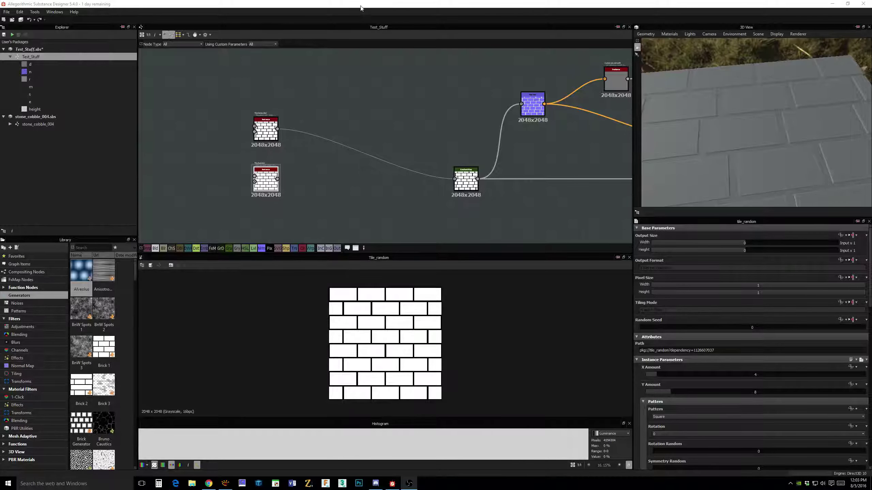
# - Switch to XnView and zoom the stone_cobble_004.psd reference between 70% and 100%
pyautogui.click(512, 98)
pyautogui.hotkey('alt', 'Tab')
pyautogui.hotkey('alt', 'Tab')
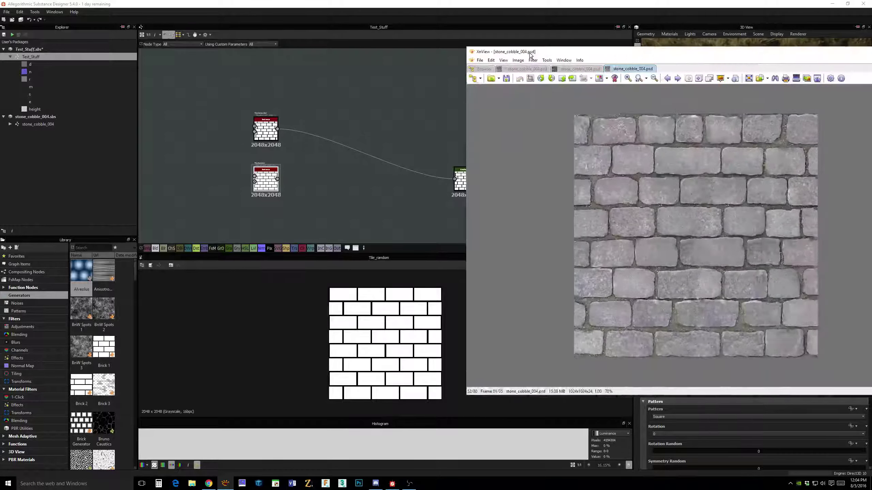
pyautogui.scroll(2, 519, 257)
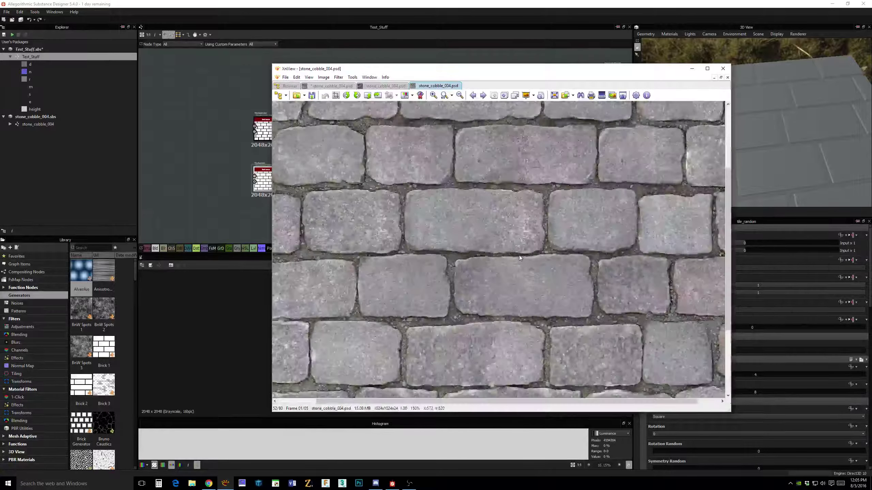
pyautogui.scroll(-3, 519, 256)
pyautogui.scroll(1, 518, 257)
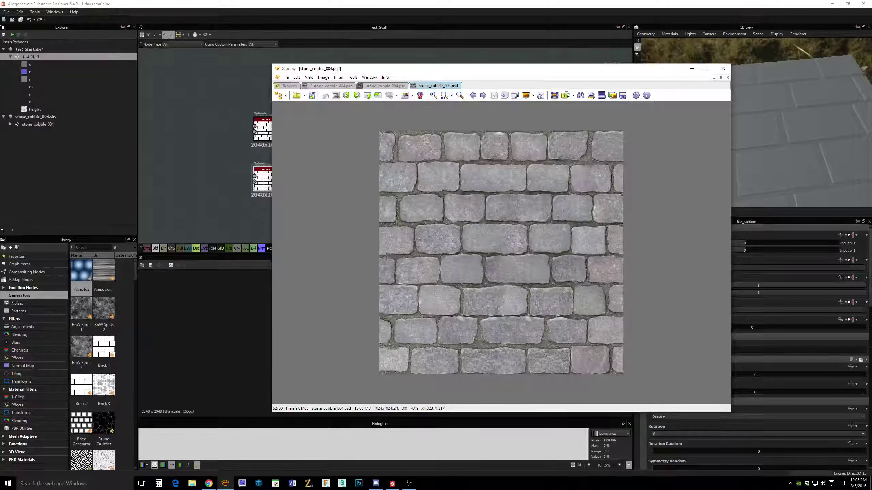
pyautogui.scroll(1, 546, 222)
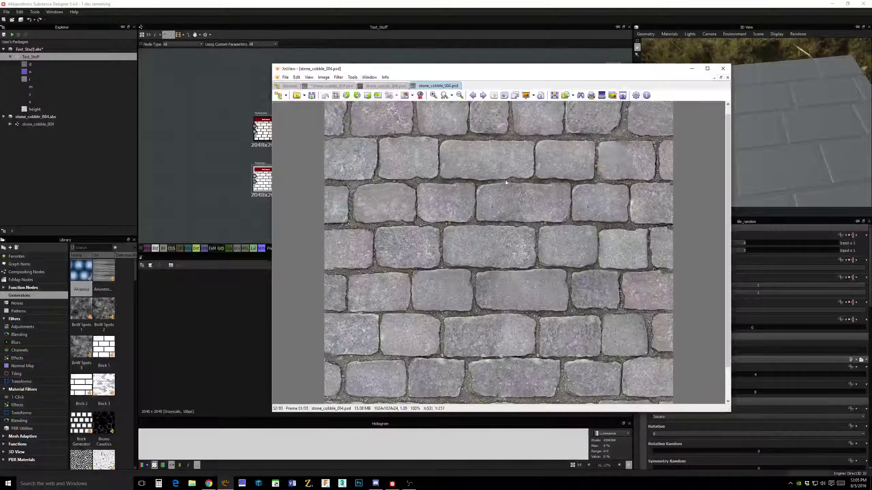
pyautogui.scroll(-1, 552, 207)
pyautogui.scroll(1, 548, 216)
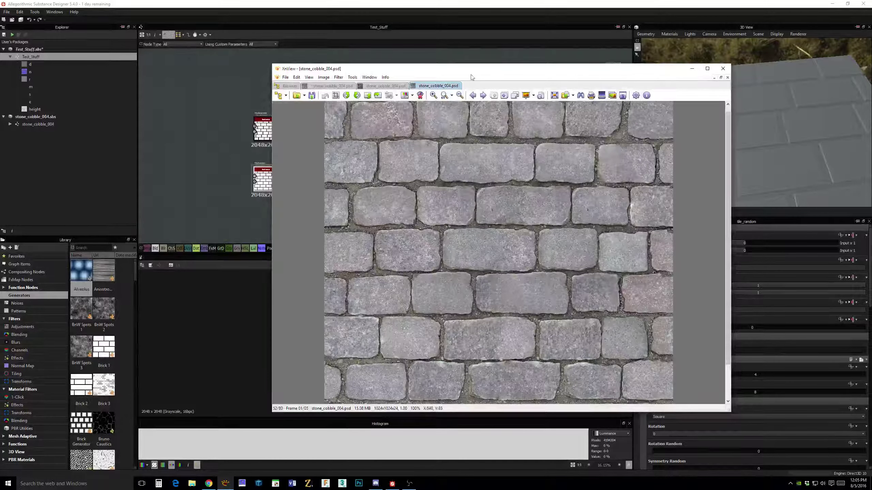
pyautogui.moveTo(338, 73)
pyautogui.mouseDown()
pyautogui.moveTo(313, 63)
pyautogui.moveTo(332, 60)
pyautogui.mouseUp()
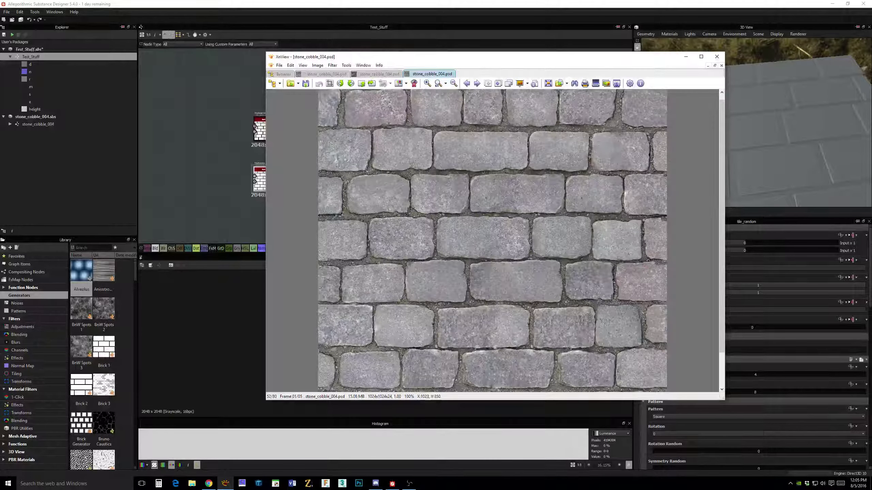
pyautogui.scroll(-1, 561, 237)
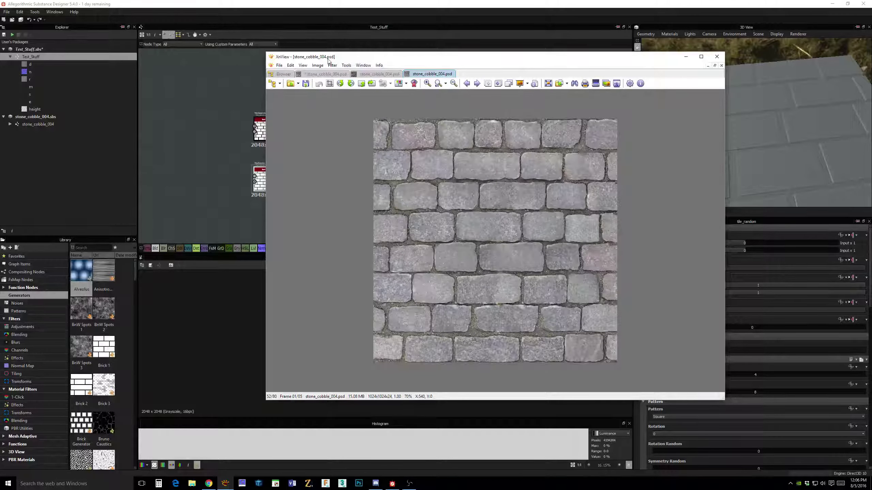
# - Move the reference window aside and set the Tile Generator's Number Y from 8 to 7
pyautogui.moveTo(329, 59); pyautogui.dragTo(871, 52)
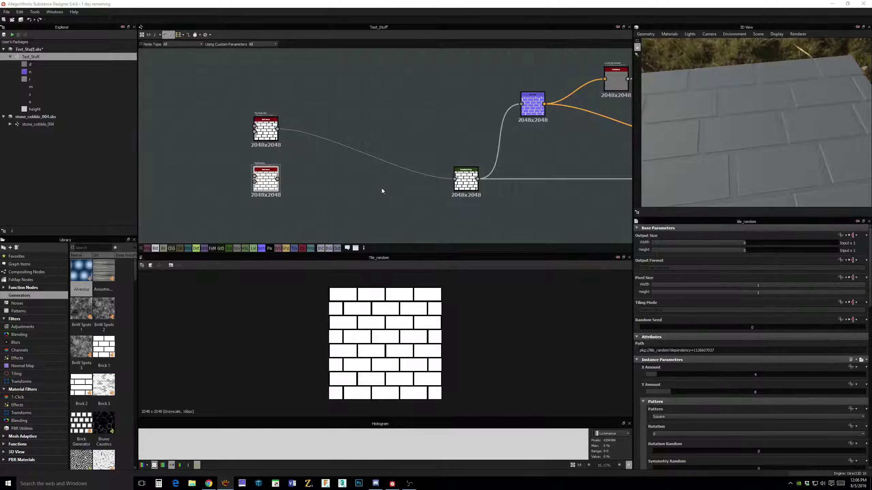
pyautogui.moveTo(374, 181); pyautogui.dragTo(375, 186, button='middle')
pyautogui.scroll(1, 376, 186)
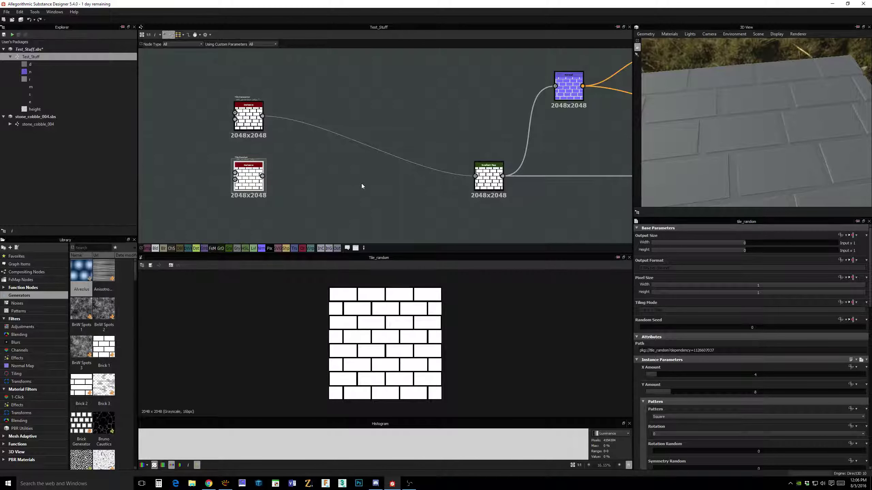
pyautogui.moveTo(346, 180); pyautogui.dragTo(431, 210, button='middle')
pyautogui.scroll(4, 381, 183)
pyautogui.scroll(6, 446, 214)
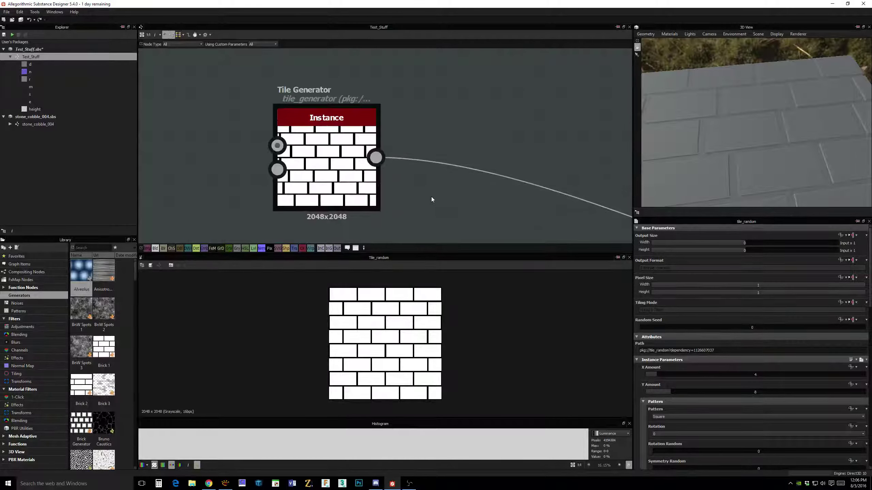
pyautogui.moveTo(309, 113); pyautogui.dragTo(395, 112)
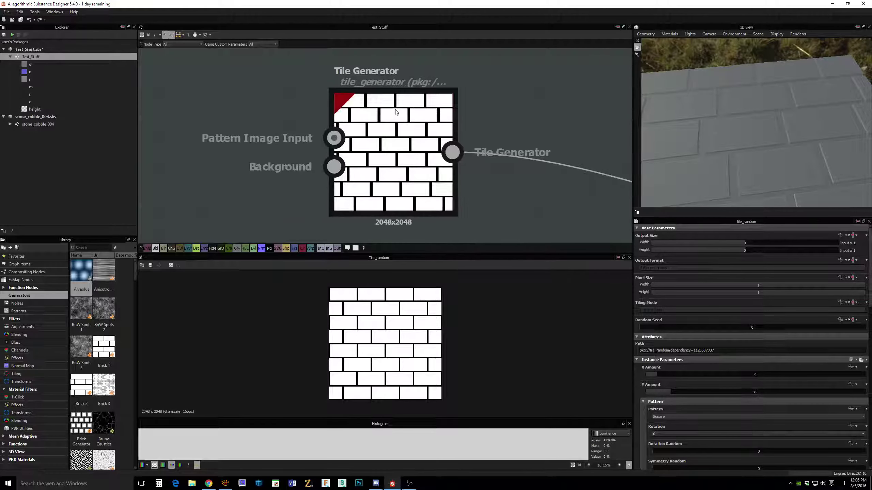
pyautogui.click(395, 112)
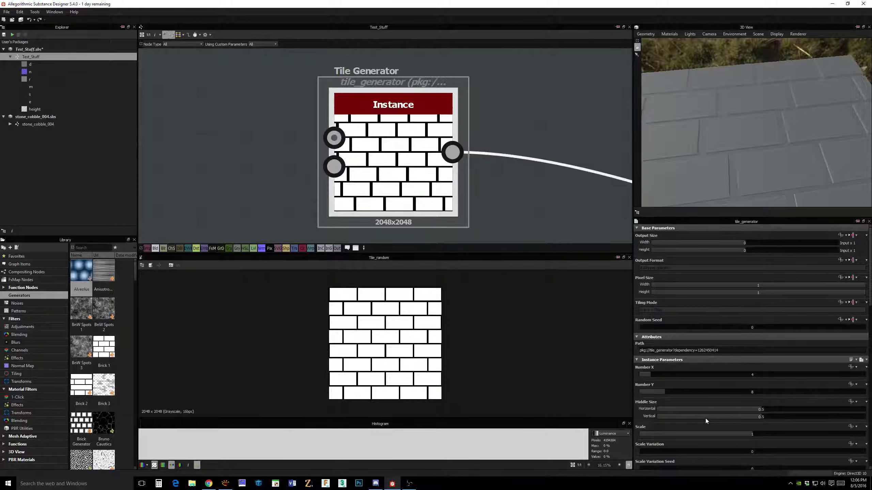
pyautogui.moveTo(662, 392)
pyautogui.mouseDown()
pyautogui.moveTo(649, 392)
pyautogui.moveTo(660, 394)
pyautogui.mouseUp()
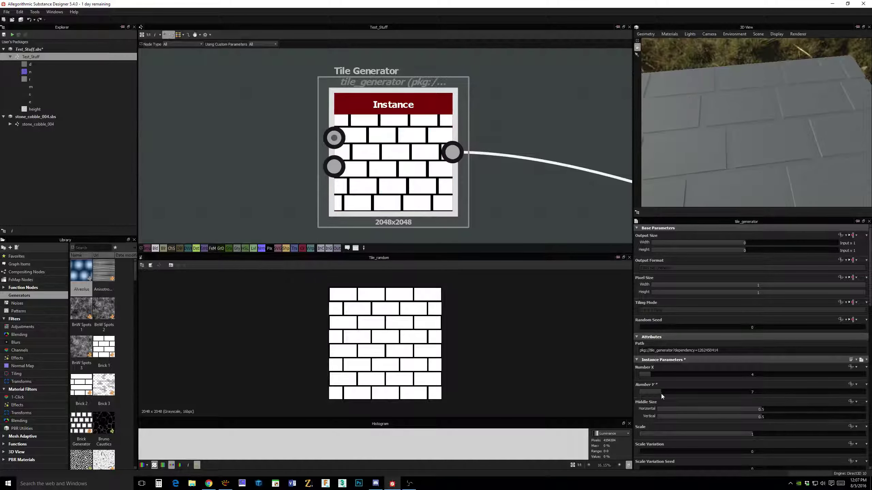
# - Nudge the Tile Generator right and lower its Interstice Y from 0.1 to 0.08
pyautogui.moveTo(433, 168); pyautogui.dragTo(443, 170)
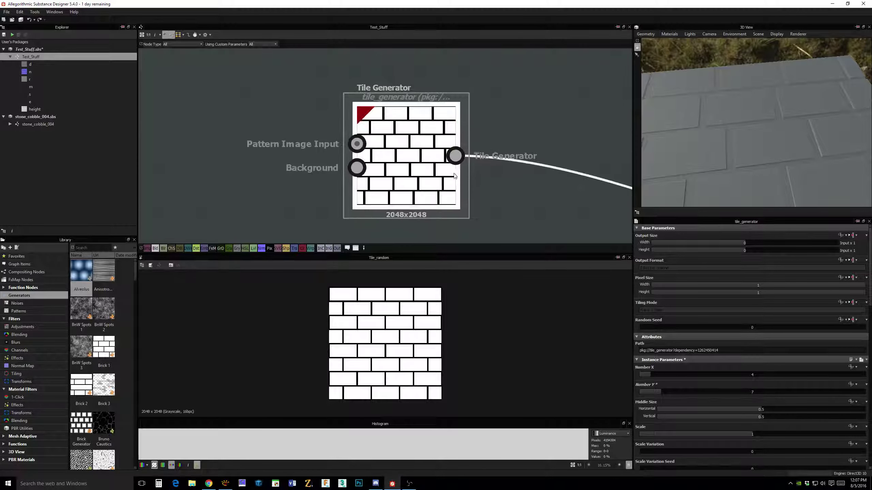
pyautogui.moveTo(507, 169); pyautogui.dragTo(485, 163, button='middle')
pyautogui.scroll(-1, 721, 392)
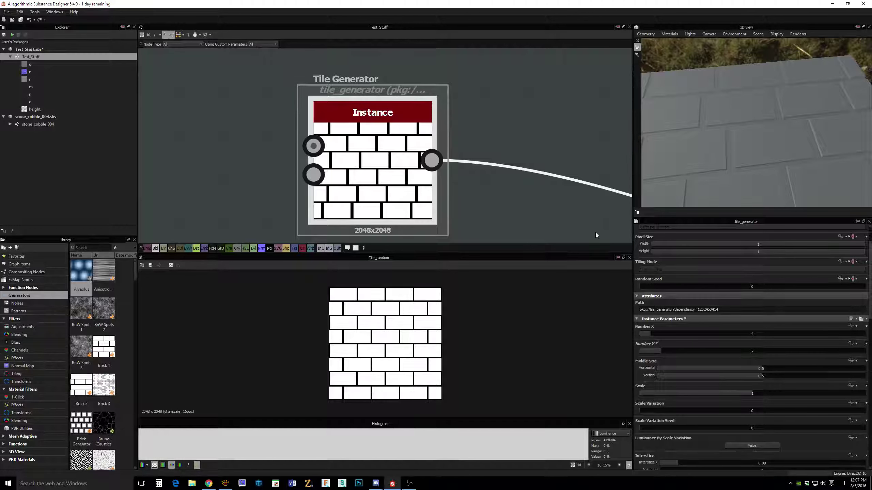
pyautogui.moveTo(512, 189); pyautogui.dragTo(505, 178, button='middle')
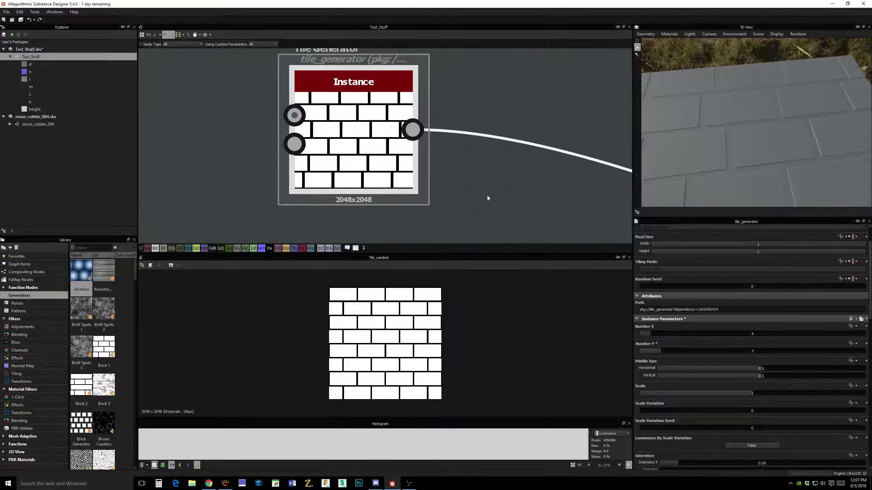
pyautogui.scroll(-1, 487, 197)
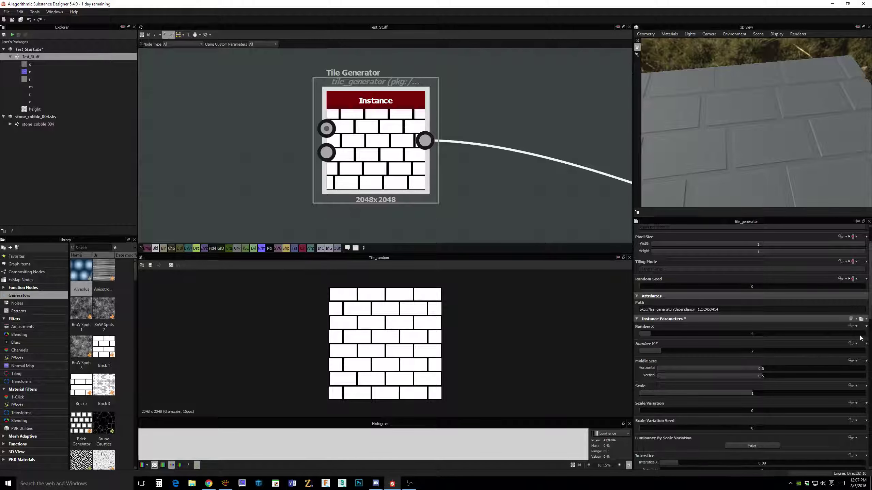
pyautogui.scroll(-3, 849, 359)
pyautogui.scroll(-2, 750, 348)
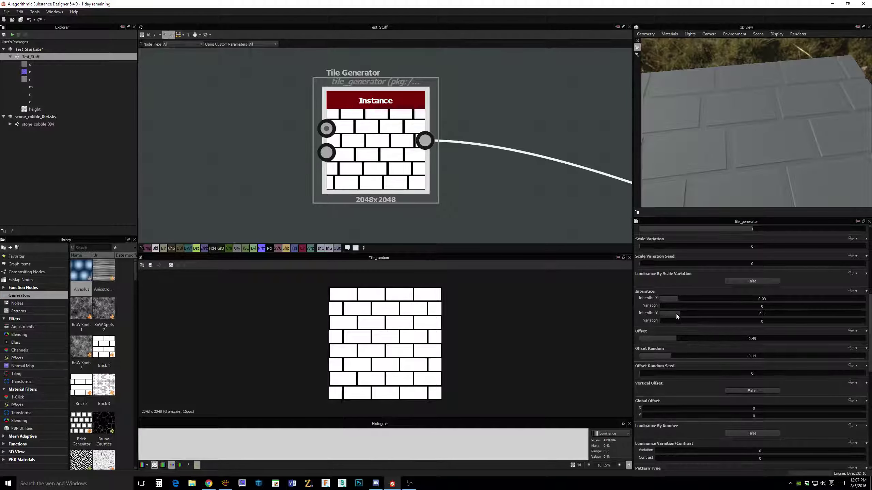
pyautogui.click(667, 314)
pyautogui.scroll(2, 408, 171)
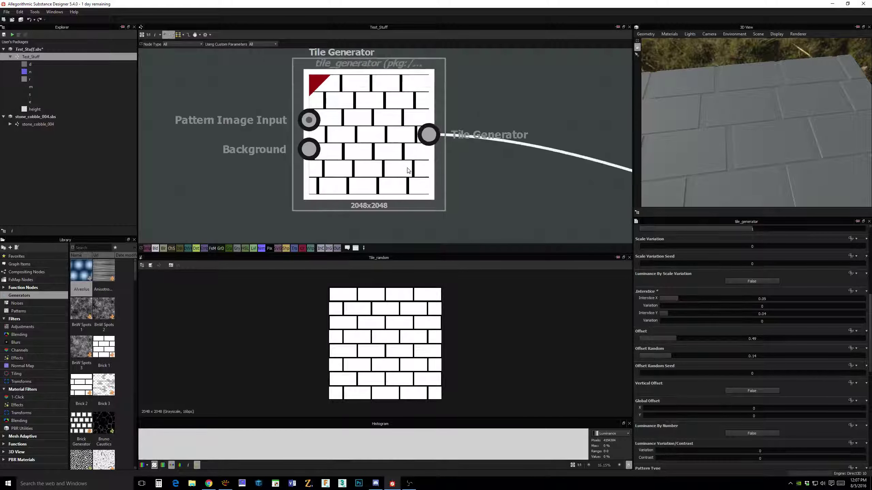
pyautogui.moveTo(669, 313); pyautogui.dragTo(675, 315)
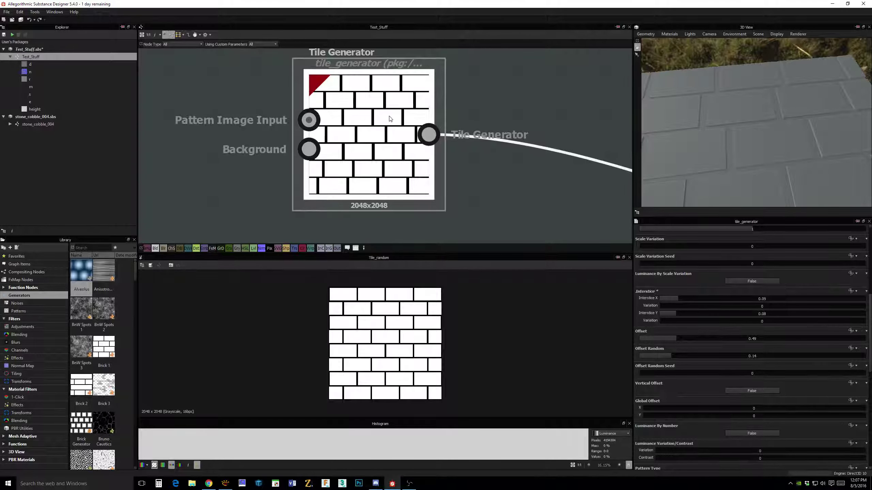
pyautogui.scroll(-3, 507, 116)
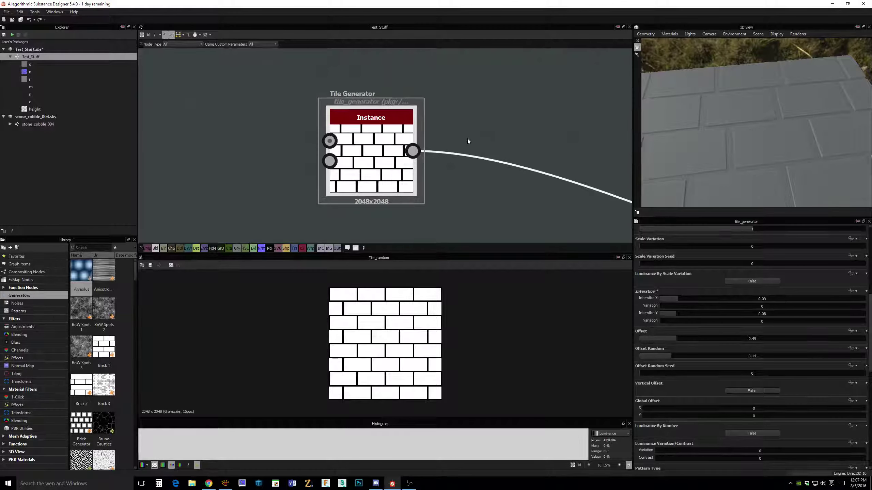
pyautogui.moveTo(463, 136)
pyautogui.mouseDown(button='middle')
pyautogui.moveTo(520, 131)
pyautogui.moveTo(468, 140)
pyautogui.mouseUp(button='middle')
pyautogui.scroll(-1, 519, 132)
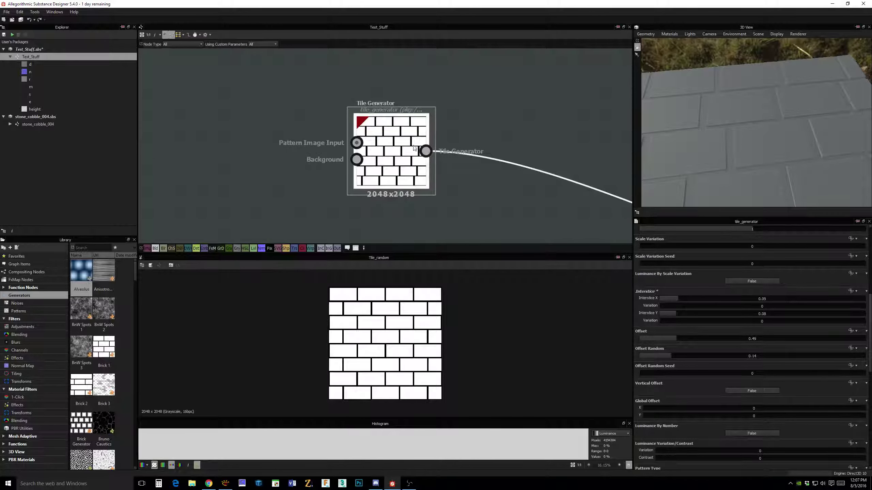
pyautogui.scroll(1, 407, 147)
pyautogui.scroll(-1, 408, 147)
pyautogui.moveTo(487, 110); pyautogui.dragTo(412, 98, button='middle')
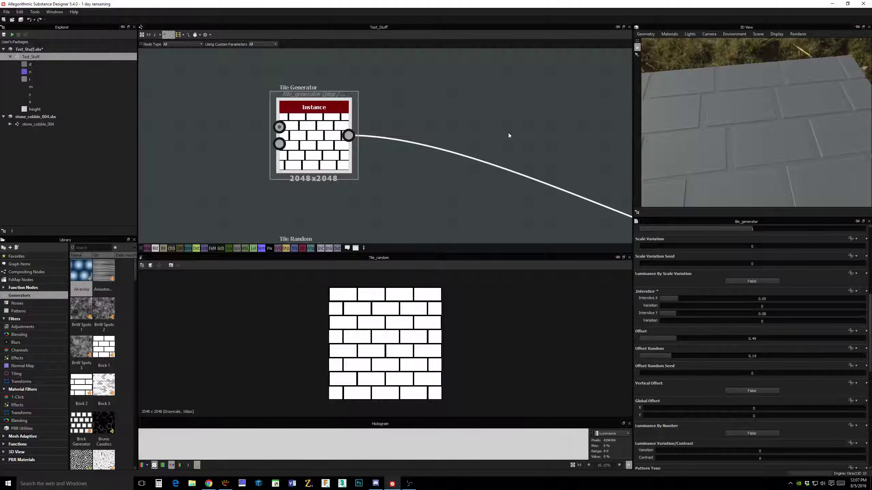
# - Select the Tile Random node to show its parameters
pyautogui.scroll(-1, 422, 187)
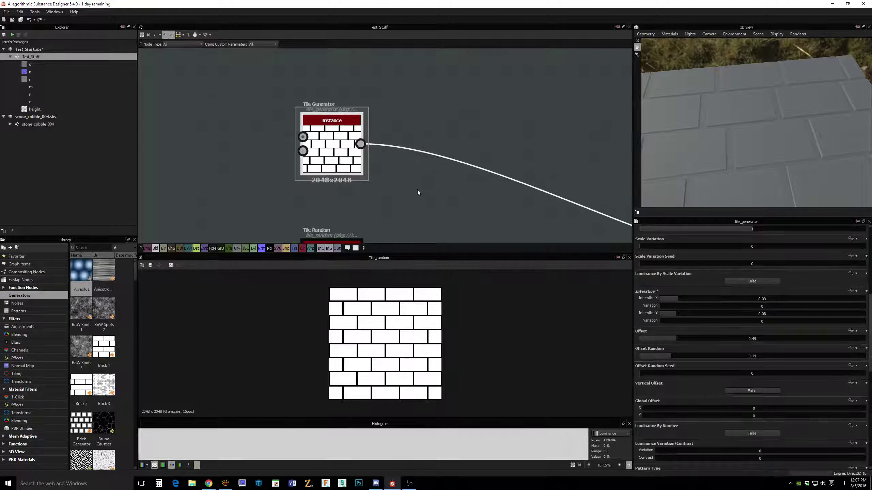
pyautogui.scroll(-1, 418, 195)
pyautogui.moveTo(418, 195); pyautogui.dragTo(439, 170, button='middle')
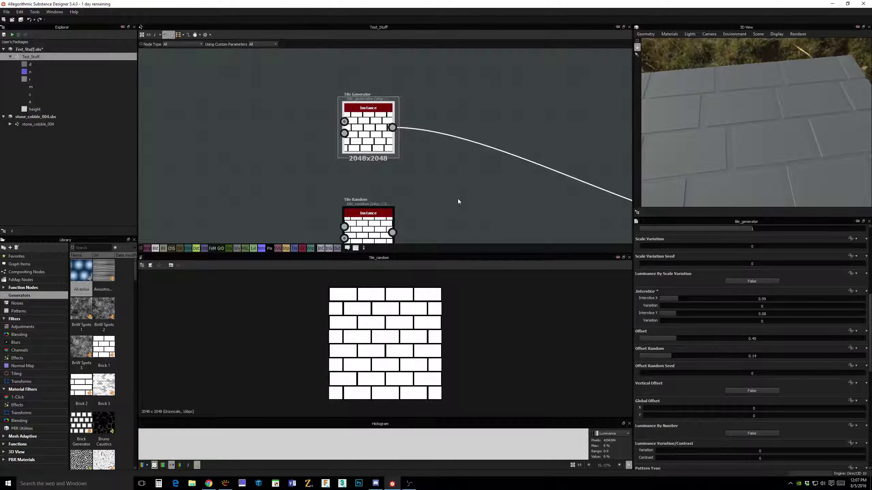
pyautogui.moveTo(446, 207); pyautogui.dragTo(475, 131, button='middle')
pyautogui.scroll(2, 425, 167)
pyautogui.scroll(1, 435, 144)
pyautogui.scroll(1, 476, 129)
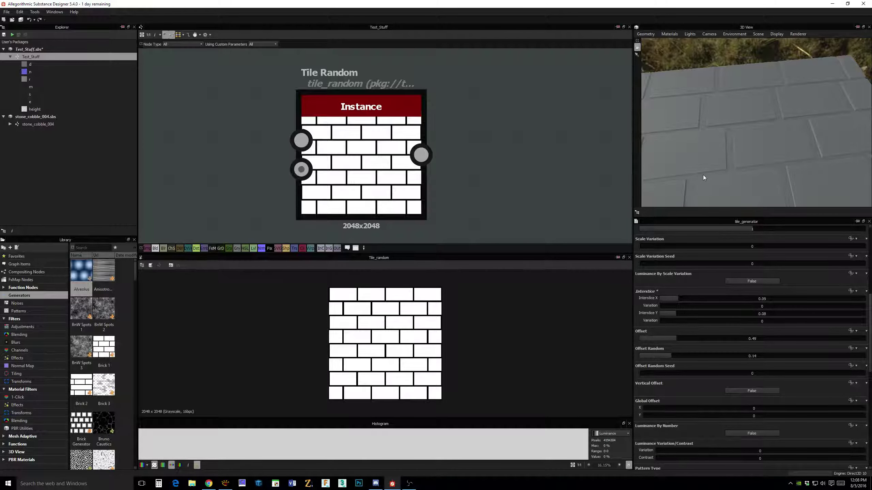
pyautogui.click(387, 158)
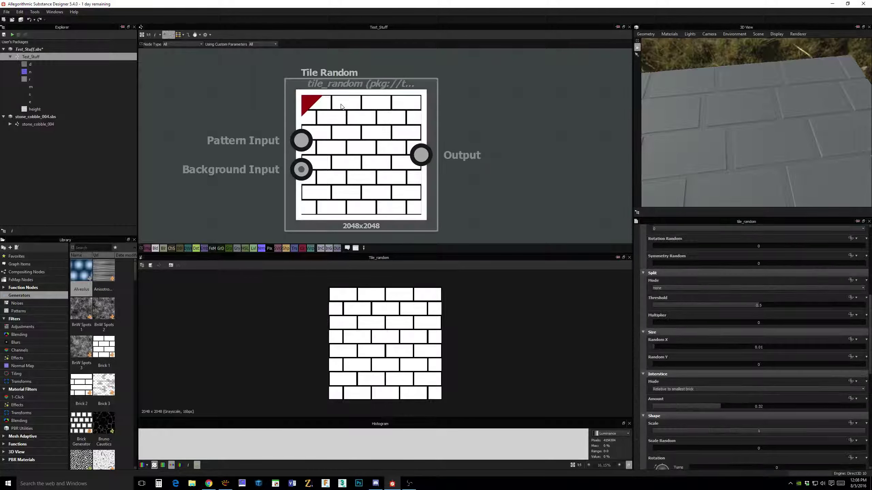
pyautogui.moveTo(499, 162); pyautogui.dragTo(499, 162, button='middle')
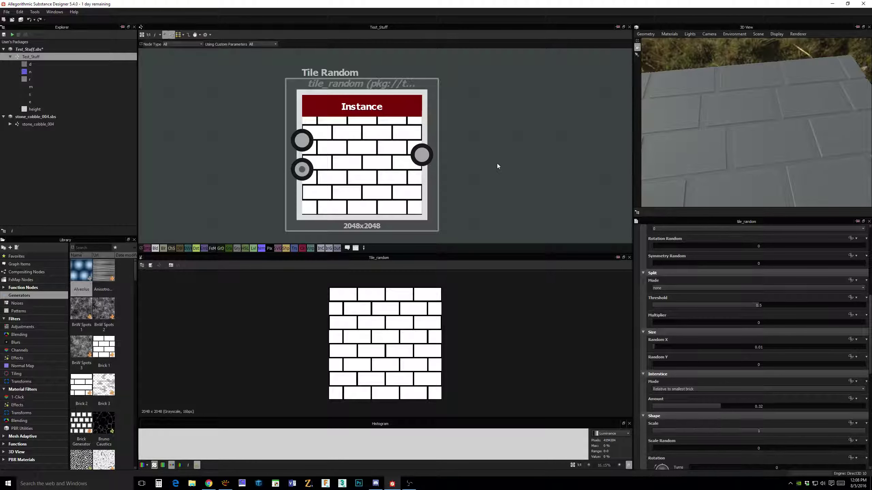
# - Connect Tile Random's output into the Gradient Map input and orbit the 3D preview
pyautogui.scroll(-6, 508, 144)
pyautogui.moveTo(517, 130); pyautogui.dragTo(322, 152, button='middle')
pyautogui.scroll(-3, 470, 141)
pyautogui.moveTo(559, 169); pyautogui.dragTo(249, 169)
pyautogui.moveTo(735, 136); pyautogui.dragTo(728, 163)
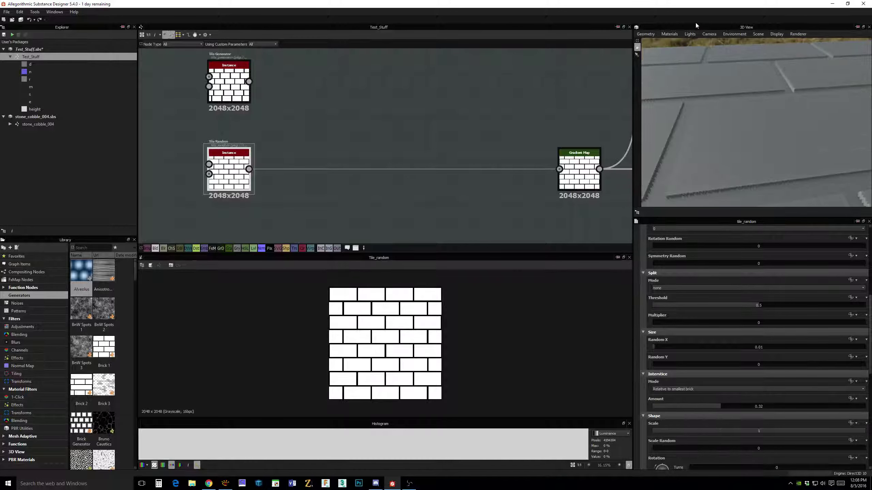
# - Raise the 3D preview height scale to about 0.42 and orbit to inspect the tile seams
pyautogui.click(671, 34)
pyautogui.click(697, 45)
pyautogui.moveTo(662, 259); pyautogui.dragTo(741, 259)
pyautogui.moveTo(738, 192); pyautogui.dragTo(751, 156)
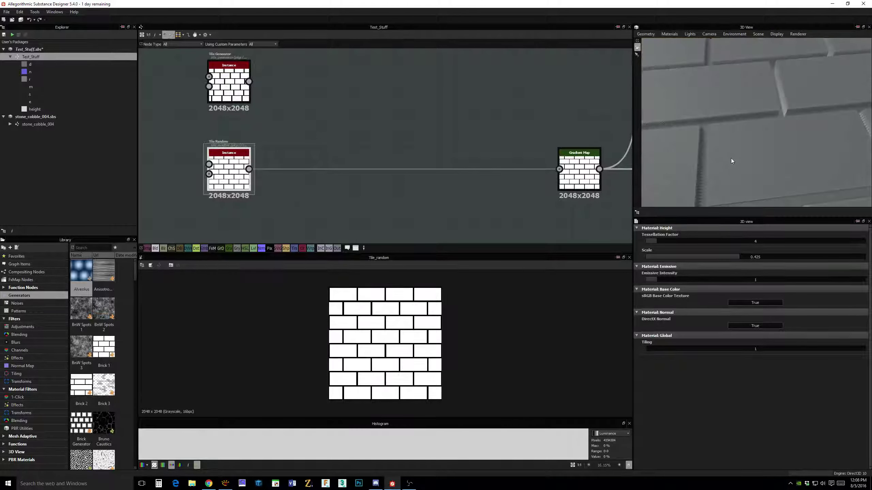
pyautogui.moveTo(732, 158); pyautogui.dragTo(776, 139)
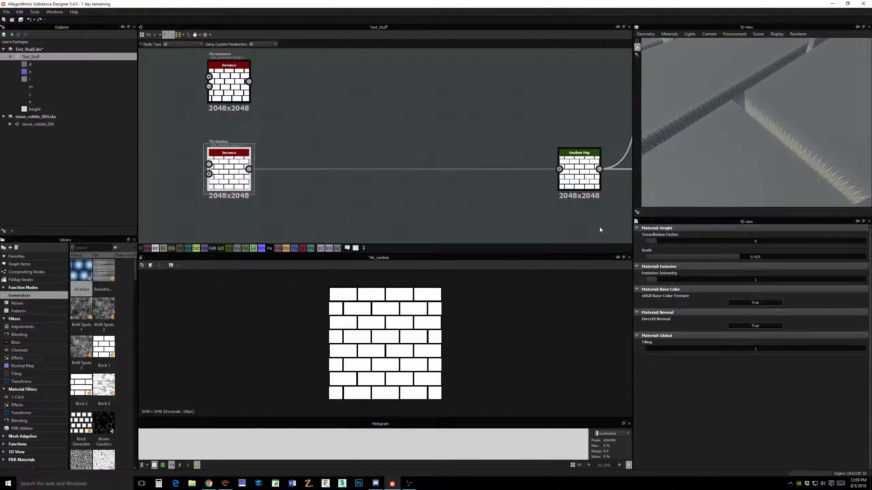
pyautogui.moveTo(757, 136); pyautogui.dragTo(764, 98)
pyautogui.moveTo(750, 144); pyautogui.dragTo(747, 146)
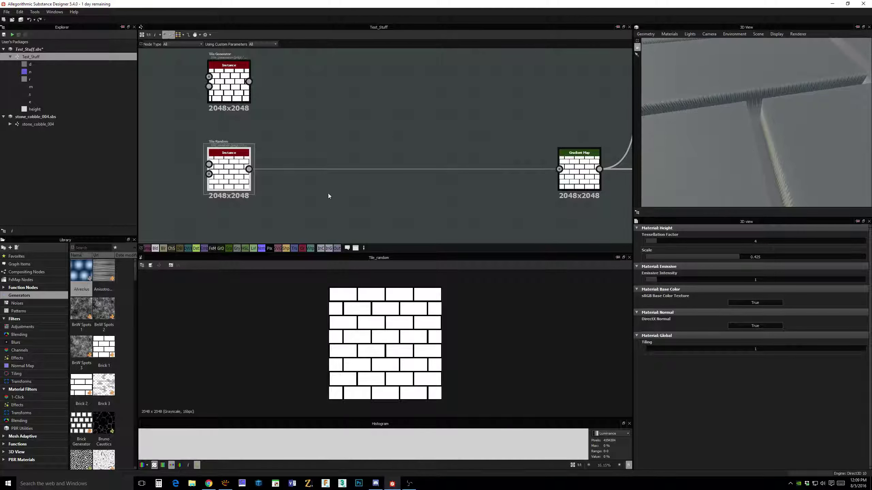
pyautogui.moveTo(326, 193); pyautogui.dragTo(372, 187, button='middle')
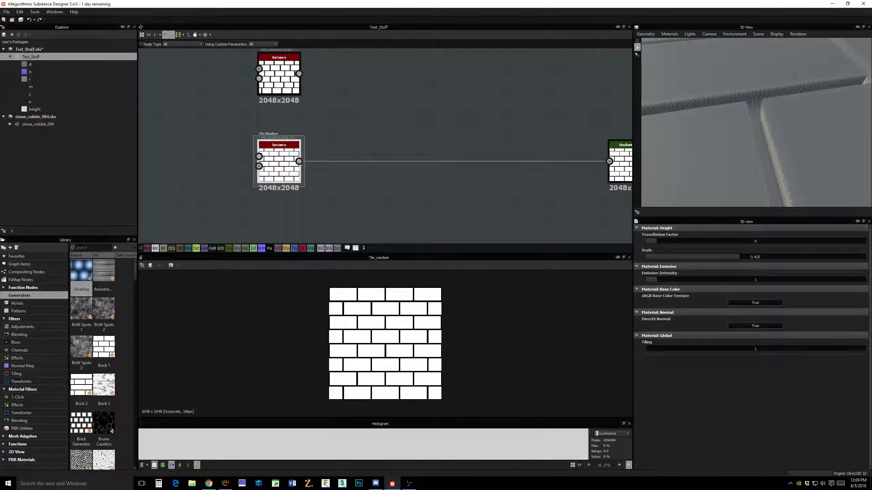
# - Set the Tile Random X Amount from 4 to 6 for six bricks per row
pyautogui.scroll(-3, 717, 140)
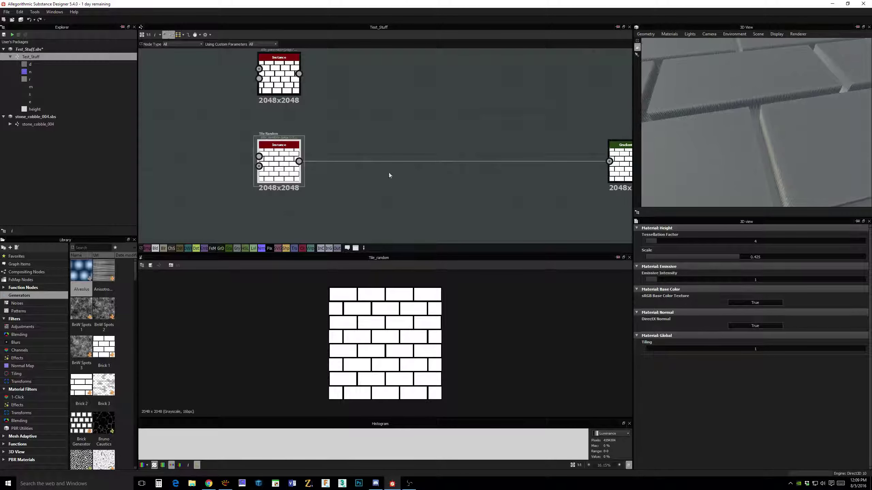
pyautogui.scroll(3, 349, 182)
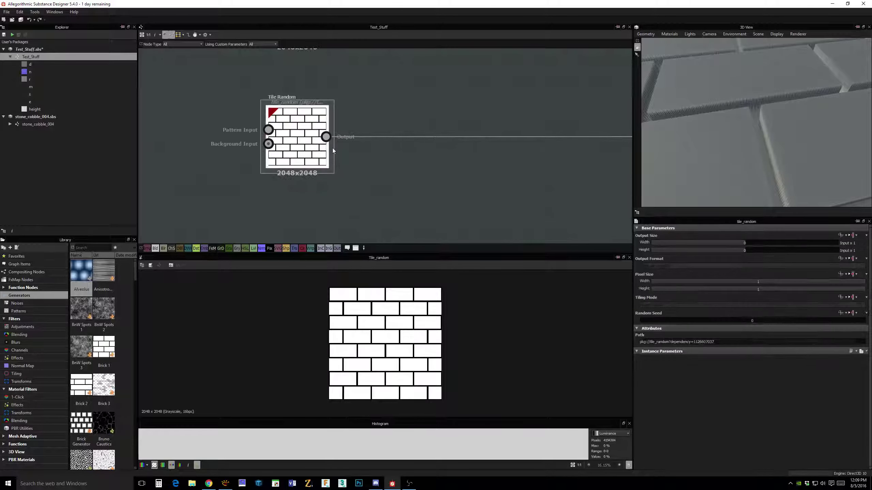
pyautogui.scroll(2, 428, 199)
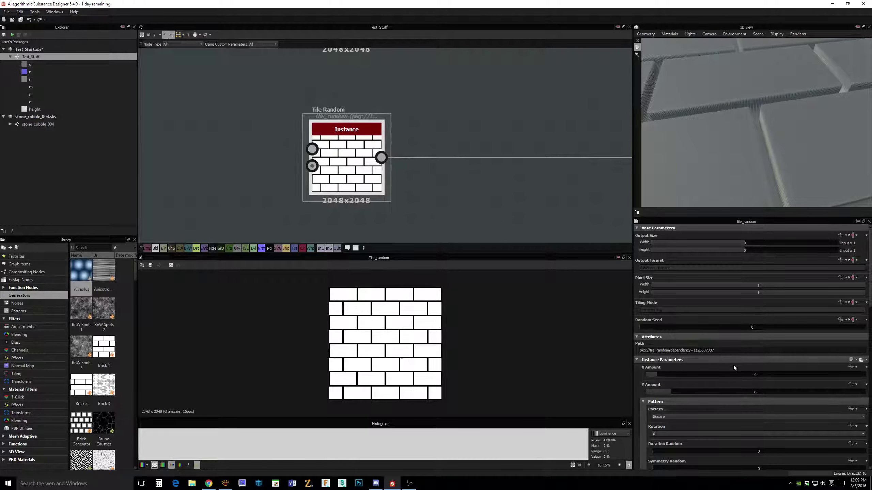
pyautogui.scroll(-1, 476, 201)
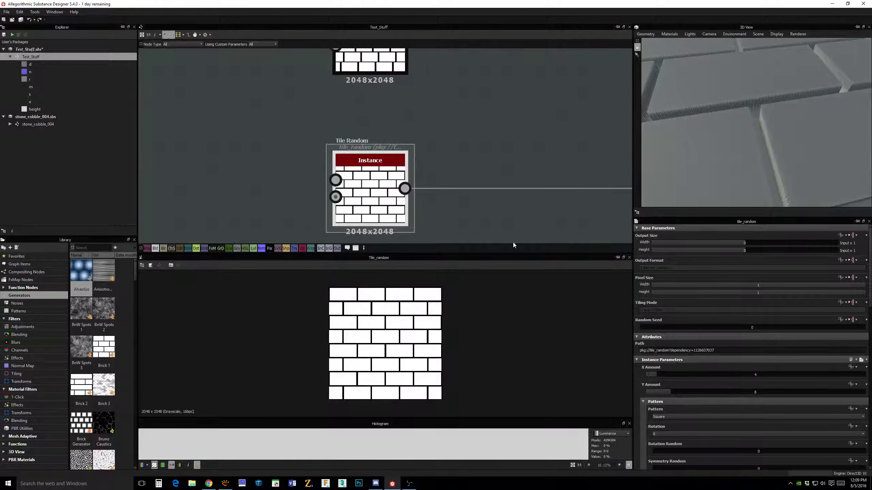
pyautogui.scroll(-1, 397, 90)
pyautogui.moveTo(397, 91); pyautogui.dragTo(424, 106, button='middle')
pyautogui.scroll(4, 443, 147)
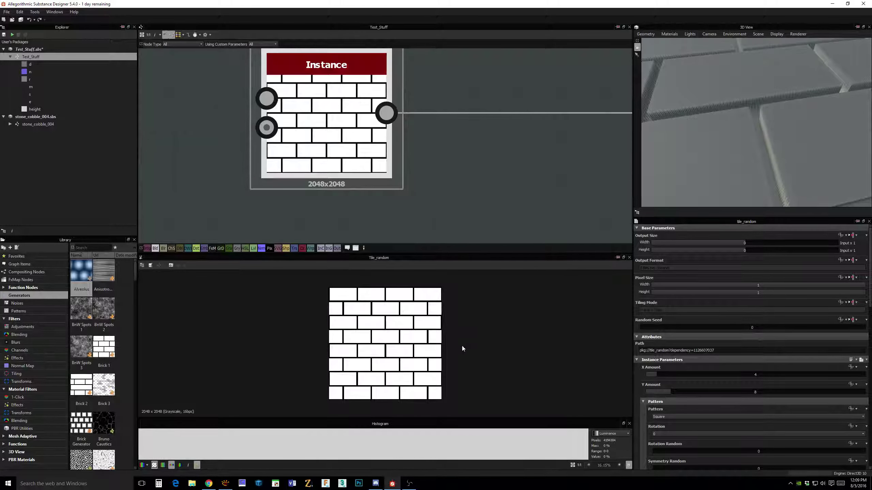
pyautogui.scroll(3, 462, 346)
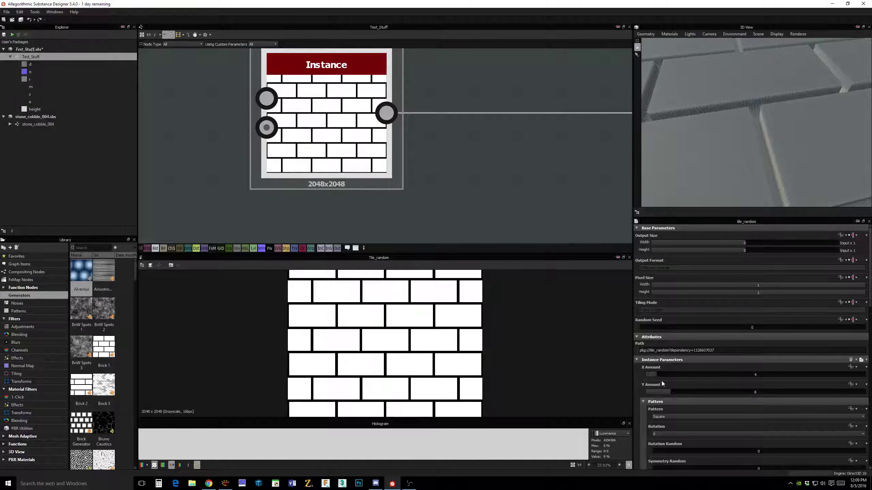
pyautogui.moveTo(655, 376)
pyautogui.mouseDown()
pyautogui.moveTo(675, 376)
pyautogui.moveTo(654, 376)
pyautogui.mouseUp()
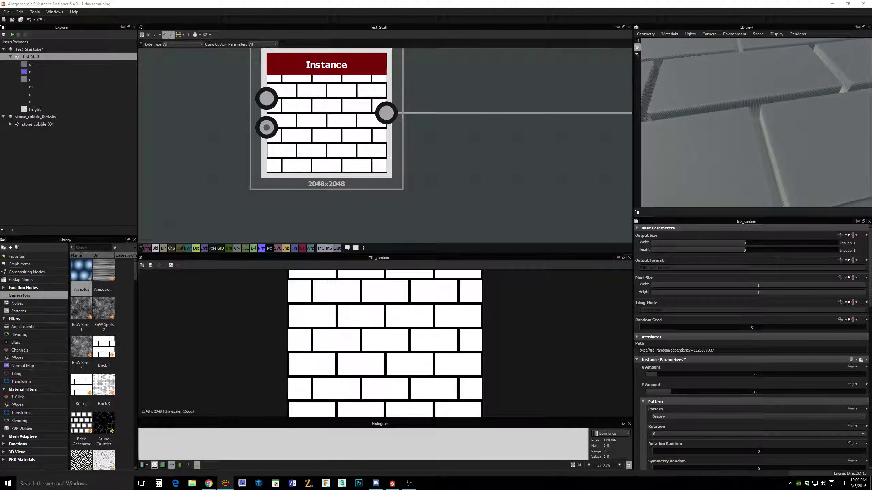
pyautogui.moveTo(871, 64)
pyautogui.mouseDown()
pyautogui.moveTo(523, 82)
pyautogui.moveTo(402, 79)
pyautogui.moveTo(871, 79)
pyautogui.mouseUp()
pyautogui.moveTo(656, 375); pyautogui.dragTo(665, 378)
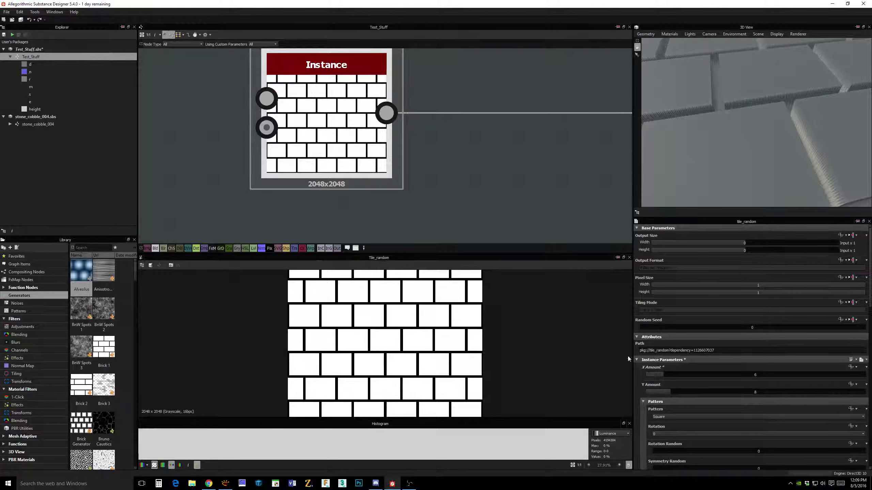
pyautogui.scroll(-2, 461, 324)
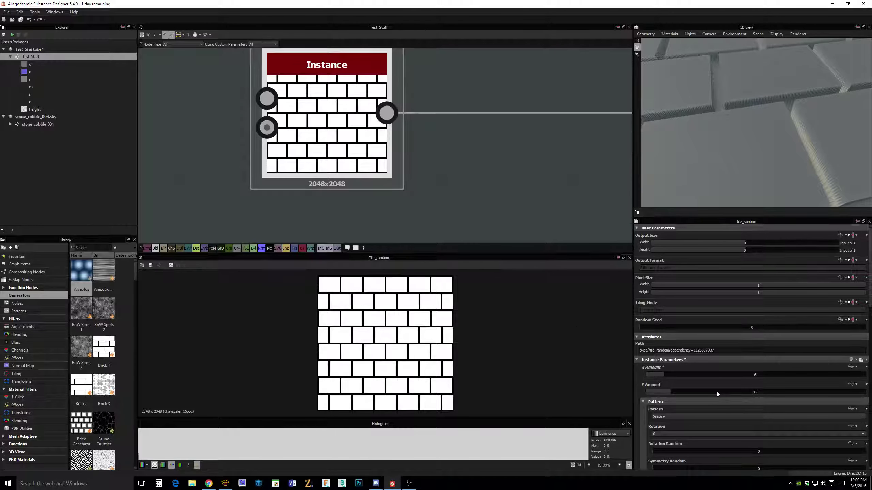
# - Adjust Tile Random's Size Random X, settling on 0.1 for slight brick width variation
pyautogui.scroll(-3, 710, 411)
pyautogui.scroll(-4, 701, 361)
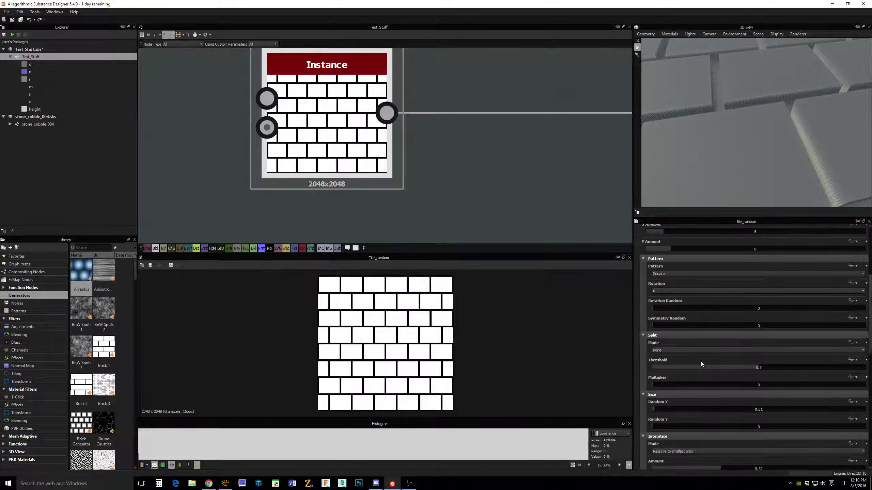
pyautogui.scroll(-5, 700, 361)
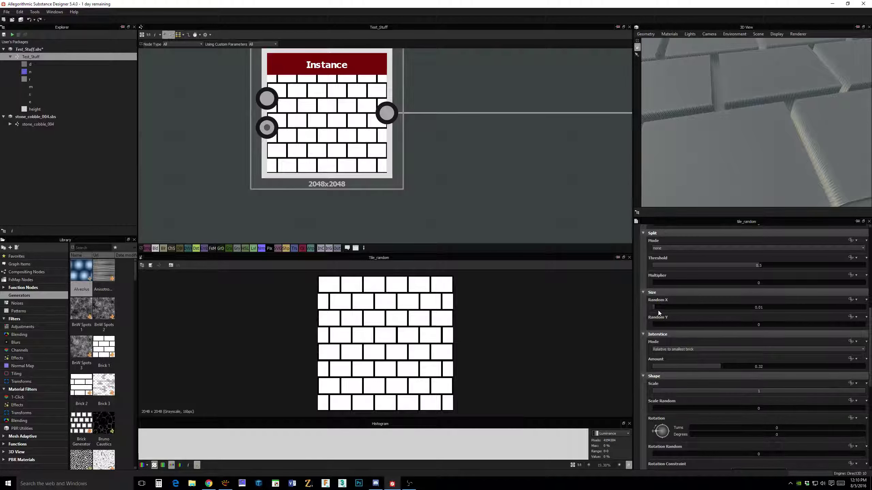
pyautogui.click(651, 308)
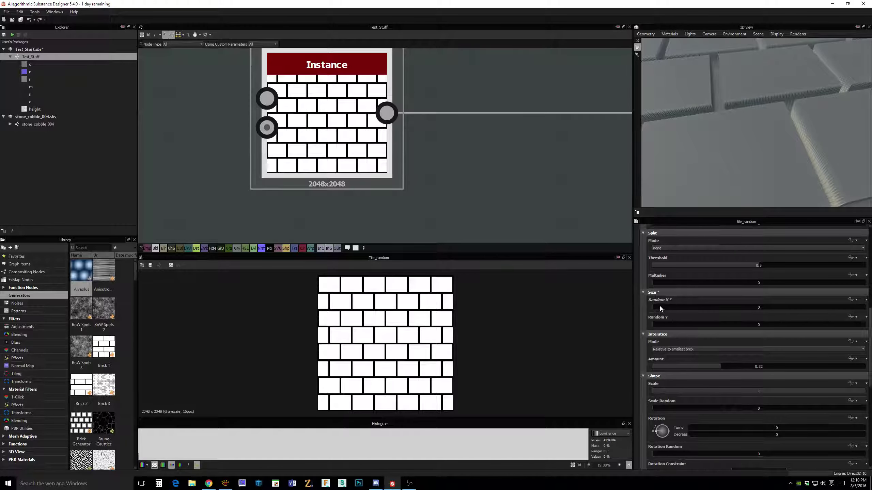
pyautogui.moveTo(659, 306); pyautogui.dragTo(759, 312)
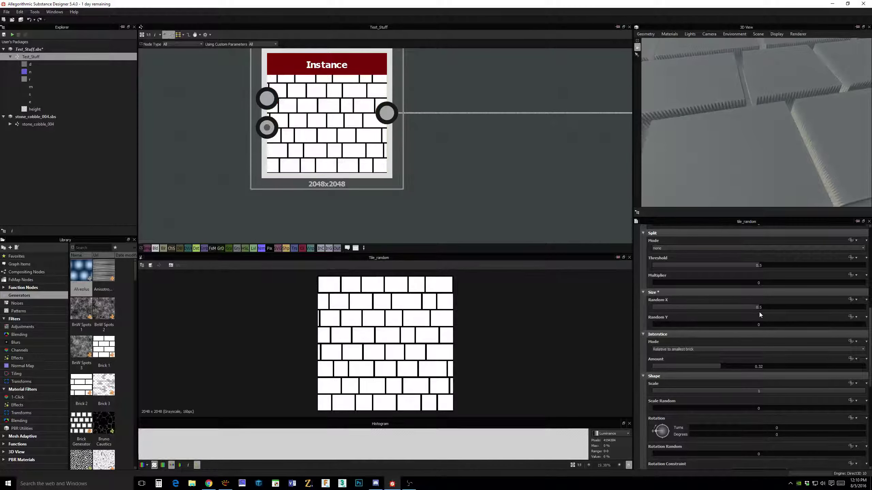
pyautogui.moveTo(419, 138); pyautogui.dragTo(448, 152, button='middle')
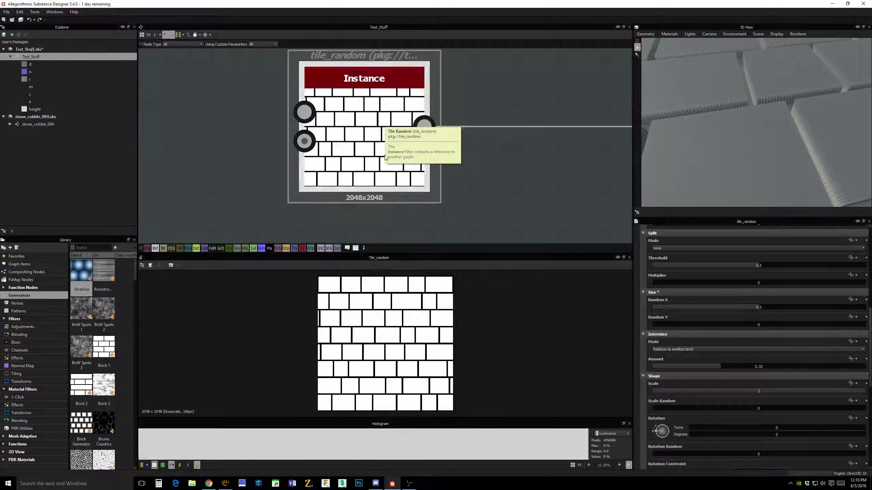
pyautogui.scroll(3, 389, 344)
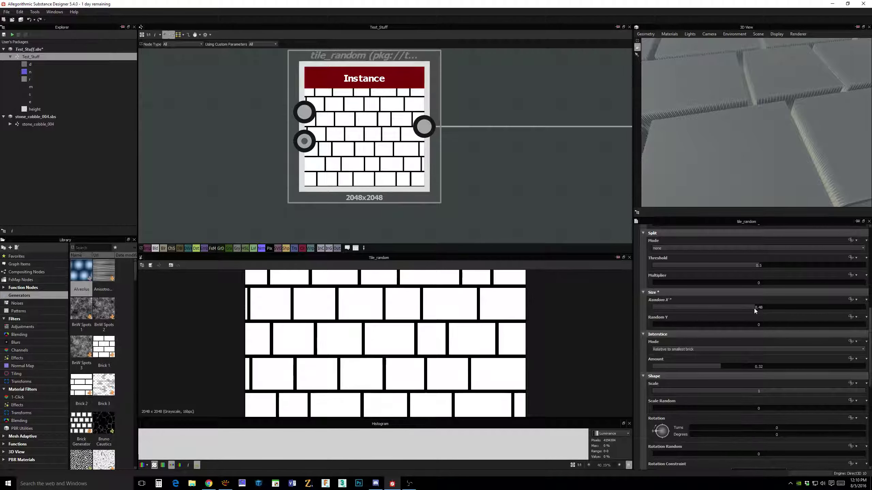
pyautogui.moveTo(754, 308); pyautogui.dragTo(662, 310)
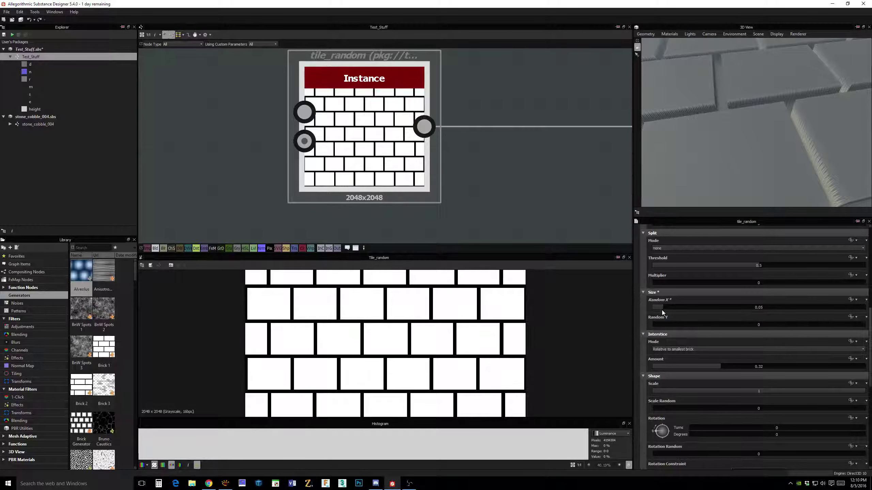
pyautogui.moveTo(662, 310); pyautogui.dragTo(674, 313)
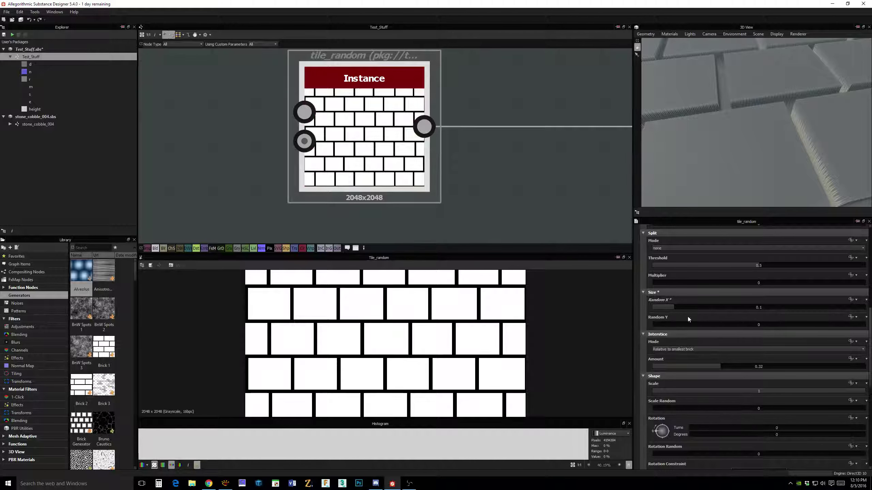
# - Drag the Tile Random node up and left, closer to the node above it
pyautogui.scroll(-3, 380, 137)
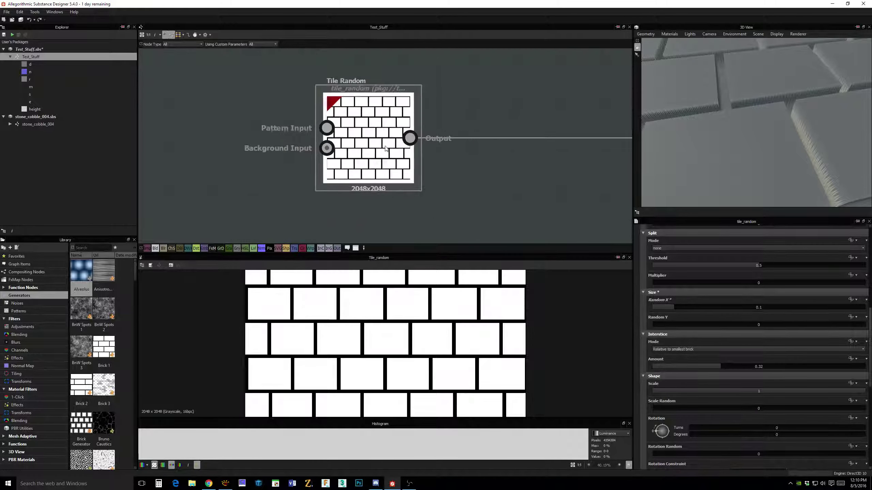
pyautogui.moveTo(382, 100); pyautogui.dragTo(425, 117)
pyautogui.scroll(3, 453, 212)
pyautogui.scroll(-3, 452, 213)
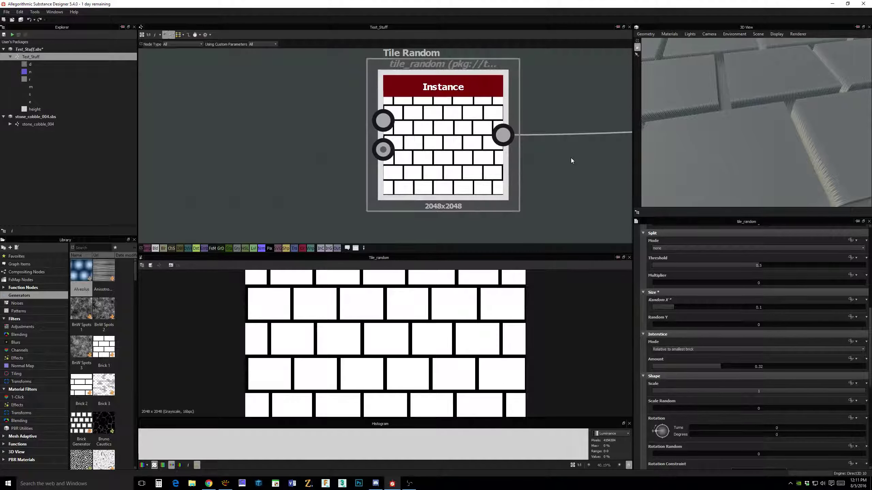
pyautogui.scroll(-1, 570, 162)
pyautogui.moveTo(569, 160); pyautogui.dragTo(504, 148, button='middle')
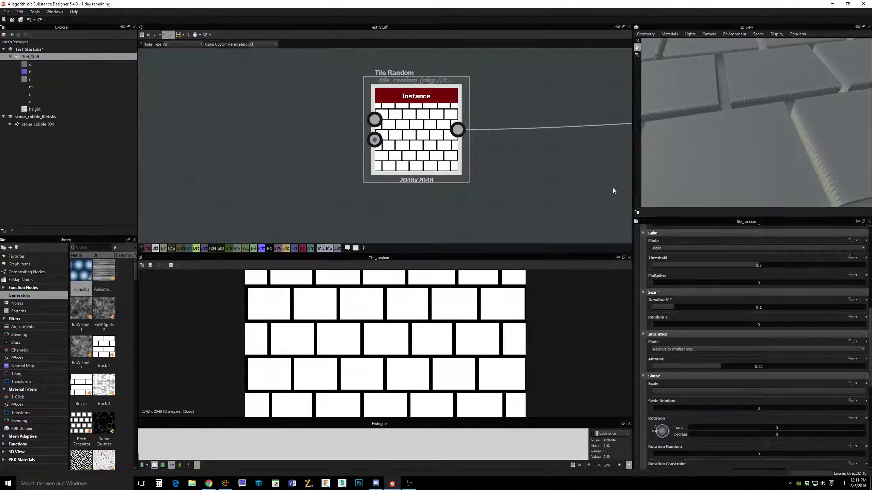
pyautogui.moveTo(402, 125); pyautogui.dragTo(401, 108)
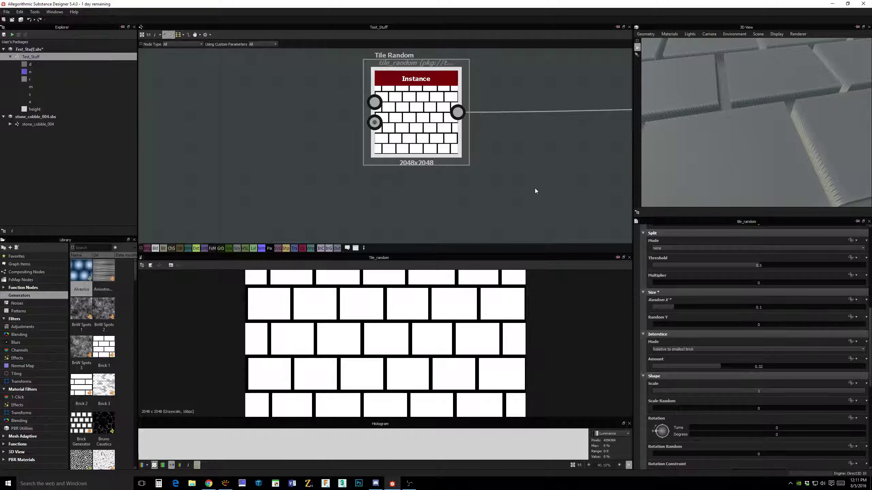
pyautogui.scroll(-1, 534, 188)
pyautogui.moveTo(534, 188); pyautogui.dragTo(485, 180, button='middle')
pyautogui.scroll(-1, 542, 191)
pyautogui.moveTo(542, 190); pyautogui.dragTo(487, 156, button='middle')
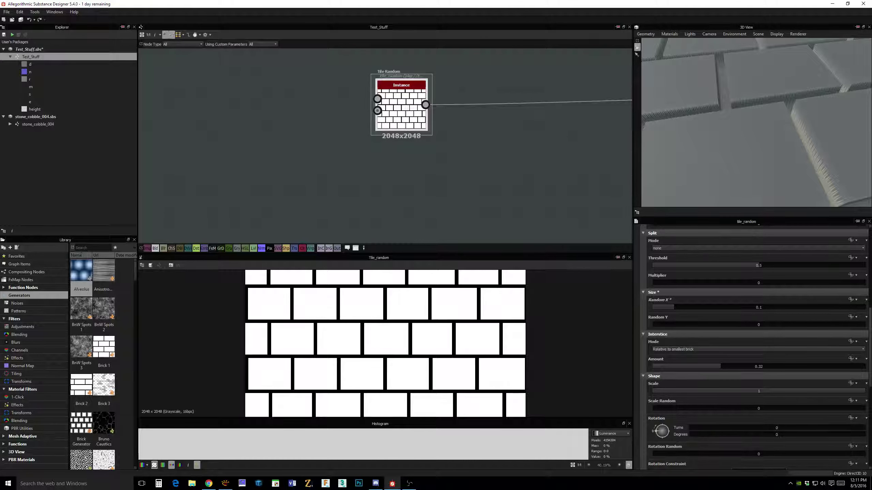
pyautogui.moveTo(441, 167)
pyautogui.mouseDown(button='middle')
pyautogui.moveTo(431, 168)
pyautogui.moveTo(461, 156)
pyautogui.moveTo(436, 160)
pyautogui.mouseUp(button='middle')
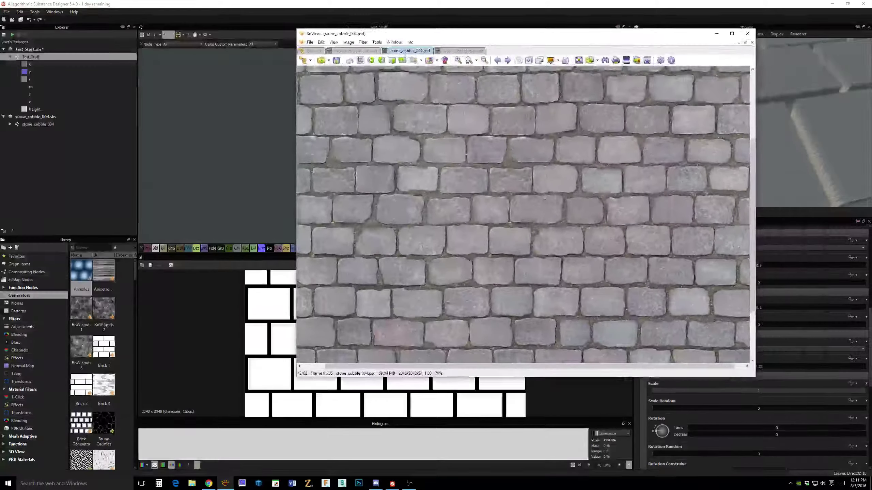
pyautogui.scroll(2, 560, 202)
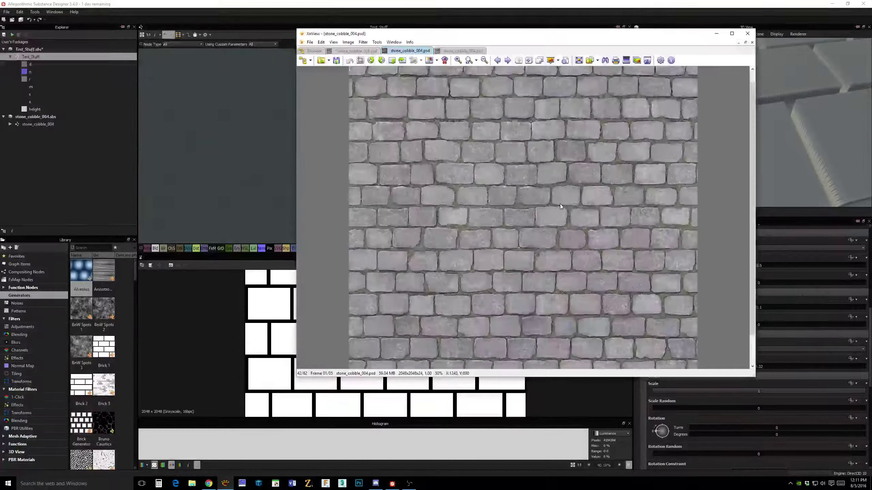
pyautogui.scroll(-2, 560, 204)
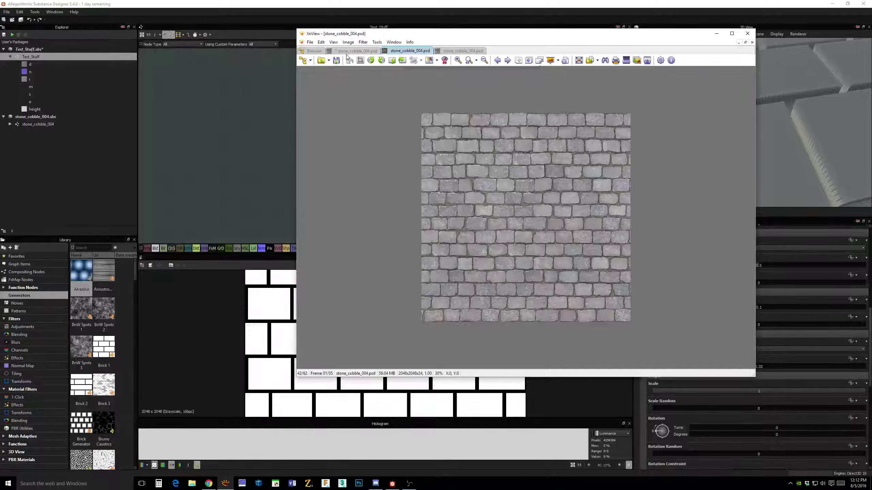
pyautogui.hotkey('ctrl', 'Tab')
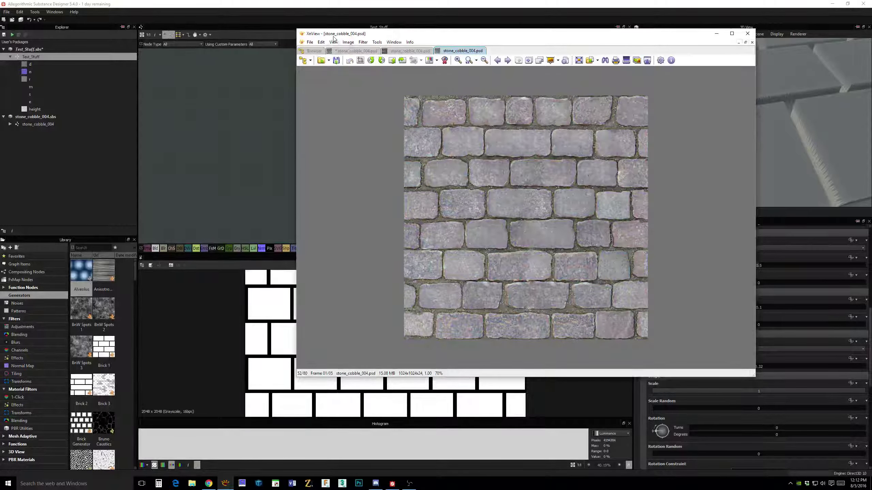
pyautogui.hotkey('alt', 'Tab')
# - Duplicate the Tile Random node and place the copy directly below the original
pyautogui.scroll(-2, 481, 190)
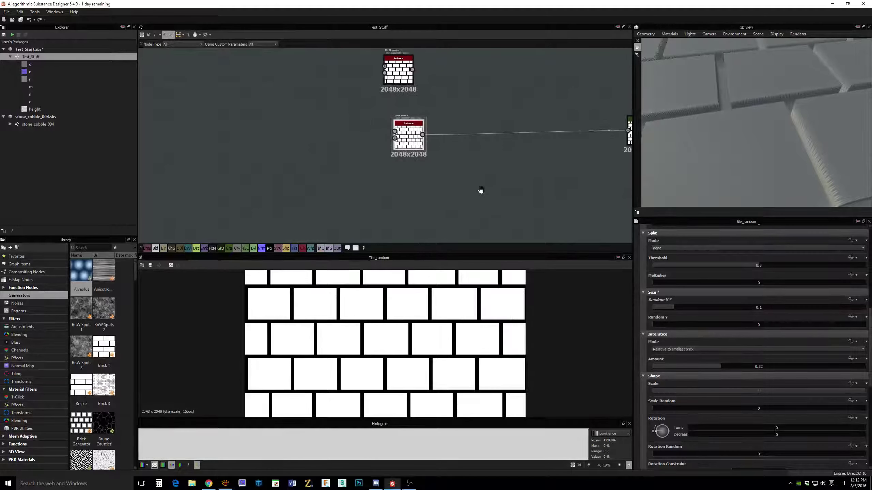
pyautogui.moveTo(479, 190); pyautogui.dragTo(465, 196, button='middle')
pyautogui.scroll(2, 439, 111)
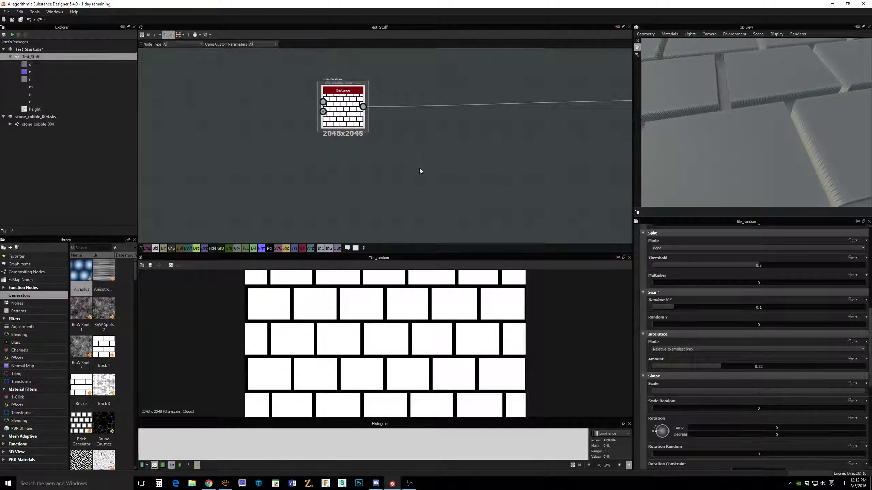
pyautogui.hotkey('ctrl', 'd')
pyautogui.moveTo(388, 155); pyautogui.dragTo(346, 182)
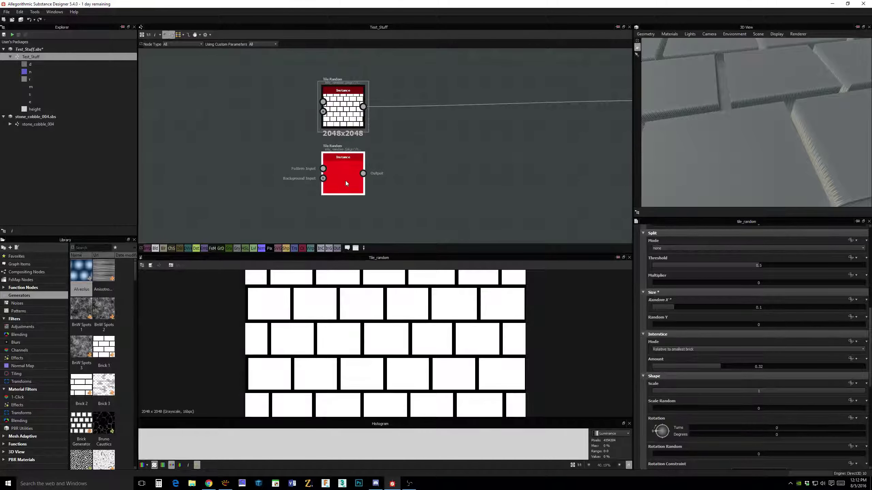
pyautogui.click(333, 168)
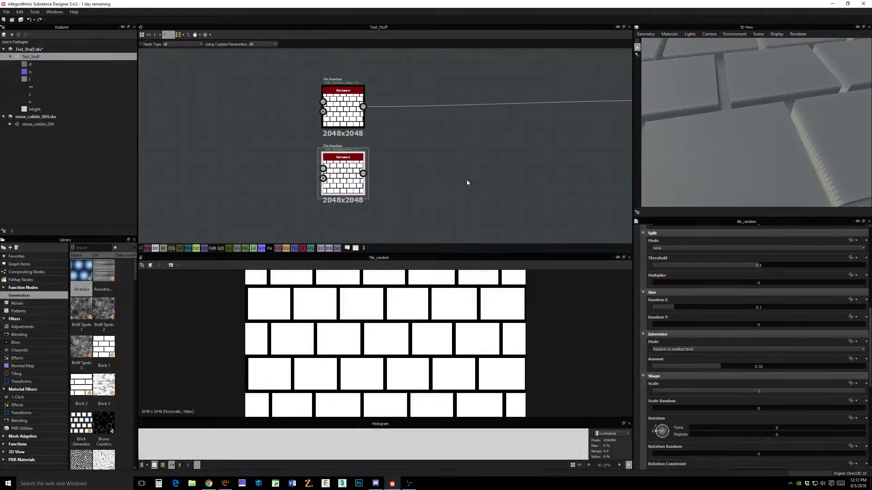
# - Lower the copy's X Amount from 6 to 5
pyautogui.scroll(2, 473, 165)
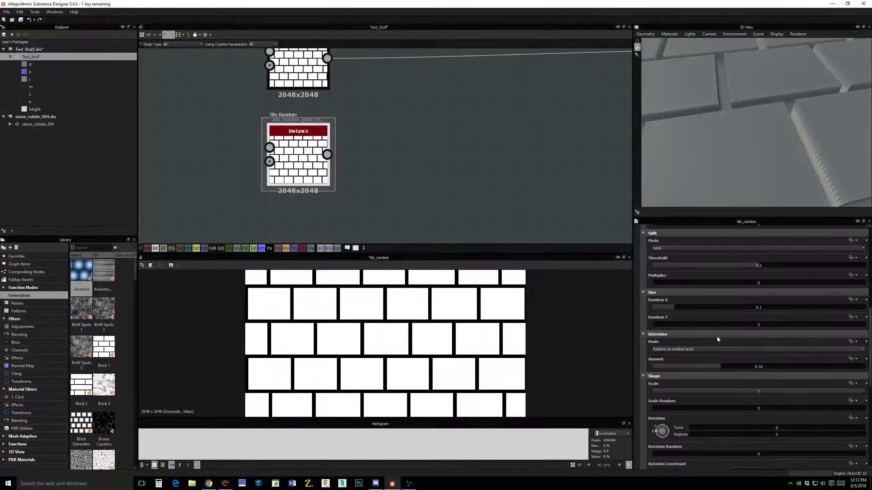
pyautogui.scroll(1, 750, 283)
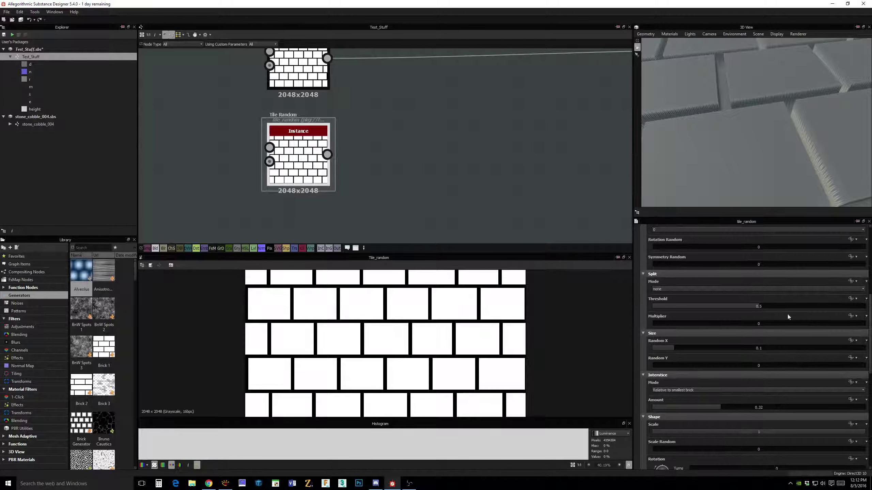
pyautogui.scroll(4, 799, 319)
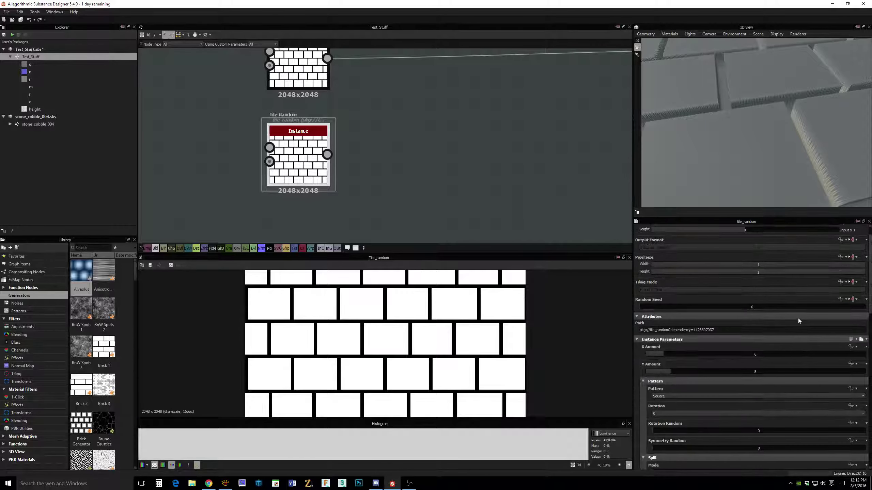
pyautogui.scroll(1, 798, 322)
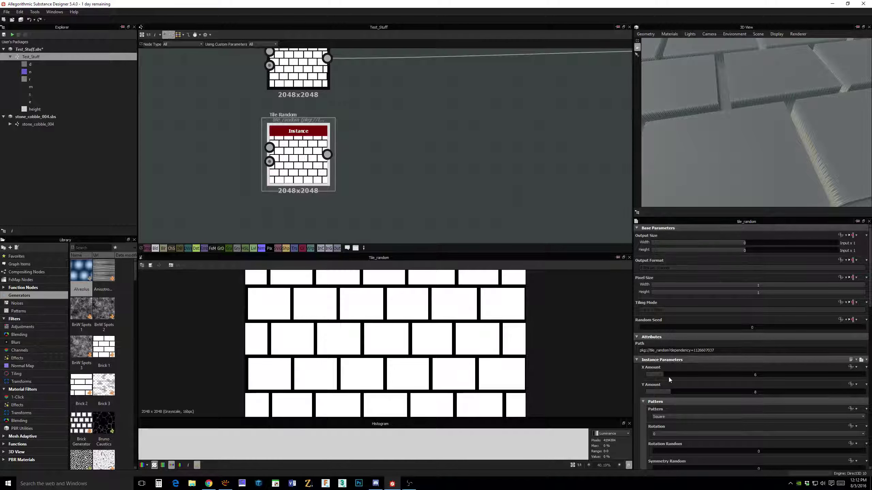
pyautogui.click(658, 375)
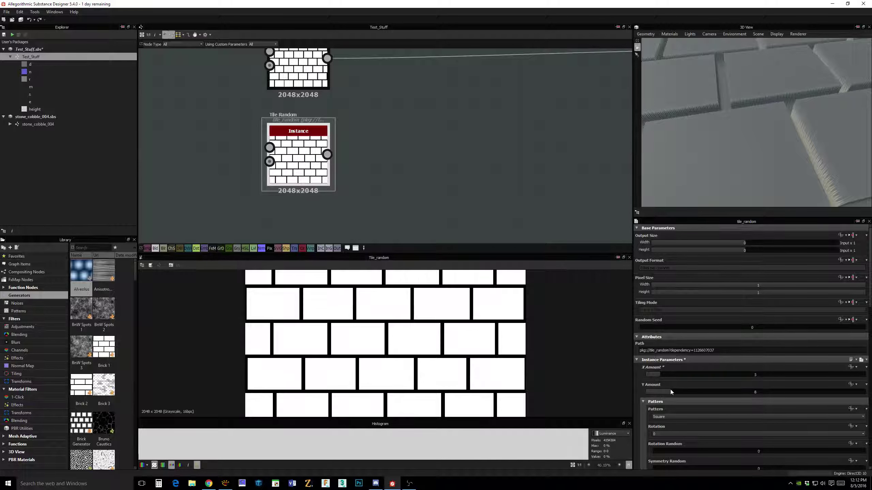
# - Raise the copy's Size Random X to about 0.57 and bring up the XnView reference photo
pyautogui.scroll(-5, 691, 376)
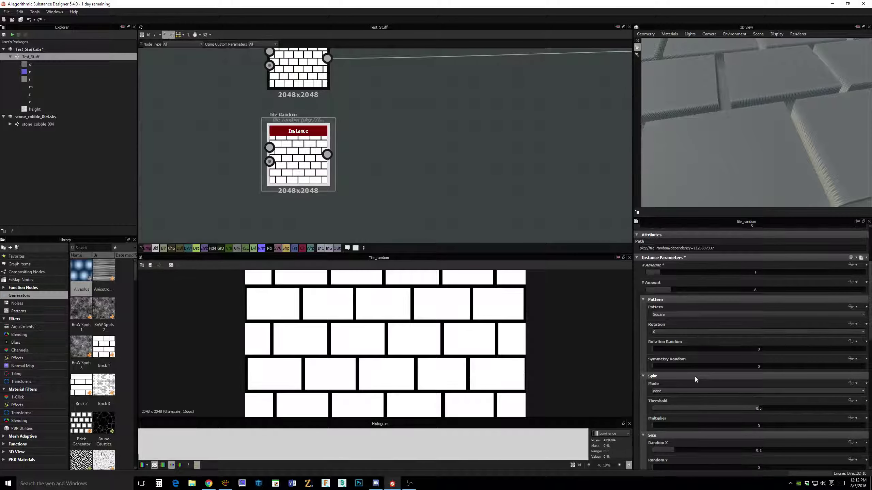
pyautogui.scroll(-5, 695, 377)
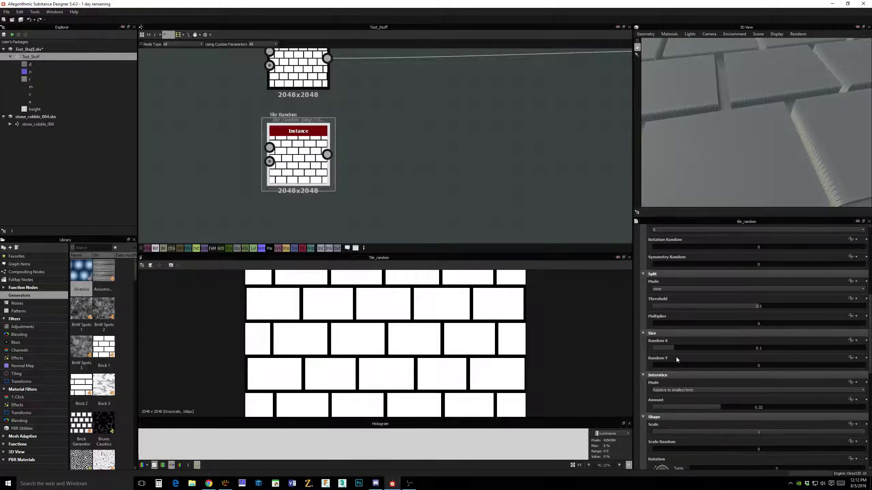
pyautogui.moveTo(674, 349); pyautogui.dragTo(772, 355)
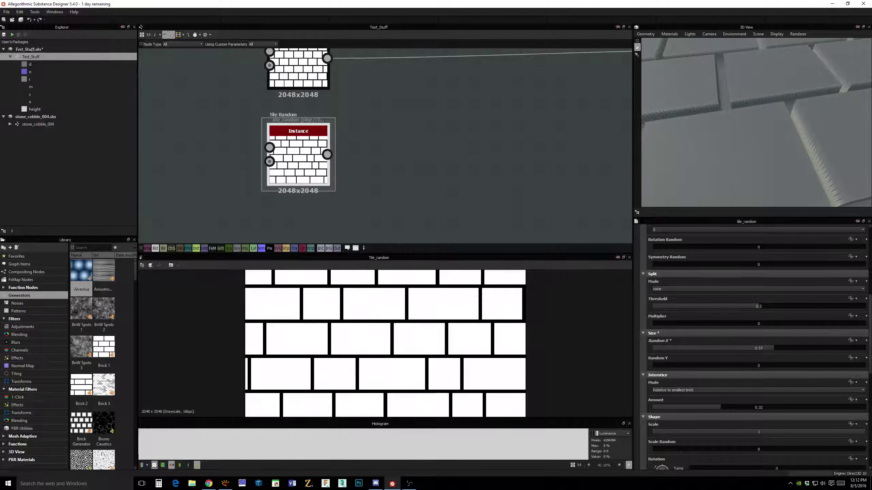
pyautogui.click(225, 483)
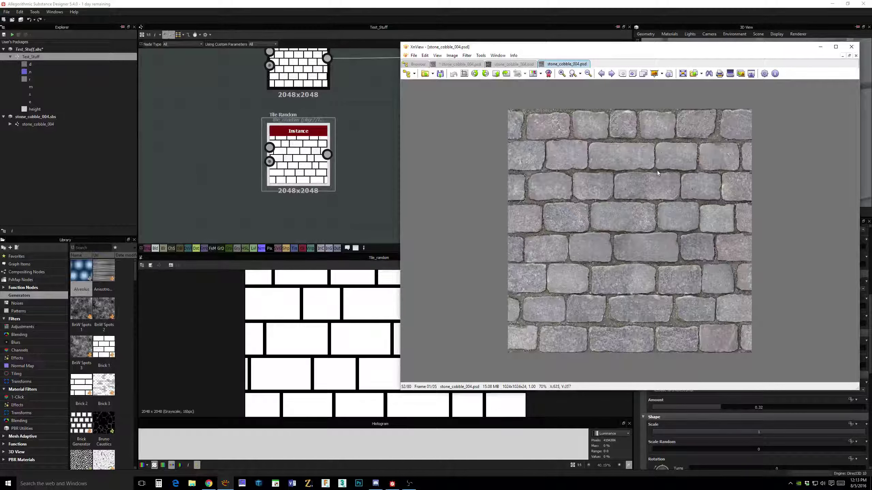
# - Drag the XnView reference window off to the right of the screen
pyautogui.moveTo(436, 47); pyautogui.dragTo(871, 117)
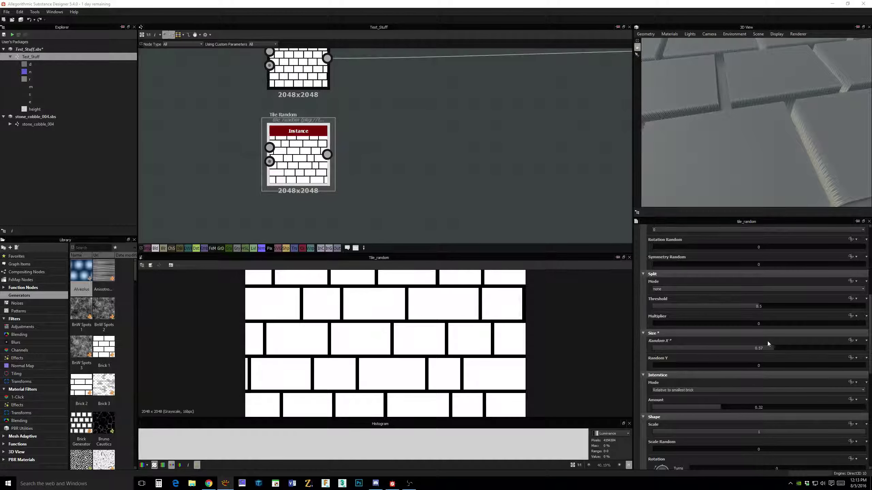
# - Raise the copied Tile Random's Random X from 0.57 to 0.61 and recentre the graph
pyautogui.moveTo(769, 352); pyautogui.dragTo(783, 352)
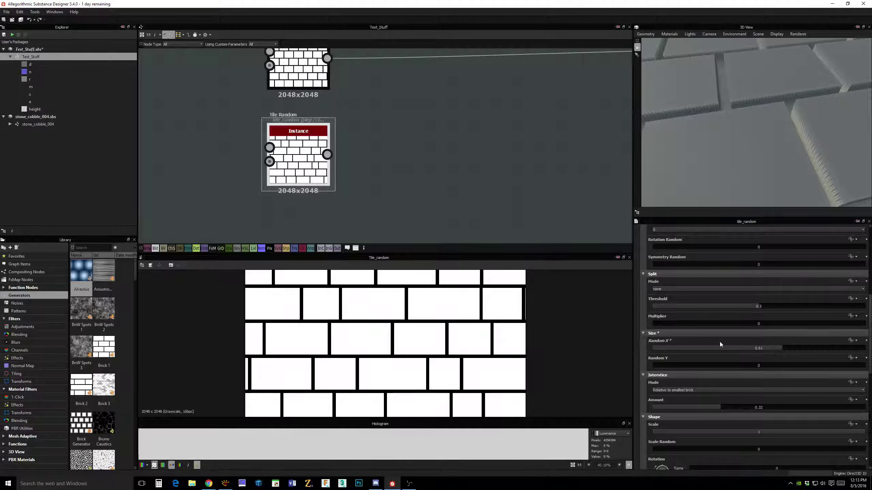
pyautogui.scroll(1, 386, 175)
pyautogui.moveTo(409, 187); pyautogui.dragTo(423, 216, button='middle')
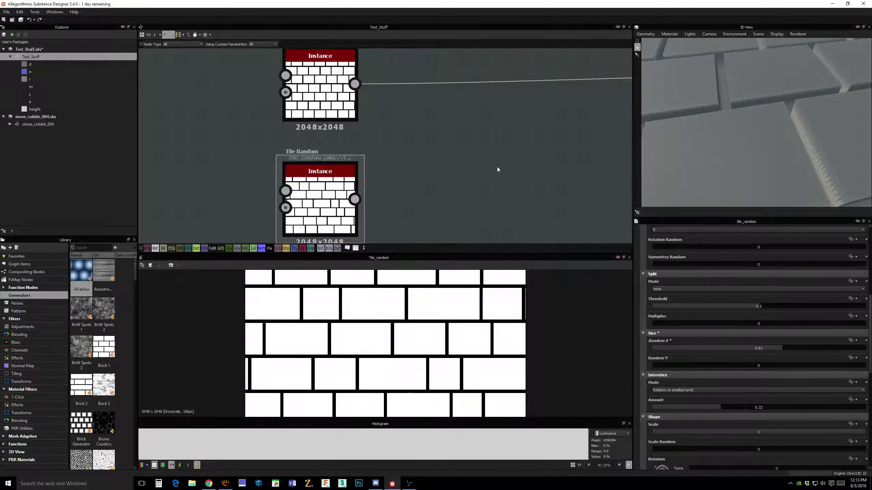
pyautogui.scroll(-1, 497, 166)
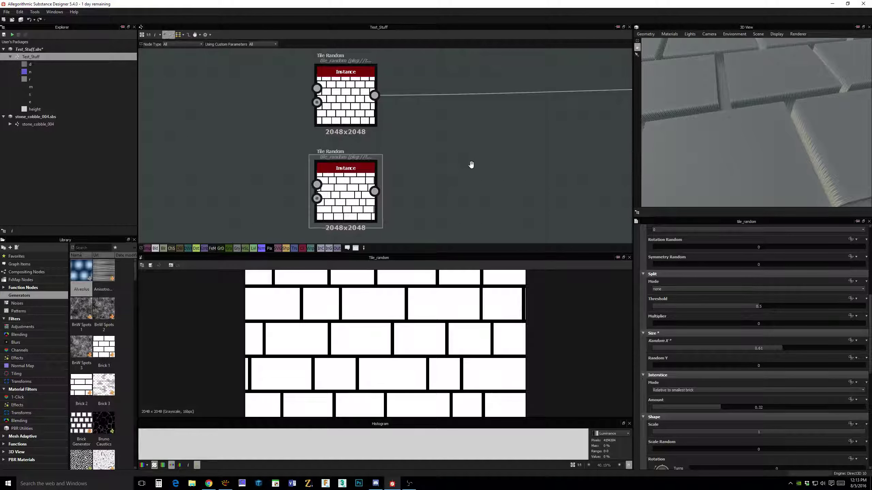
pyautogui.moveTo(471, 164); pyautogui.dragTo(463, 164, button='middle')
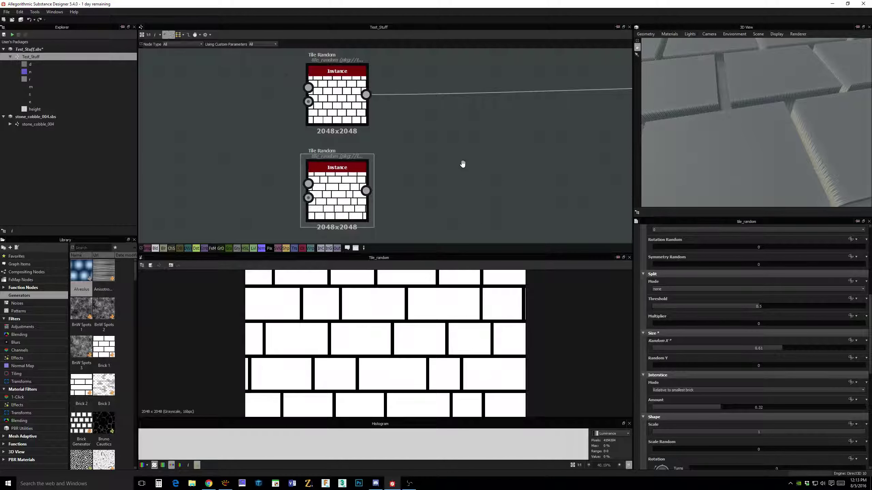
pyautogui.moveTo(462, 164); pyautogui.dragTo(405, 168, button='middle')
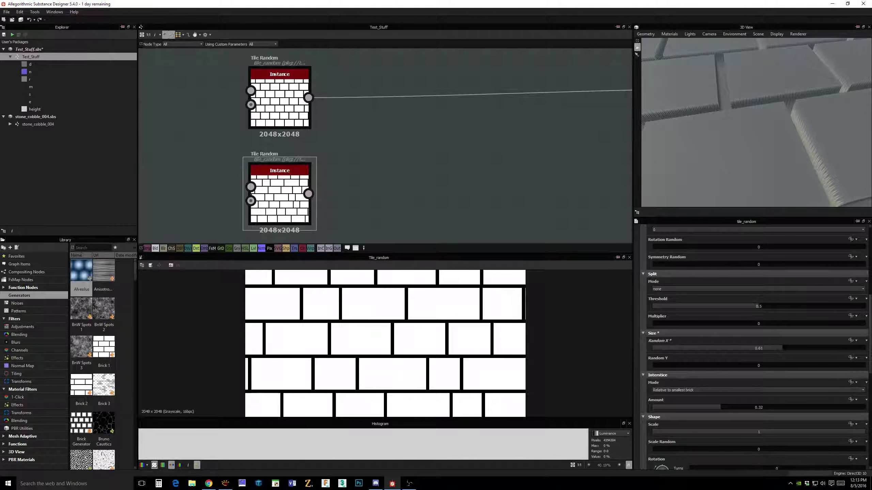
pyautogui.hotkey('alt', 'Tab')
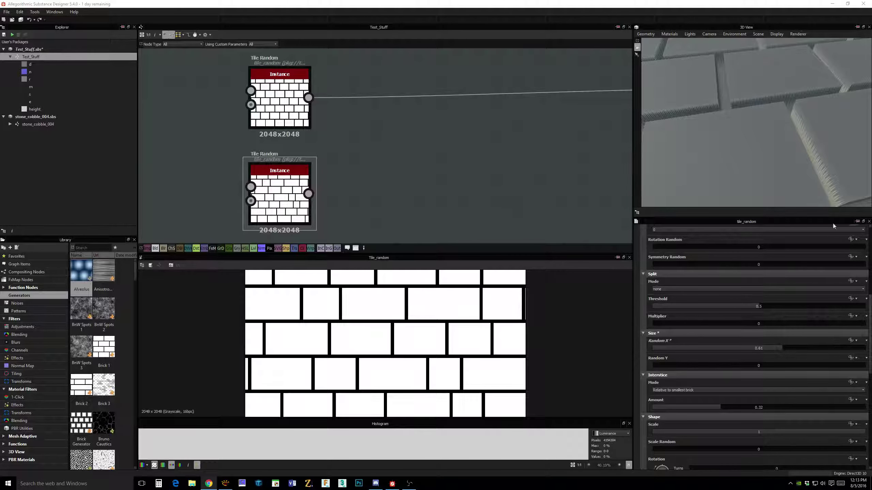
pyautogui.moveTo(486, 190); pyautogui.dragTo(490, 168, button='middle')
pyautogui.click(287, 82)
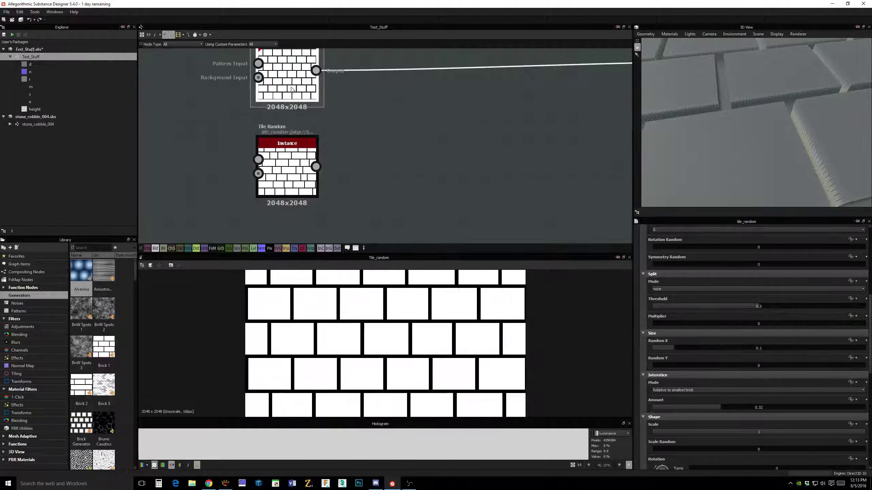
pyautogui.click(292, 166)
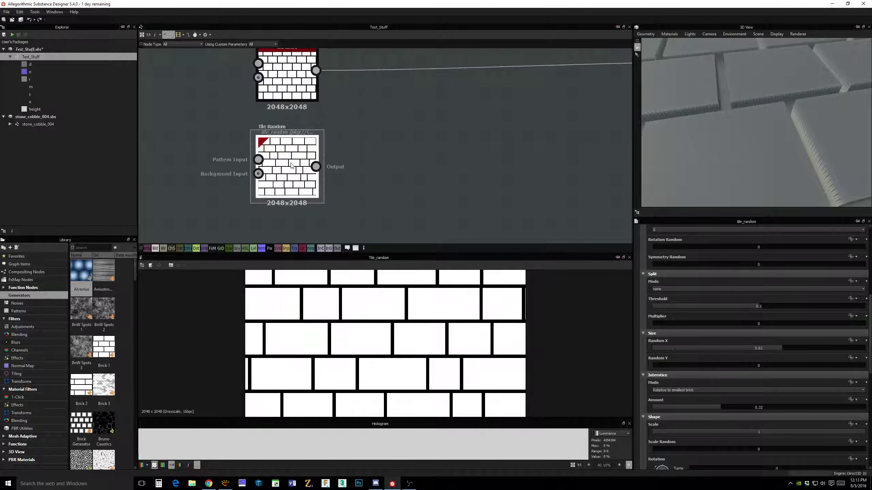
pyautogui.click(287, 79)
pyautogui.moveTo(403, 153); pyautogui.dragTo(424, 195, button='middle')
pyautogui.scroll(-2, 425, 195)
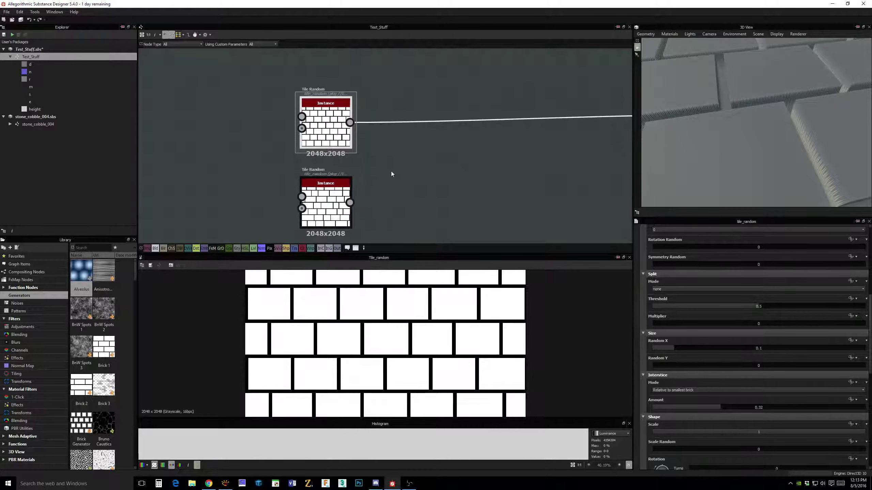
pyautogui.moveTo(411, 190); pyautogui.dragTo(395, 163, button='middle')
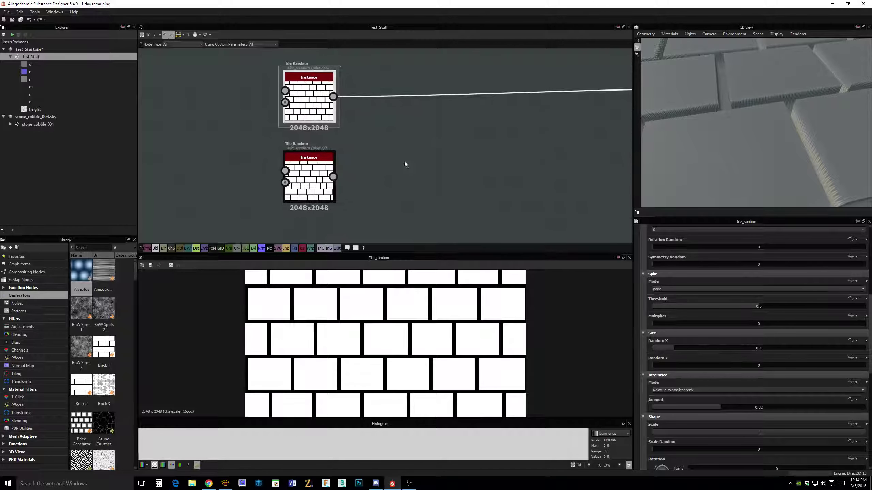
pyautogui.click(306, 174)
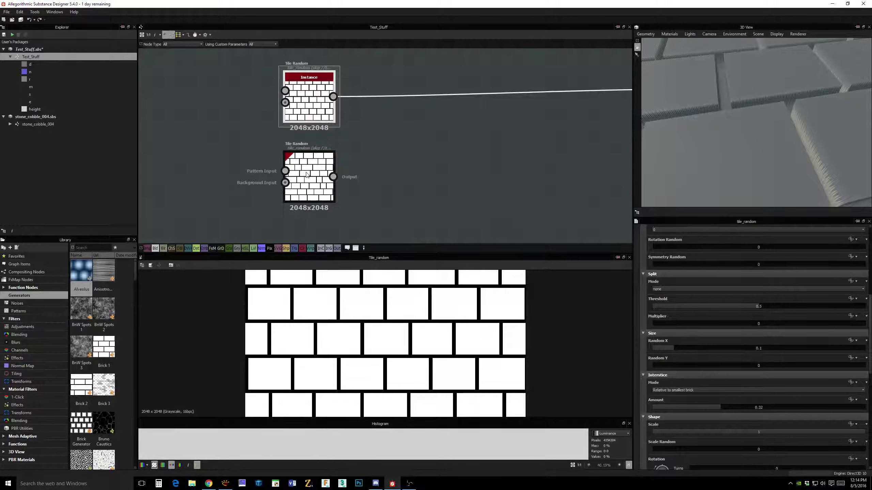
pyautogui.scroll(-3, 436, 140)
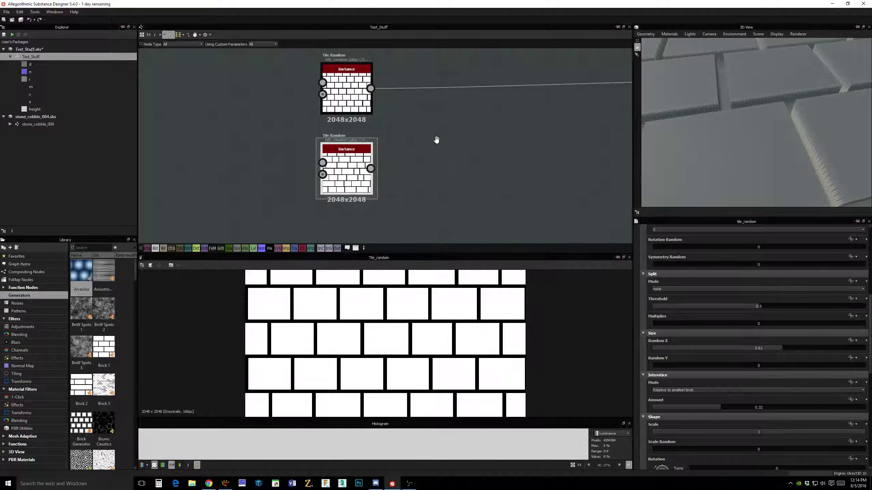
pyautogui.moveTo(436, 139); pyautogui.dragTo(362, 146, button='middle')
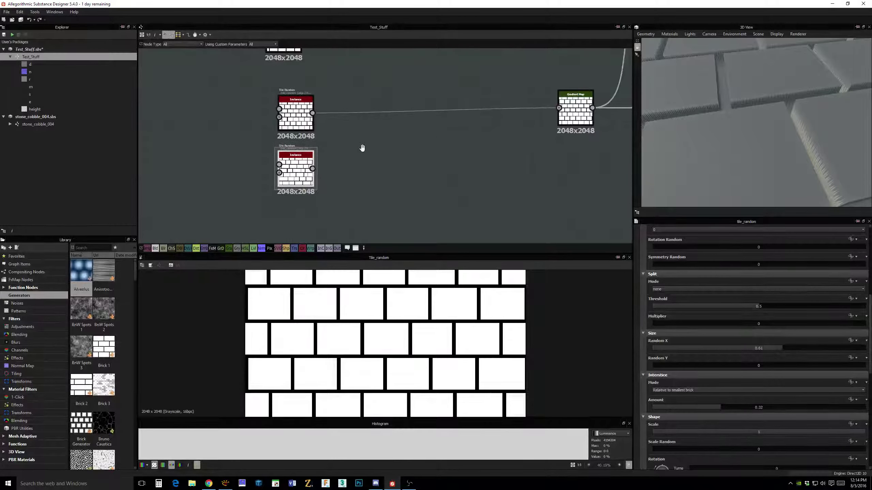
pyautogui.moveTo(446, 169); pyautogui.dragTo(458, 143, button='middle')
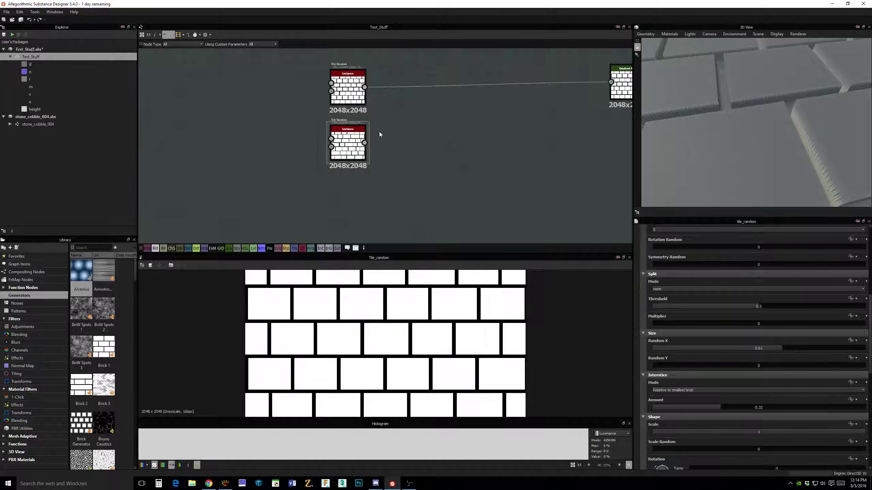
pyautogui.click(345, 90)
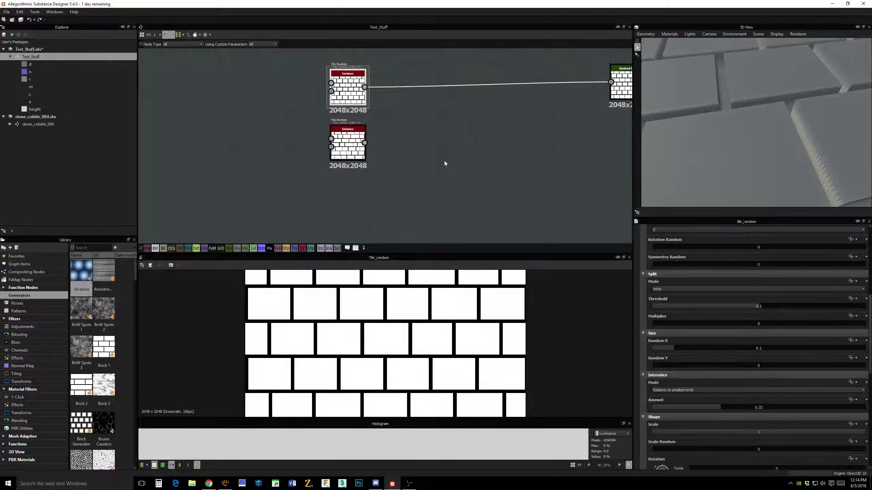
# - Duplicate the Tile Random node and place the copy below the other two
pyautogui.hotkey('ctrl', 'd')
pyautogui.moveTo(392, 147); pyautogui.dragTo(349, 217)
pyautogui.moveTo(413, 208); pyautogui.dragTo(421, 177, button='middle')
pyautogui.scroll(1, 421, 177)
pyautogui.click(345, 177)
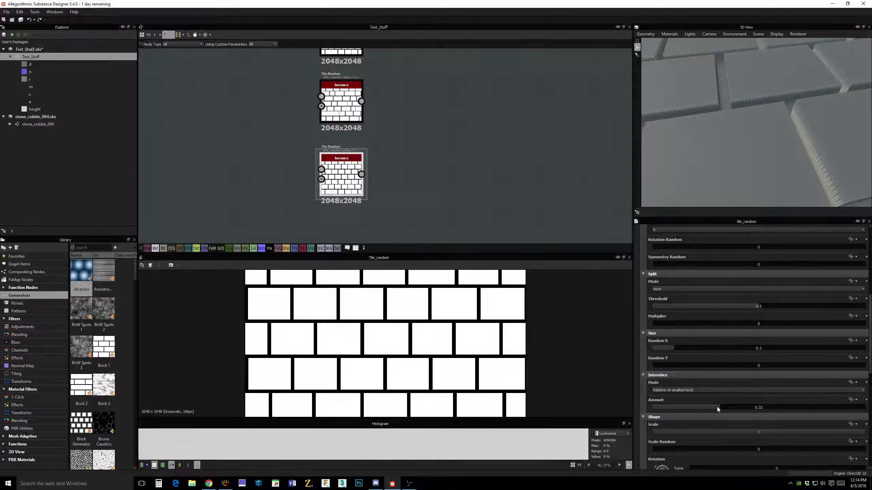
# - Remove the gaps between tiles on the copy and randomly mask out some tile rows
pyautogui.moveTo(718, 407); pyautogui.dragTo(651, 408)
pyautogui.scroll(3, 678, 296)
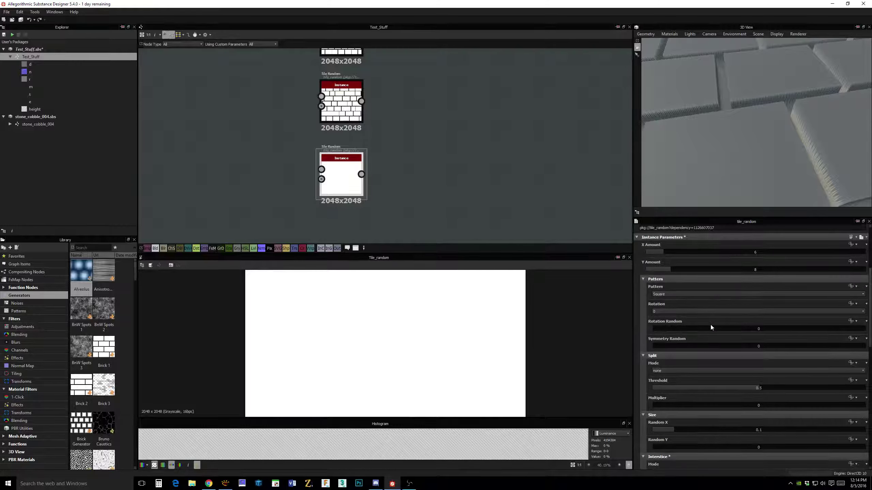
pyautogui.scroll(1, 710, 311)
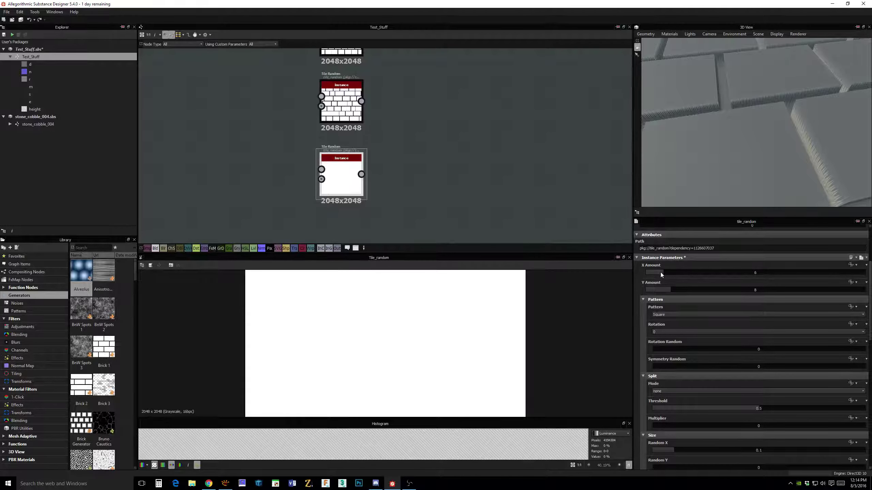
pyautogui.scroll(-7, 748, 368)
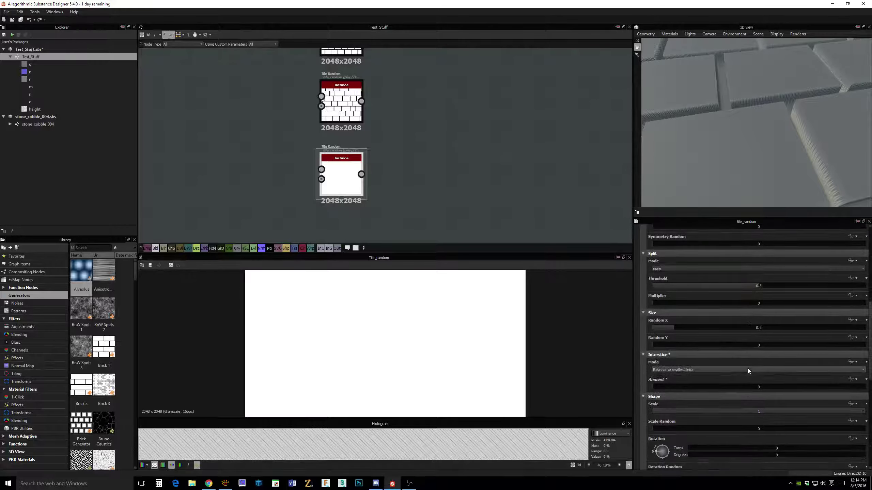
pyautogui.scroll(-6, 748, 368)
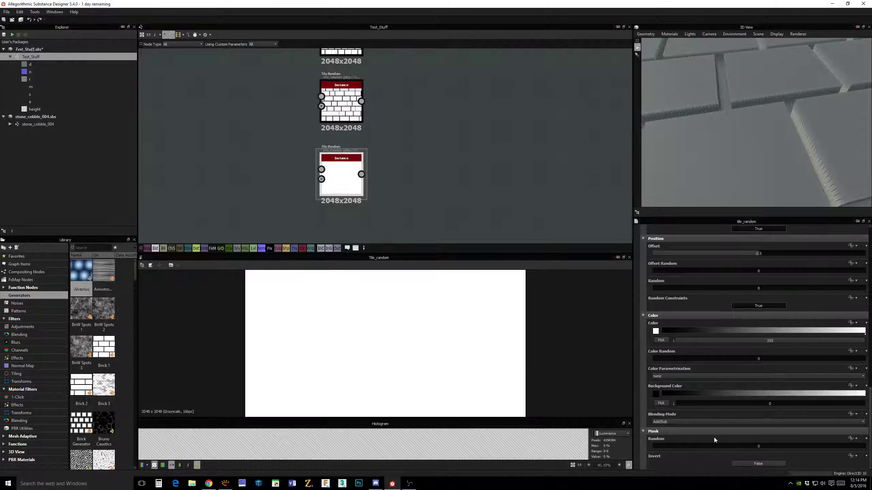
pyautogui.moveTo(660, 446); pyautogui.dragTo(761, 447)
pyautogui.scroll(-5, 561, 327)
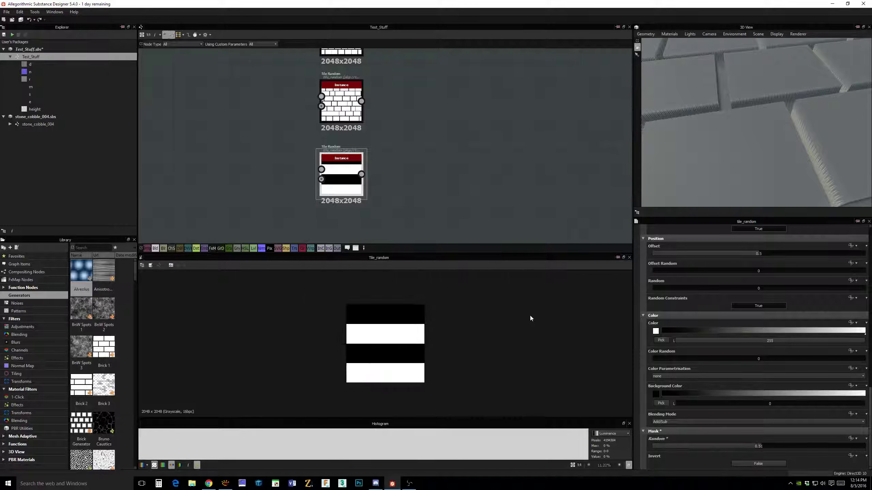
pyautogui.moveTo(423, 221); pyautogui.dragTo(380, 197, button='middle')
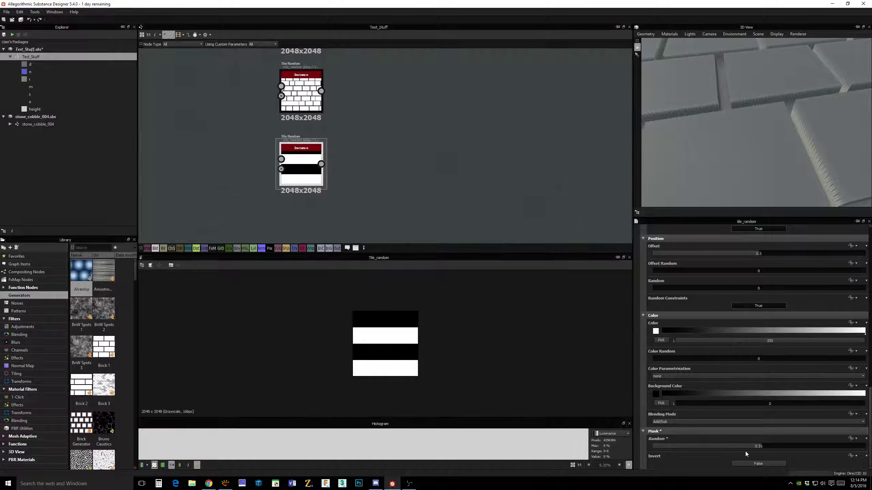
# - Raise Mask Random to 0.65, then lower it and try different Random Seed values
pyautogui.moveTo(748, 447); pyautogui.dragTo(845, 450)
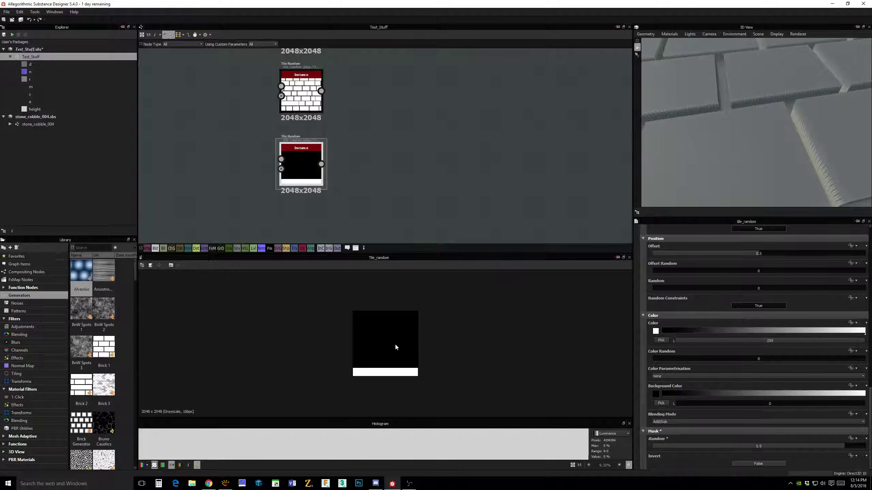
pyautogui.moveTo(835, 446)
pyautogui.mouseDown()
pyautogui.moveTo(720, 451)
pyautogui.moveTo(844, 450)
pyautogui.moveTo(820, 449)
pyautogui.mouseUp()
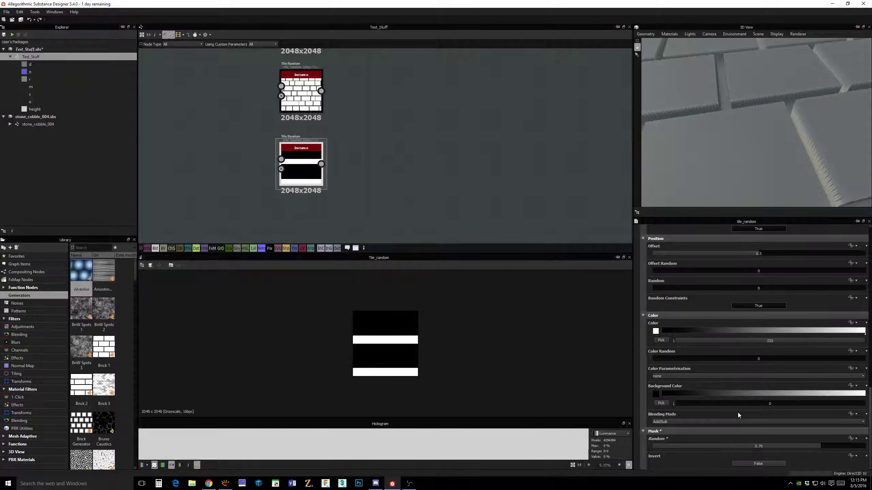
pyautogui.scroll(2, 726, 354)
pyautogui.scroll(9, 725, 336)
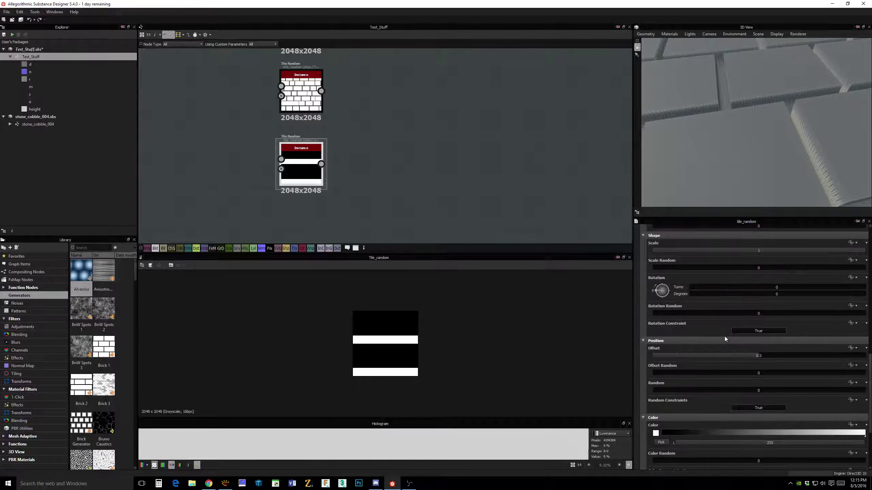
pyautogui.scroll(12, 725, 336)
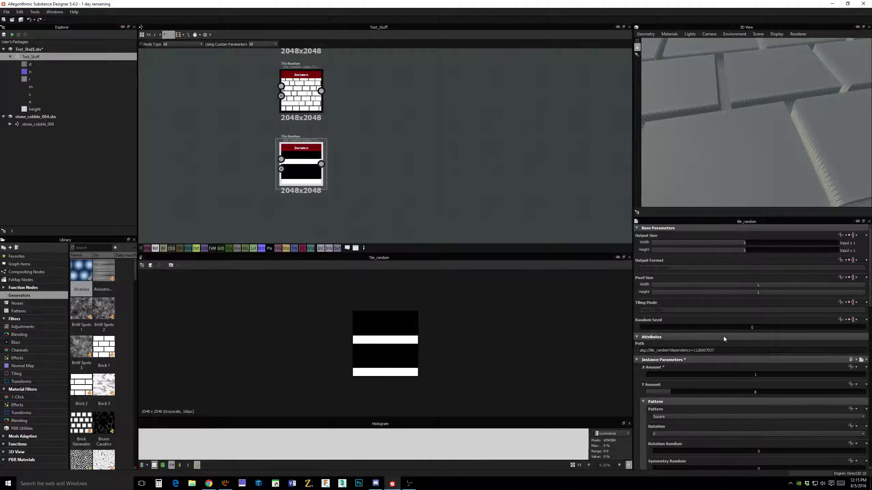
pyautogui.moveTo(641, 328)
pyautogui.mouseDown()
pyautogui.moveTo(846, 335)
pyautogui.moveTo(640, 324)
pyautogui.moveTo(664, 331)
pyautogui.moveTo(644, 333)
pyautogui.mouseUp()
pyautogui.moveTo(398, 159); pyautogui.dragTo(398, 206, button='middle')
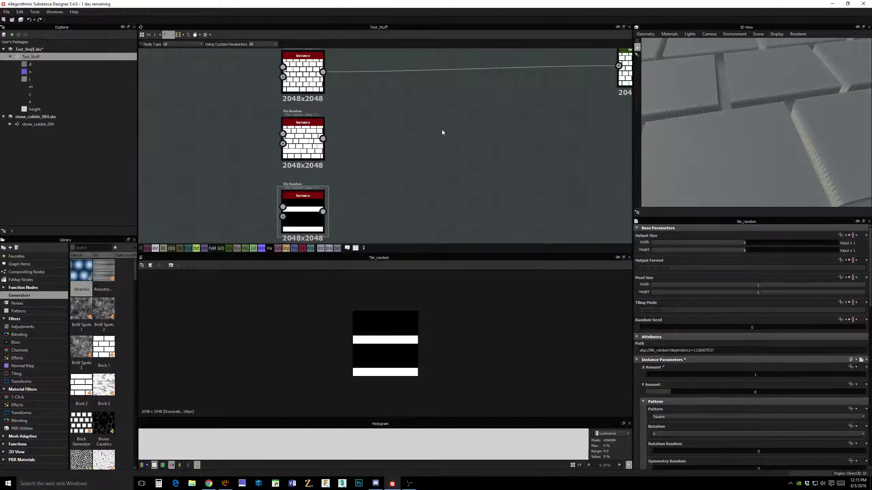
# - Add a Blend node with the top brick pattern as Foreground and the middle as Background
pyautogui.press('space')
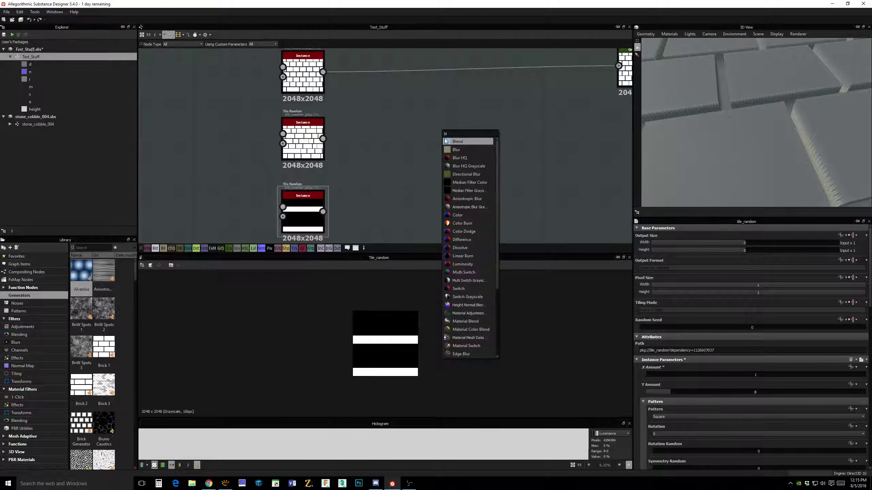
pyautogui.click(448, 141)
pyautogui.moveTo(323, 72); pyautogui.dragTo(429, 114)
pyautogui.moveTo(366, 138); pyautogui.dragTo(429, 124)
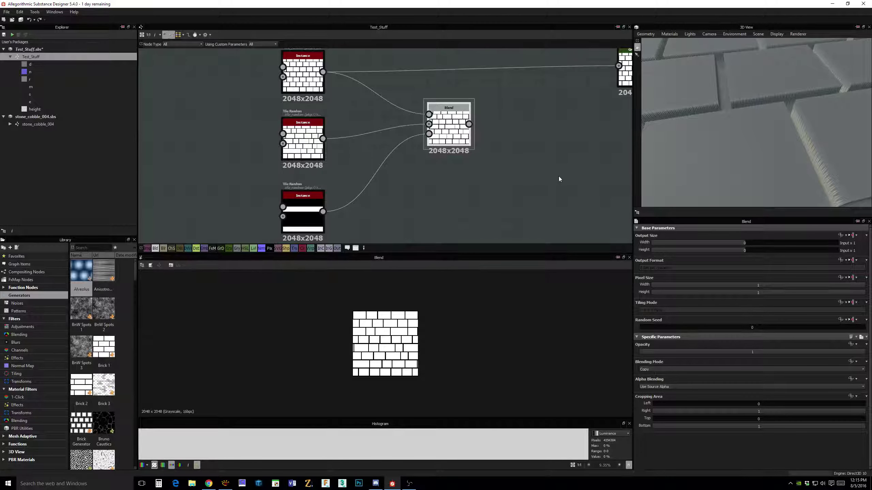
pyautogui.moveTo(475, 147); pyautogui.dragTo(440, 137, button='middle')
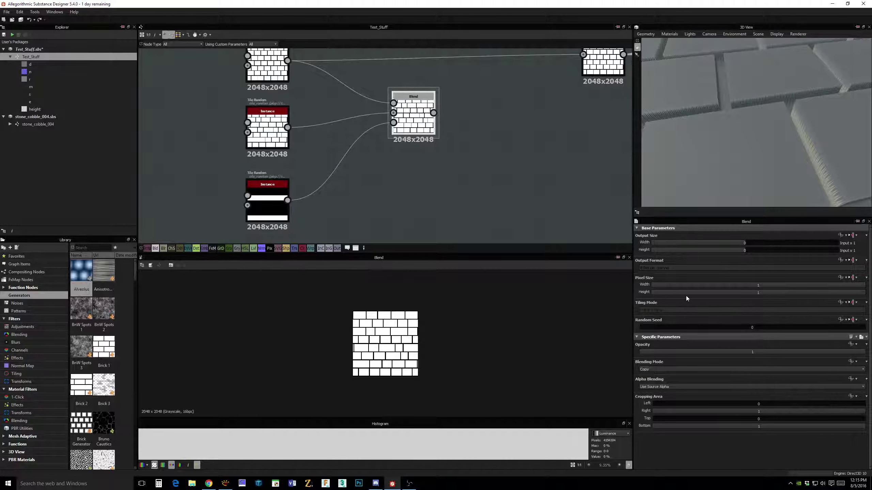
# - Connect the Blend output into the Gradient Map input
pyautogui.moveTo(419, 139); pyautogui.dragTo(421, 162, button='middle')
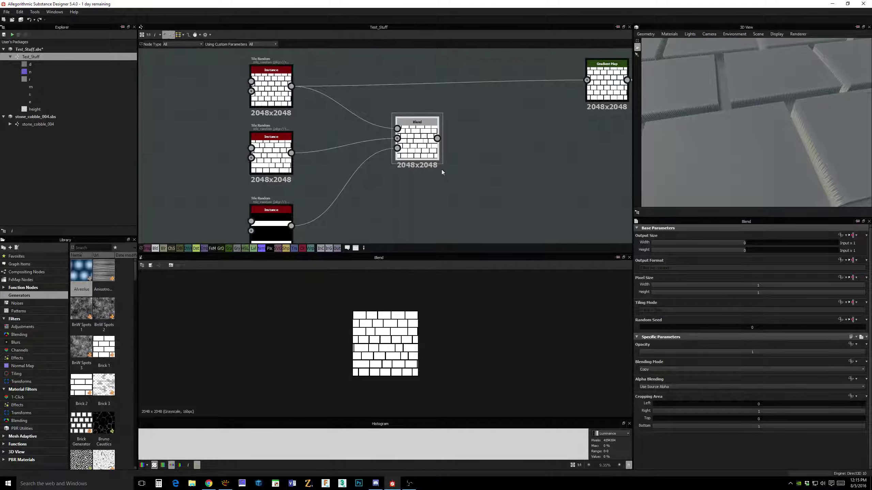
pyautogui.moveTo(437, 138); pyautogui.dragTo(587, 80)
pyautogui.moveTo(482, 172); pyautogui.dragTo(493, 156, button='middle')
pyautogui.scroll(1, 448, 151)
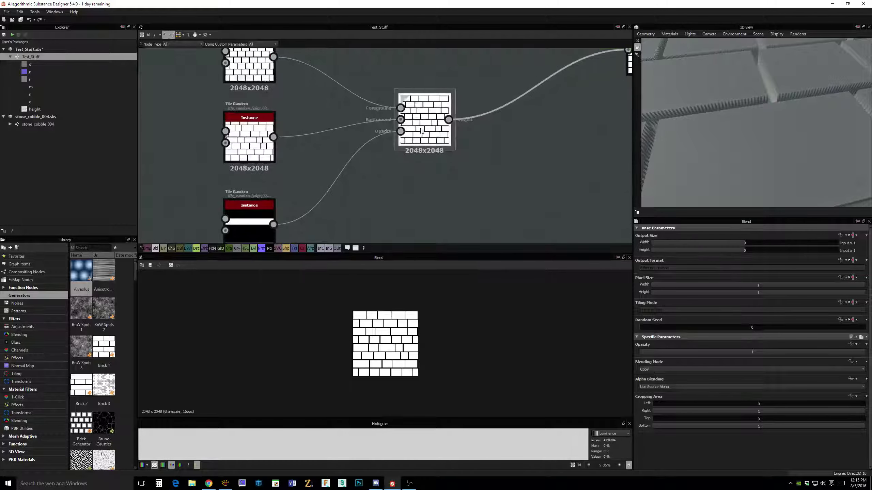
pyautogui.scroll(2, 440, 155)
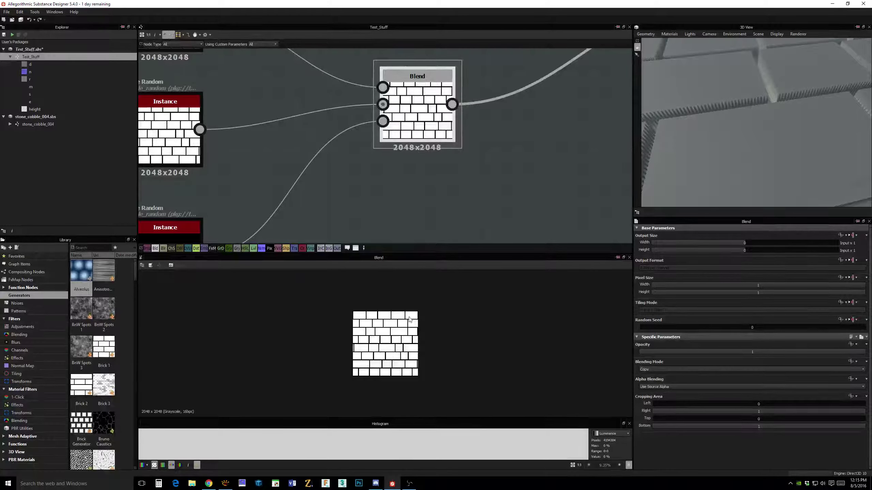
pyautogui.scroll(3, 406, 322)
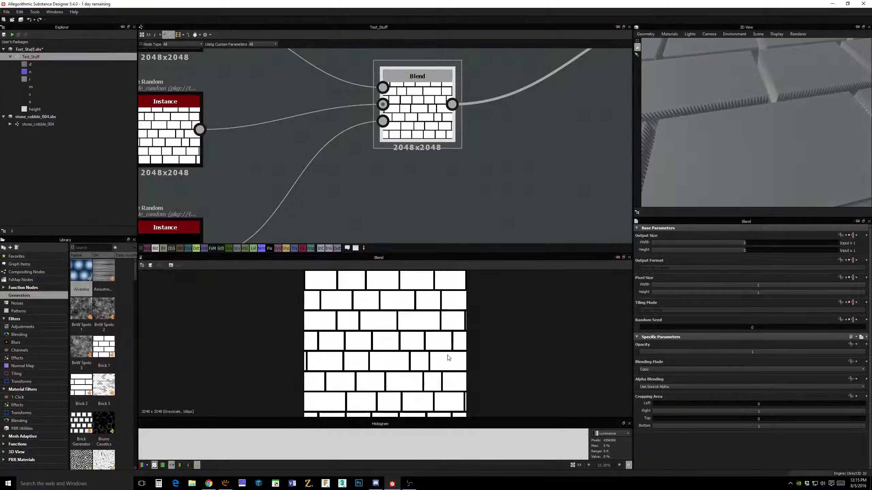
pyautogui.scroll(-2, 374, 210)
# - Preview the middle and top brick patterns and their settings, then the Blend result
pyautogui.moveTo(374, 210); pyautogui.dragTo(380, 155, button='middle')
pyautogui.click(246, 115)
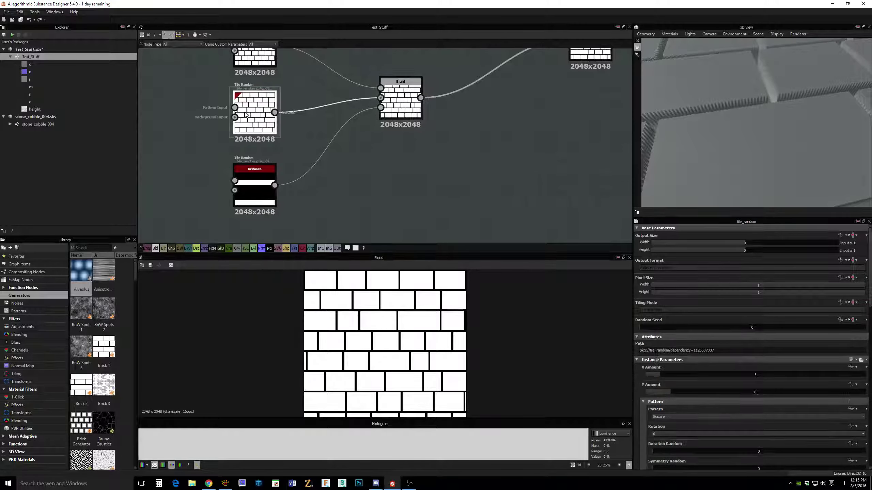
pyautogui.doubleClick(252, 118)
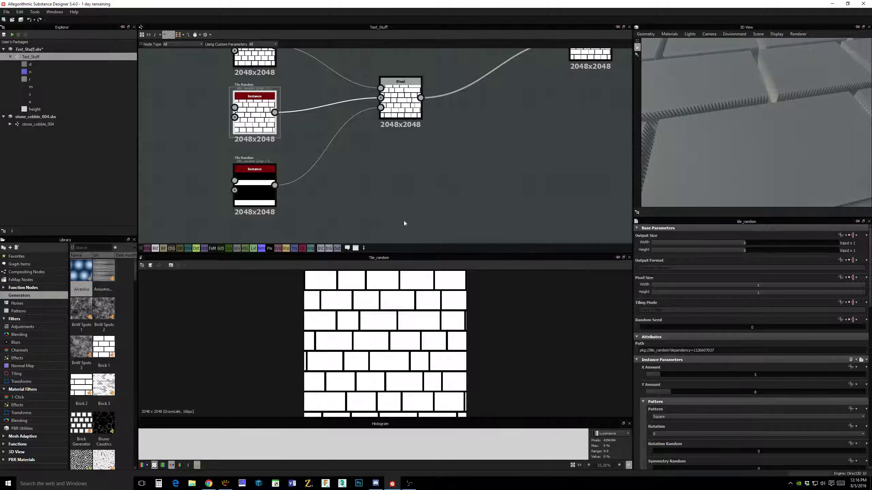
pyautogui.click(275, 67)
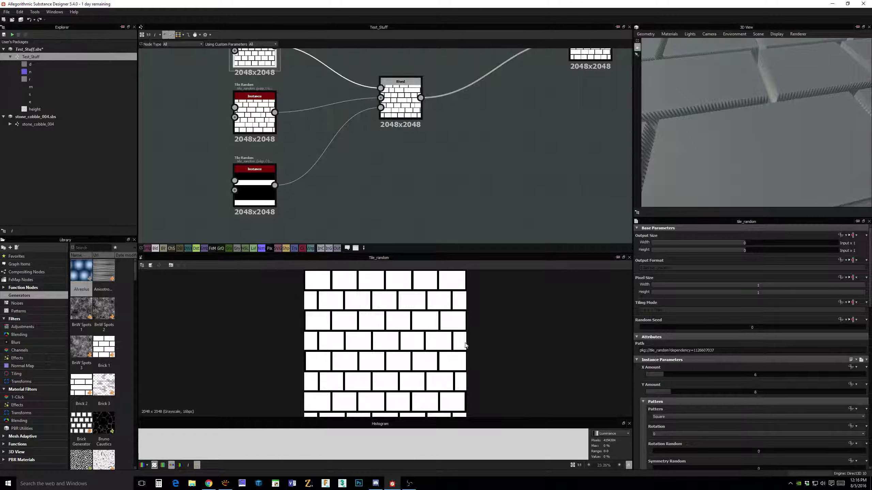
pyautogui.click(404, 113)
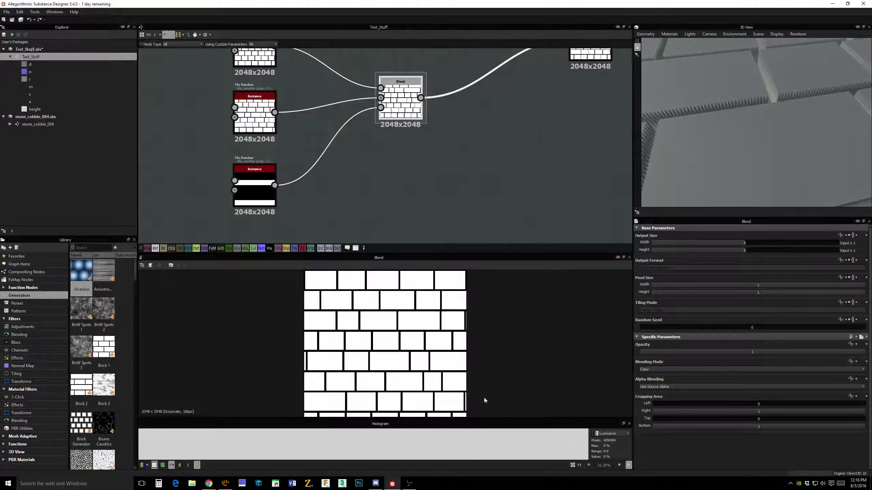
# - Compare the middle brick pattern with the Blend result again, then move the stripe Tile Random lower
pyautogui.moveTo(470, 367); pyautogui.dragTo(477, 344, button='middle')
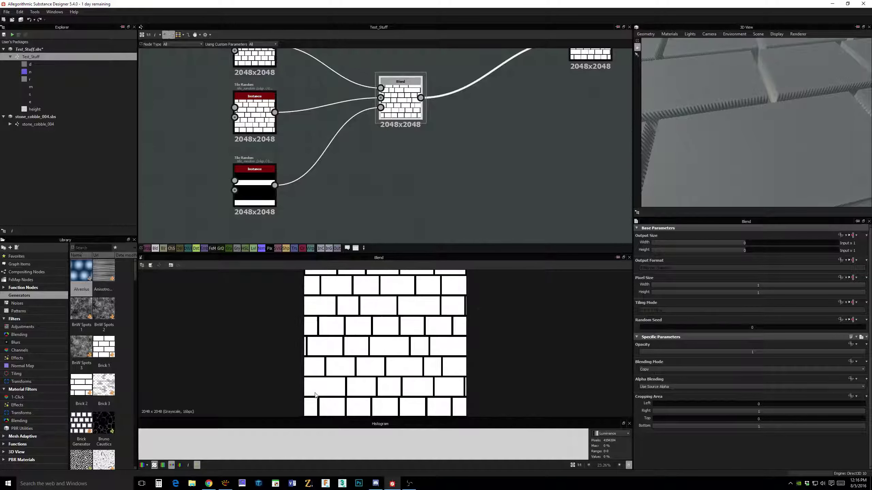
pyautogui.scroll(-1, 311, 393)
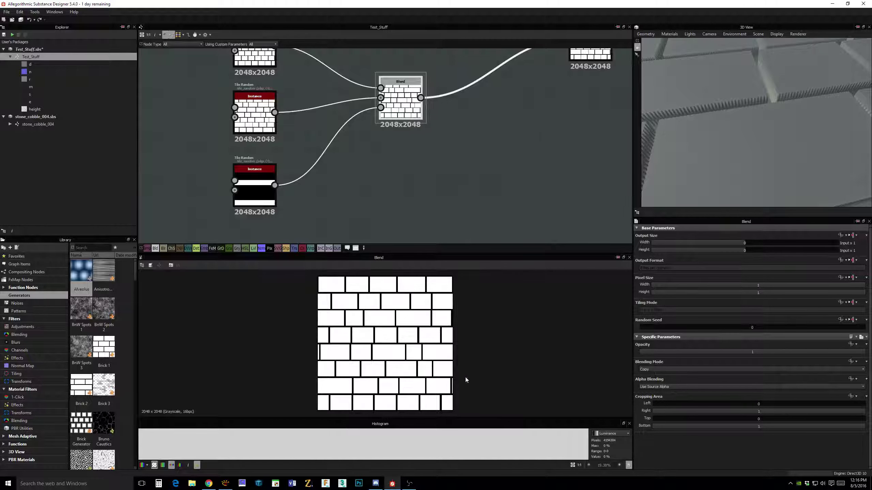
pyautogui.doubleClick(255, 115)
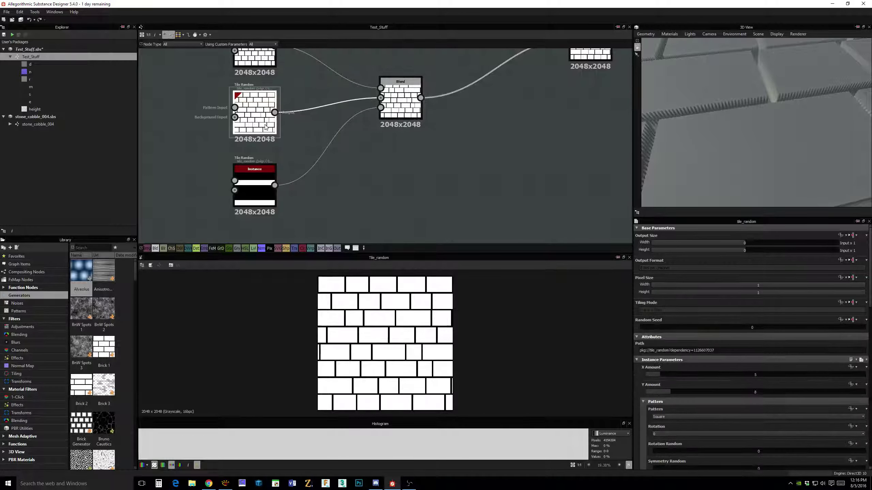
pyautogui.doubleClick(400, 103)
pyautogui.scroll(-3, 473, 384)
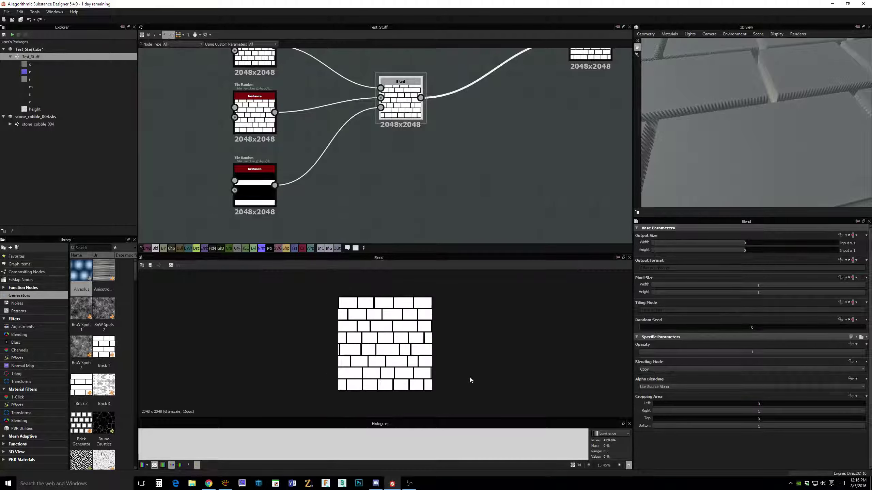
pyautogui.scroll(-4, 435, 163)
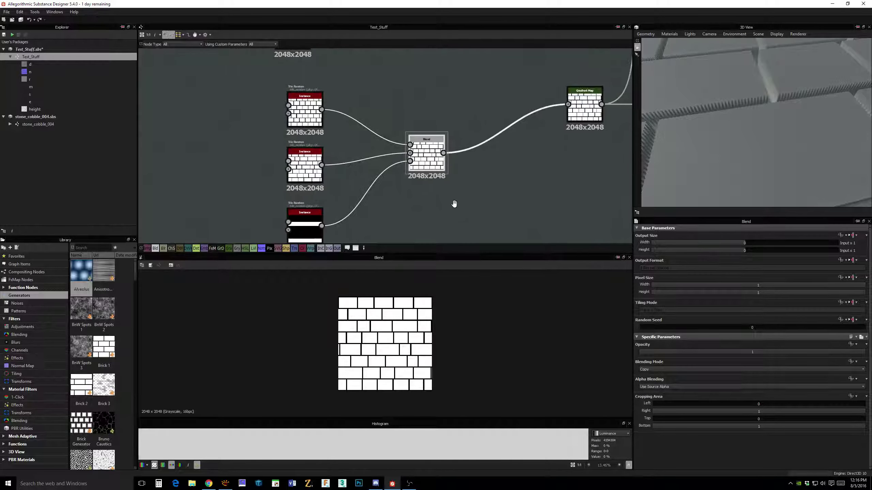
pyautogui.moveTo(332, 175); pyautogui.dragTo(332, 219)
pyautogui.moveTo(430, 194); pyautogui.dragTo(457, 173, button='middle')
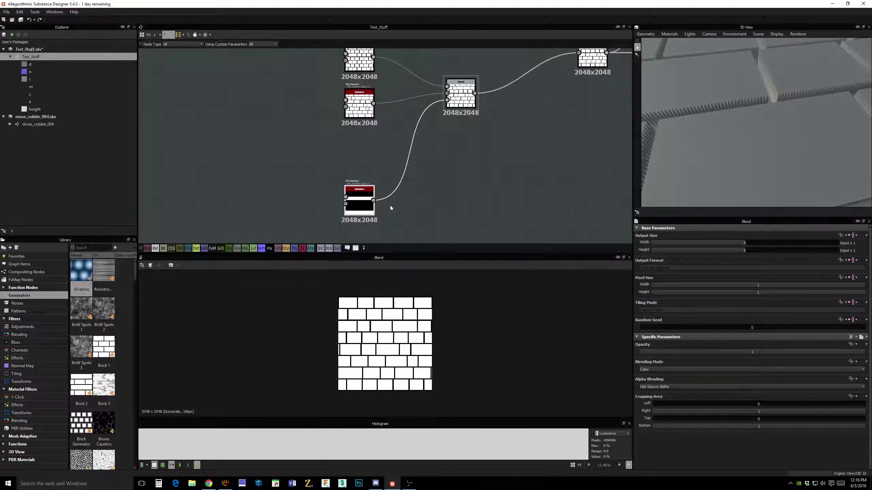
# - Delete the stripe mask wire from the Blend and add an Anisotropic Noise node
pyautogui.click(414, 132)
pyautogui.press('Delete')
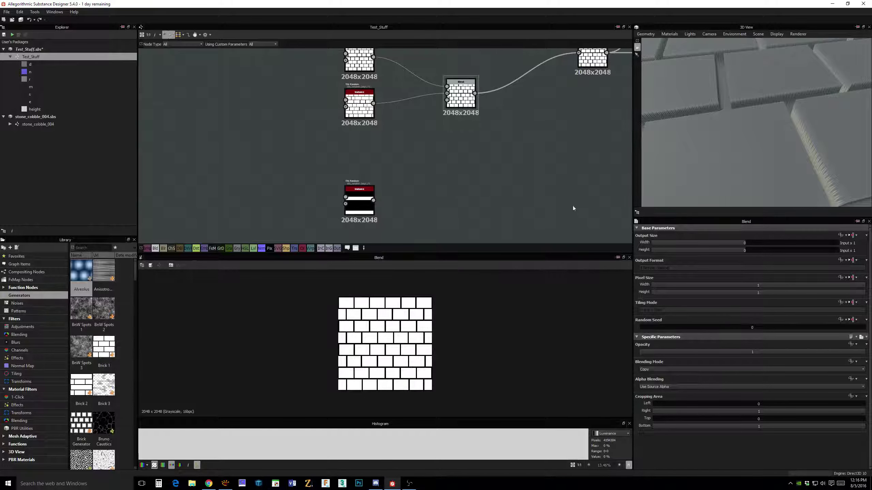
pyautogui.press('space')
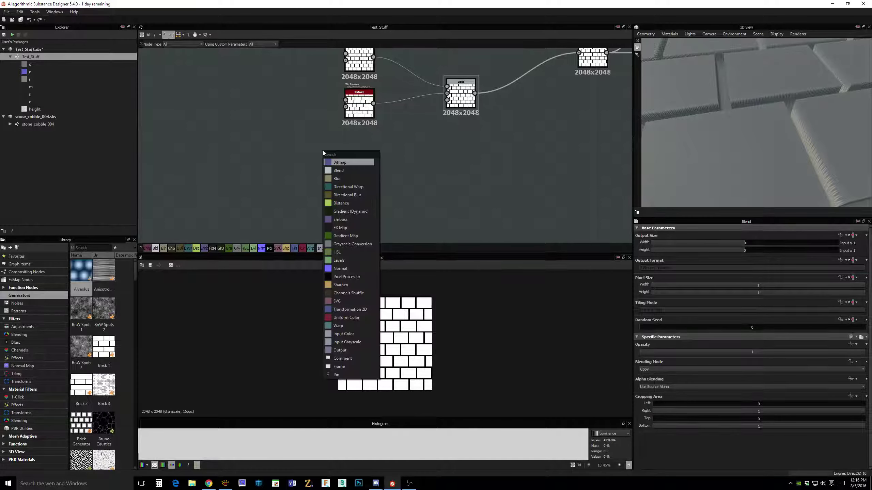
pyautogui.write('a')
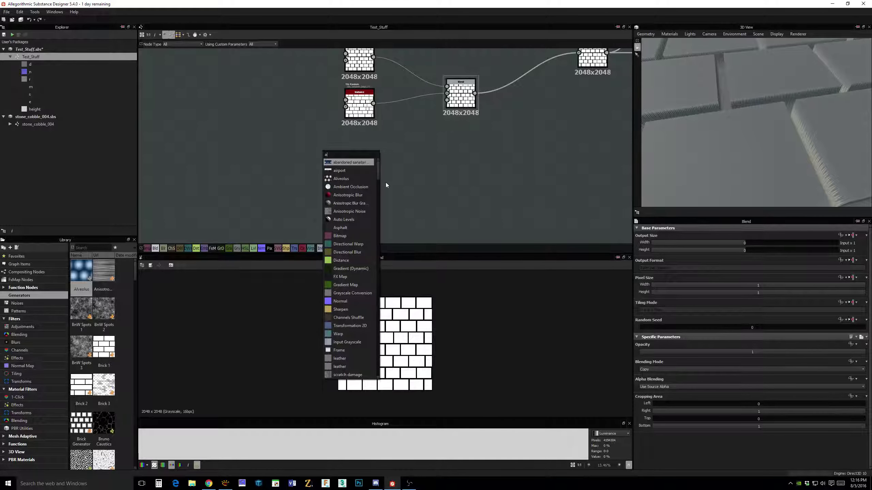
pyautogui.click(352, 212)
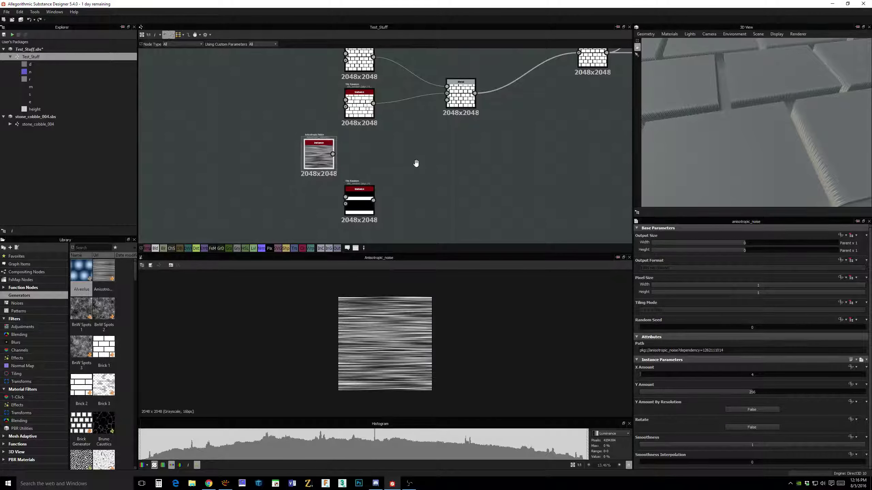
pyautogui.scroll(2, 416, 164)
pyautogui.moveTo(391, 171); pyautogui.dragTo(414, 161, button='middle')
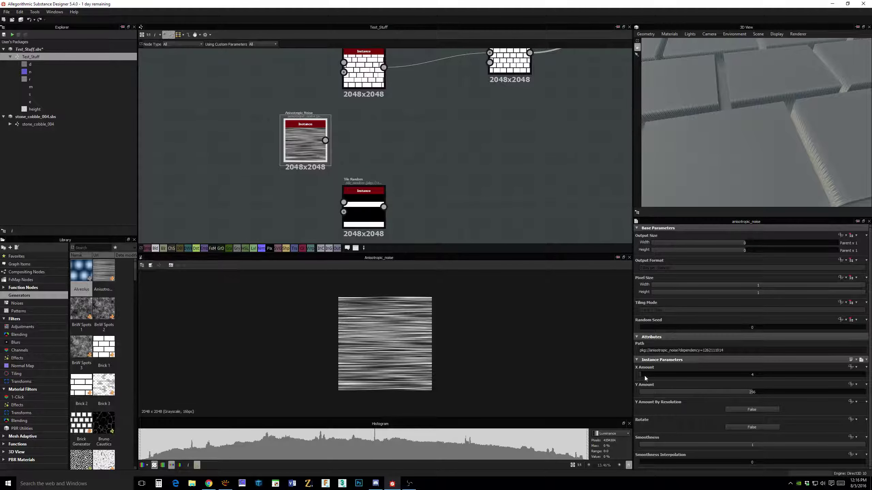
# - Set the noise X Amount to 1 and Y Amount to 8, and move it further left
pyautogui.moveTo(644, 375); pyautogui.dragTo(631, 379)
pyautogui.moveTo(737, 398); pyautogui.dragTo(643, 401)
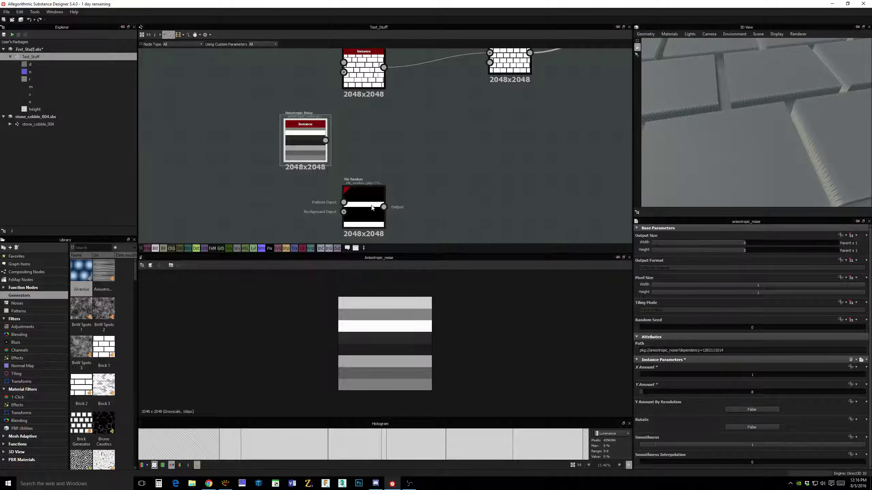
pyautogui.scroll(2, 369, 201)
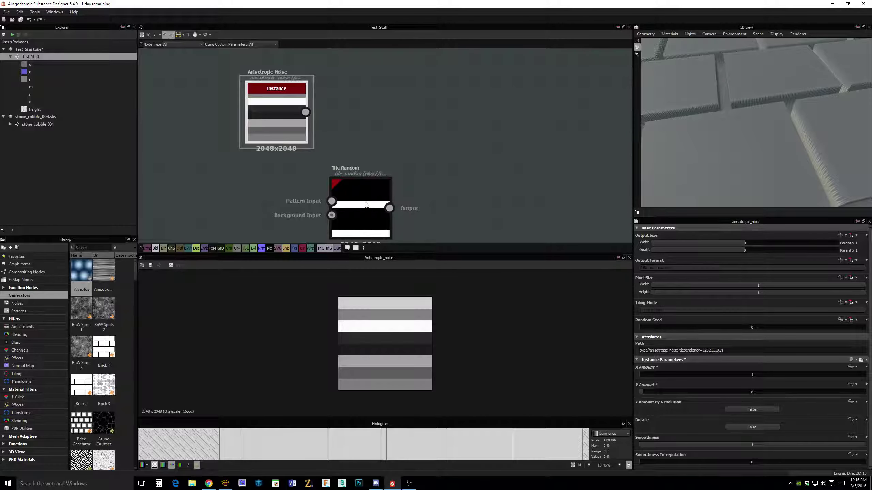
pyautogui.scroll(-3, 388, 129)
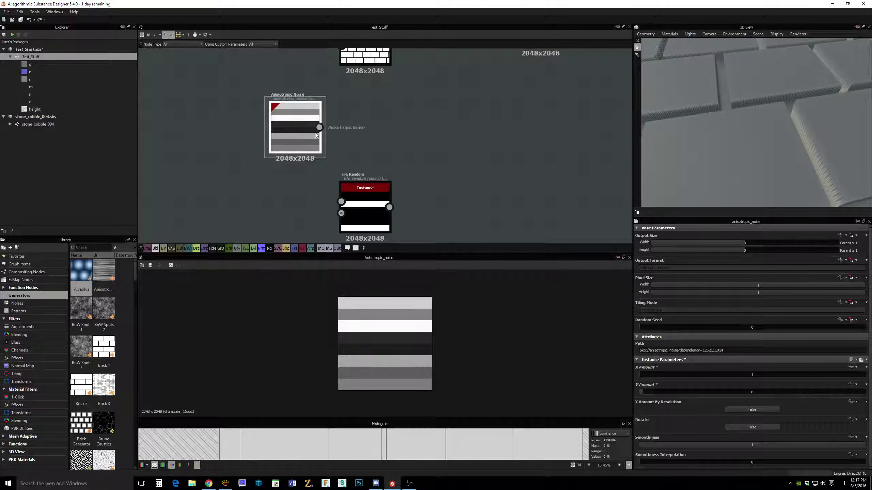
pyautogui.moveTo(306, 133); pyautogui.dragTo(271, 134)
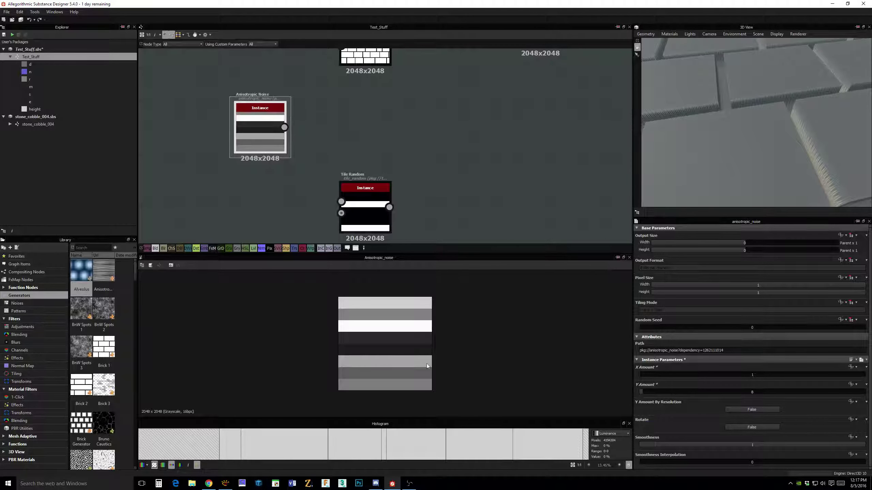
pyautogui.scroll(3, 412, 353)
pyautogui.scroll(-1, 412, 353)
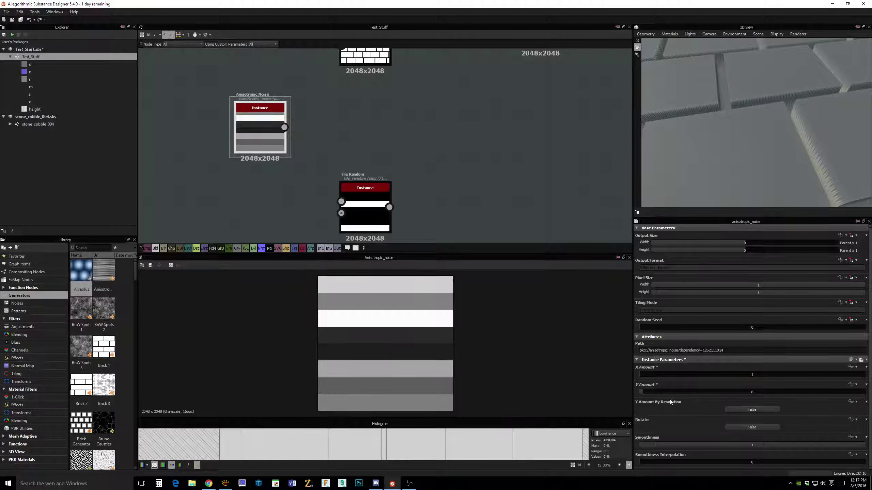
# - Experiment with the noise Y Amount and X Amount, settling X Amount at 3
pyautogui.moveTo(642, 393); pyautogui.dragTo(735, 399)
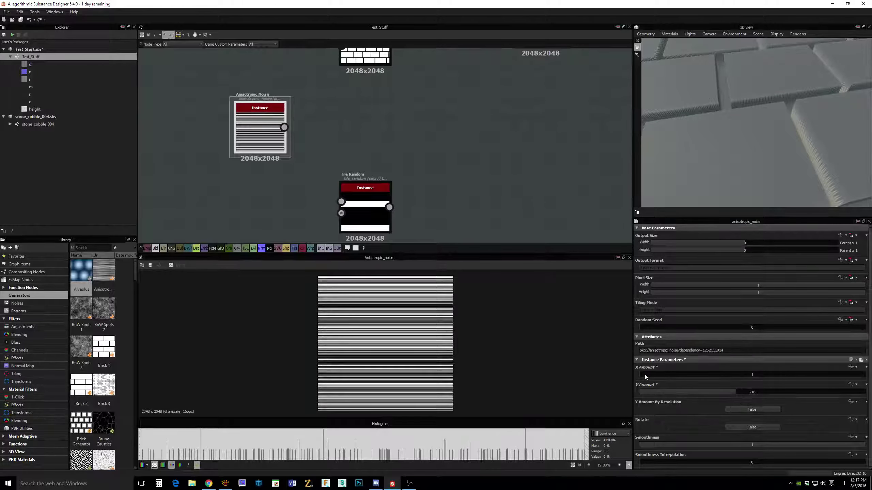
pyautogui.moveTo(644, 374)
pyautogui.mouseDown()
pyautogui.moveTo(715, 381)
pyautogui.moveTo(653, 384)
pyautogui.mouseUp()
pyautogui.scroll(5, 382, 350)
pyautogui.moveTo(448, 363); pyautogui.dragTo(449, 371, button='middle')
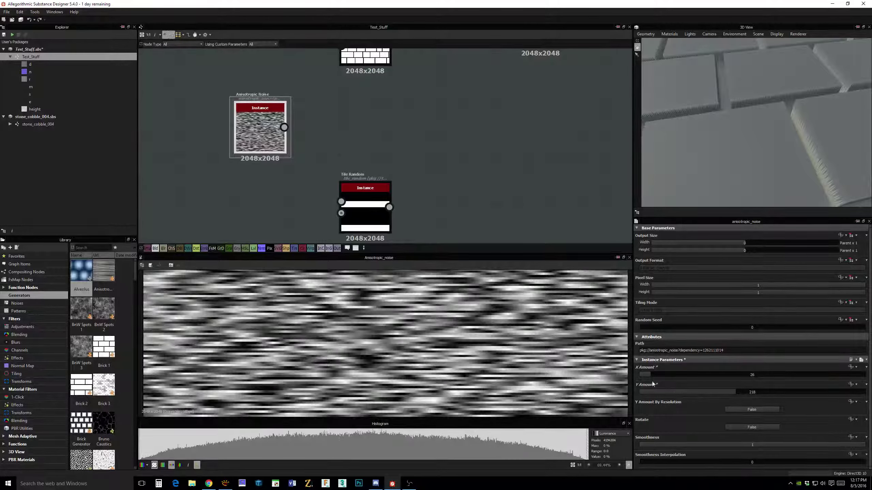
pyautogui.moveTo(646, 375); pyautogui.dragTo(641, 377)
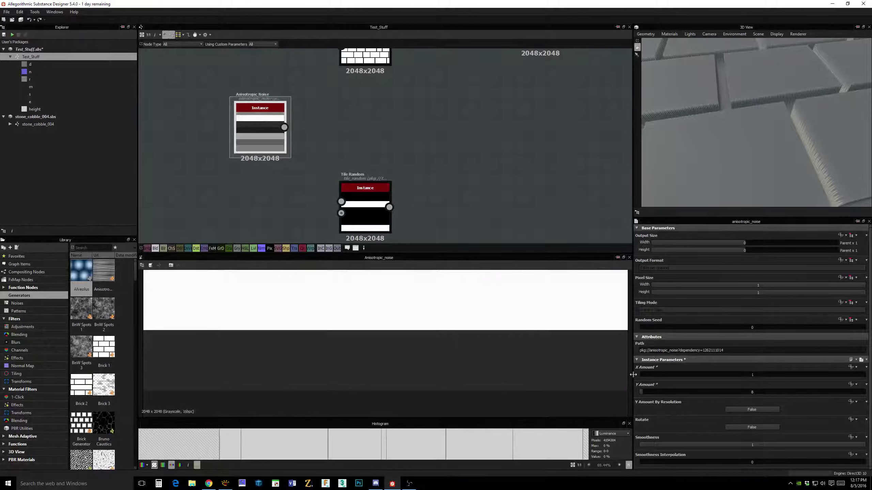
pyautogui.scroll(-6, 522, 330)
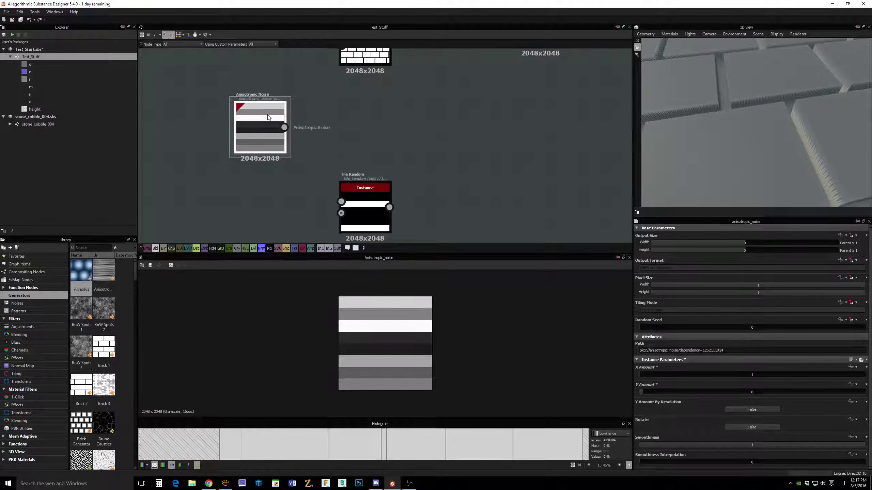
# - Move the Anisotropic Noise node left and set its Smoothness to 0 for hard edges
pyautogui.moveTo(290, 124); pyautogui.dragTo(304, 133, button='middle')
pyautogui.moveTo(284, 136); pyautogui.dragTo(249, 136)
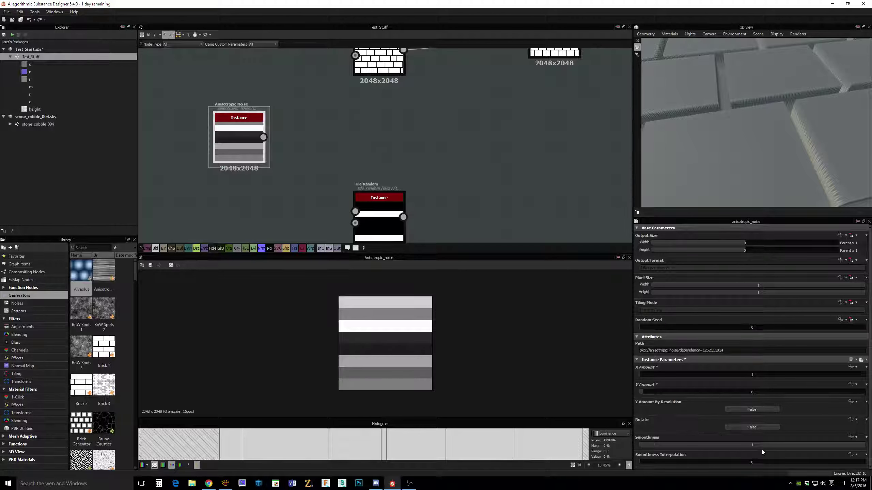
pyautogui.moveTo(759, 446); pyautogui.dragTo(640, 447)
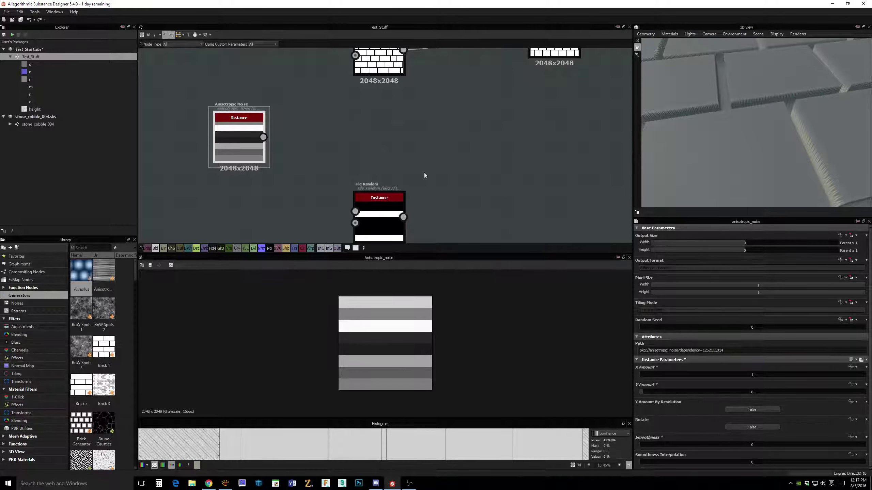
pyautogui.moveTo(421, 167); pyautogui.dragTo(424, 143, button='middle')
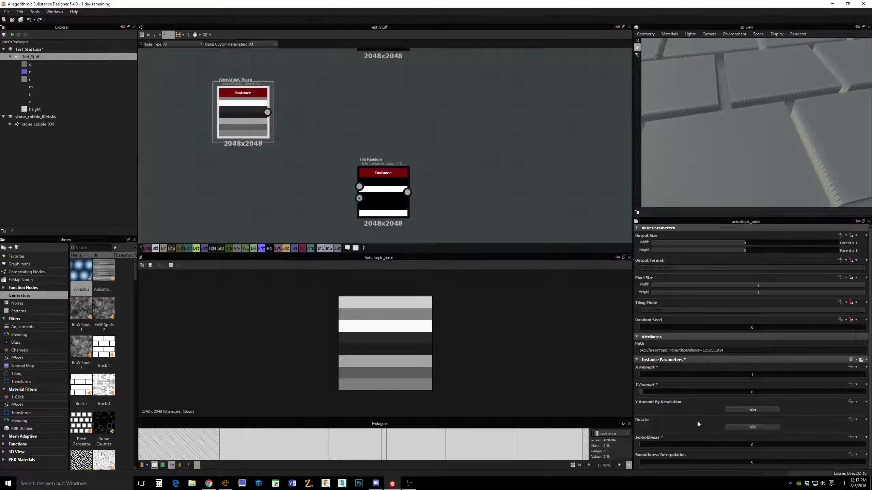
# - Add a Histogram Scan node via the 'hist' search and feed the Anisotropic Noise into it
pyautogui.press('space')
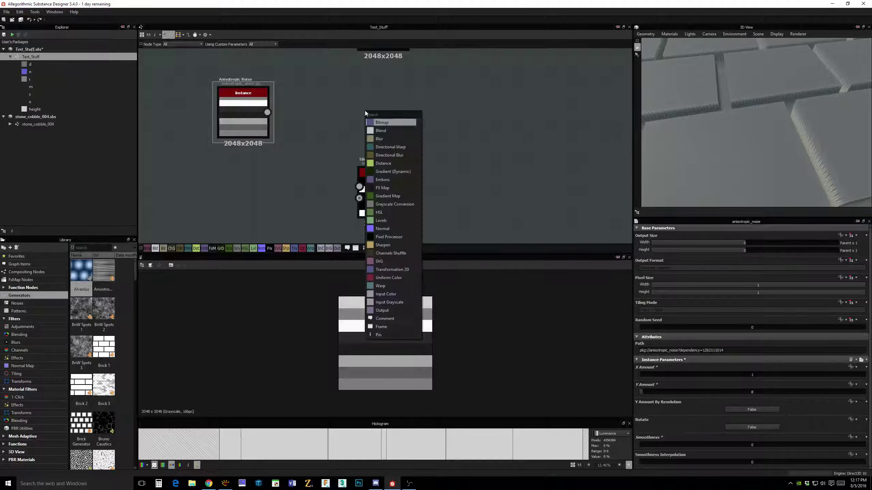
pyautogui.write('le')
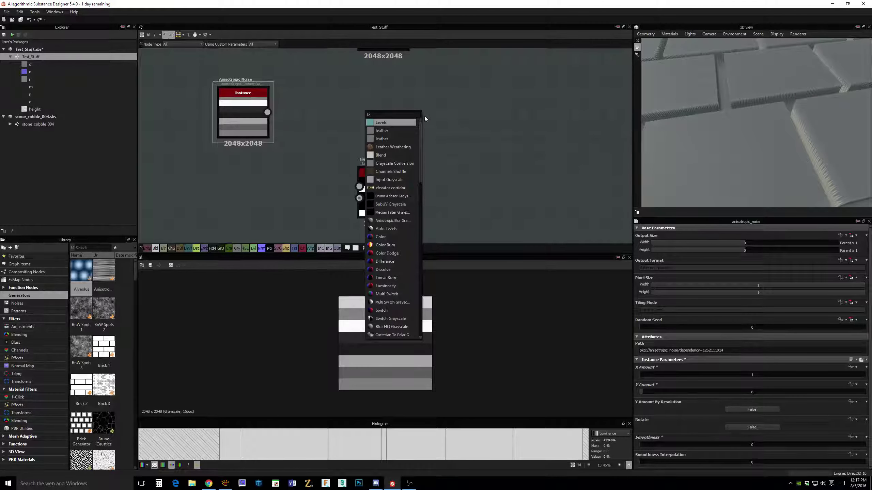
pyautogui.press('Escape')
pyautogui.press('space')
pyautogui.write('hist')
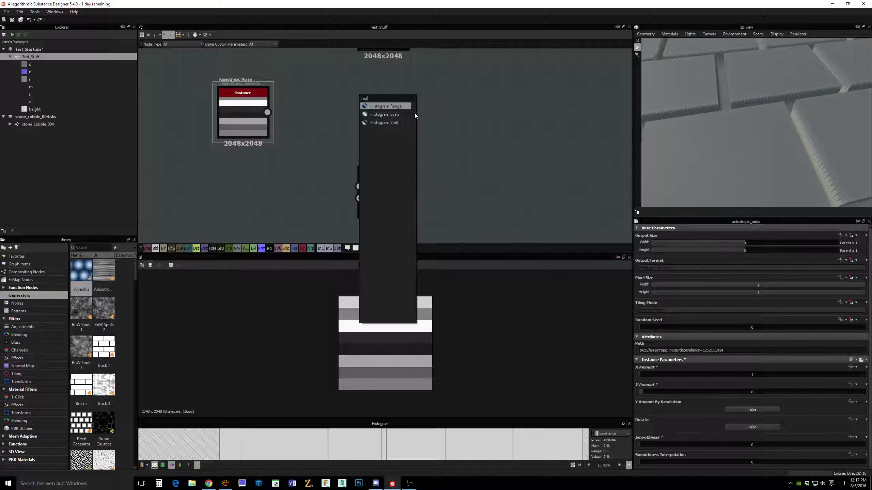
pyautogui.click(386, 115)
pyautogui.moveTo(368, 99); pyautogui.dragTo(347, 121)
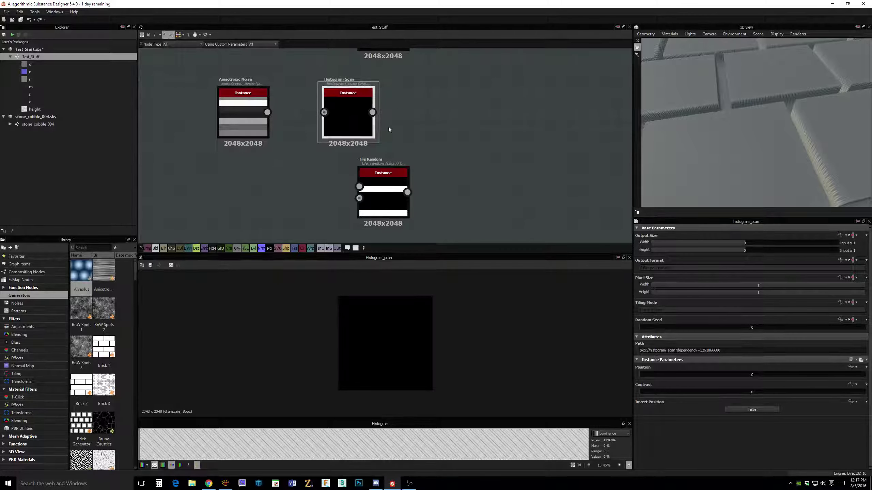
pyautogui.moveTo(443, 137); pyautogui.dragTo(490, 157, button='middle')
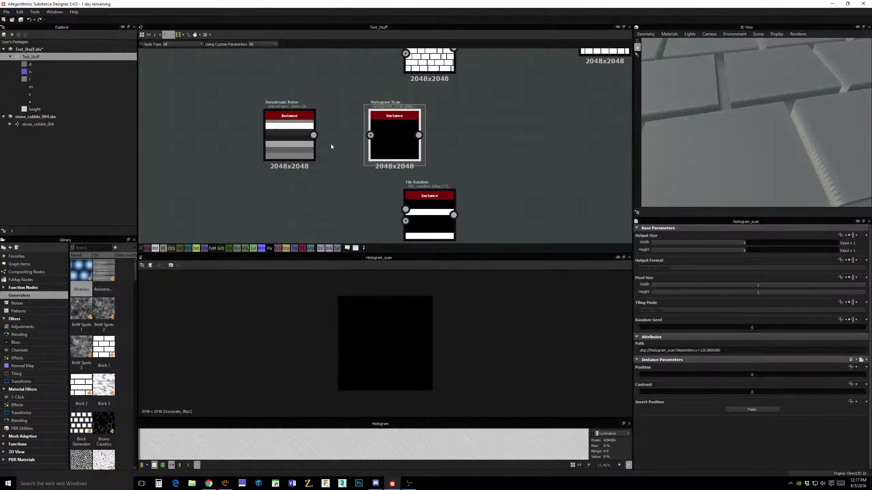
pyautogui.moveTo(313, 135); pyautogui.dragTo(370, 134)
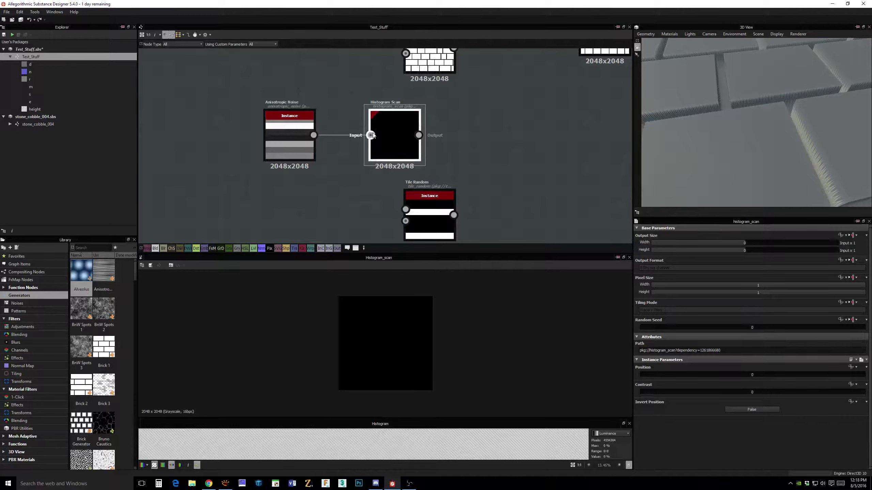
# - Raise the scan Position to reveal a white band and shift both nodes further left
pyautogui.moveTo(644, 375); pyautogui.dragTo(681, 375)
pyautogui.moveTo(475, 142); pyautogui.dragTo(525, 162, button='middle')
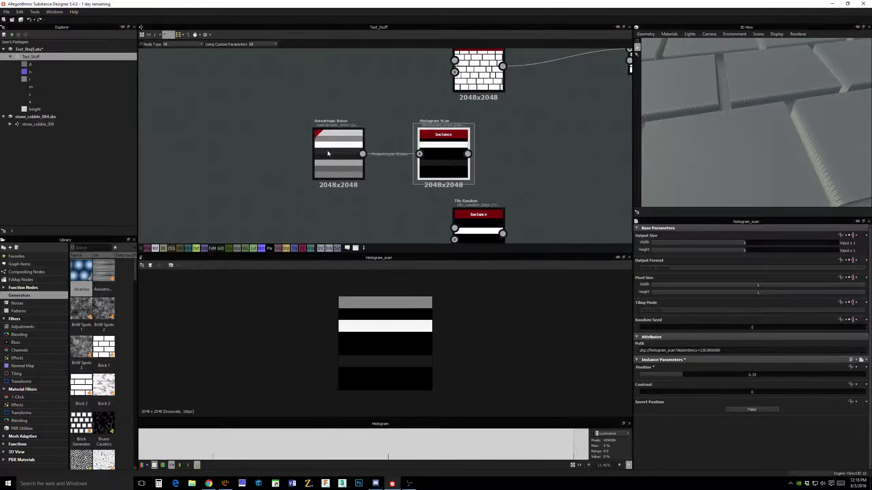
pyautogui.moveTo(342, 155); pyautogui.dragTo(287, 155)
pyautogui.click(440, 162)
pyautogui.moveTo(440, 161); pyautogui.dragTo(408, 161)
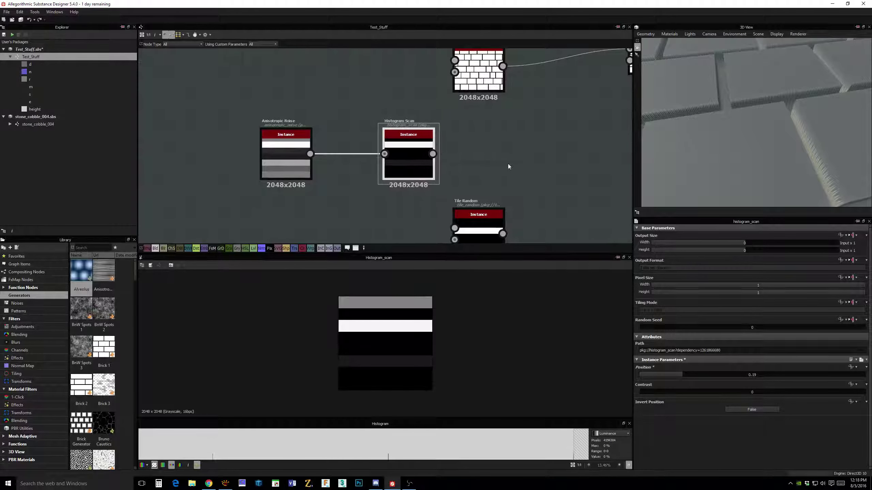
pyautogui.moveTo(508, 164); pyautogui.dragTo(444, 147, button='middle')
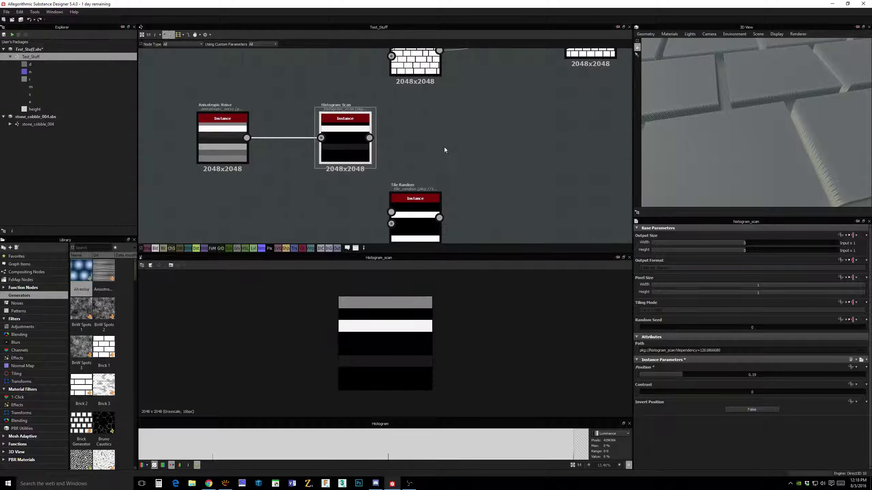
pyautogui.doubleClick(203, 137)
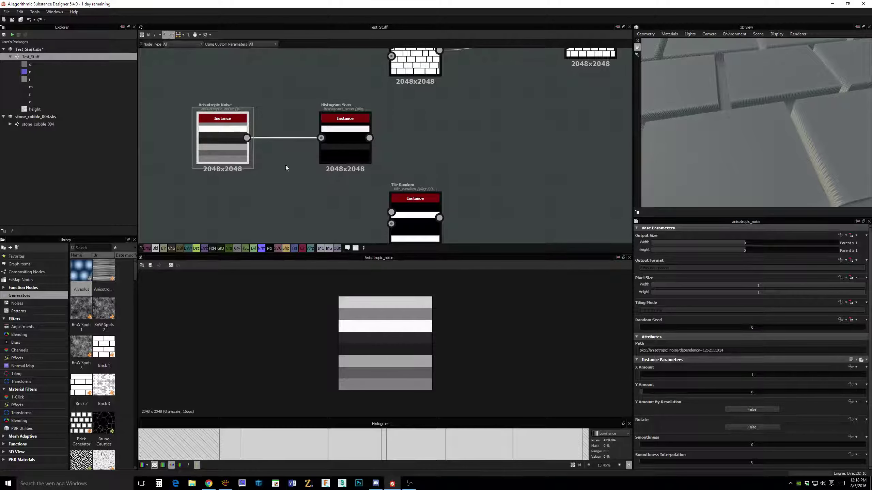
# - Max the Histogram Scan Contrast and set Position to 0.3 for hard black-and-white bands
pyautogui.click(345, 132)
pyautogui.click(752, 375)
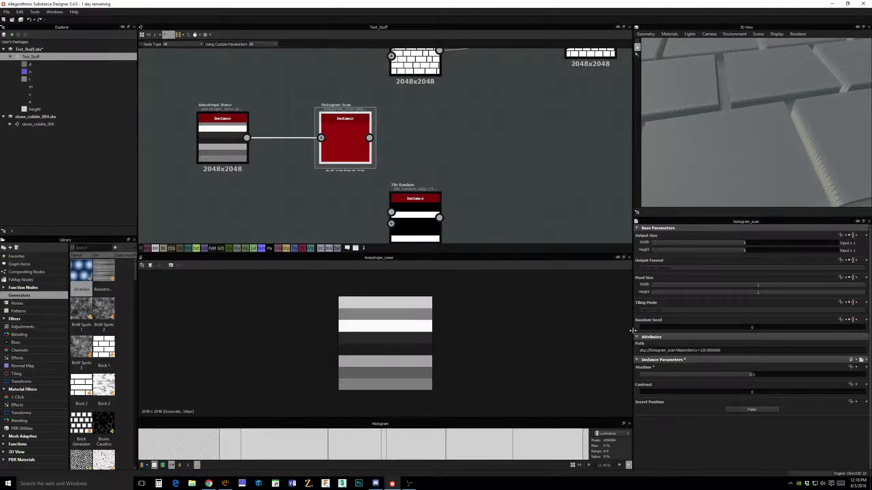
pyautogui.doubleClick(350, 132)
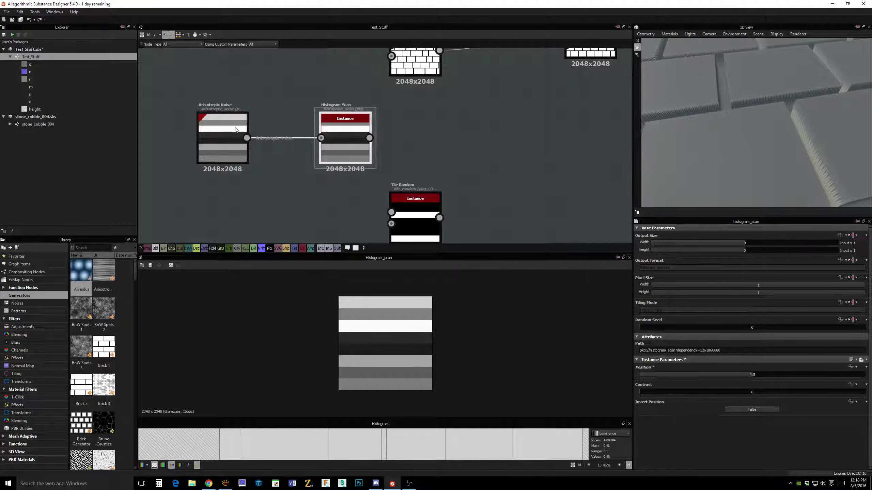
pyautogui.click(657, 393)
pyautogui.moveTo(657, 393); pyautogui.dragTo(863, 393)
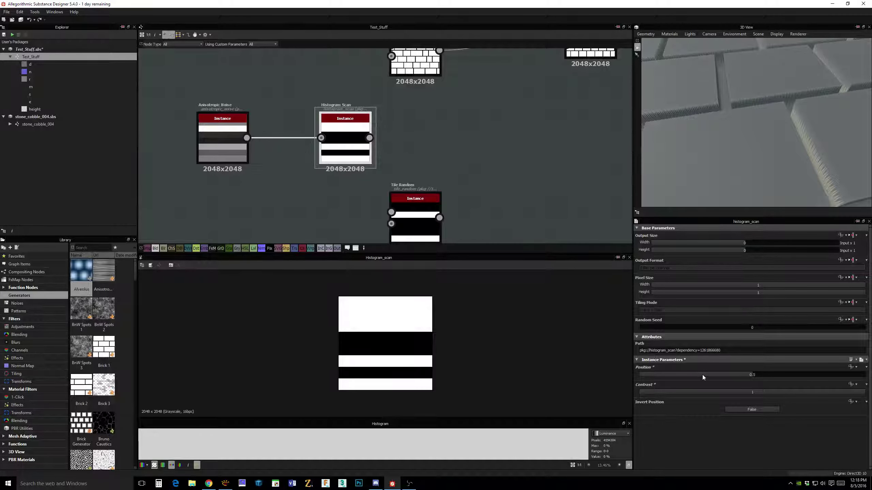
pyautogui.moveTo(744, 376); pyautogui.dragTo(707, 378)
# - Move the noise and scan nodes right together and inspect the Blend result in 3D
pyautogui.scroll(-1, 497, 173)
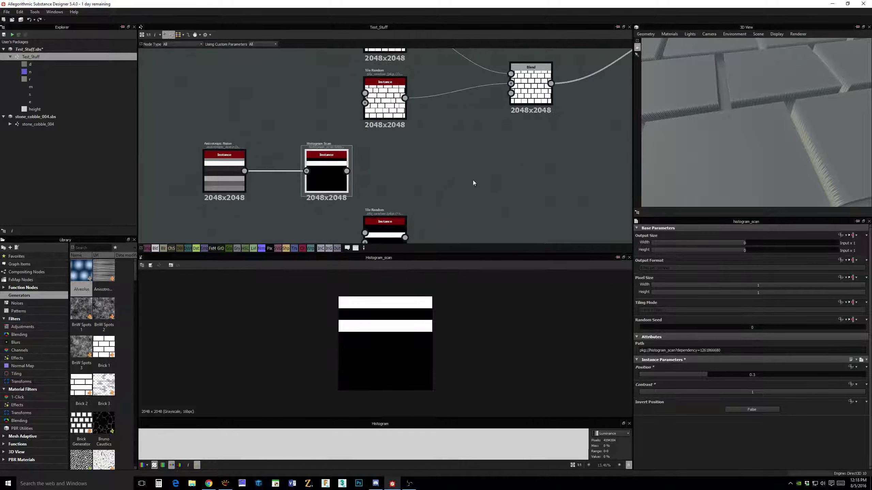
pyautogui.moveTo(209, 100); pyautogui.dragTo(523, 57)
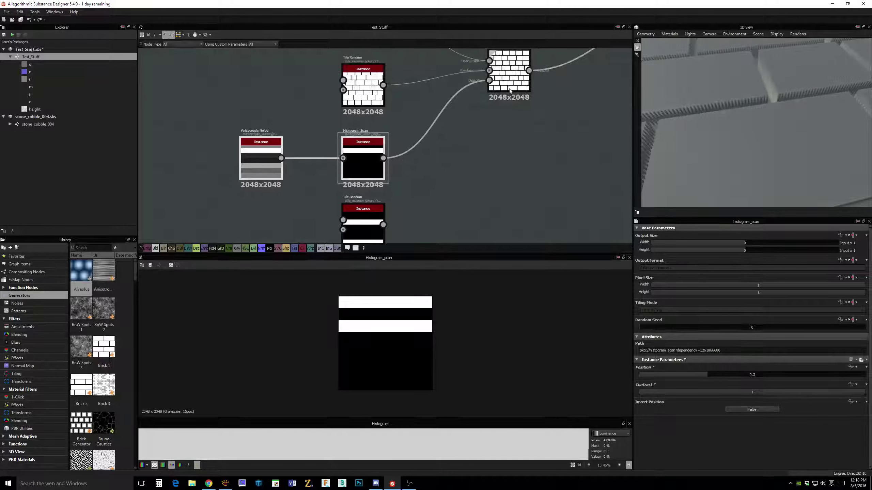
pyautogui.click(510, 89)
pyautogui.scroll(5, 458, 360)
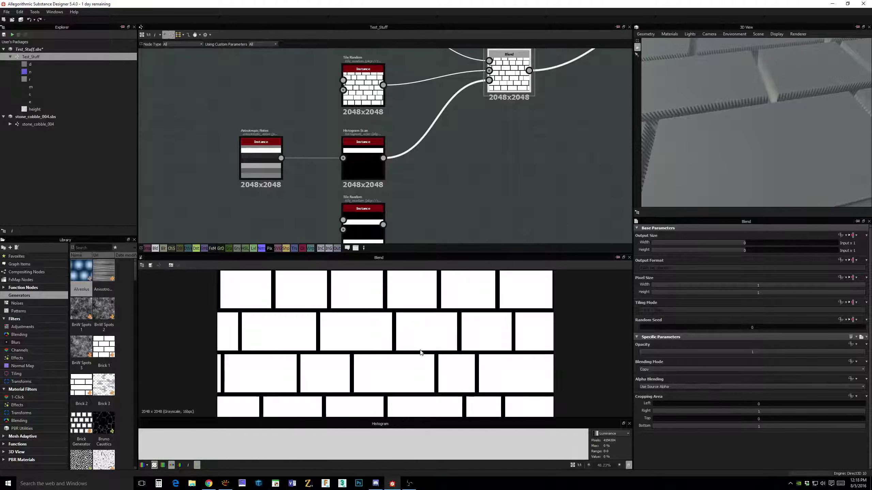
pyautogui.scroll(-4, 421, 353)
pyautogui.scroll(-2, 528, 159)
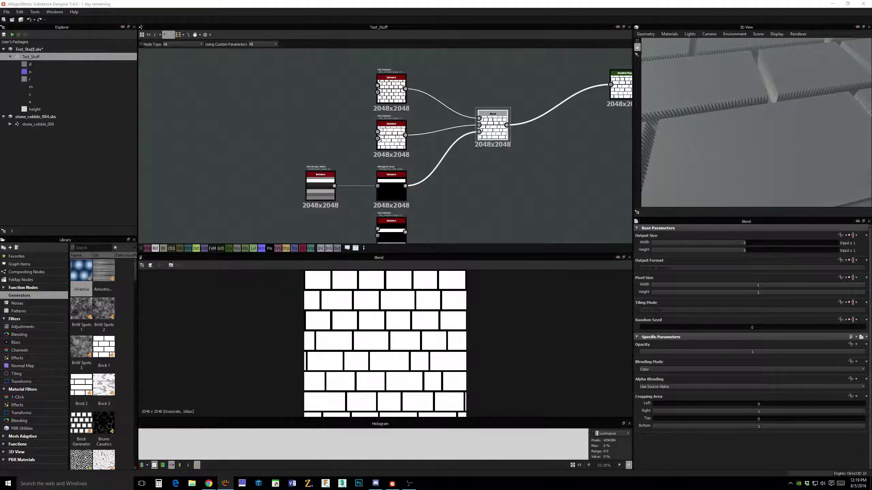
pyautogui.moveTo(857, 138); pyautogui.dragTo(847, 140)
# - Bring up the cobblestone reference photo and reposition its window beside the graph
pyautogui.hotkey('alt', 'Tab')
pyautogui.moveTo(446, 52); pyautogui.dragTo(571, 51)
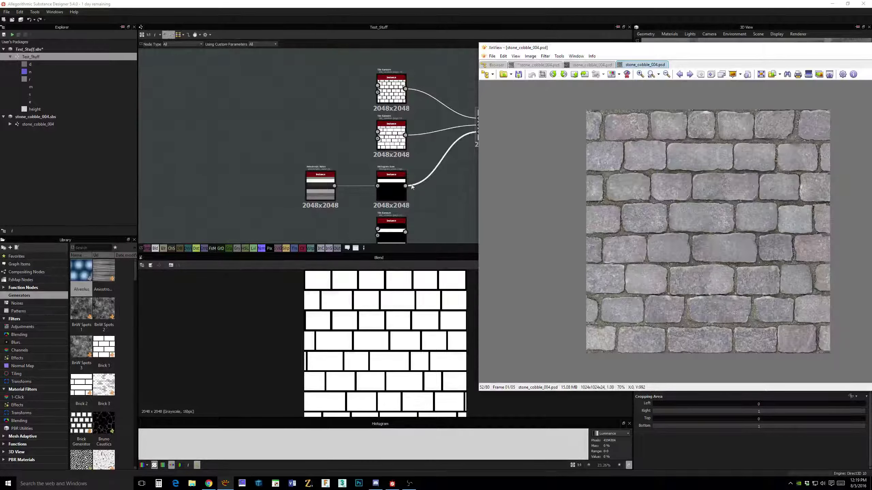
pyautogui.moveTo(414, 185); pyautogui.dragTo(384, 155, button='middle')
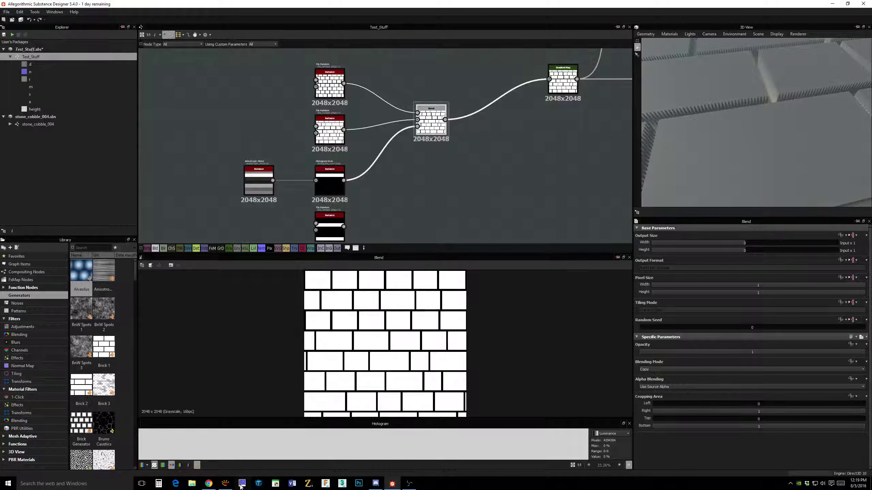
pyautogui.click(227, 485)
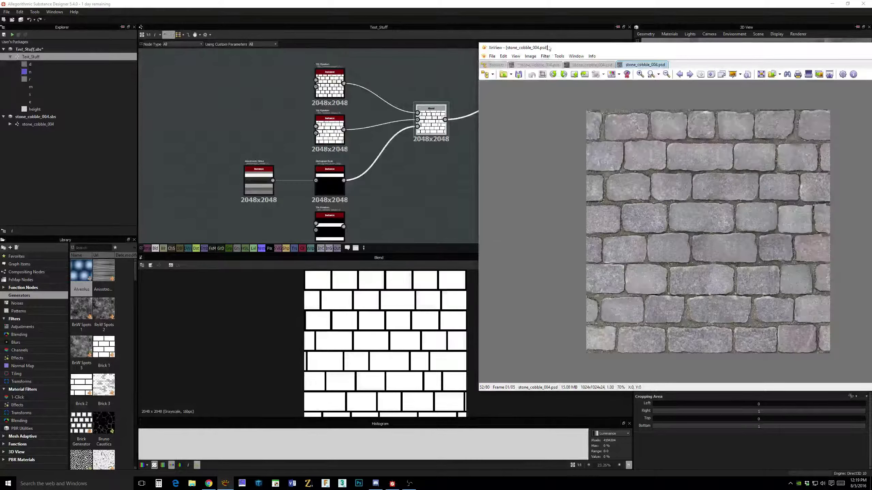
pyautogui.moveTo(512, 51); pyautogui.dragTo(871, 100)
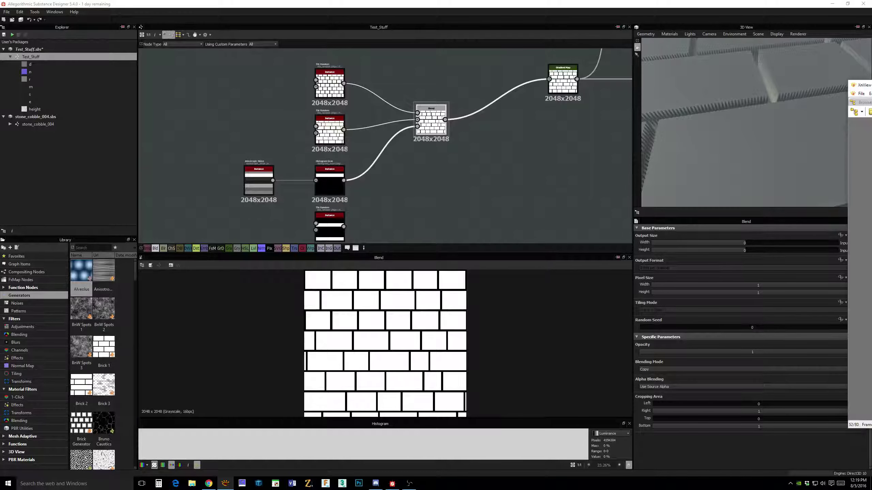
pyautogui.moveTo(871, 88); pyautogui.dragTo(386, 79)
# - Zoom around the reference photo, then move its window off screen
pyautogui.scroll(2, 597, 255)
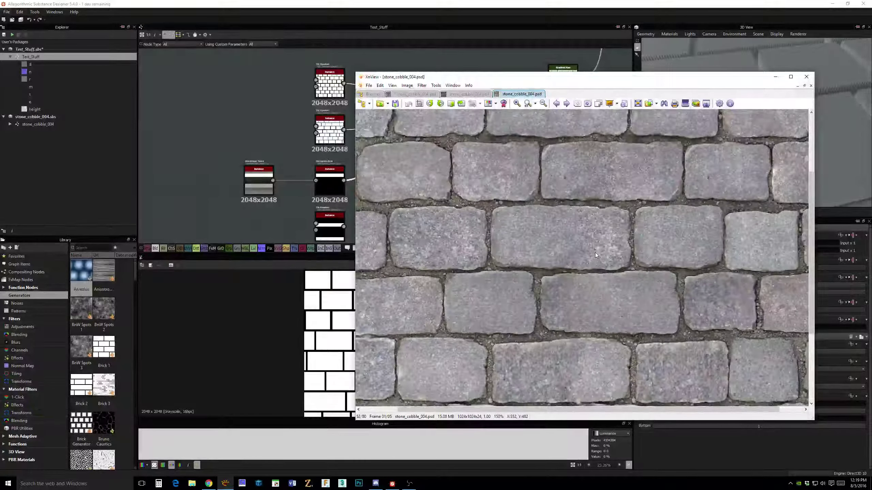
pyautogui.scroll(-3, 596, 256)
pyautogui.scroll(4, 596, 246)
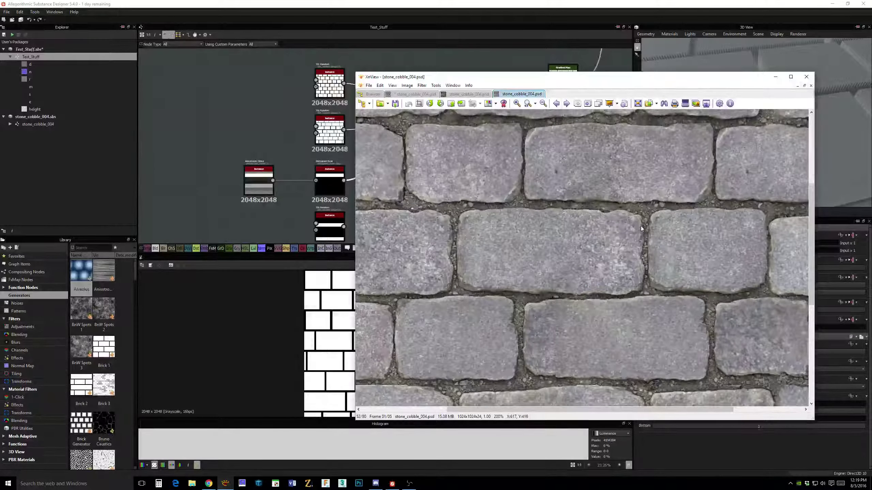
pyautogui.scroll(-1, 668, 240)
pyautogui.scroll(1, 668, 240)
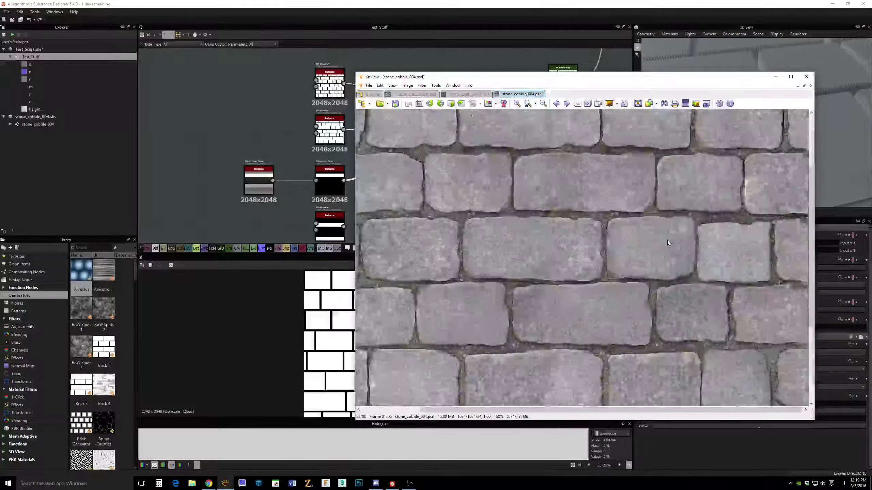
pyautogui.scroll(1, 667, 240)
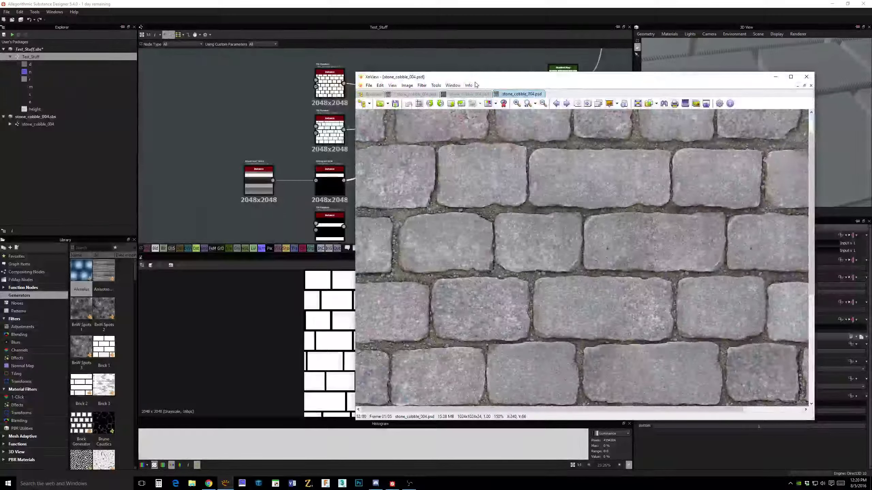
pyautogui.moveTo(477, 76); pyautogui.dragTo(871, 82)
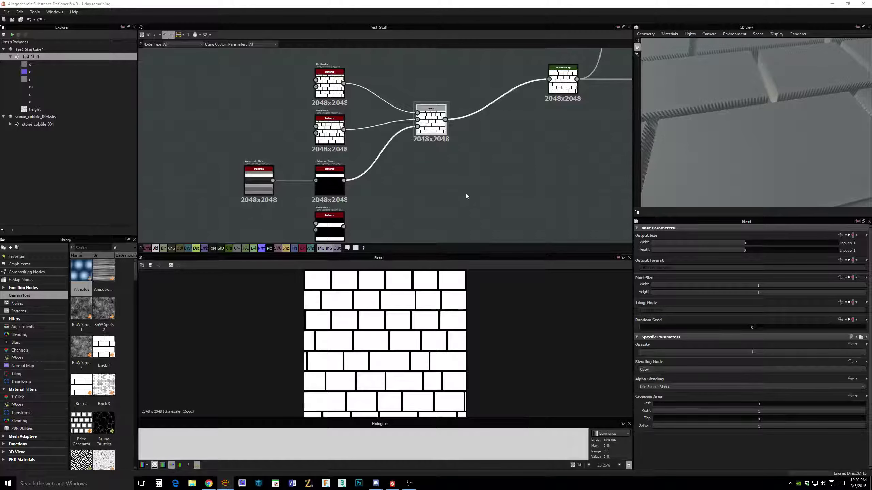
# - Select the top Tile Random node and check its Pattern list, keeping Square
pyautogui.moveTo(467, 192); pyautogui.dragTo(577, 229, button='middle')
pyautogui.scroll(5, 498, 124)
pyautogui.moveTo(473, 112); pyautogui.dragTo(505, 111, button='middle')
pyautogui.scroll(-1, 474, 202)
pyautogui.click(378, 91)
pyautogui.click(501, 201)
pyautogui.click(387, 104)
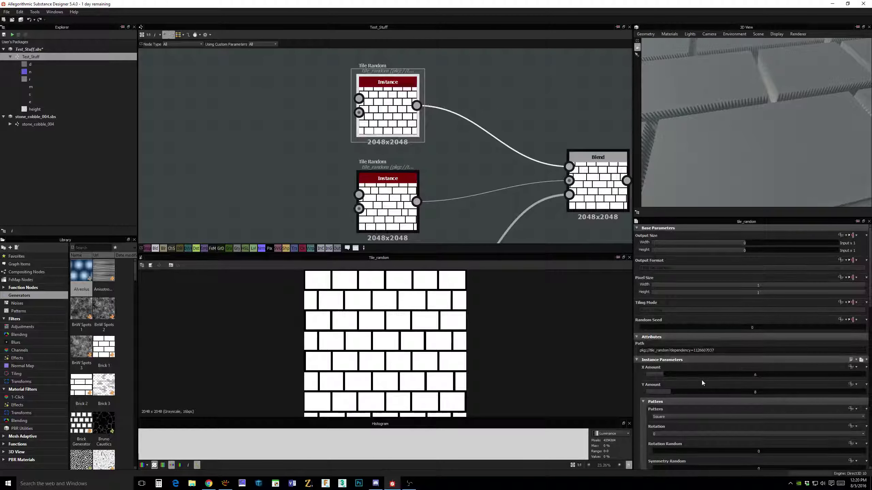
pyautogui.scroll(-2, 683, 419)
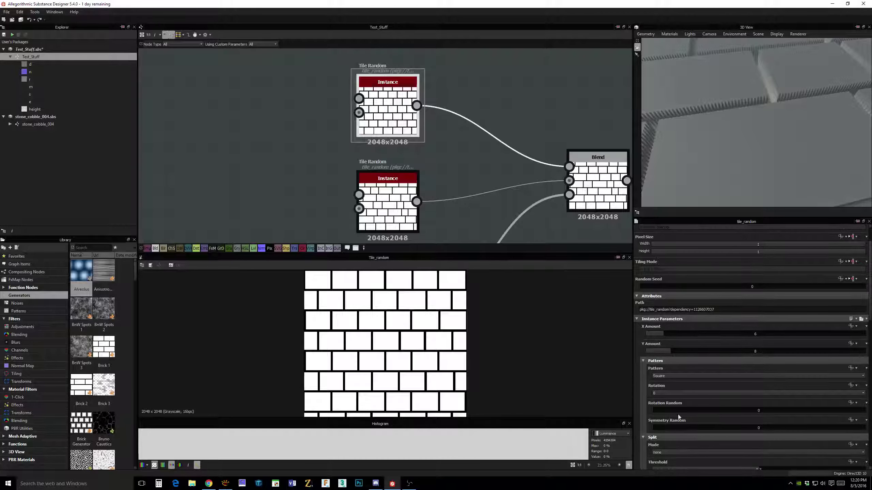
pyautogui.click(664, 375)
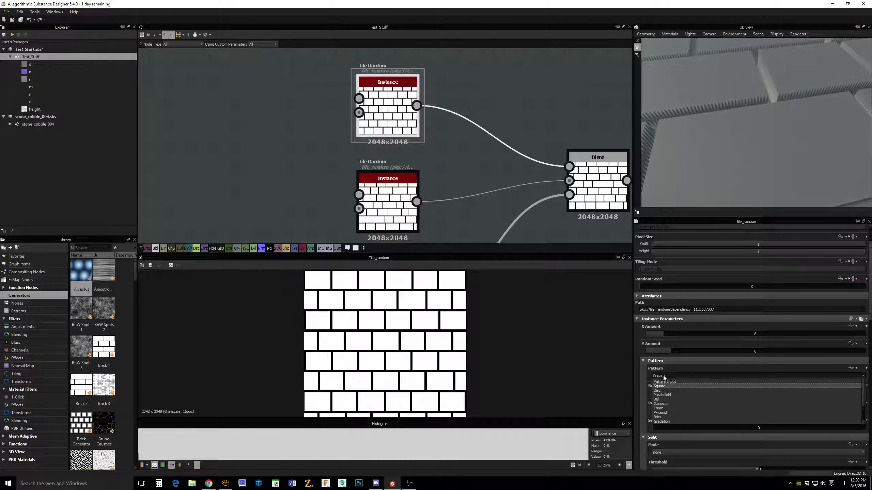
pyautogui.click(664, 376)
# - Try the Bell, Thorn and Pyramid tile shapes on the top Tile Random node
pyautogui.moveTo(470, 154); pyautogui.dragTo(463, 171, button='middle')
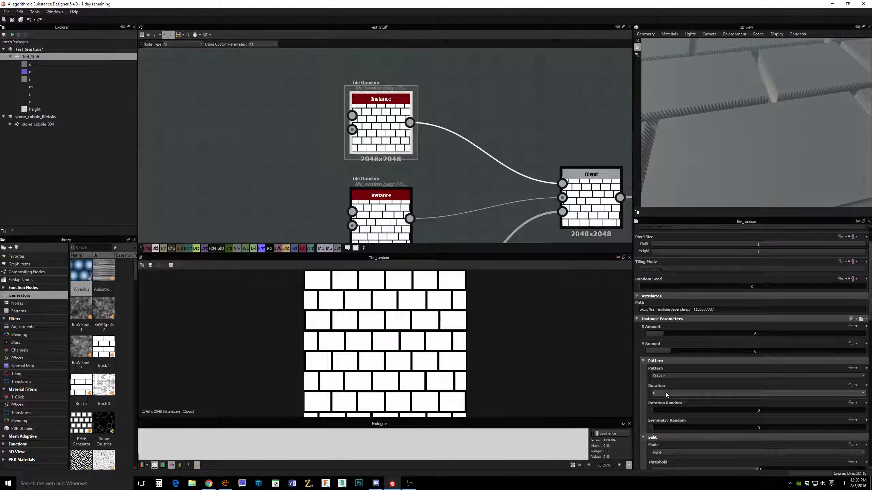
pyautogui.click(663, 376)
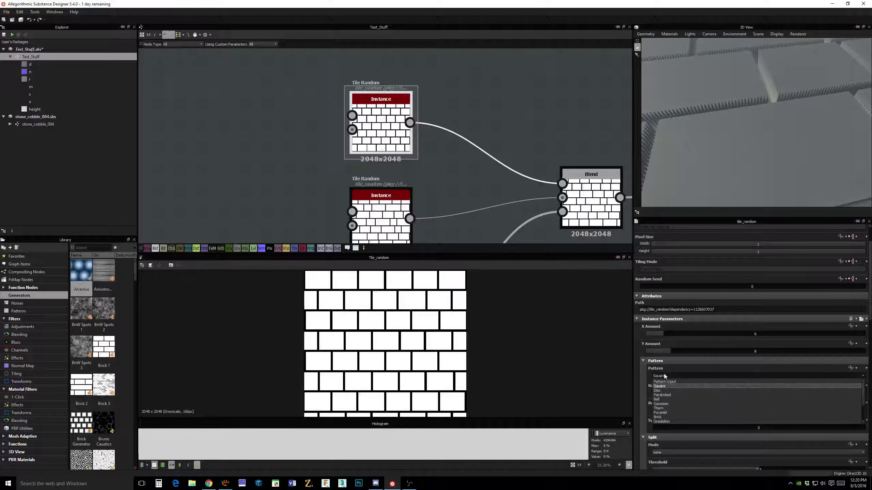
pyautogui.click(661, 400)
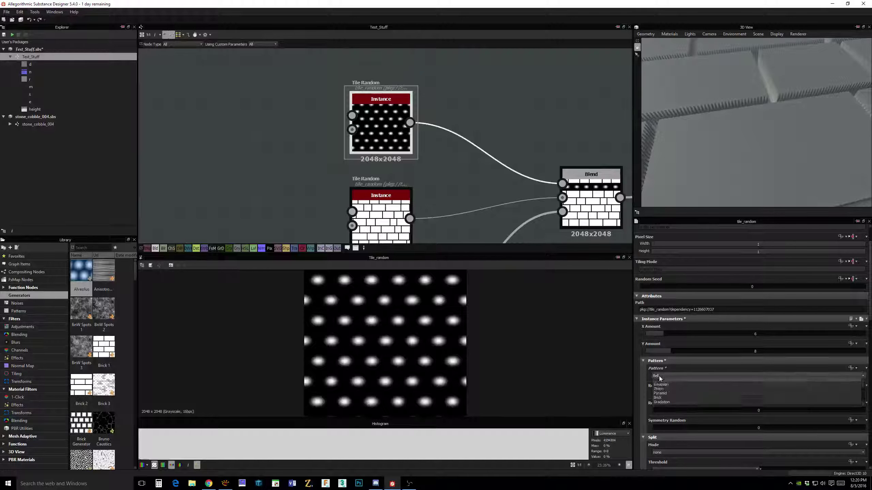
pyautogui.click(664, 375)
pyautogui.click(664, 410)
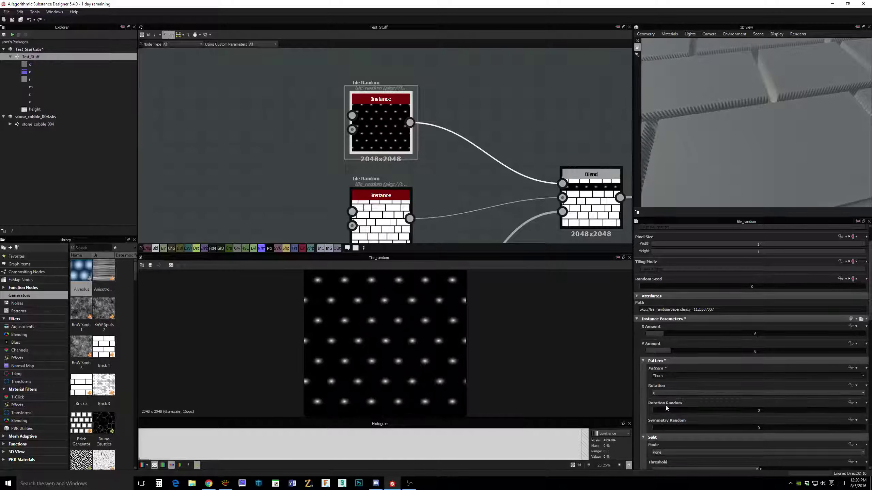
pyautogui.click(667, 376)
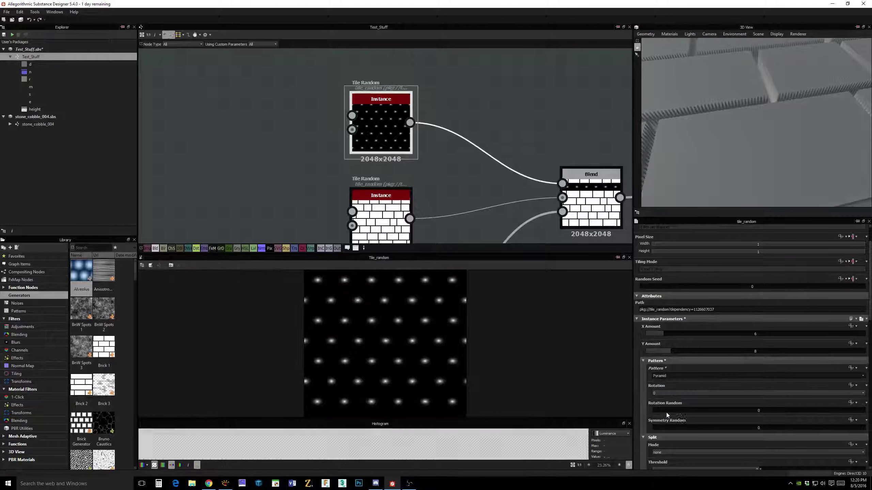
pyautogui.click(664, 414)
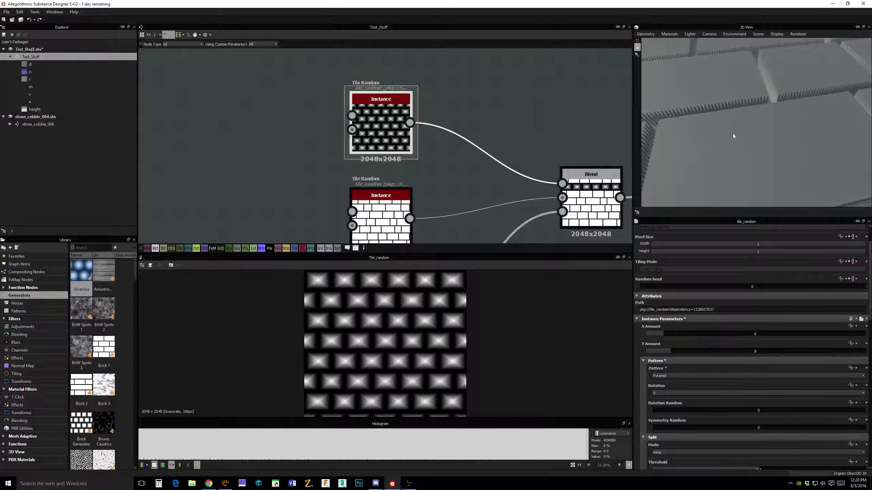
pyautogui.moveTo(756, 112); pyautogui.dragTo(749, 199)
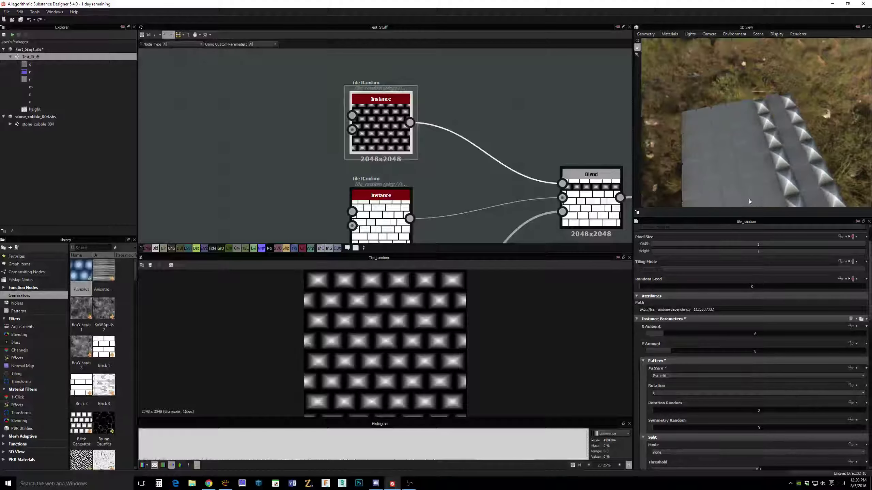
# - Set Pattern to Pattern Input on both the top and bottom Tile Random nodes
pyautogui.click(667, 376)
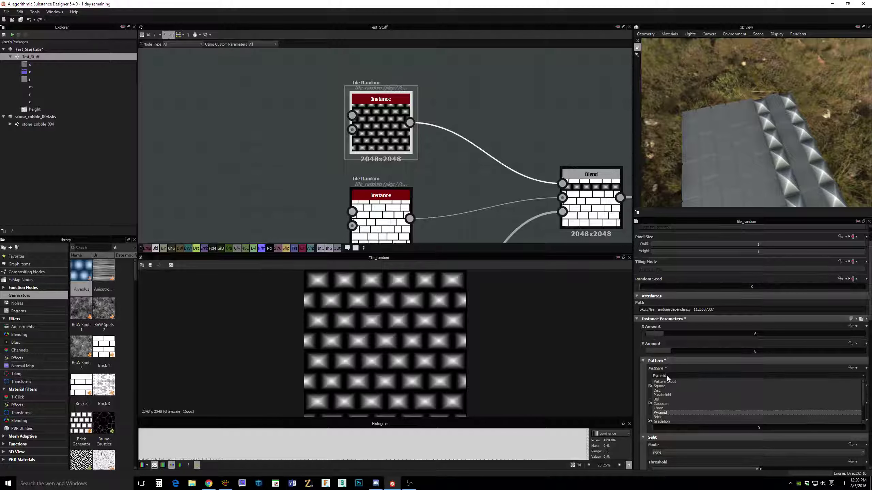
pyautogui.click(667, 381)
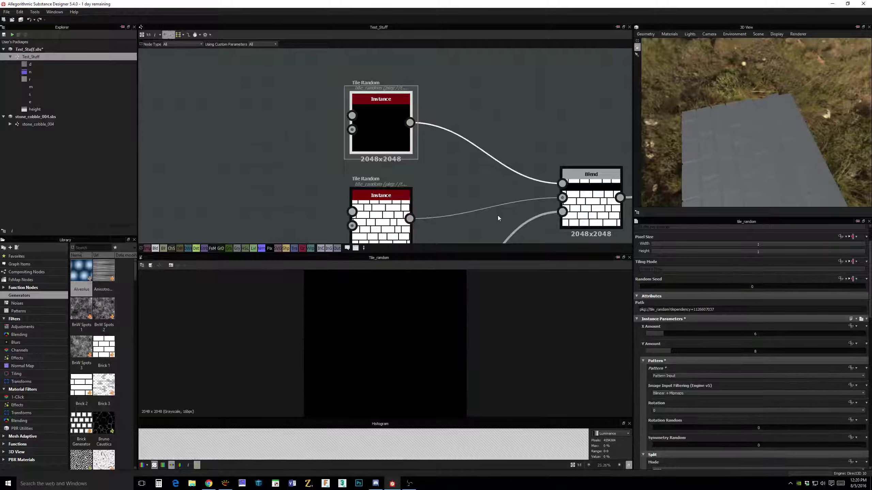
pyautogui.click(393, 205)
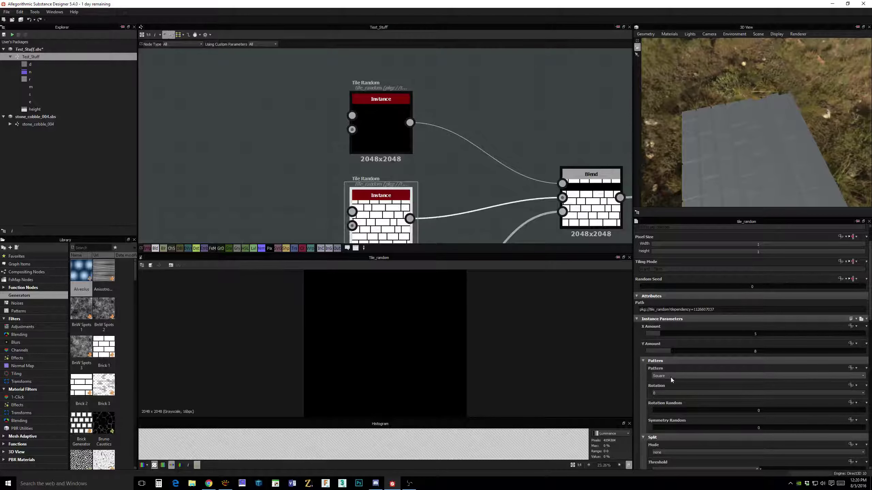
pyautogui.click(670, 378)
pyautogui.click(671, 382)
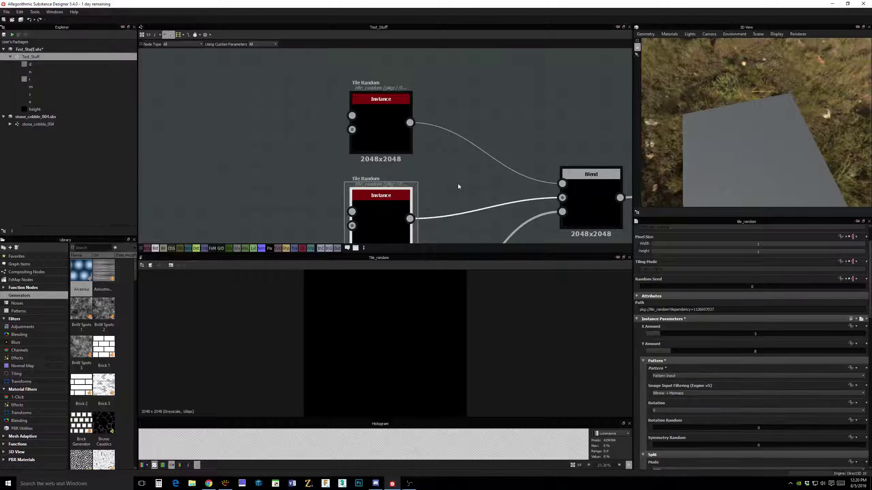
pyautogui.moveTo(452, 181); pyautogui.dragTo(500, 165, button='middle')
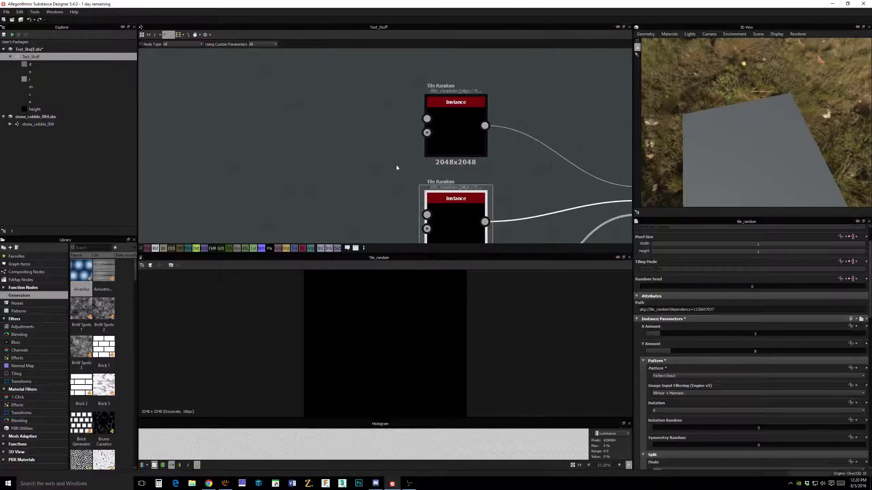
# - Add a hexagon Polygon 1 node and wire it into the top Tile Random's Pattern Input
pyautogui.scroll(1, 396, 168)
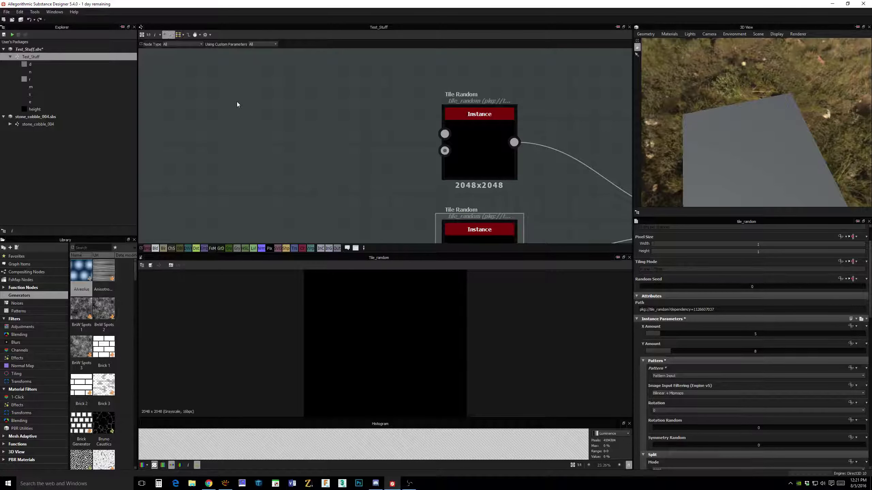
pyautogui.press('space')
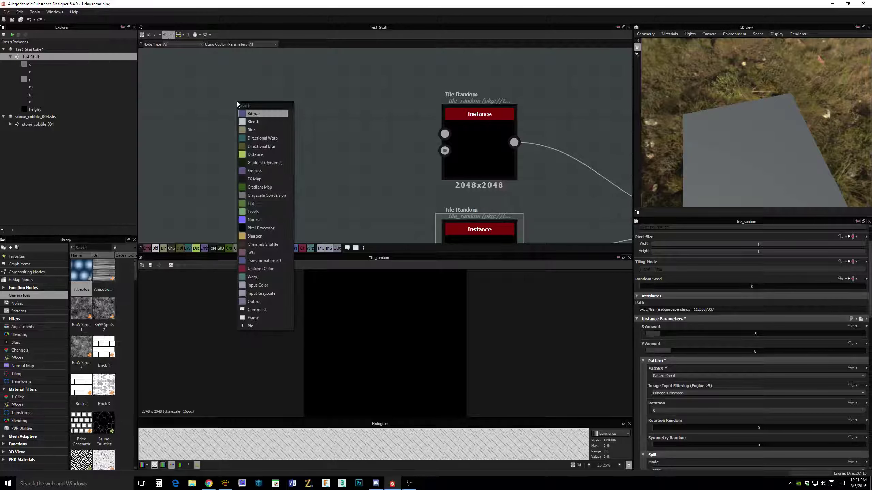
pyautogui.write('po')
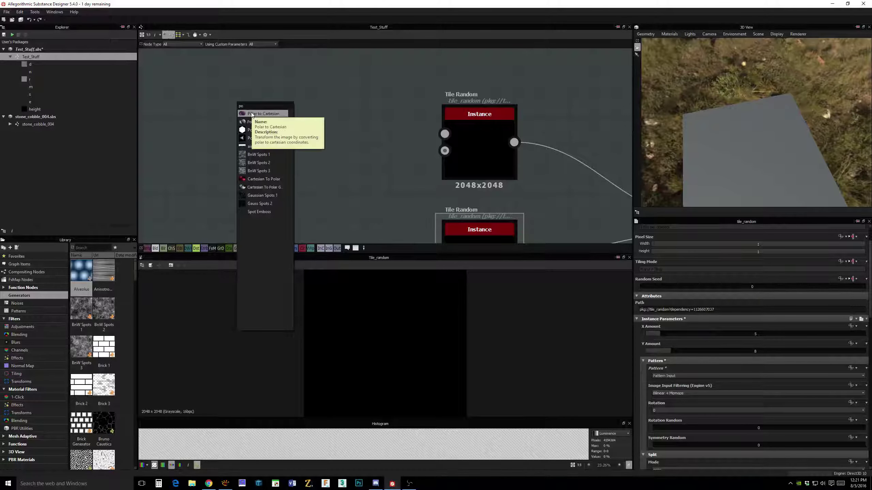
pyautogui.write('l')
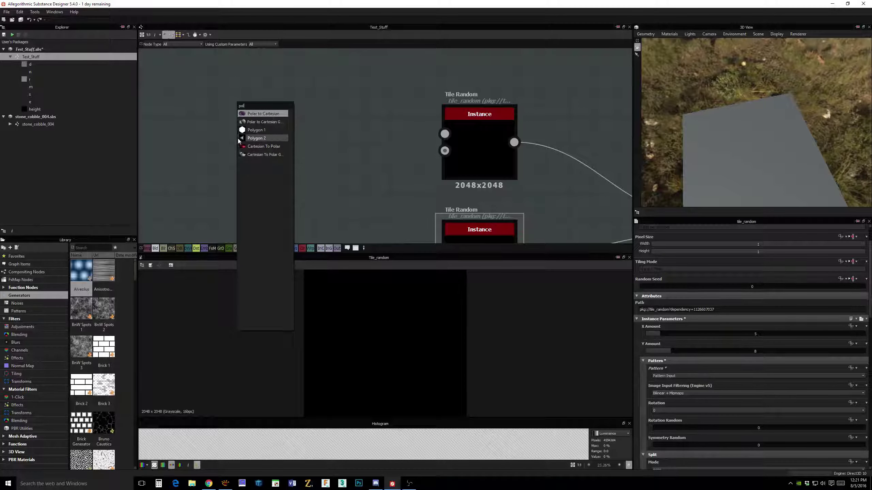
pyautogui.click(244, 131)
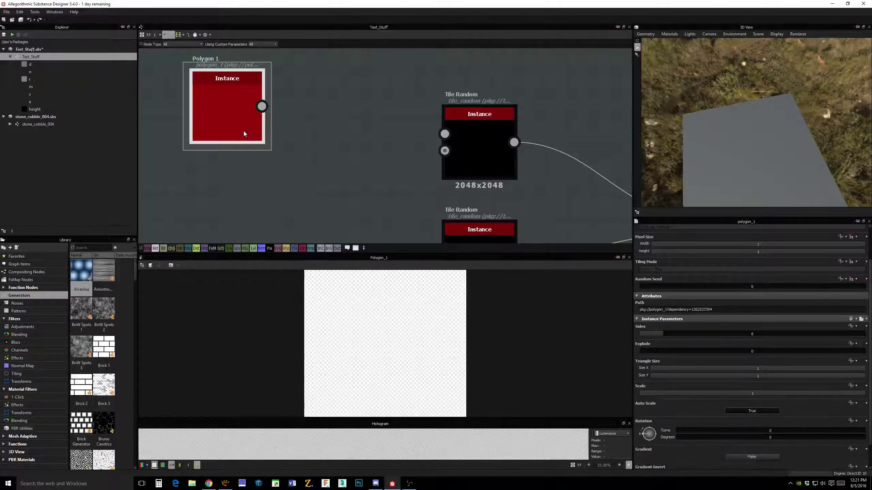
pyautogui.moveTo(243, 113); pyautogui.dragTo(267, 136)
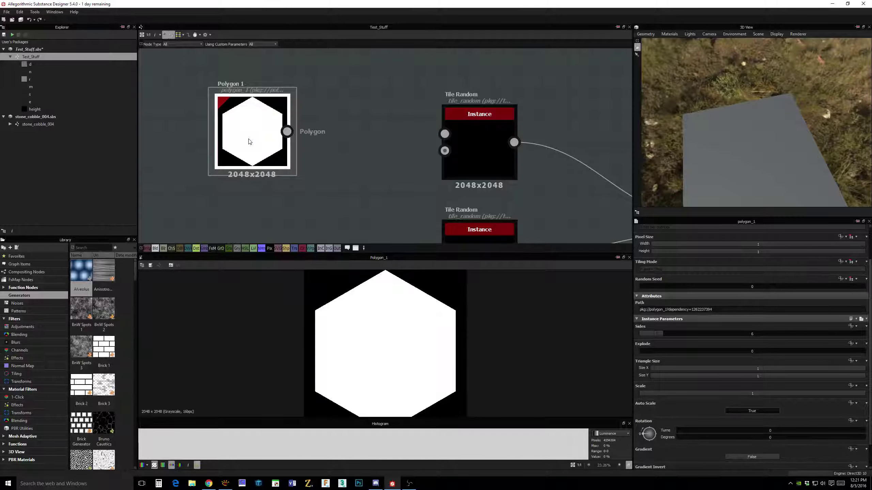
pyautogui.moveTo(287, 132); pyautogui.dragTo(444, 134)
pyautogui.moveTo(717, 168); pyautogui.dragTo(729, 180)
pyautogui.scroll(3, 729, 181)
pyautogui.scroll(-3, 428, 176)
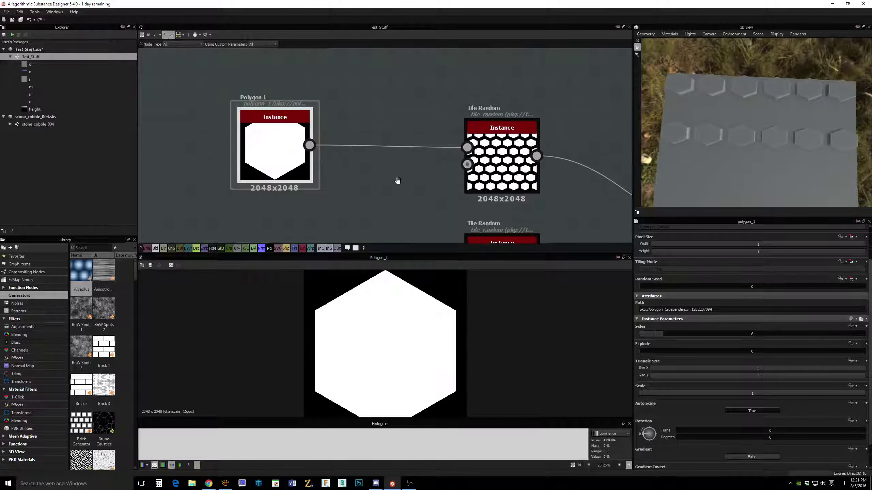
# - Set Polygon 1's Scale to 1.4 and inspect the clipped-corner bricks in the 3D view
pyautogui.moveTo(352, 133); pyautogui.dragTo(455, 156, button='middle')
pyautogui.moveTo(381, 157); pyautogui.dragTo(257, 157)
pyautogui.moveTo(336, 161); pyautogui.dragTo(329, 161, button='middle')
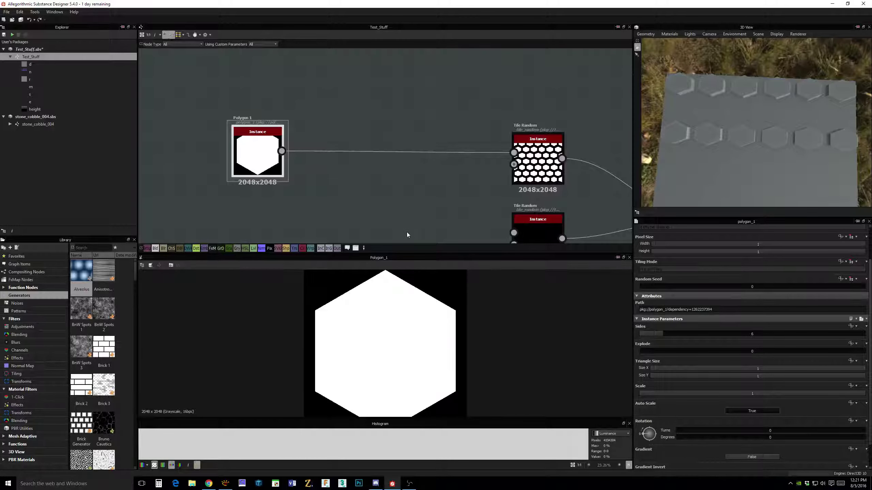
pyautogui.moveTo(320, 181); pyautogui.dragTo(341, 181, button='middle')
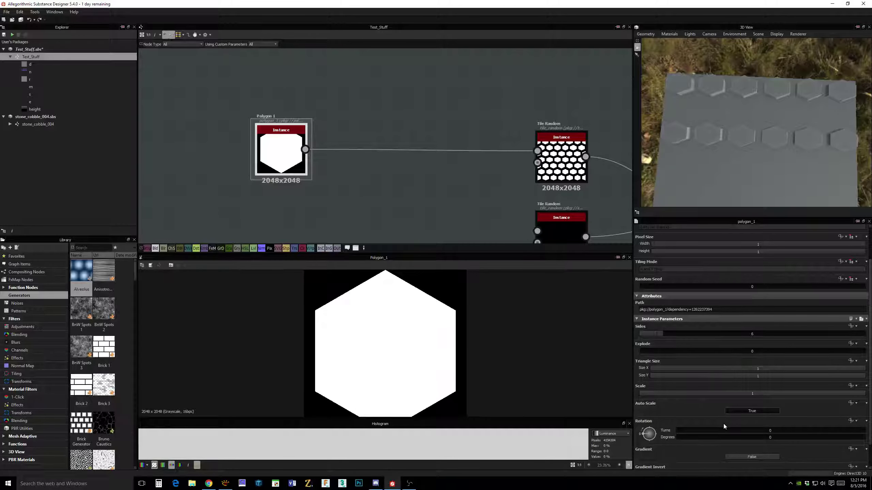
pyautogui.write('1.4')
pyautogui.press('Return')
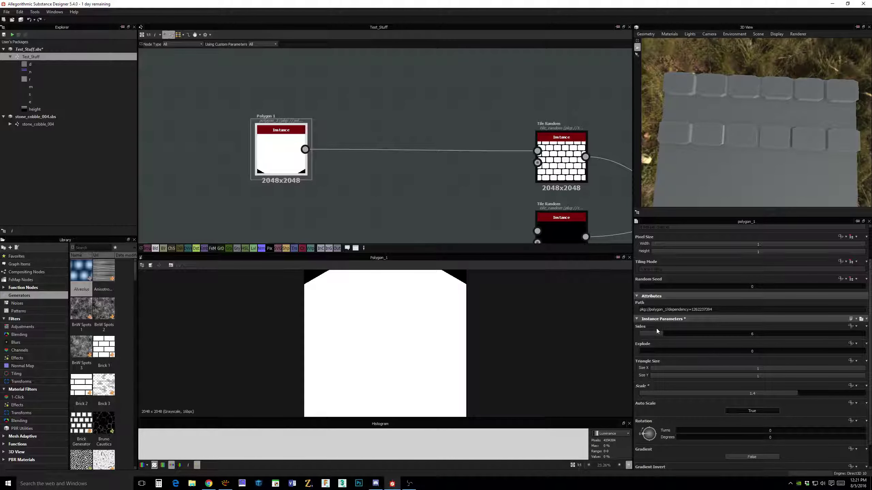
pyautogui.scroll(-2, 281, 151)
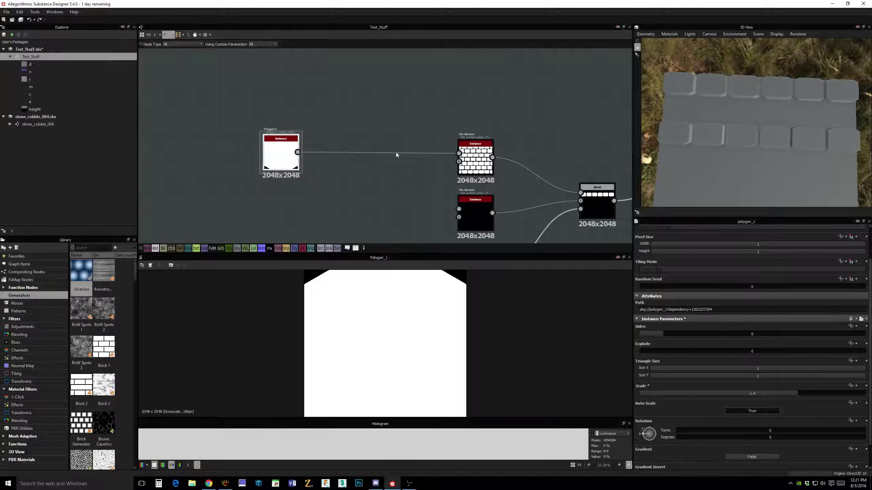
pyautogui.moveTo(744, 149); pyautogui.dragTo(722, 168)
pyautogui.moveTo(373, 200); pyautogui.dragTo(354, 223, button='middle')
pyautogui.scroll(3, 723, 157)
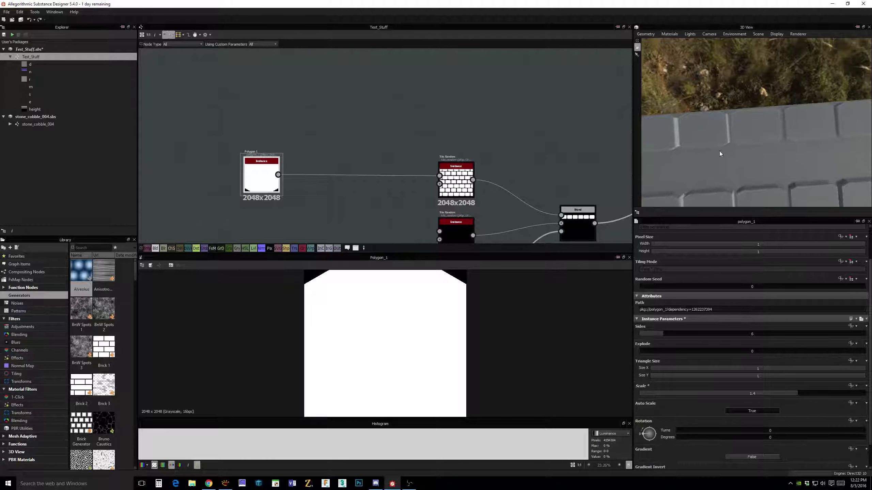
pyautogui.moveTo(721, 154); pyautogui.dragTo(725, 172)
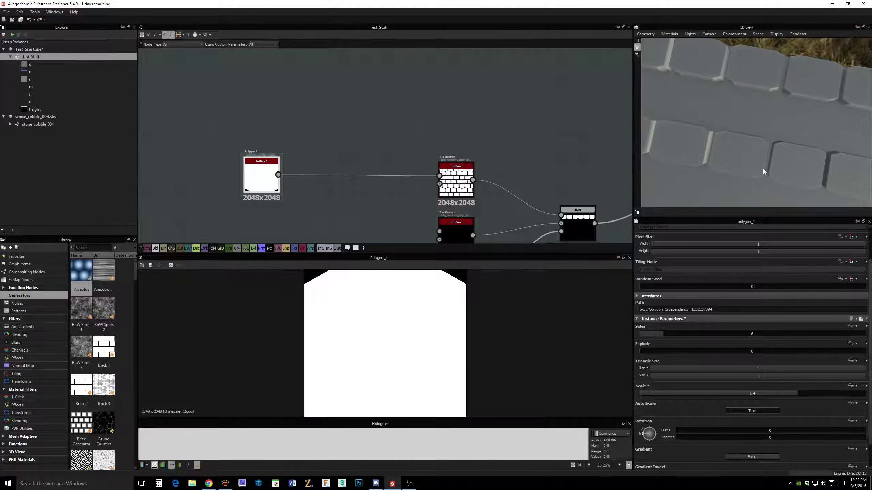
pyautogui.moveTo(763, 169)
pyautogui.mouseDown()
pyautogui.moveTo(737, 170)
pyautogui.moveTo(735, 88)
pyautogui.moveTo(732, 199)
pyautogui.moveTo(750, 132)
pyautogui.moveTo(759, 177)
pyautogui.mouseUp()
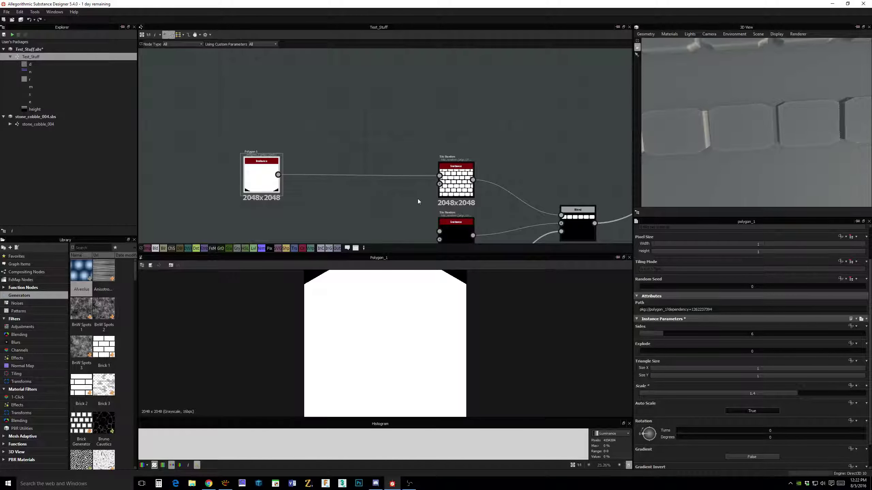
# - Duplicate Polygon 1 below the original and set the copy's Sides to 5
pyautogui.moveTo(342, 198); pyautogui.dragTo(427, 198, button='middle')
pyautogui.moveTo(357, 161); pyautogui.dragTo(322, 162)
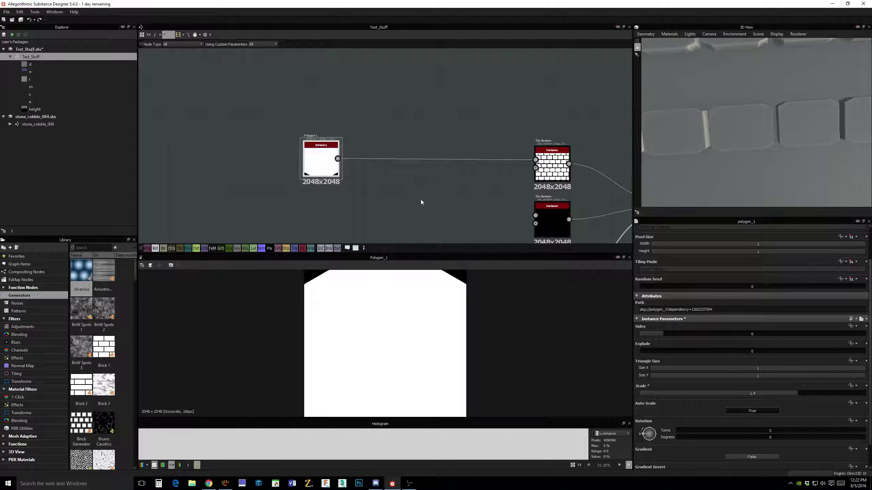
pyautogui.moveTo(314, 155); pyautogui.dragTo(327, 118)
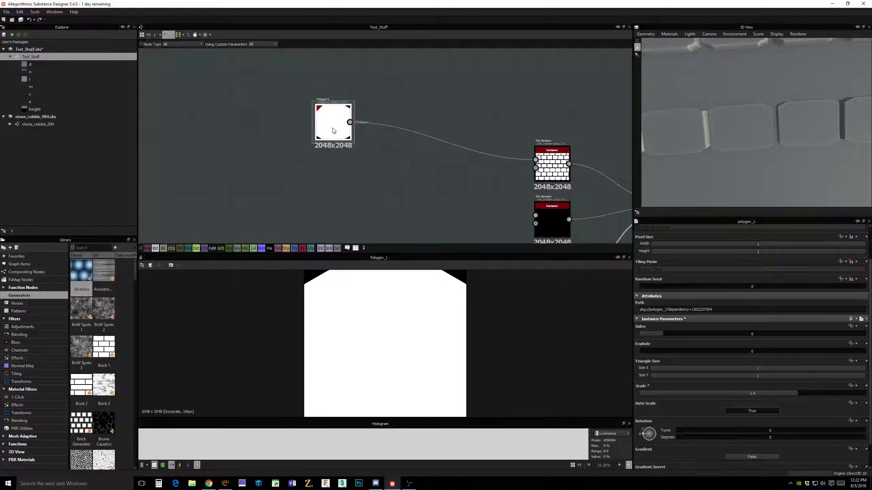
pyautogui.hotkey('ctrl', 'd')
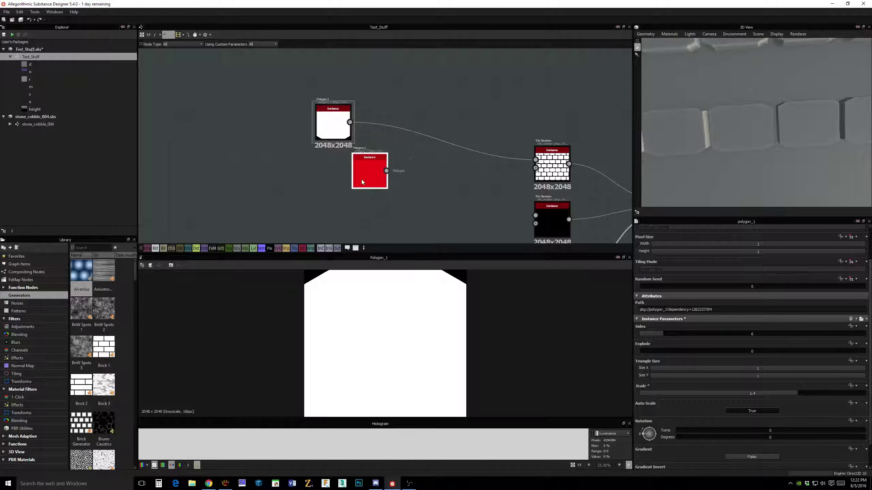
pyautogui.click(331, 191)
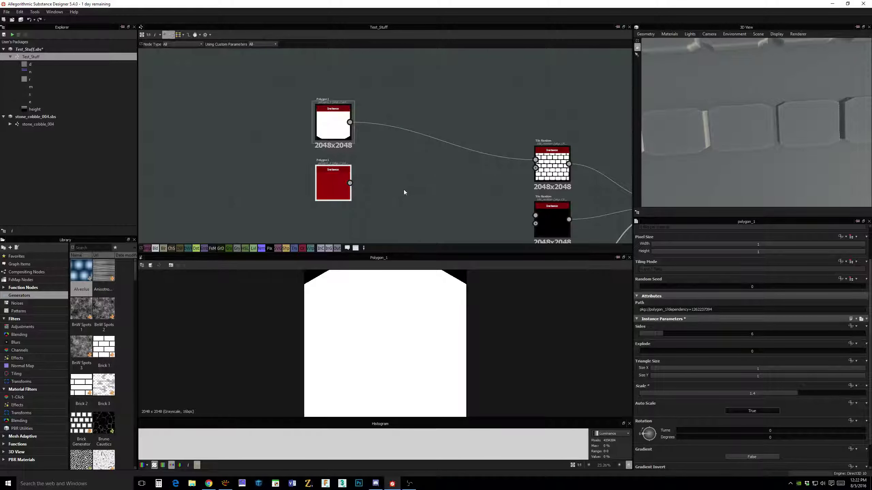
pyautogui.click(335, 185)
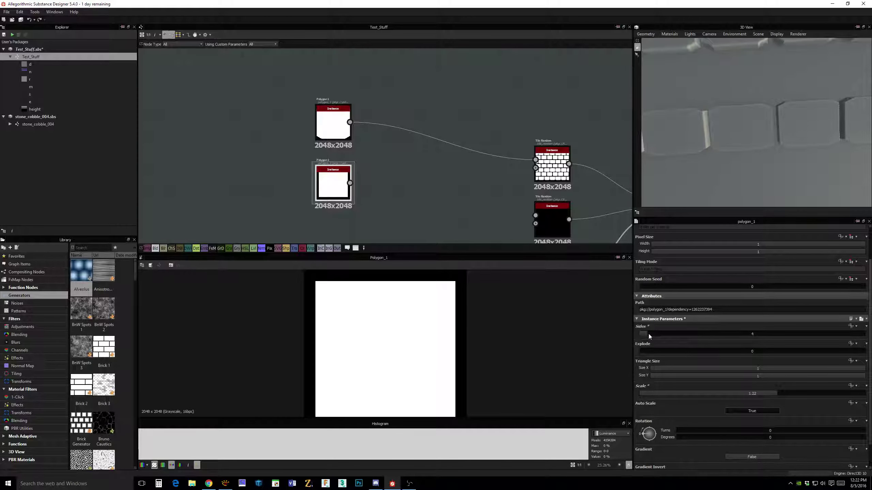
pyautogui.moveTo(648, 334); pyautogui.dragTo(653, 335)
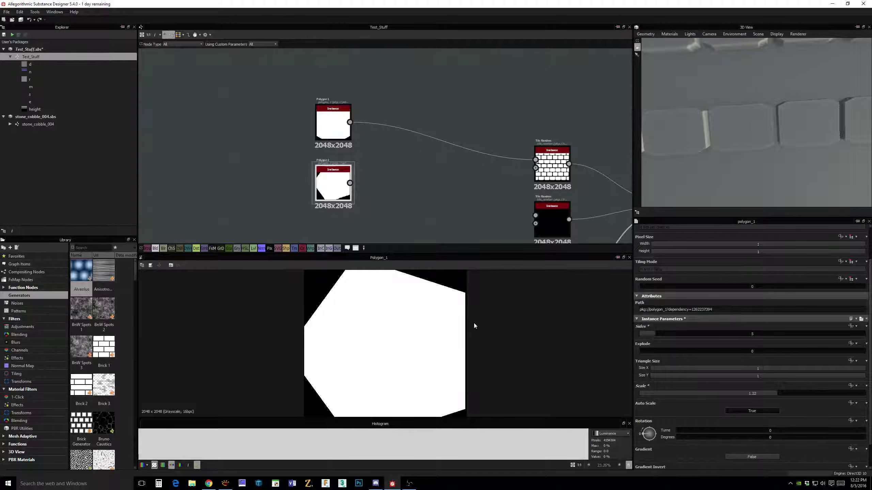
pyautogui.click(332, 125)
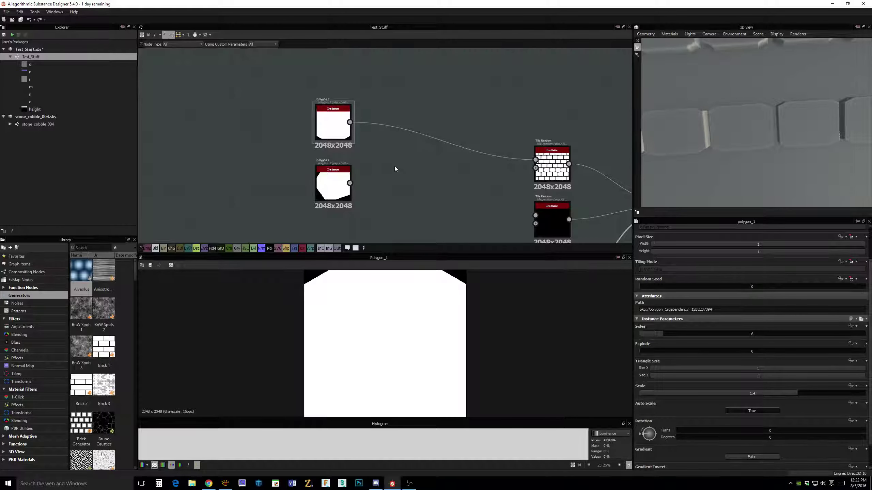
# - Add a Blend node, wire both polygons into it, and feed its output to Tile Random
pyautogui.press('space')
pyautogui.write('blend')
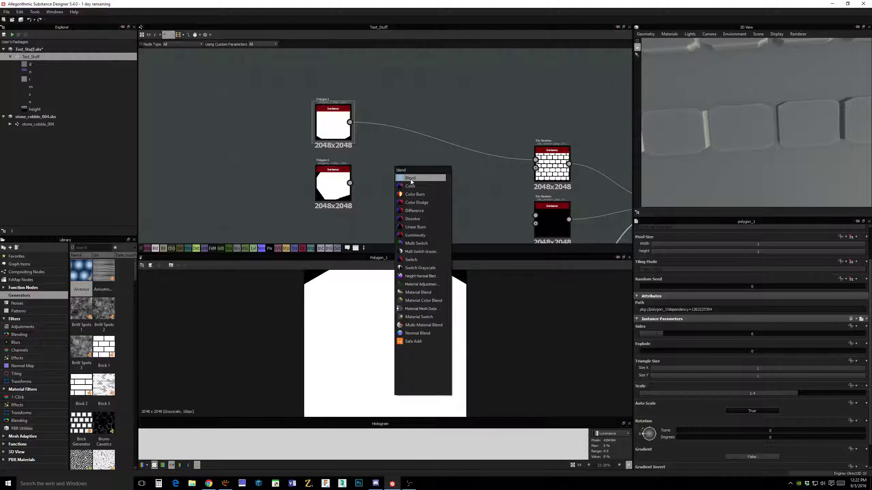
pyautogui.press('Return')
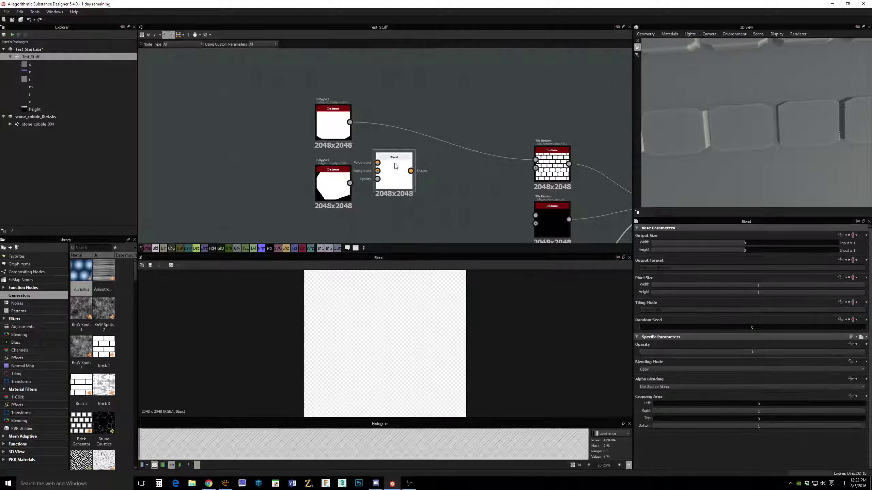
pyautogui.moveTo(396, 166); pyautogui.dragTo(408, 154)
pyautogui.moveTo(349, 122); pyautogui.dragTo(350, 183)
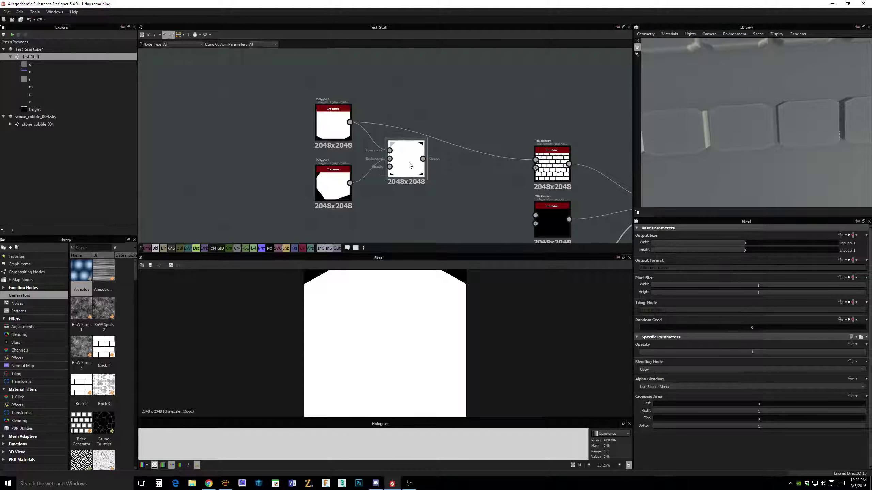
pyautogui.moveTo(504, 158); pyautogui.dragTo(535, 160)
pyautogui.moveTo(412, 156); pyautogui.dragTo(424, 157)
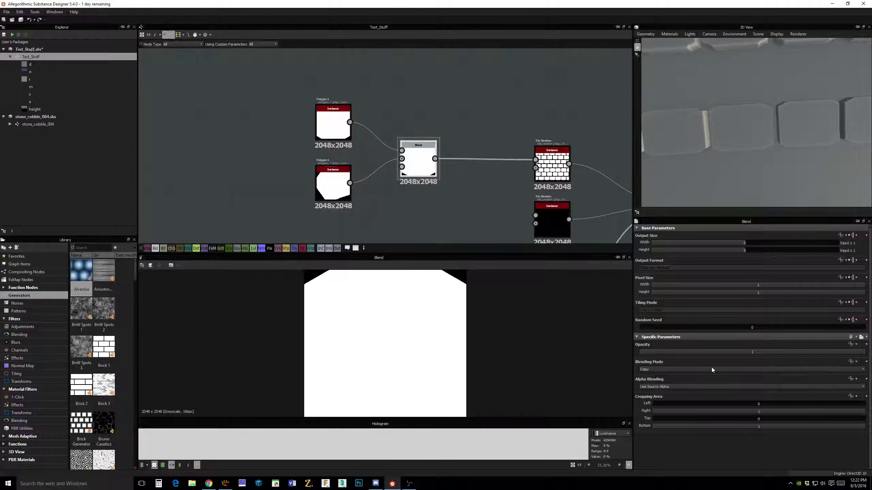
# - Set the Blend's mode to Multiply and preview the polygon and combined outputs
pyautogui.click(683, 370)
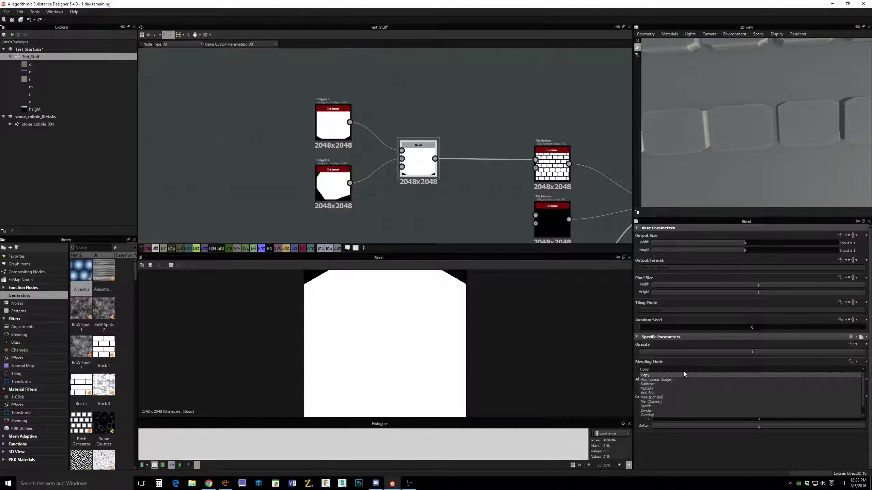
pyautogui.click(675, 390)
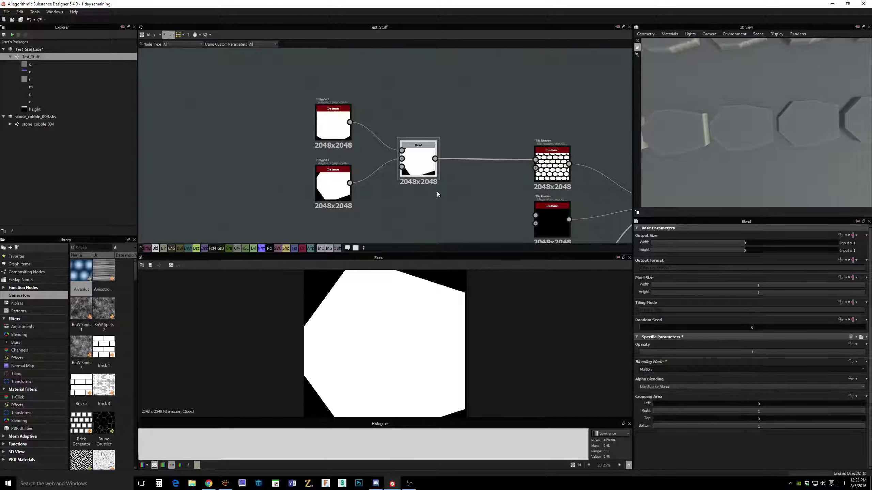
pyautogui.click(334, 188)
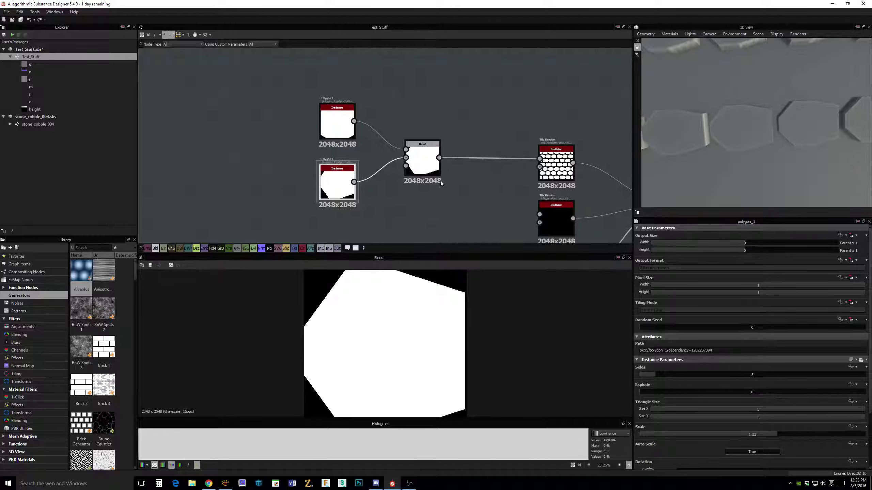
pyautogui.scroll(2, 417, 178)
pyautogui.moveTo(426, 148); pyautogui.dragTo(426, 132)
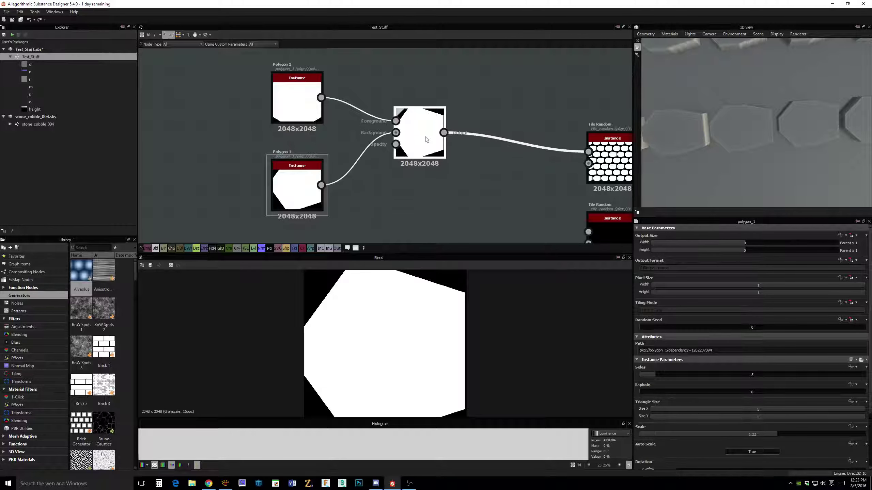
pyautogui.doubleClick(308, 91)
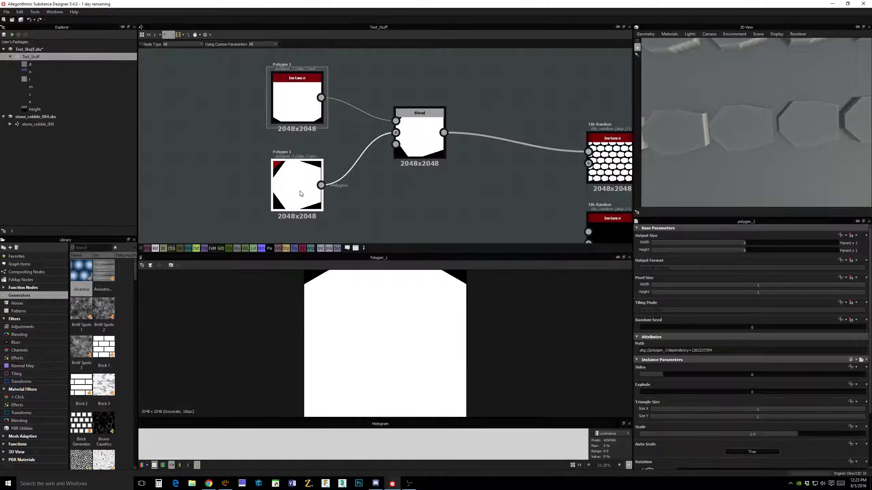
pyautogui.doubleClick(428, 142)
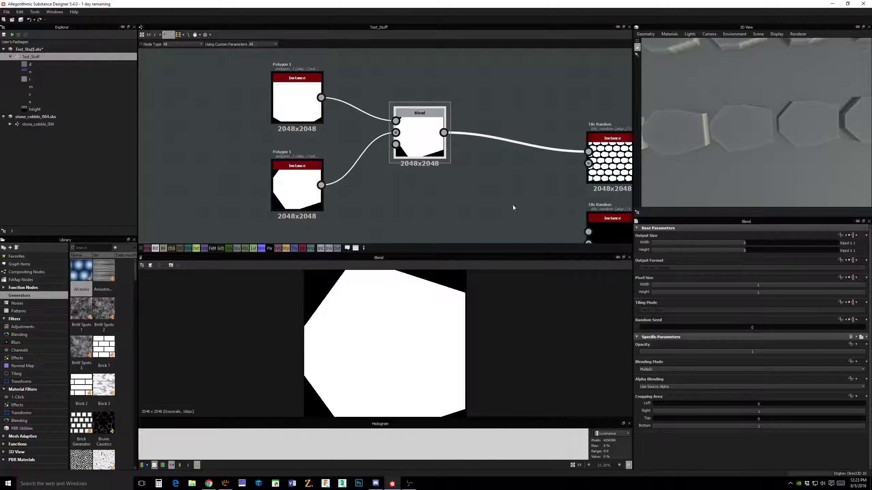
# - Raise the lower polygon's Sides to 7
pyautogui.moveTo(480, 191); pyautogui.dragTo(542, 195, button='middle')
pyautogui.scroll(2, 499, 194)
pyautogui.scroll(-1, 533, 197)
pyautogui.scroll(-1, 534, 199)
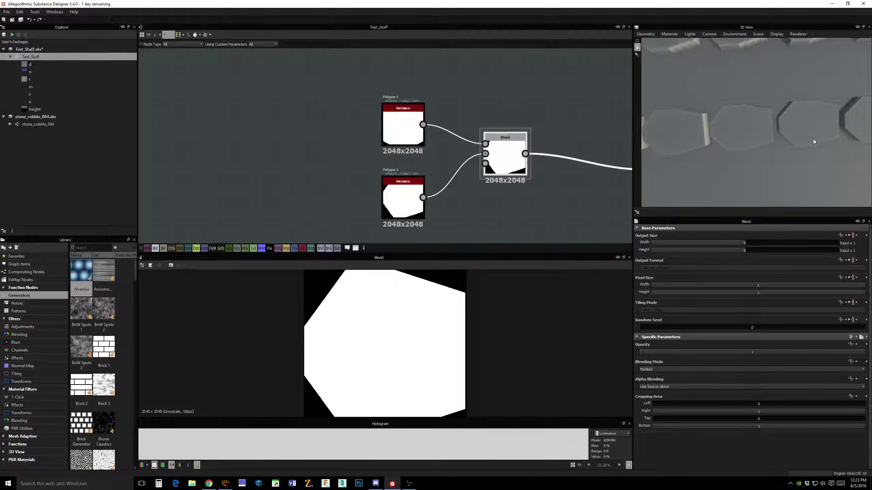
pyautogui.scroll(1, 455, 165)
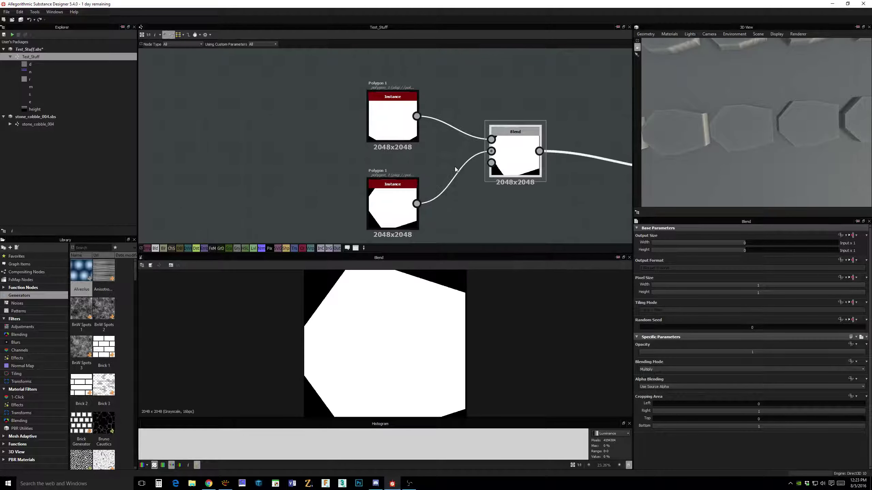
pyautogui.moveTo(519, 170); pyautogui.dragTo(519, 152, button='middle')
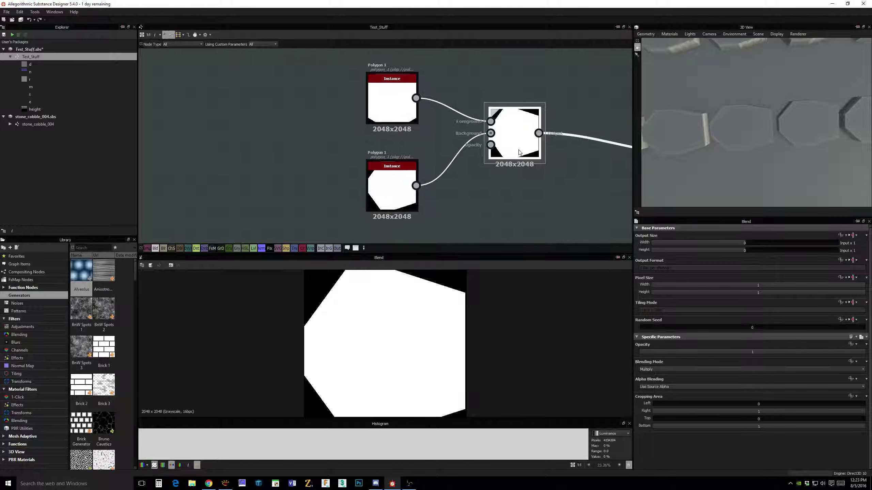
pyautogui.scroll(2, 465, 199)
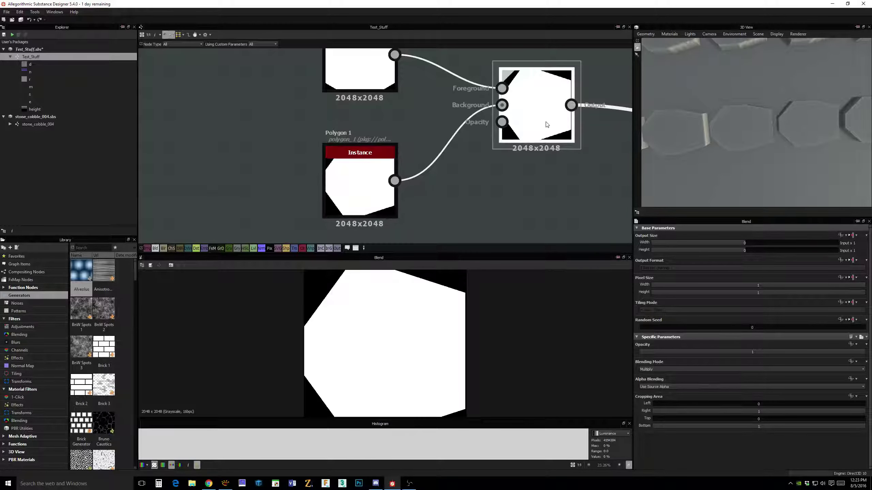
pyautogui.click(345, 197)
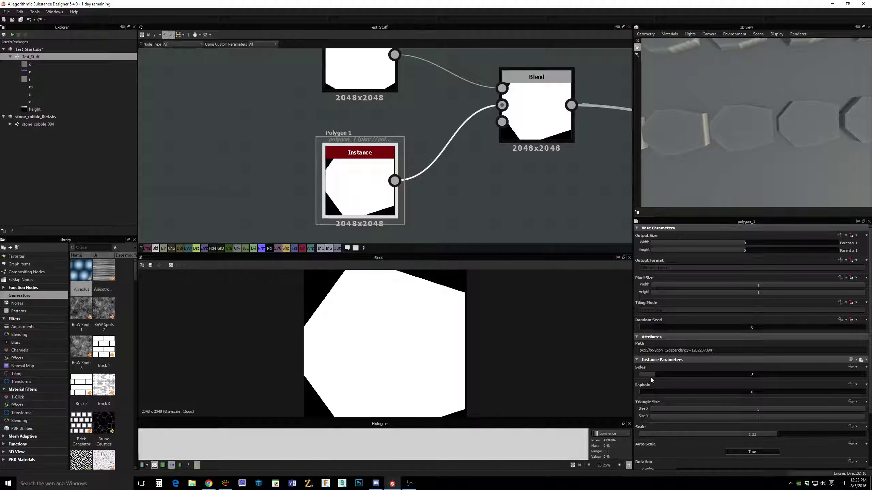
pyautogui.moveTo(650, 376); pyautogui.dragTo(667, 382)
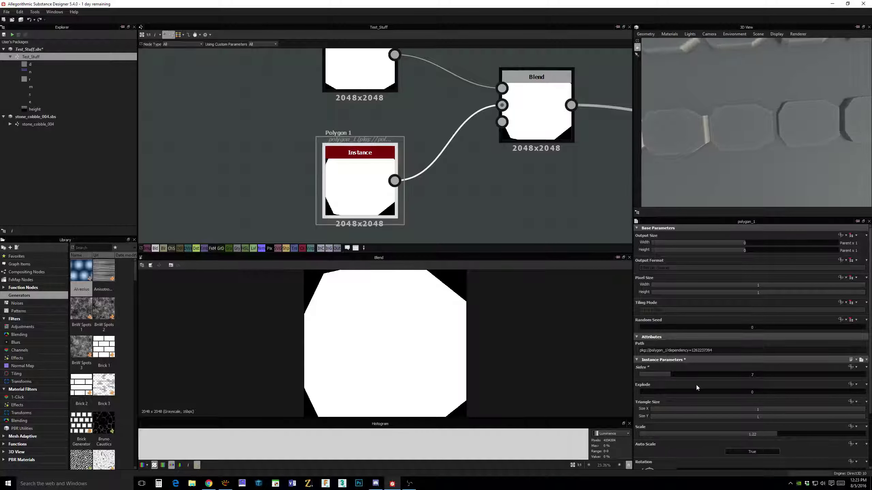
# - Rotate the lower polygon to about 321° and set its Scale to 1.34
pyautogui.scroll(-1, 520, 142)
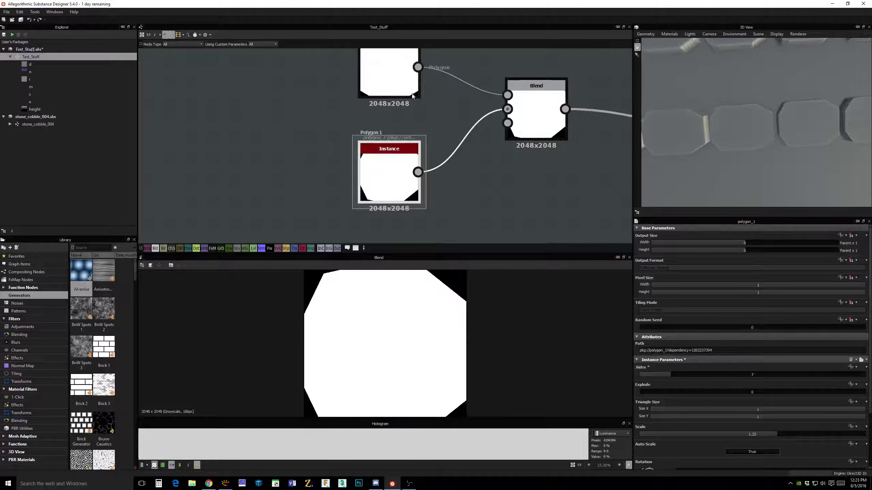
pyautogui.moveTo(409, 90); pyautogui.dragTo(414, 103, button='middle')
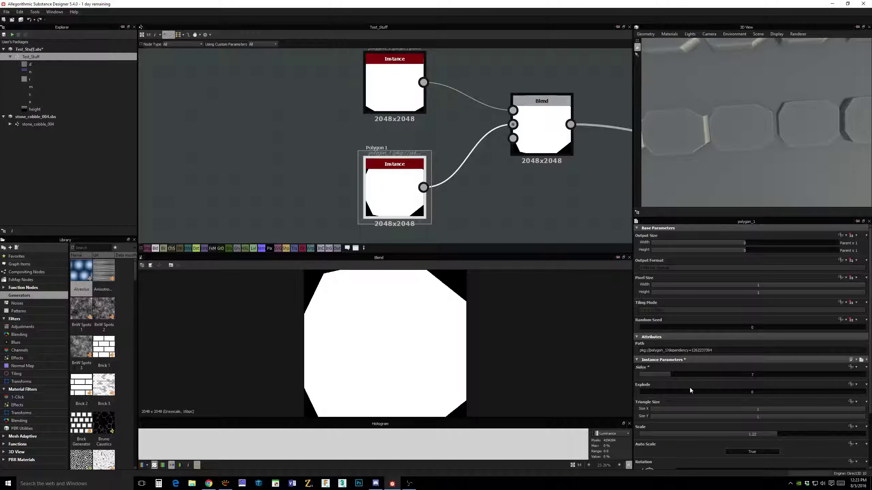
pyautogui.scroll(-2, 698, 369)
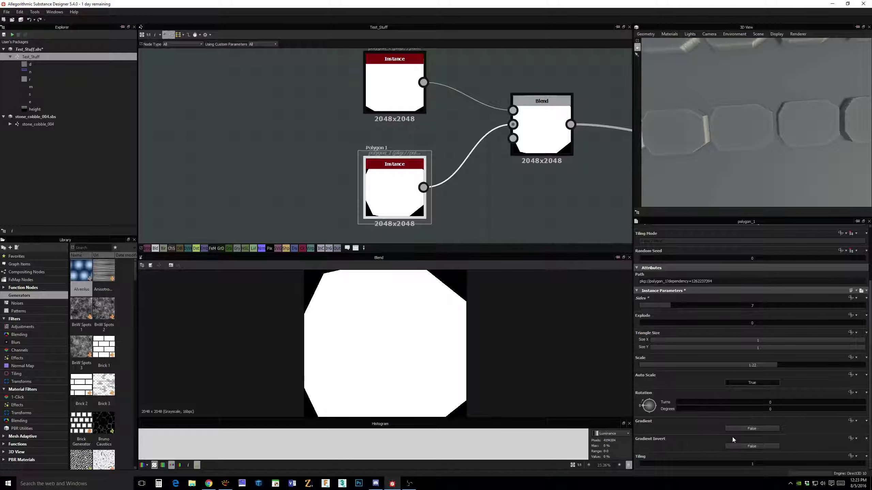
pyautogui.scroll(2, 713, 346)
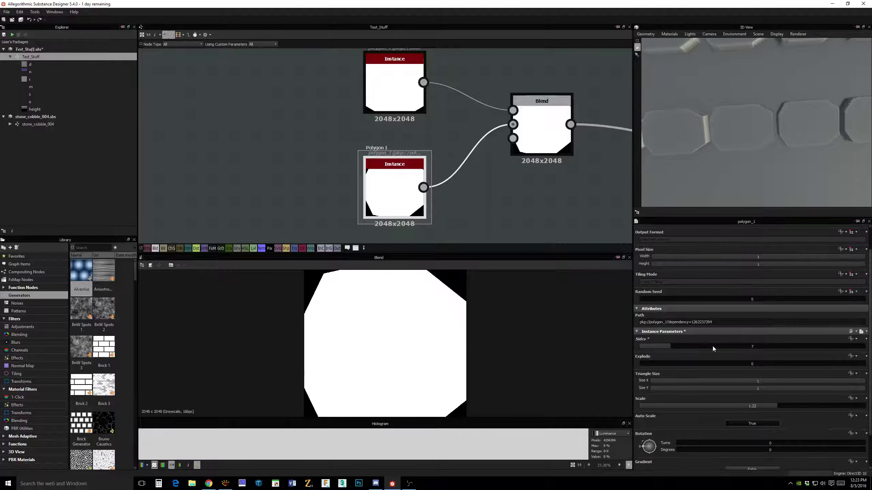
pyautogui.scroll(2, 709, 359)
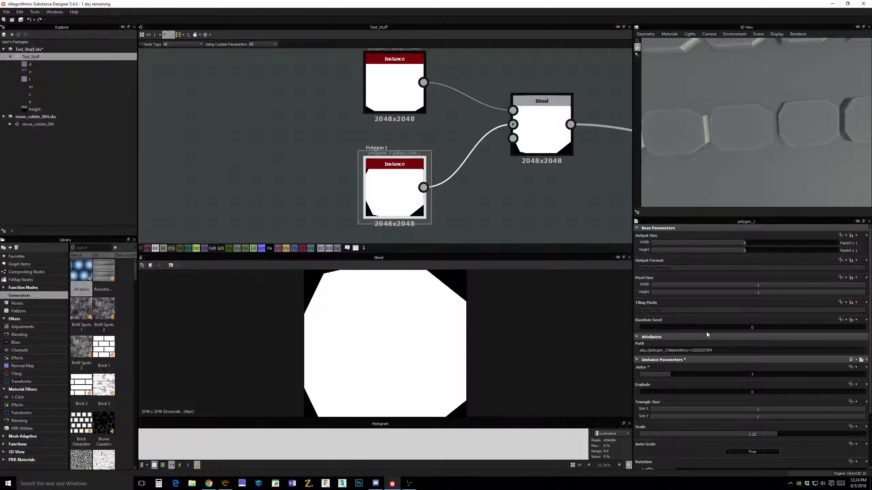
pyautogui.scroll(-2, 706, 332)
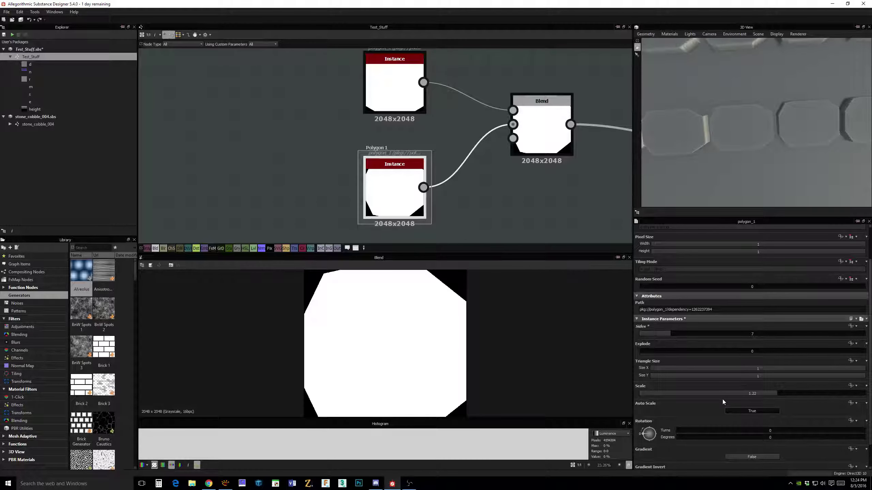
pyautogui.scroll(-2, 722, 402)
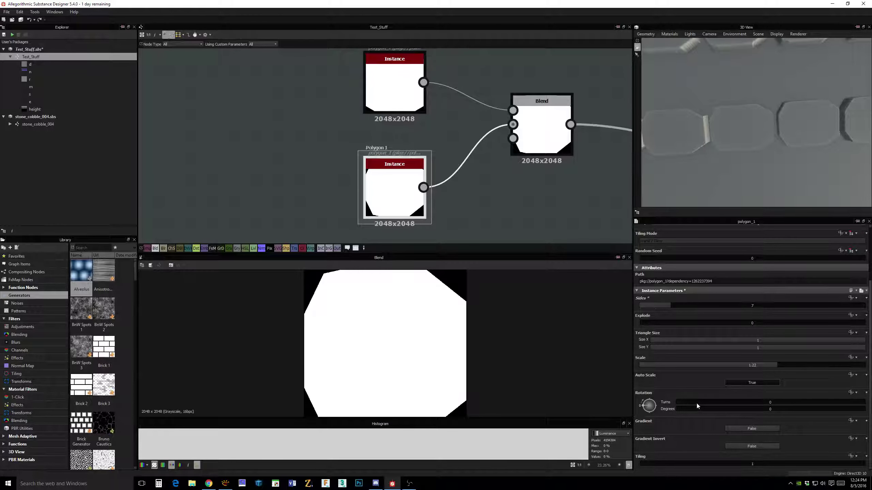
pyautogui.moveTo(651, 408); pyautogui.dragTo(674, 408)
pyautogui.moveTo(715, 365); pyautogui.dragTo(687, 370)
pyautogui.moveTo(650, 407); pyautogui.dragTo(630, 424)
pyautogui.moveTo(671, 367); pyautogui.dragTo(788, 367)
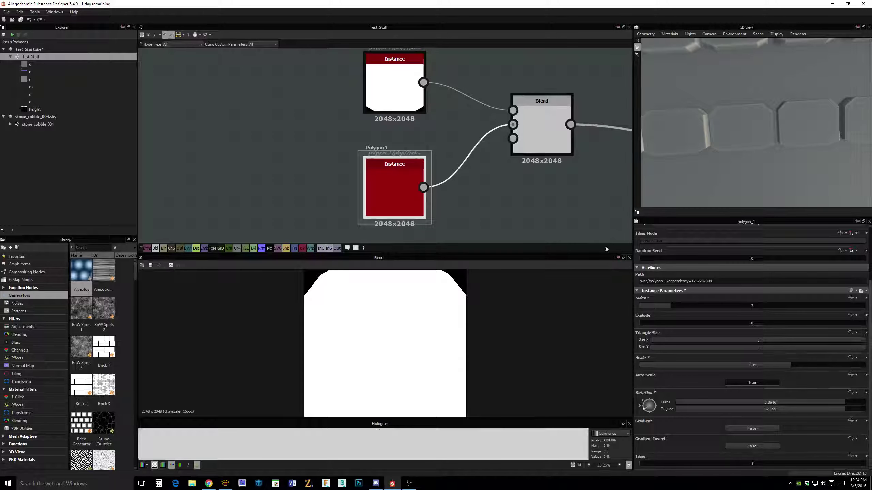
pyautogui.click(541, 131)
pyautogui.scroll(-2, 553, 199)
pyautogui.moveTo(549, 210); pyautogui.dragTo(493, 205, button='middle')
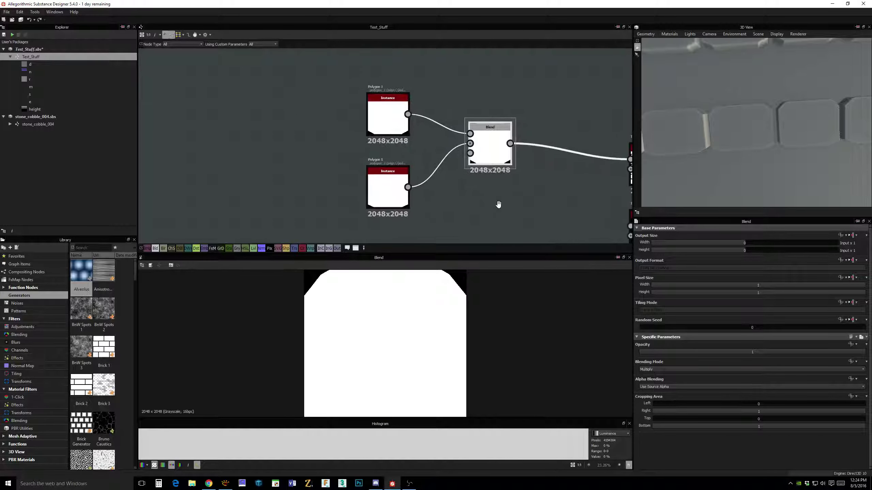
# - Tidy the two polygons and the Blend node beside the Tile Random nodes
pyautogui.click(391, 192)
pyautogui.moveTo(581, 226); pyautogui.dragTo(538, 212, button='middle')
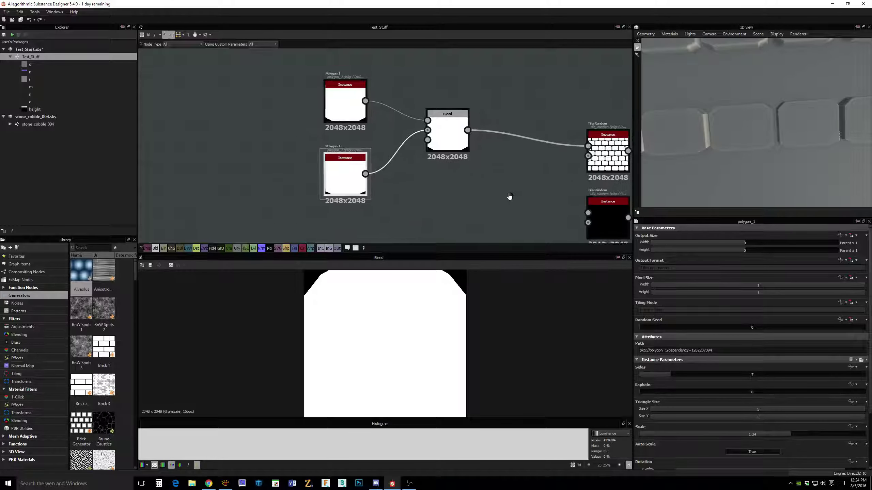
pyautogui.moveTo(445, 137)
pyautogui.mouseDown()
pyautogui.moveTo(434, 151)
pyautogui.moveTo(442, 152)
pyautogui.mouseUp()
pyautogui.moveTo(498, 202); pyautogui.dragTo(512, 181, button='middle')
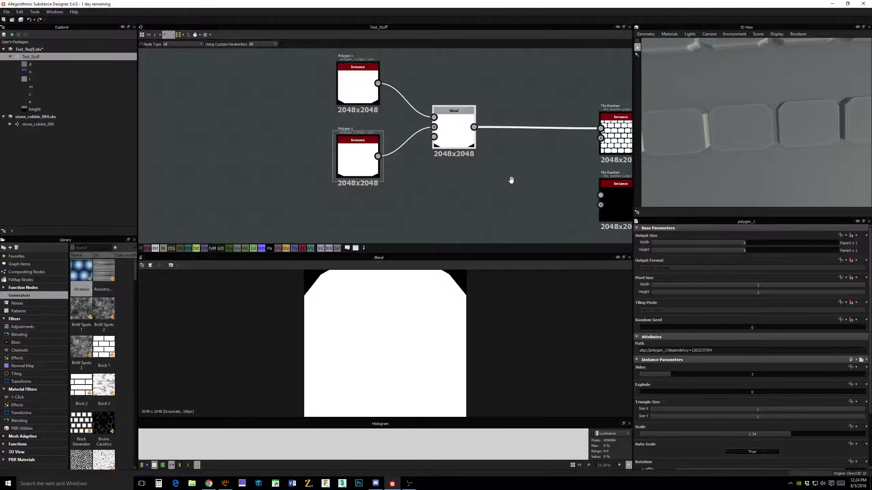
pyautogui.moveTo(358, 161); pyautogui.dragTo(350, 176)
pyautogui.moveTo(374, 93); pyautogui.dragTo(359, 108)
pyautogui.moveTo(703, 157); pyautogui.dragTo(584, 151)
pyautogui.moveTo(584, 150); pyautogui.dragTo(418, 143, button='middle')
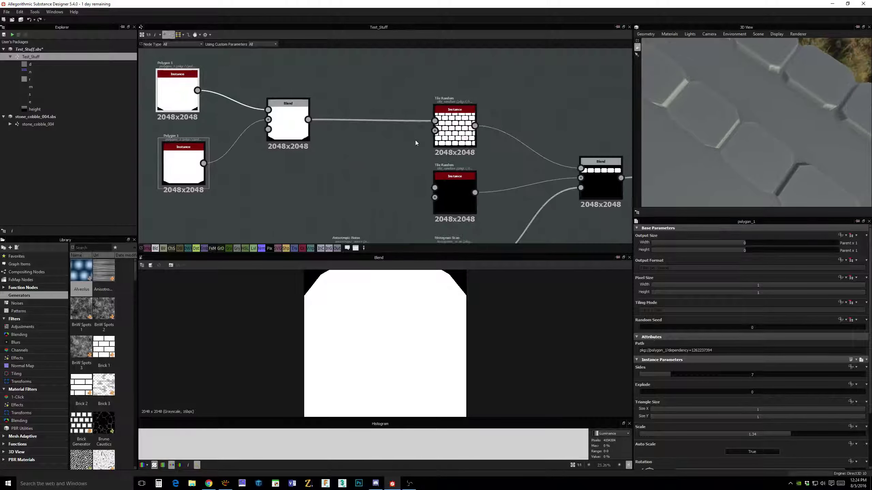
# - Preview the top Tile Random output in 2D and edit its X Amount value
pyautogui.click(455, 127)
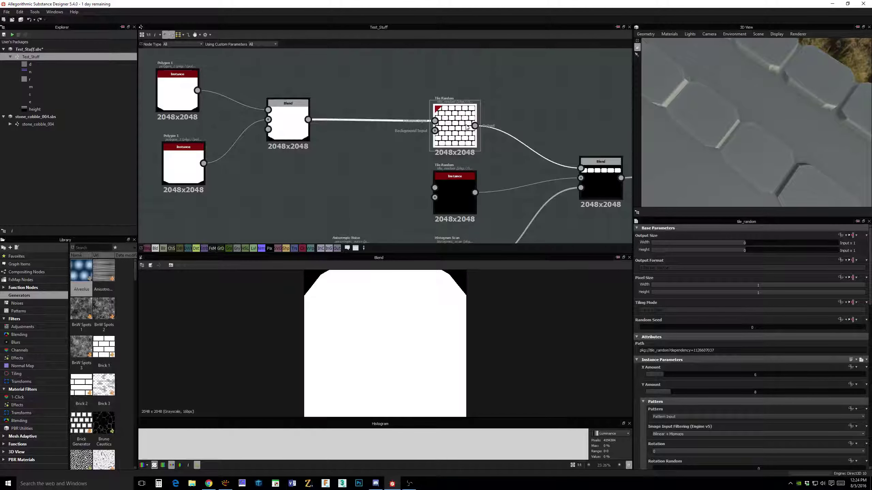
pyautogui.doubleClick(455, 125)
pyautogui.scroll(5, 445, 322)
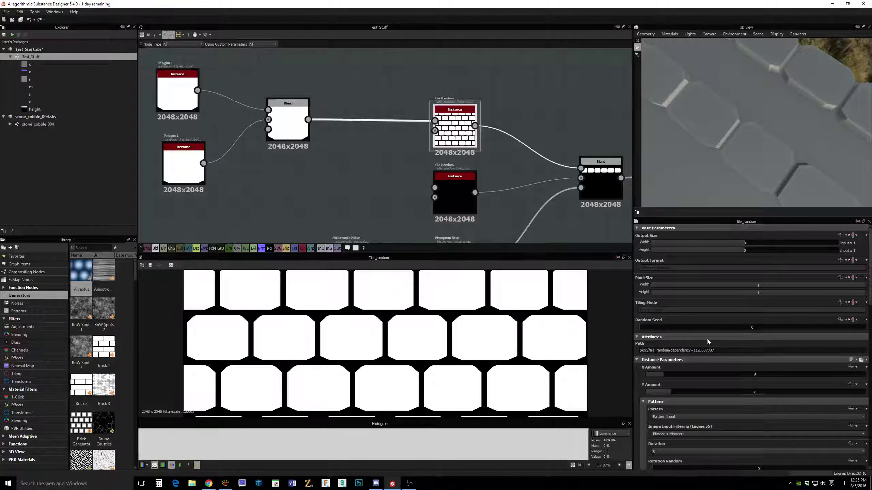
pyautogui.scroll(-1, 706, 344)
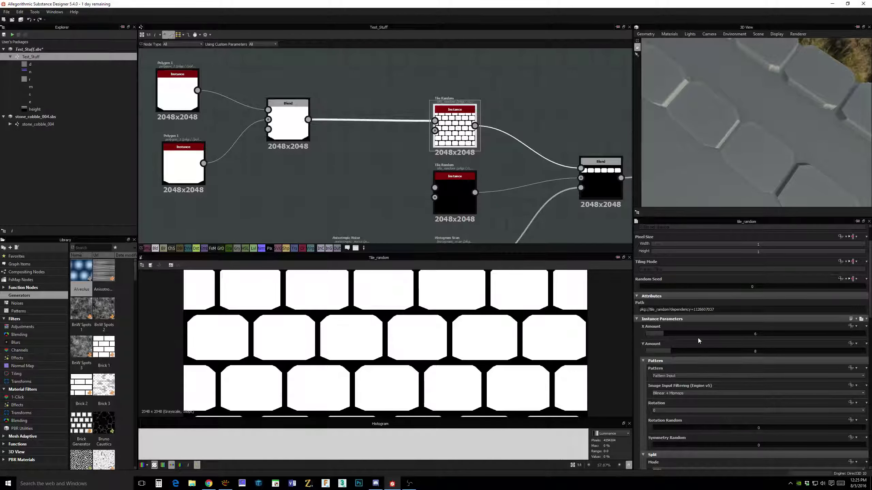
pyautogui.scroll(-2, 698, 338)
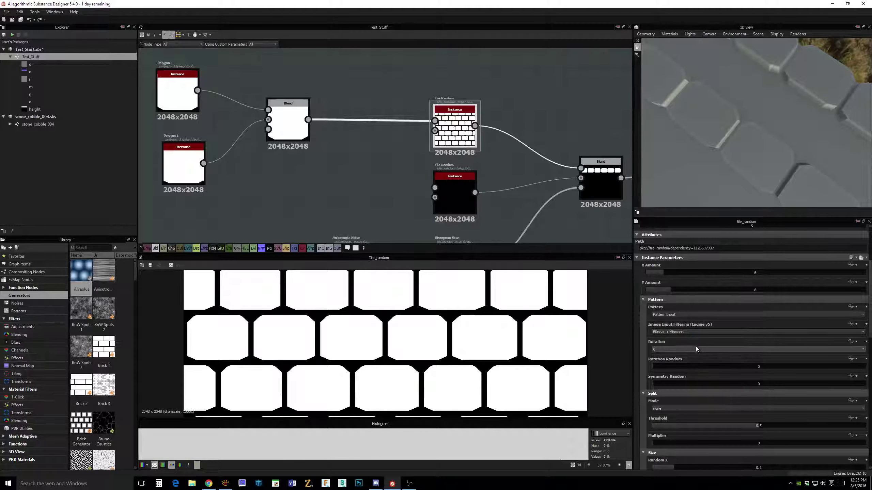
pyautogui.scroll(3, 688, 316)
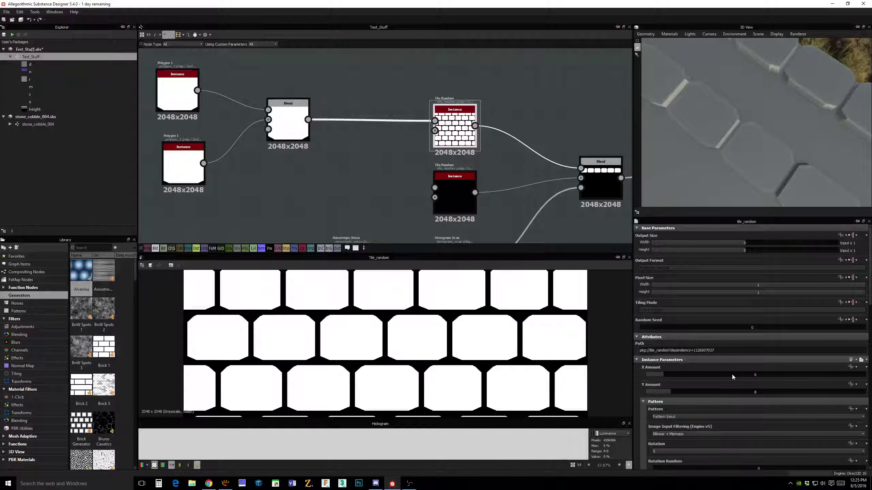
pyautogui.doubleClick(754, 374)
# - Raise the Tile Random's Rotation Random and set Symmetry Random to 1
pyautogui.scroll(-2, 729, 378)
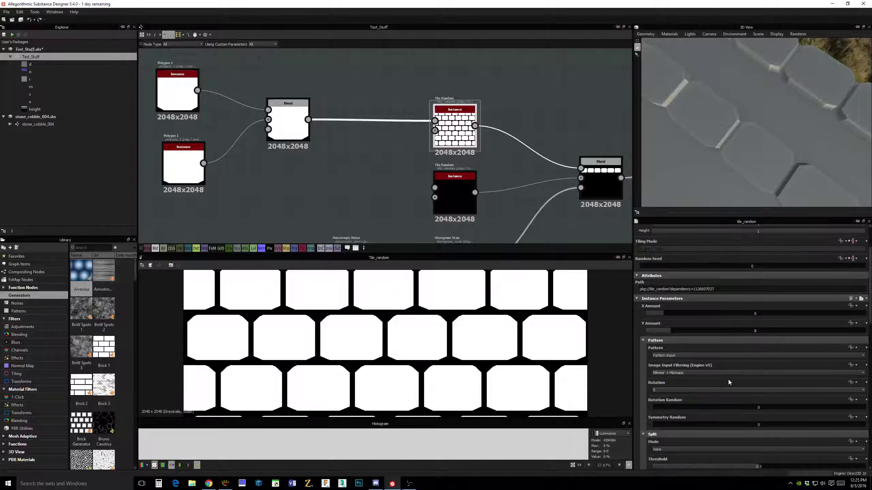
pyautogui.scroll(-1, 726, 388)
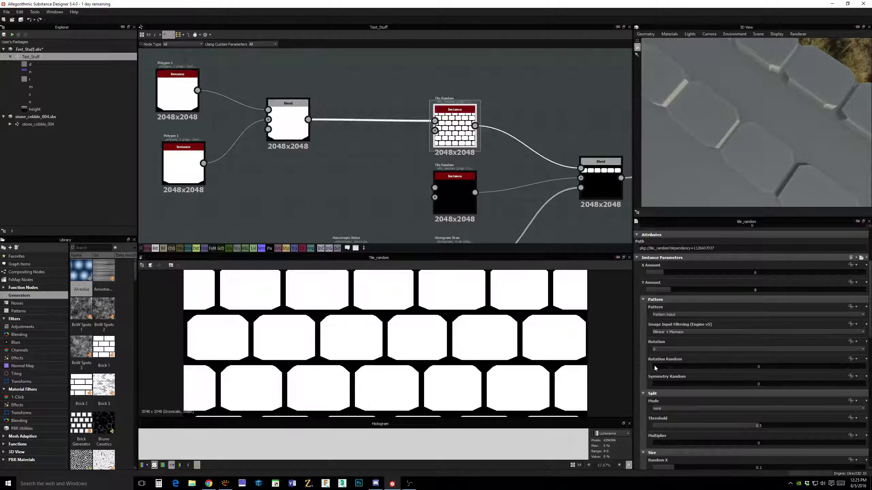
pyautogui.moveTo(657, 366); pyautogui.dragTo(871, 372)
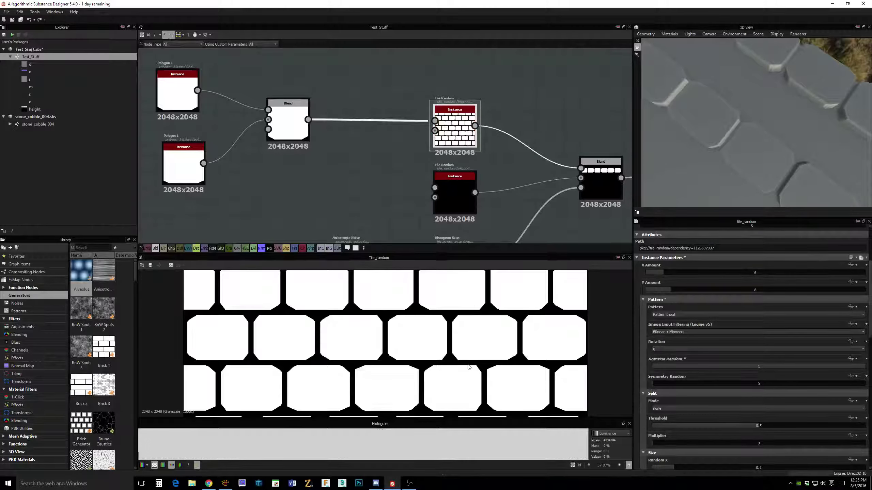
pyautogui.scroll(2, 410, 346)
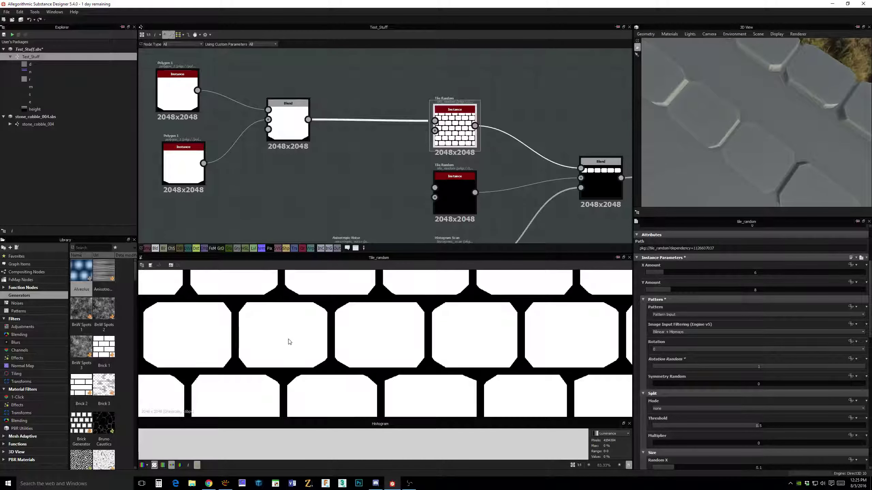
pyautogui.scroll(-2, 496, 356)
pyautogui.scroll(-2, 441, 357)
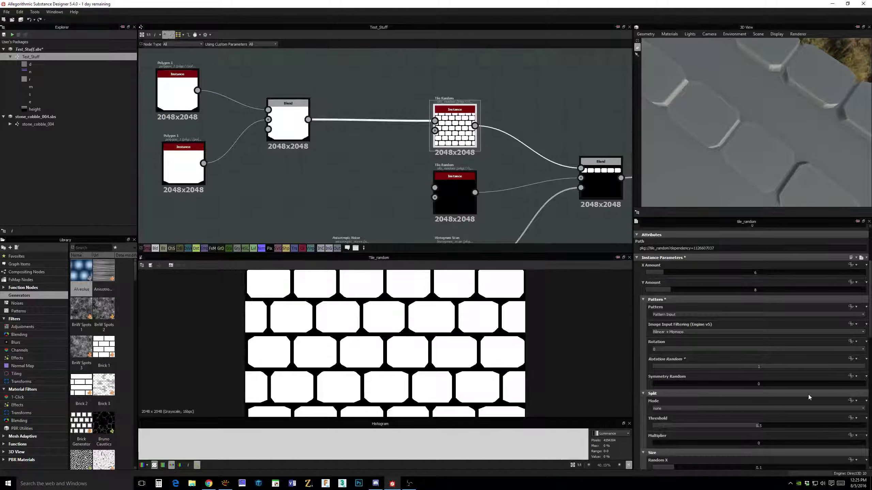
pyautogui.moveTo(653, 384); pyautogui.dragTo(870, 395)
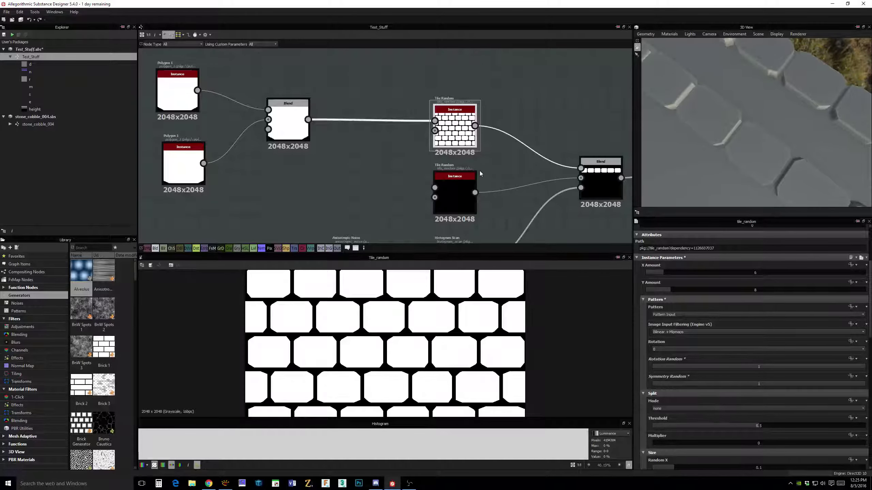
# - Move the polygon and Blend group higher in the graph
pyautogui.moveTo(367, 181); pyautogui.dragTo(399, 162, button='middle')
pyautogui.scroll(-3, 391, 165)
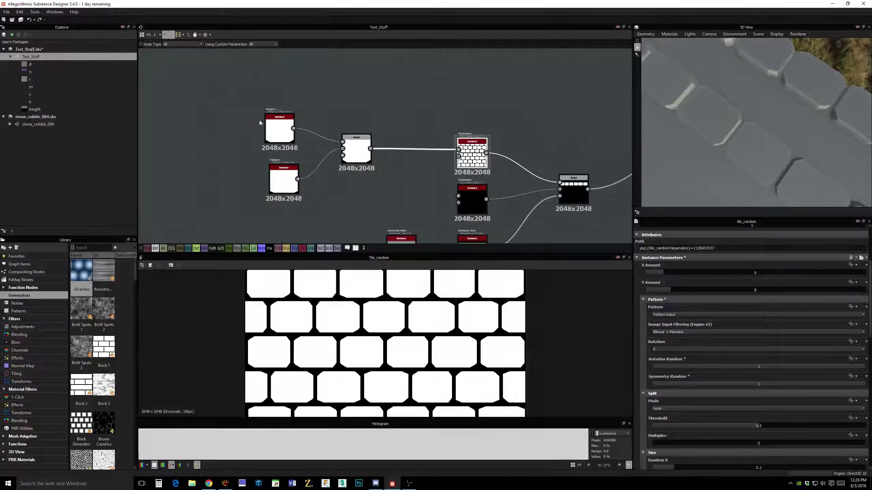
pyautogui.click(357, 152)
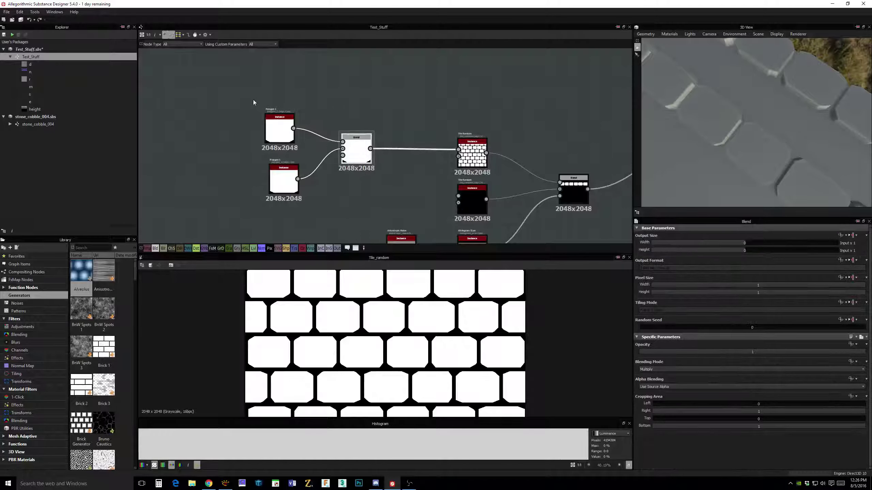
pyautogui.moveTo(360, 157); pyautogui.dragTo(375, 106)
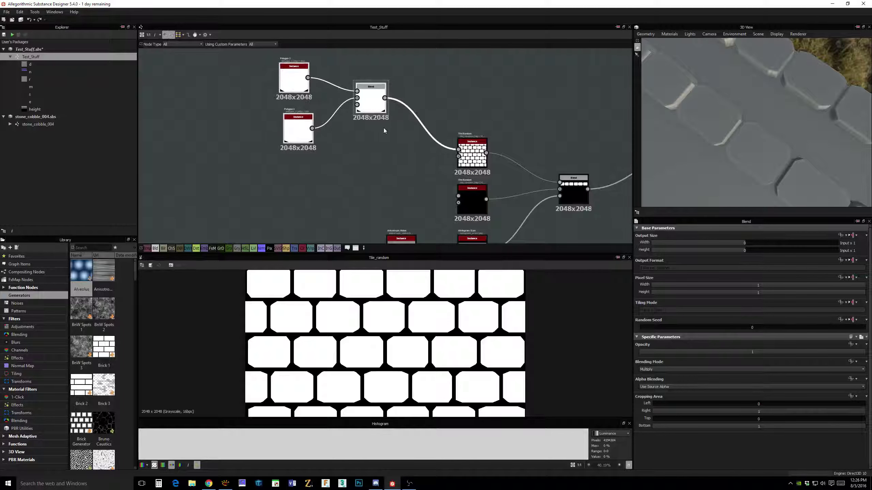
pyautogui.click(308, 85)
pyautogui.moveTo(309, 86); pyautogui.dragTo(309, 76)
pyautogui.moveTo(368, 94); pyautogui.dragTo(358, 95)
# - Move the Anisotropic Noise and the three lower nodes down to free space
pyautogui.scroll(-1, 374, 173)
pyautogui.moveTo(373, 173); pyautogui.dragTo(369, 147, button='middle')
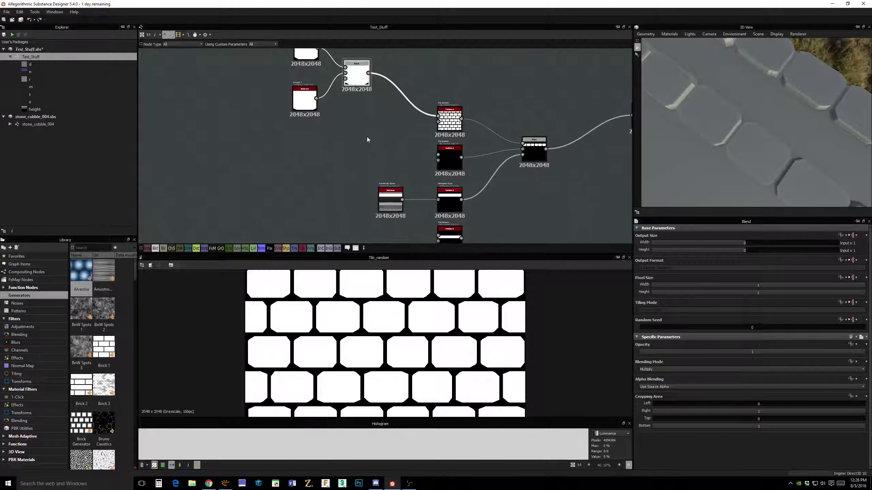
pyautogui.moveTo(386, 199); pyautogui.dragTo(387, 207)
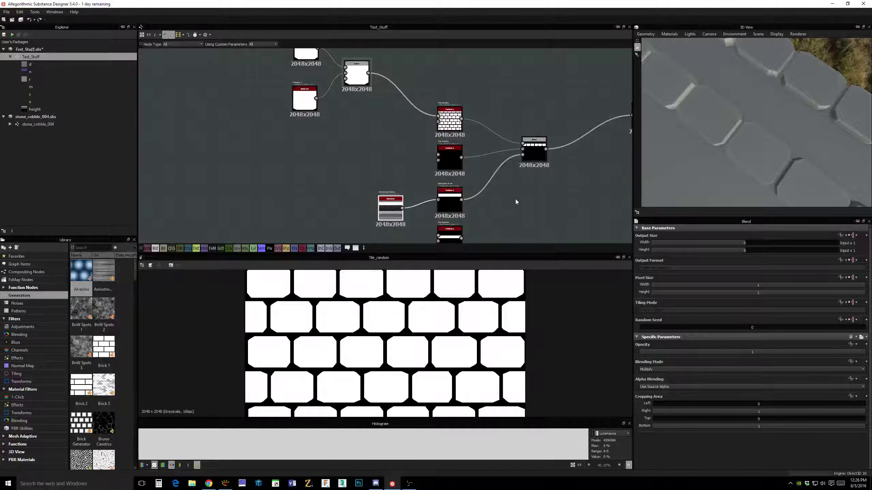
pyautogui.moveTo(501, 195); pyautogui.dragTo(489, 143, button='middle')
pyautogui.moveTo(482, 135); pyautogui.dragTo(326, 234)
pyautogui.moveTo(388, 162); pyautogui.dragTo(388, 212)
pyautogui.moveTo(380, 119); pyautogui.dragTo(439, 219, button='middle')
pyautogui.moveTo(363, 117); pyautogui.dragTo(432, 183)
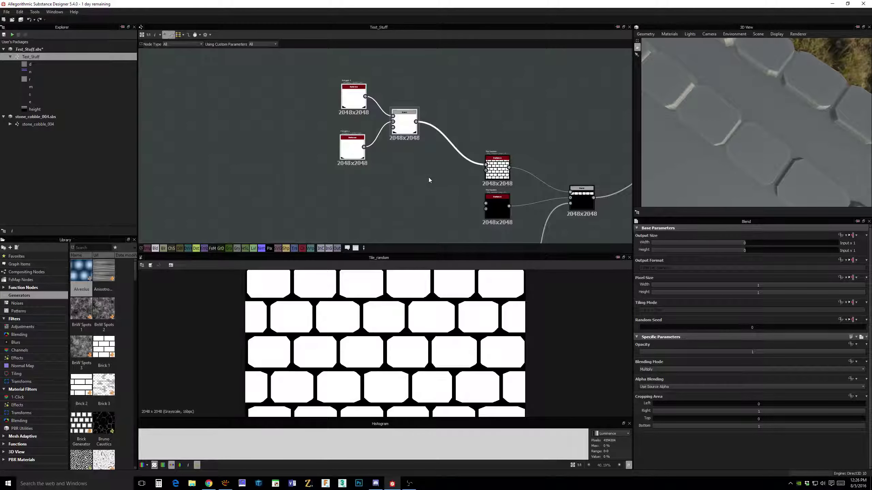
pyautogui.click(390, 207)
pyautogui.moveTo(390, 207); pyautogui.dragTo(379, 174, button='middle')
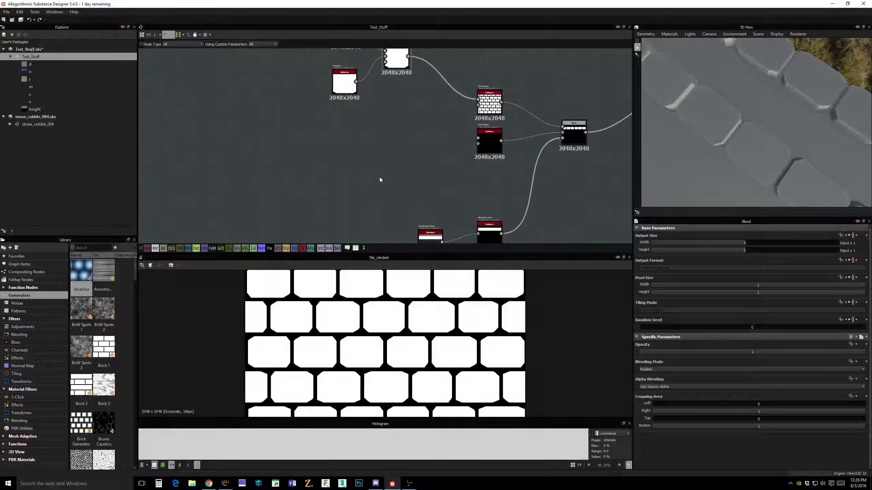
# - Paste a copy of the polygon-Blend nodes and give the top polygon 8 sides
pyautogui.hotkey('ctrl', 'v')
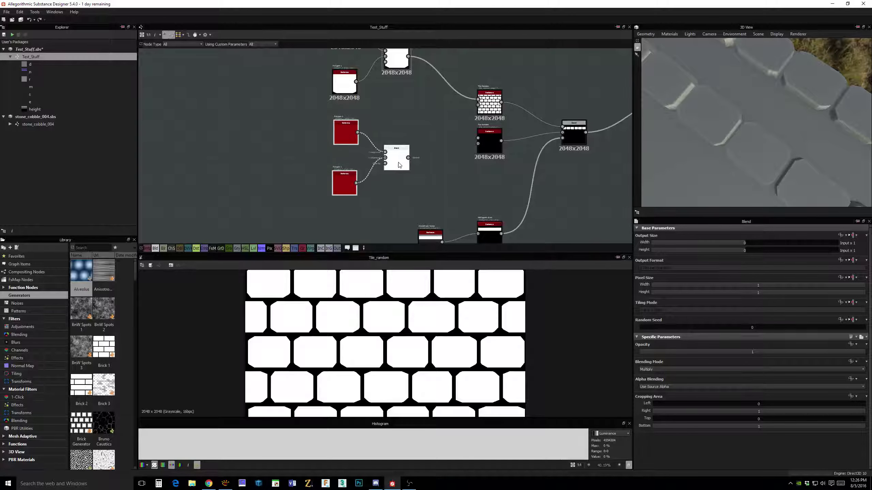
pyautogui.click(351, 131)
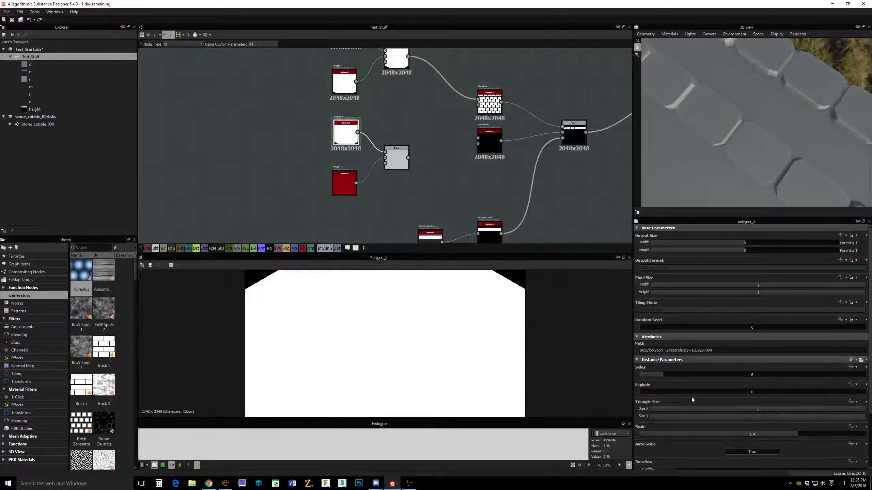
pyautogui.moveTo(660, 373)
pyautogui.mouseDown()
pyautogui.moveTo(676, 375)
pyautogui.moveTo(666, 375)
pyautogui.mouseUp()
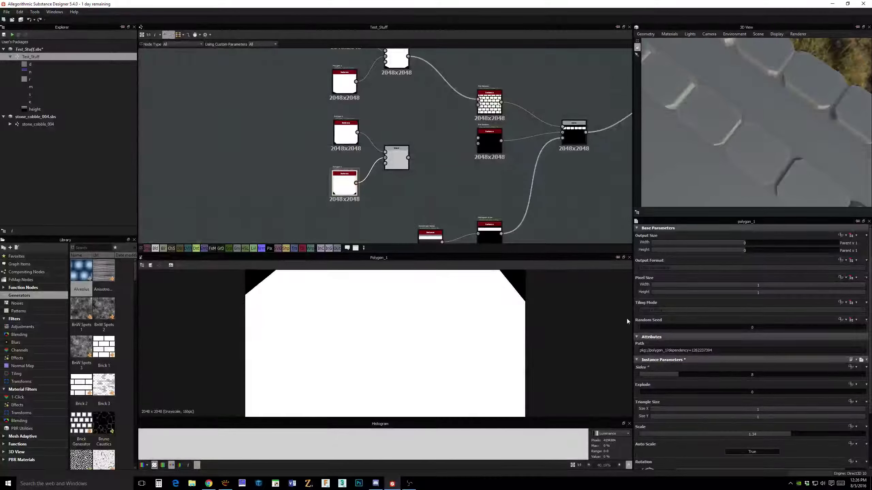
pyautogui.doubleClick(396, 158)
pyautogui.scroll(-3, 489, 324)
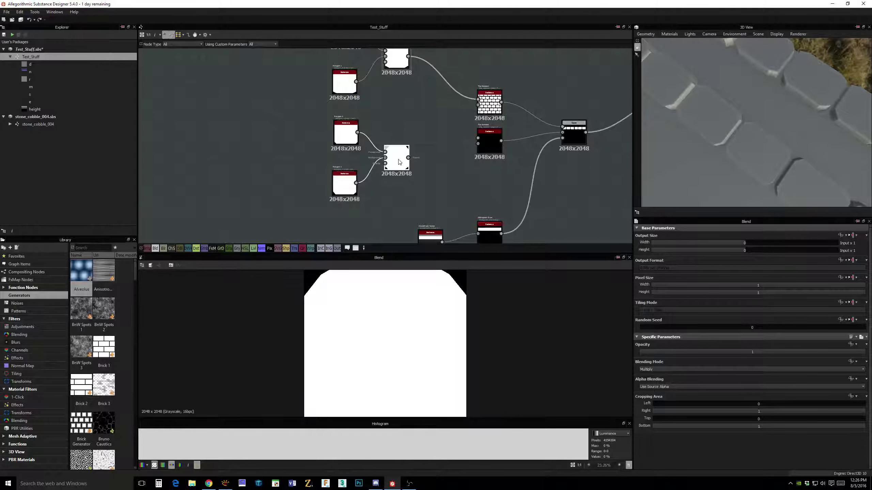
pyautogui.click(345, 134)
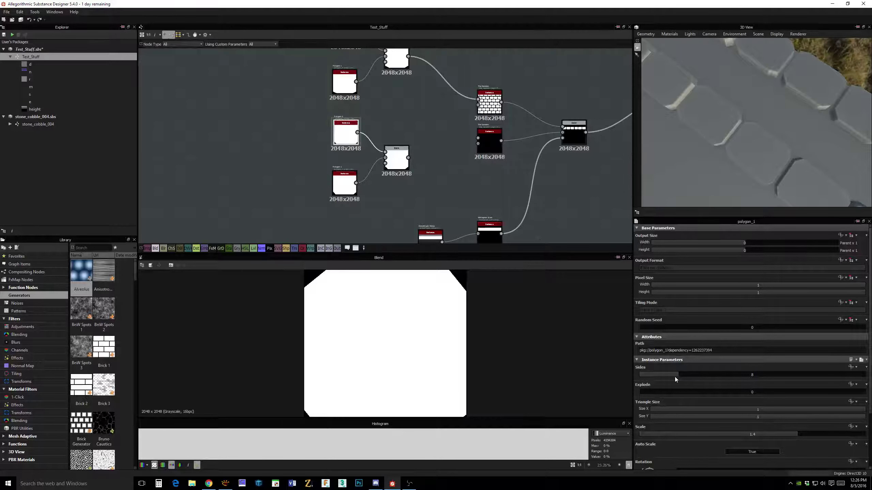
pyautogui.moveTo(671, 375); pyautogui.dragTo(680, 374)
# - Set the lower pasted polygon to 6 sides and feed the new Blend into the second Tile Random
pyautogui.doubleClick(355, 191)
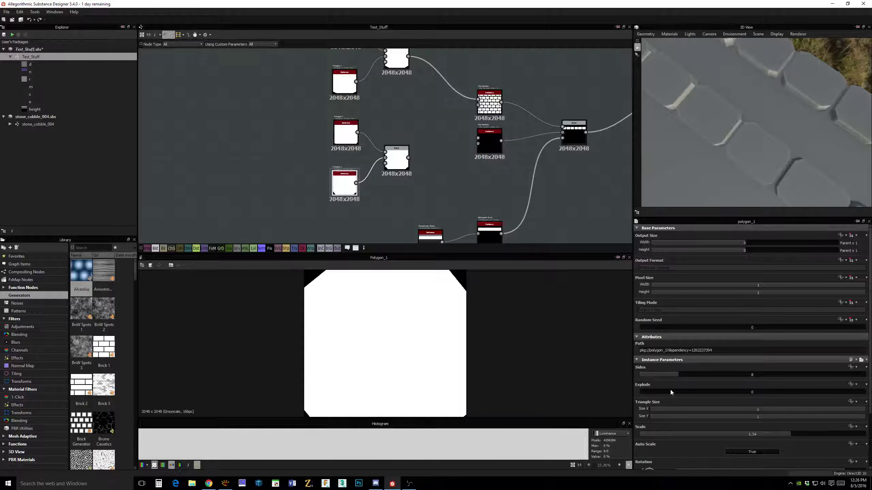
pyautogui.moveTo(676, 376); pyautogui.dragTo(665, 376)
pyautogui.doubleClick(394, 156)
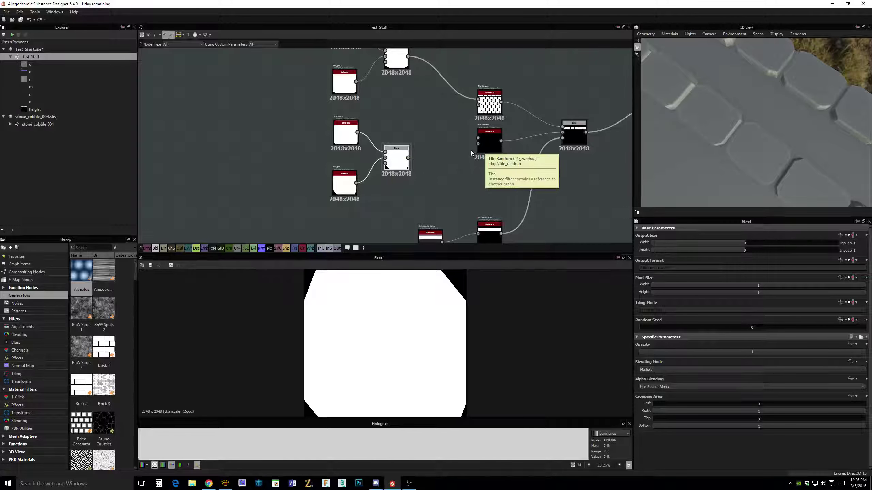
pyautogui.moveTo(478, 139); pyautogui.dragTo(408, 158)
# - Set the second Tile Random's Rotation Random and Symmetry Random to 1, then inspect in 3D
pyautogui.doubleClick(492, 146)
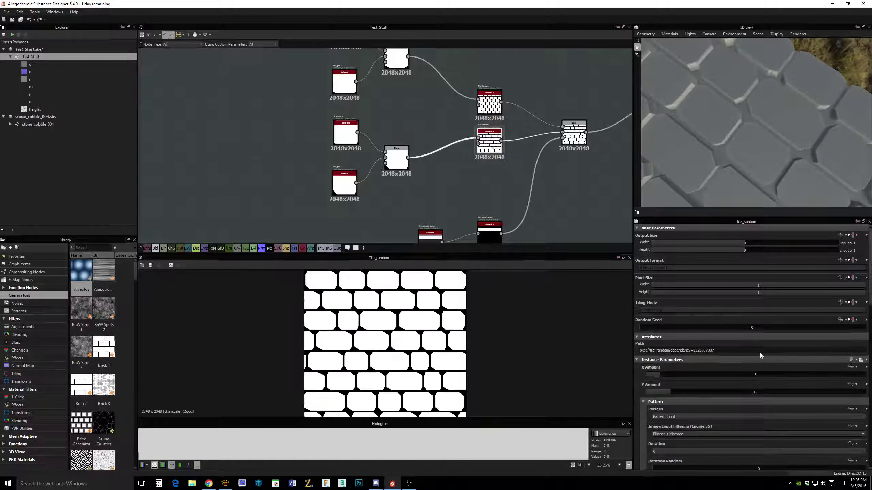
pyautogui.scroll(-3, 719, 349)
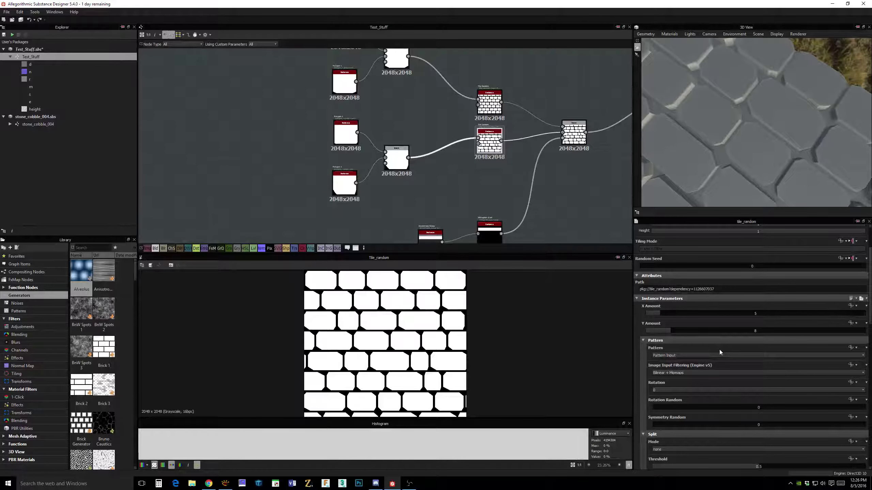
pyautogui.moveTo(673, 407); pyautogui.dragTo(832, 411)
pyautogui.moveTo(674, 425); pyautogui.dragTo(834, 425)
pyautogui.moveTo(720, 153); pyautogui.dragTo(764, 123)
pyautogui.hotkey('alt', 'Tab')
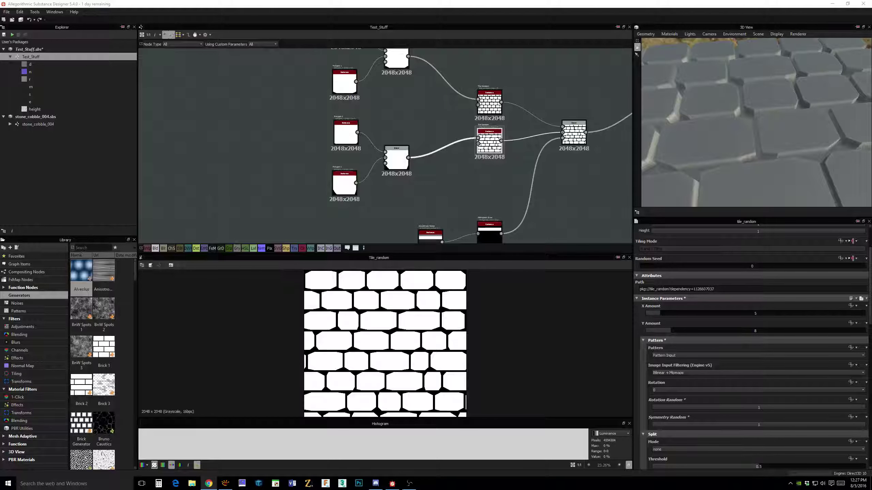
pyautogui.moveTo(579, 96); pyautogui.dragTo(573, 127, button='middle')
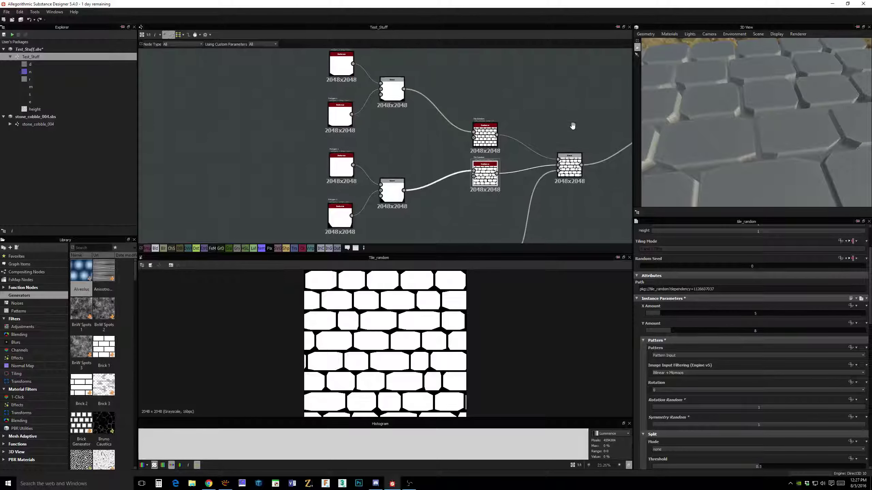
pyautogui.moveTo(541, 102); pyautogui.dragTo(549, 96, button='middle')
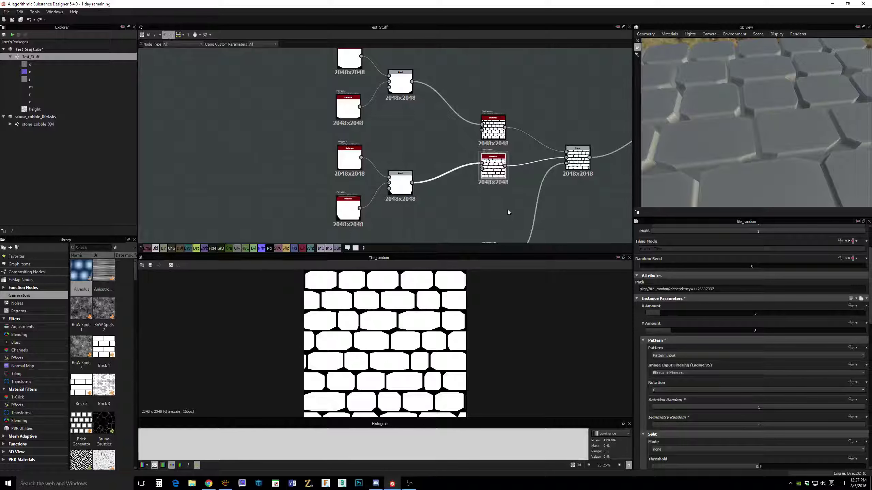
pyautogui.moveTo(508, 212); pyautogui.dragTo(518, 232, button='middle')
pyautogui.moveTo(693, 120); pyautogui.dragTo(763, 109)
pyautogui.scroll(-2, 585, 108)
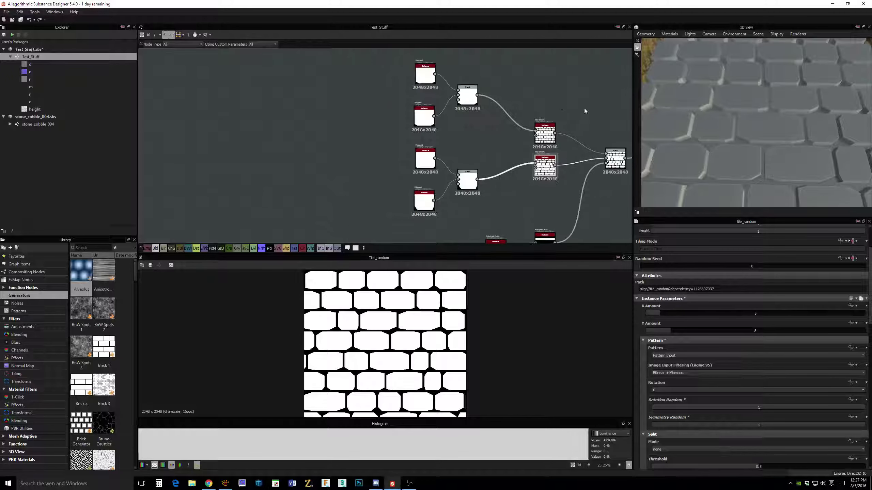
pyautogui.moveTo(541, 117); pyautogui.dragTo(489, 105, button='middle')
pyautogui.moveTo(548, 127); pyautogui.dragTo(601, 150, button='middle')
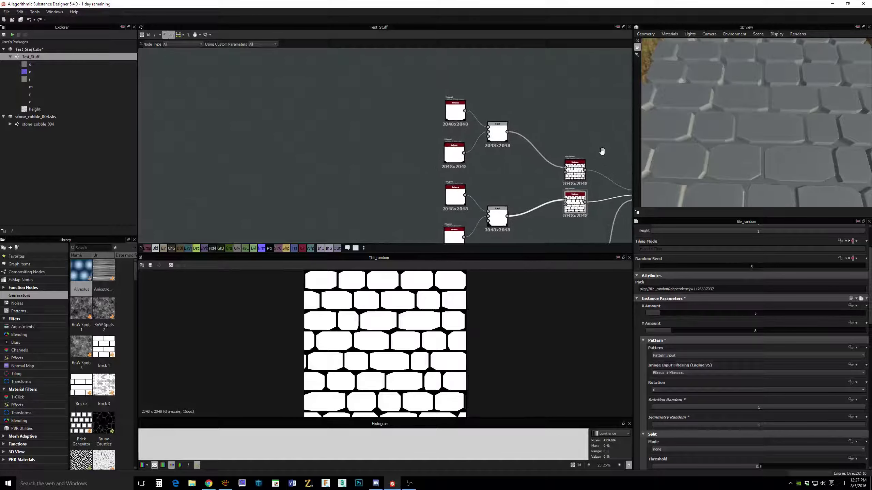
pyautogui.moveTo(541, 118); pyautogui.dragTo(535, 146, button='middle')
pyautogui.moveTo(761, 142); pyautogui.dragTo(718, 150)
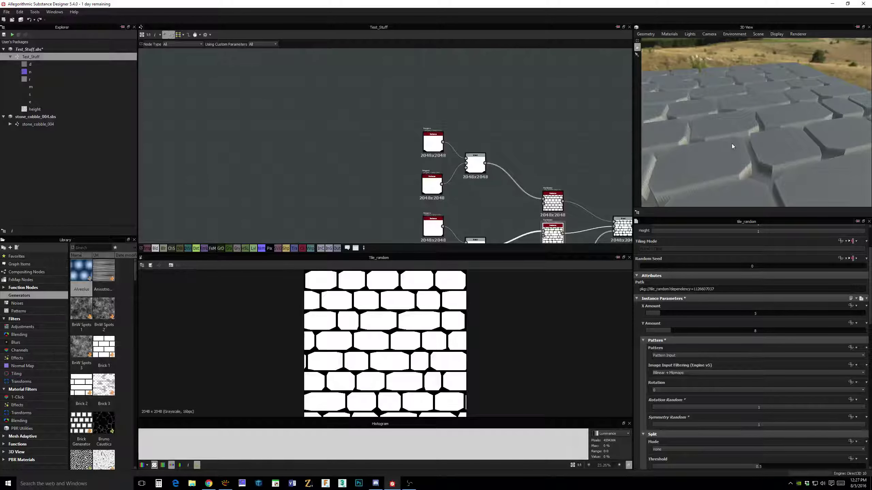
pyautogui.moveTo(551, 126); pyautogui.dragTo(569, 145, button='middle')
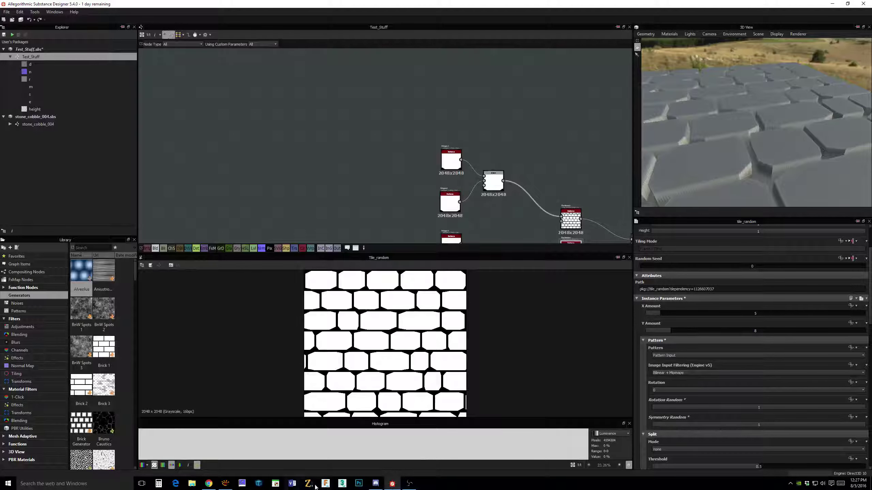
pyautogui.click(225, 485)
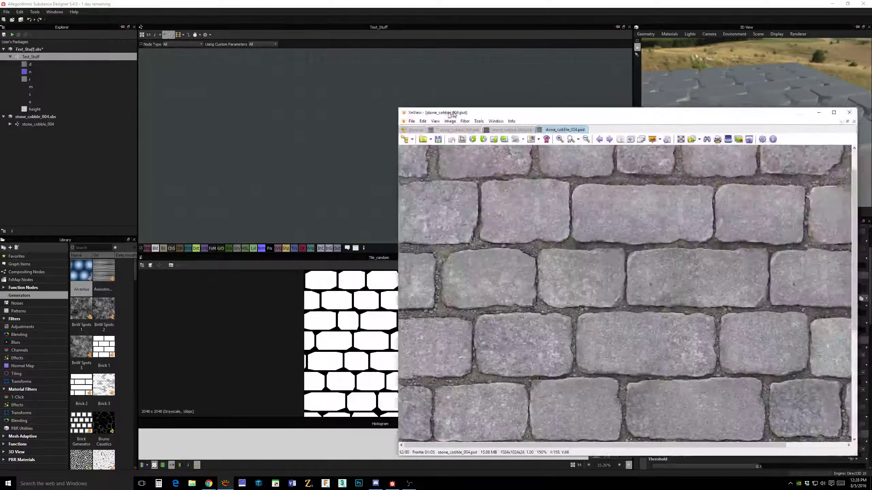
pyautogui.scroll(1, 542, 210)
pyautogui.scroll(-2, 542, 211)
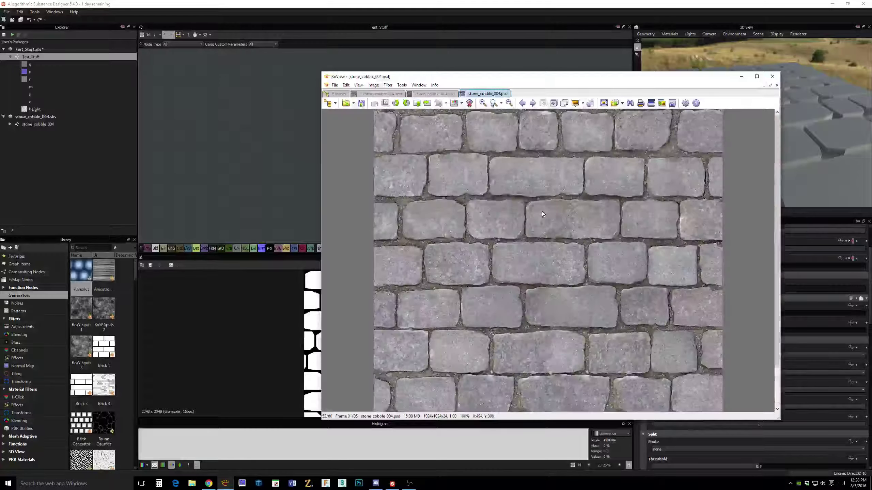
pyautogui.scroll(1, 544, 209)
pyautogui.scroll(-1, 545, 213)
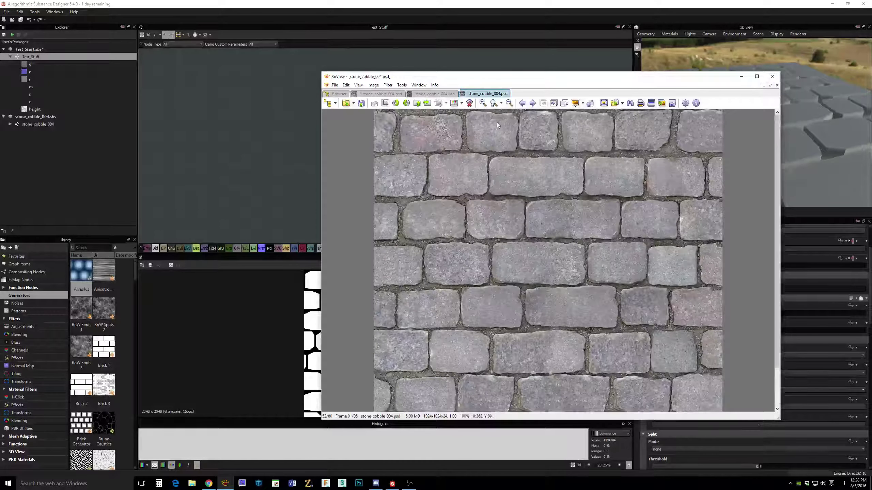
pyautogui.moveTo(471, 77); pyautogui.dragTo(440, 56)
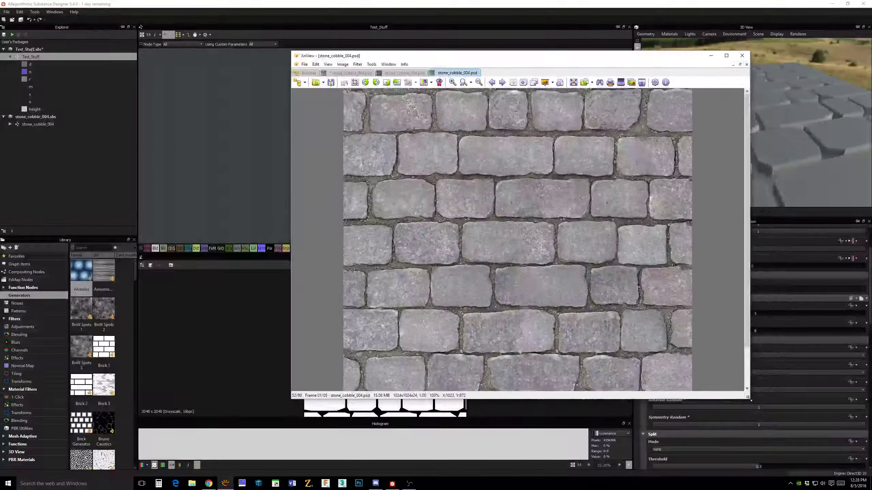
pyautogui.moveTo(749, 399); pyautogui.dragTo(776, 448)
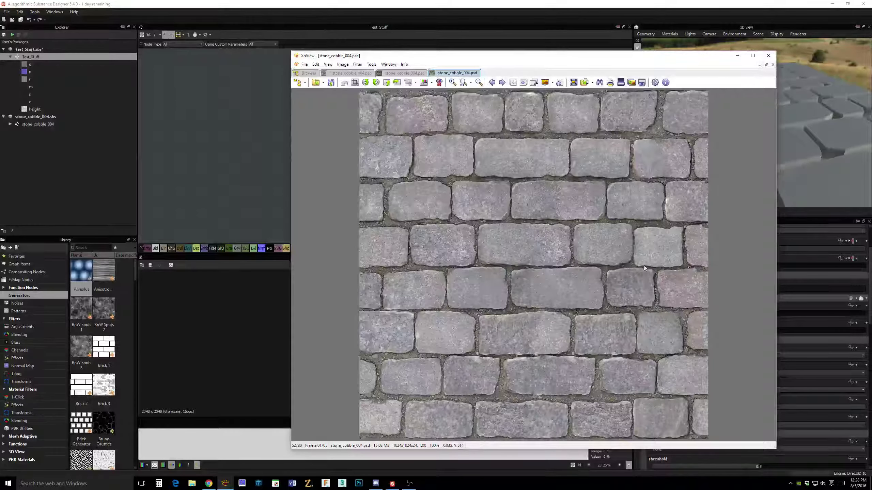
pyautogui.moveTo(462, 55); pyautogui.dragTo(871, 83)
# - Add a Gradient Linear 1 node to the graph
pyautogui.scroll(2, 344, 124)
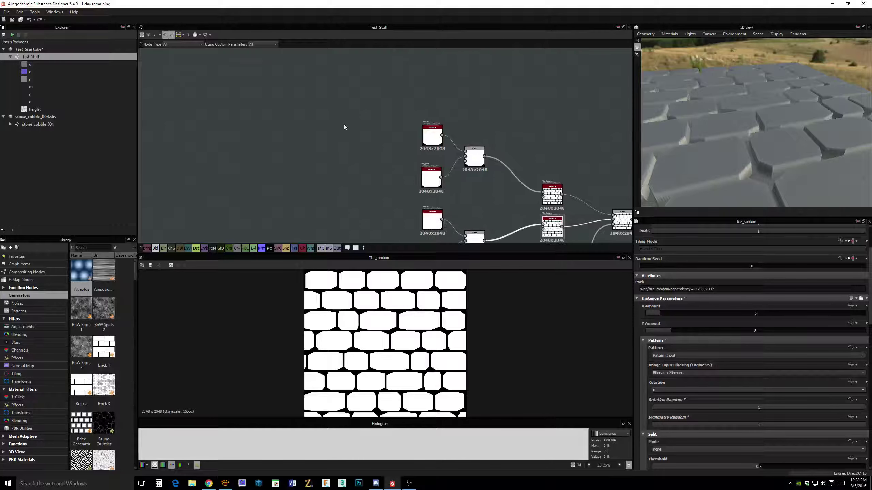
pyautogui.press('space')
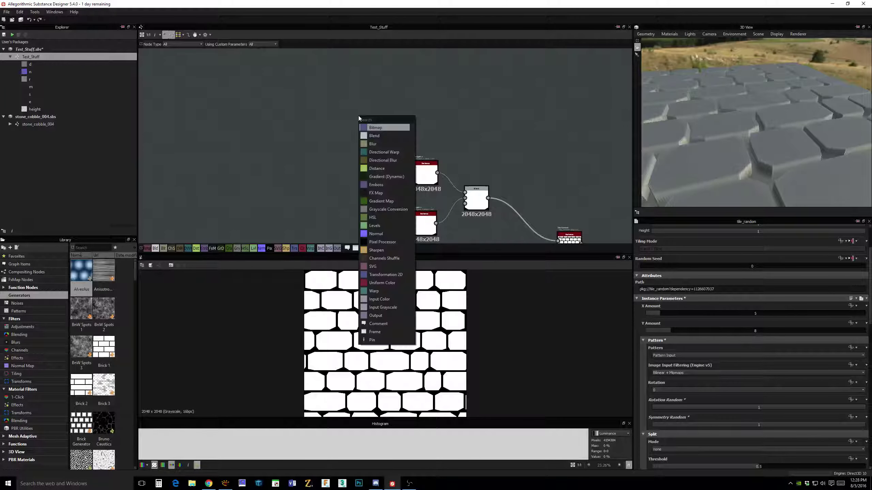
pyautogui.write('gr')
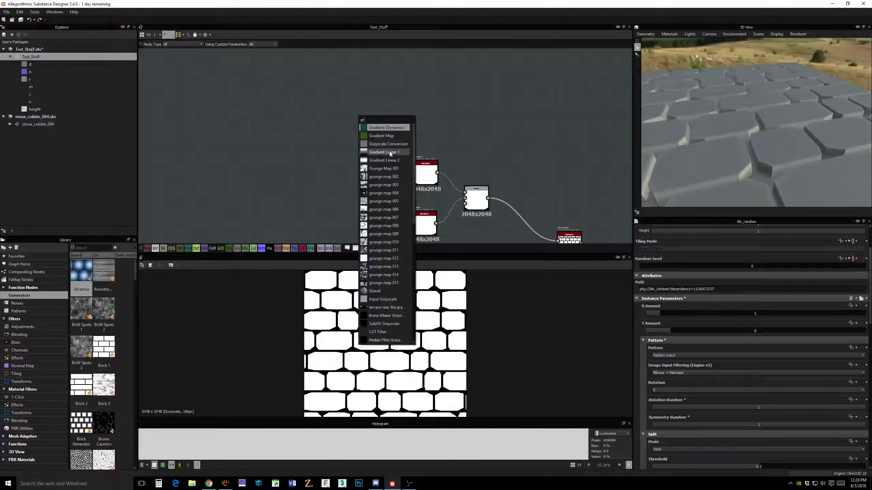
pyautogui.click(389, 152)
pyautogui.moveTo(360, 114); pyautogui.dragTo(338, 125)
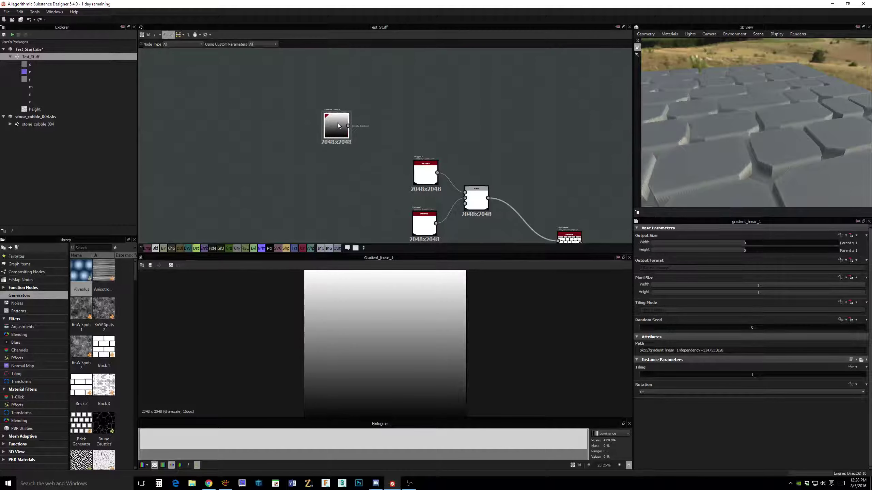
# - Add a Levels node fed by the gradient and move both above the stone-pattern nodes
pyautogui.press('space')
pyautogui.write('lev')
pyautogui.click(410, 140)
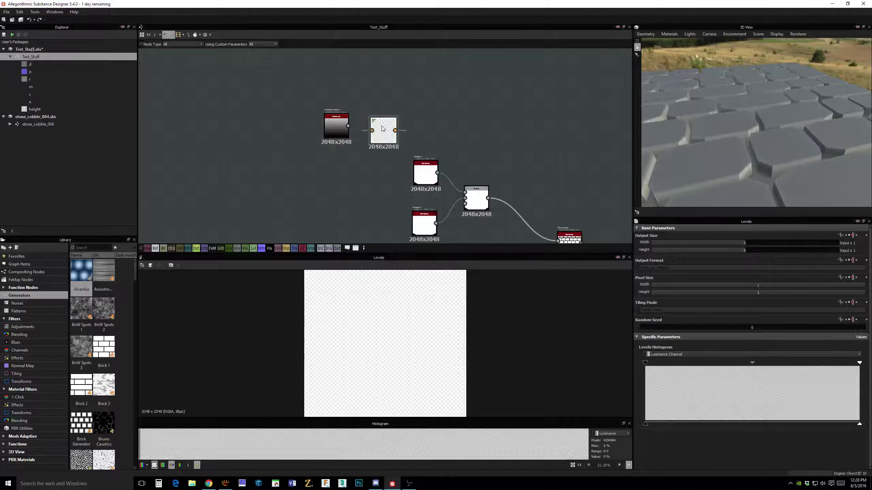
pyautogui.moveTo(392, 129); pyautogui.dragTo(384, 125)
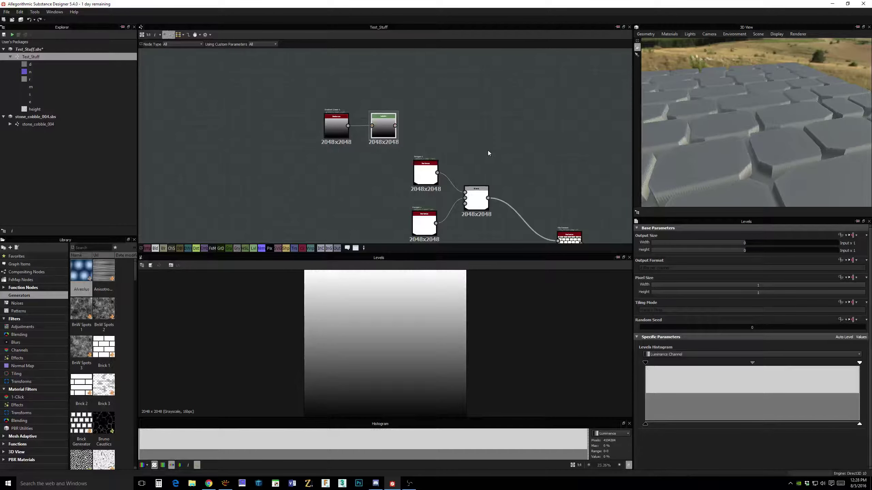
pyautogui.moveTo(487, 150); pyautogui.dragTo(472, 122, button='middle')
pyautogui.keyDown('shift'); pyautogui.click(324, 104); pyautogui.keyUp('shift')
pyautogui.moveTo(376, 110); pyautogui.dragTo(448, 97)
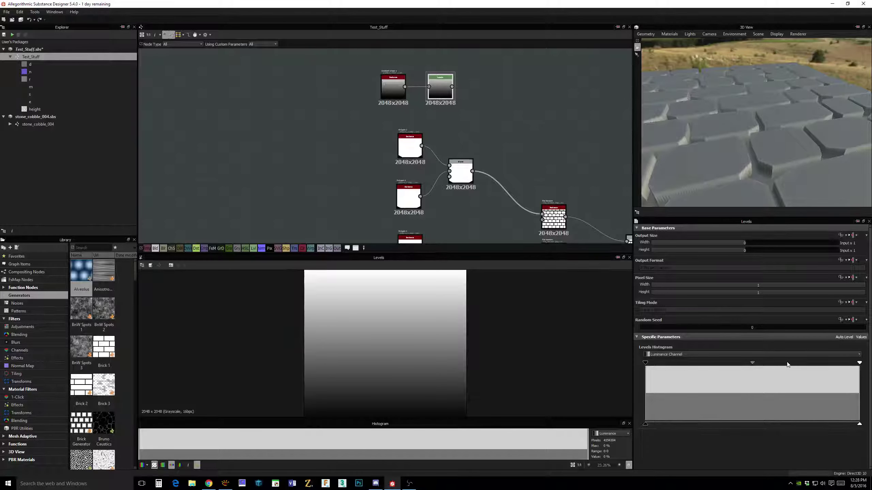
# - Plug the Levels-adjusted gradient into the green Blend node
pyautogui.scroll(-3, 501, 114)
pyautogui.moveTo(501, 113); pyautogui.dragTo(405, 120, button='middle')
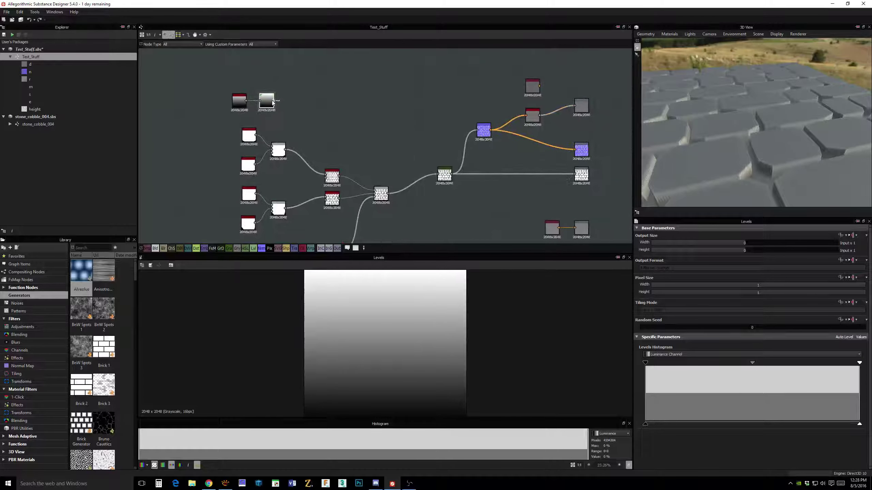
pyautogui.moveTo(399, 164); pyautogui.dragTo(440, 174)
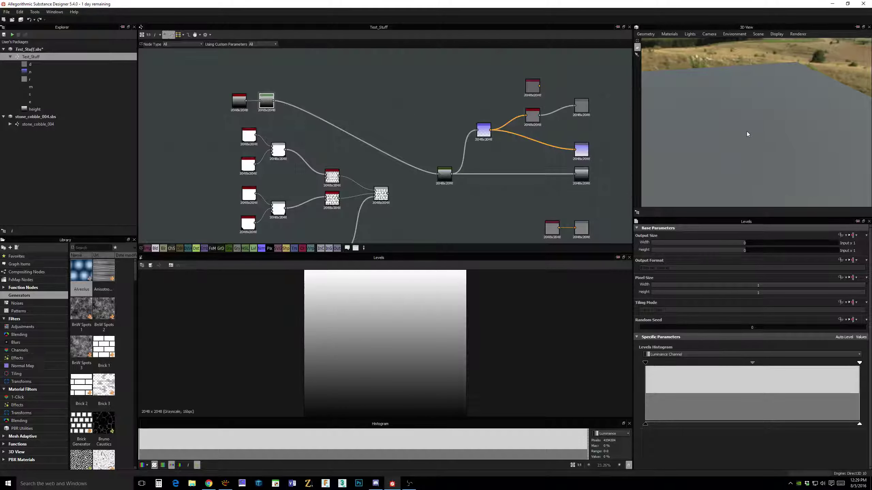
# - Raise the 3D preview material's height scale to 1
pyautogui.moveTo(753, 140); pyautogui.dragTo(743, 158)
pyautogui.moveTo(528, 201); pyautogui.dragTo(530, 165, button='middle')
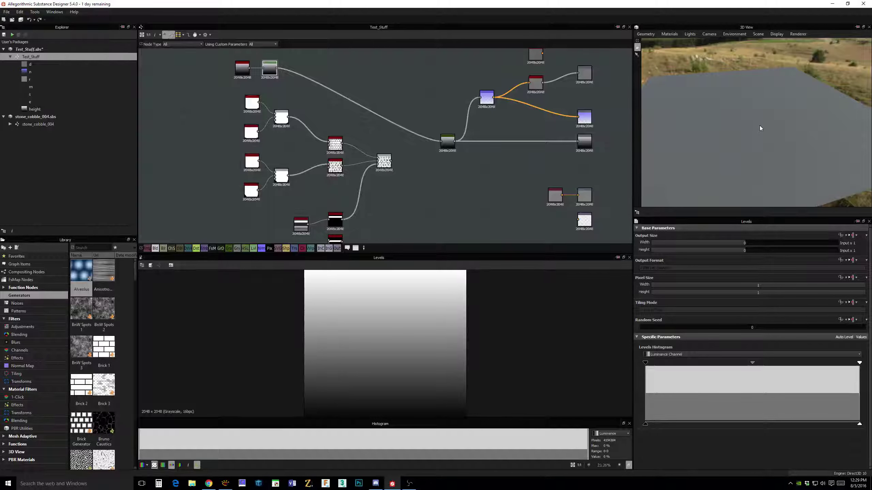
pyautogui.moveTo(764, 128); pyautogui.dragTo(746, 153)
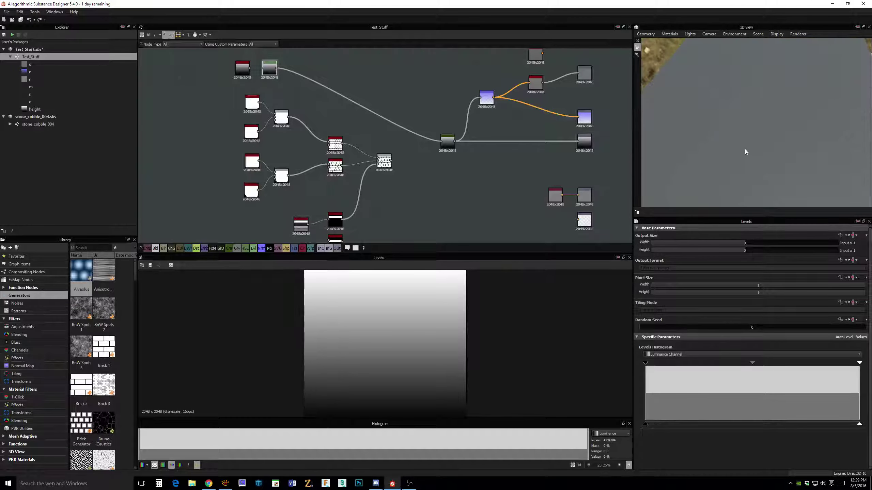
pyautogui.click(669, 35)
pyautogui.moveTo(684, 43)
pyautogui.click(714, 43)
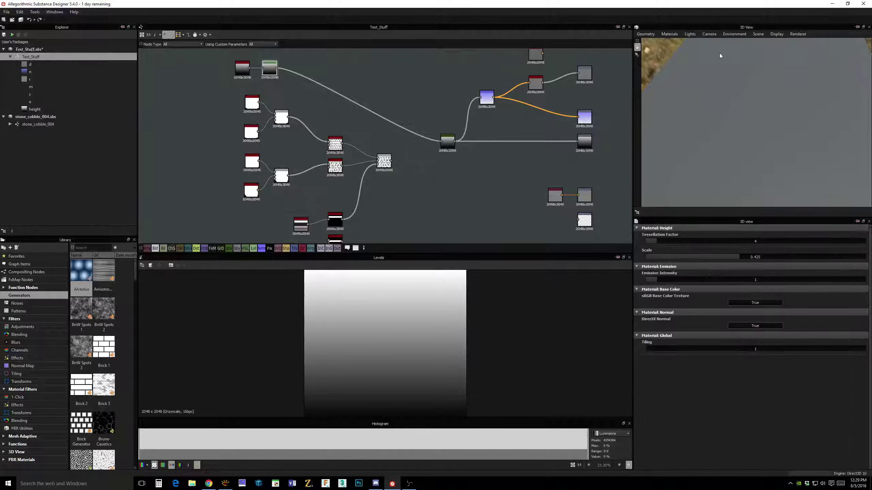
pyautogui.moveTo(733, 256); pyautogui.dragTo(865, 262)
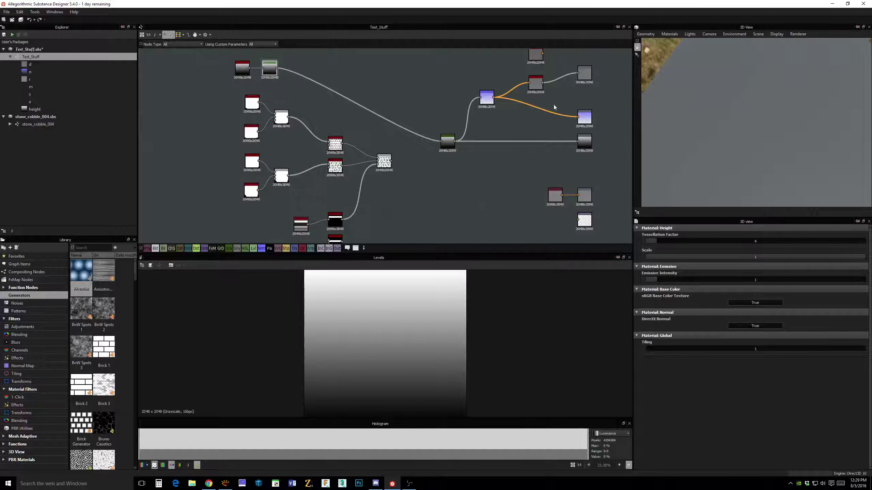
pyautogui.rightClick(617, 96)
pyautogui.click(647, 138)
pyautogui.moveTo(756, 131); pyautogui.dragTo(678, 160)
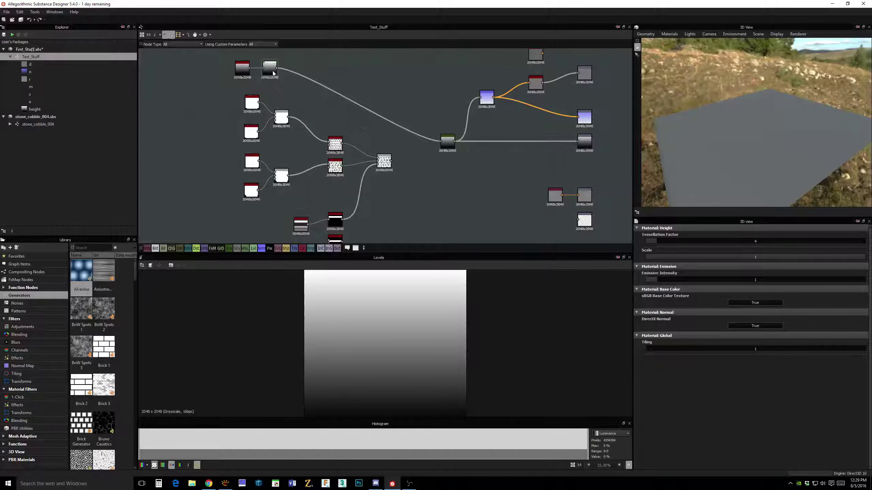
# - Brighten the Levels midtones and compare the result with the original linear gradient
pyautogui.moveTo(274, 72); pyautogui.dragTo(308, 75)
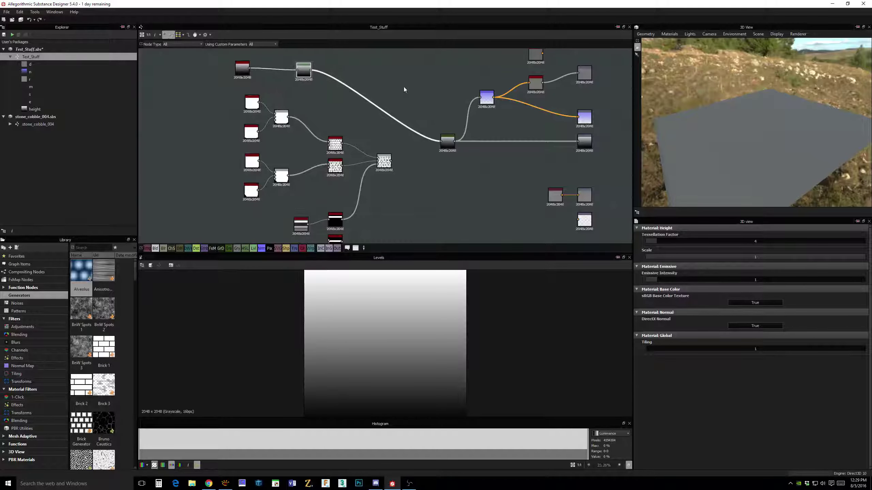
pyautogui.moveTo(404, 89); pyautogui.dragTo(435, 105, button='middle')
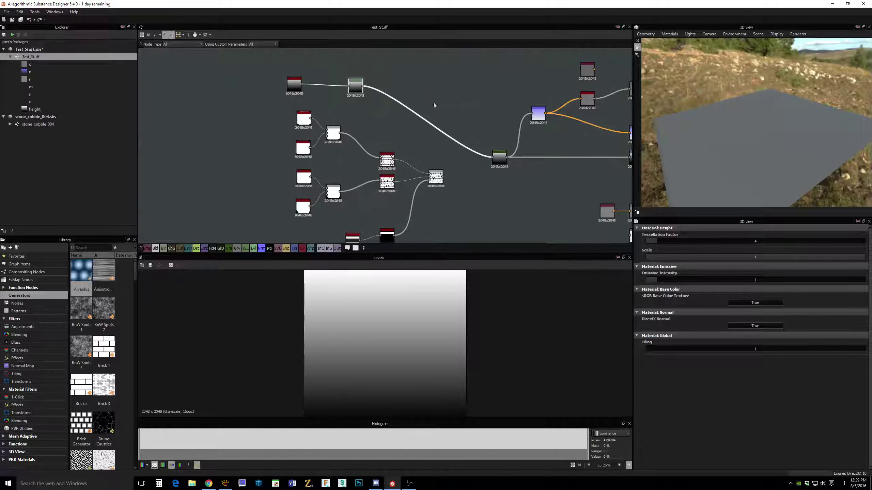
pyautogui.click(353, 91)
pyautogui.moveTo(758, 366); pyautogui.dragTo(690, 370)
pyautogui.scroll(2, 439, 346)
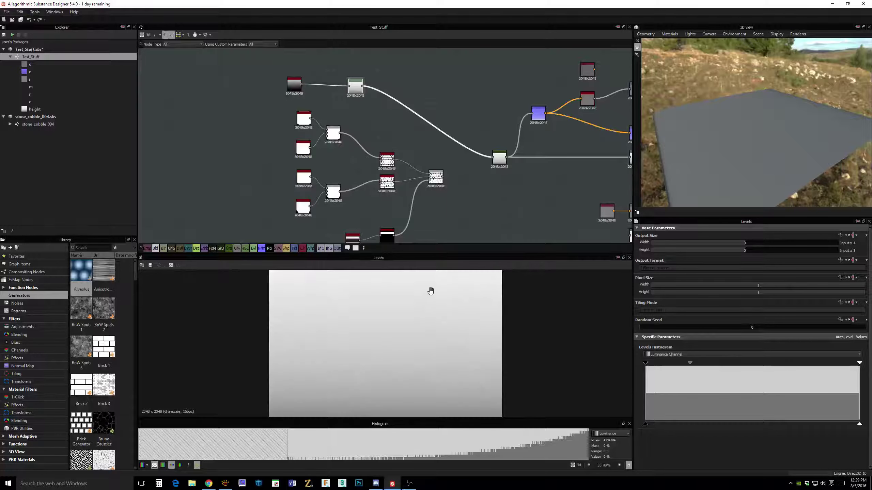
pyautogui.doubleClick(292, 86)
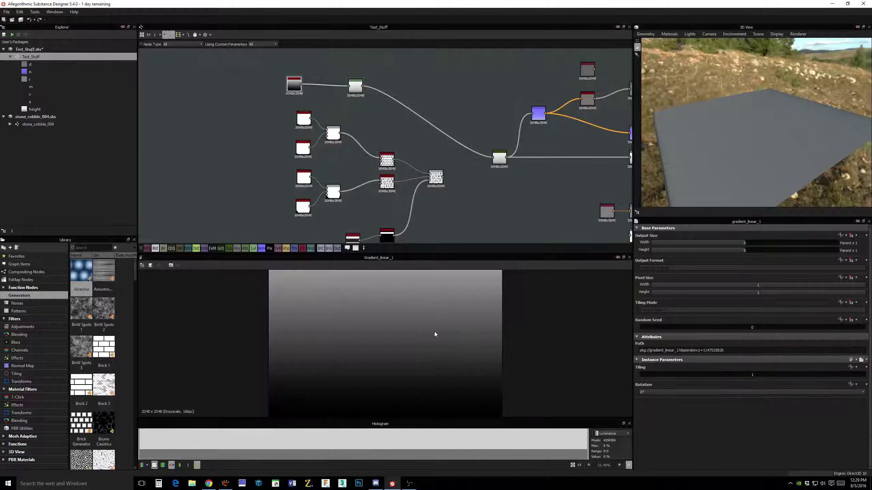
pyautogui.scroll(-3, 435, 333)
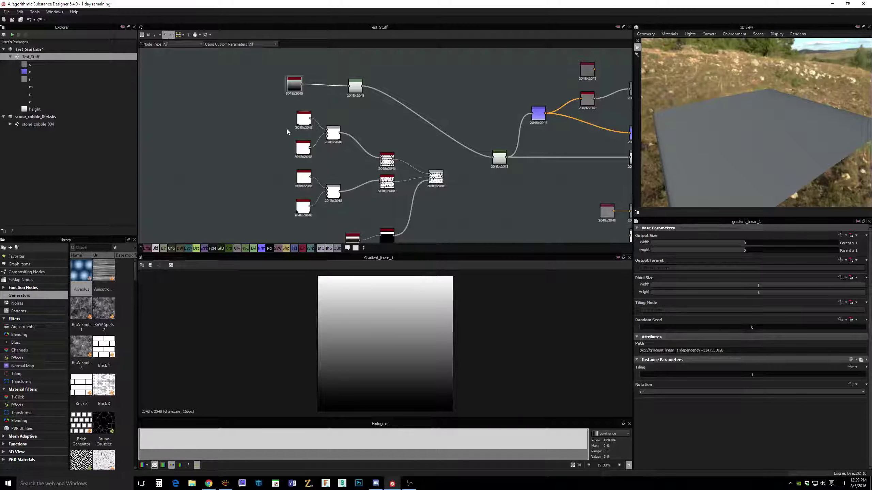
pyautogui.doubleClick(355, 85)
# - Brighten the Levels midtones a little more after checking the 3D preview
pyautogui.moveTo(801, 193); pyautogui.dragTo(779, 190)
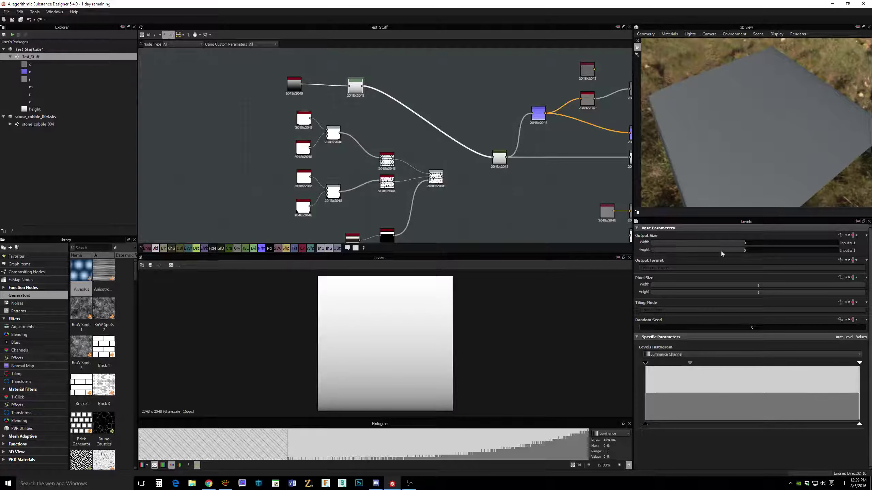
pyautogui.moveTo(747, 92); pyautogui.dragTo(834, 107)
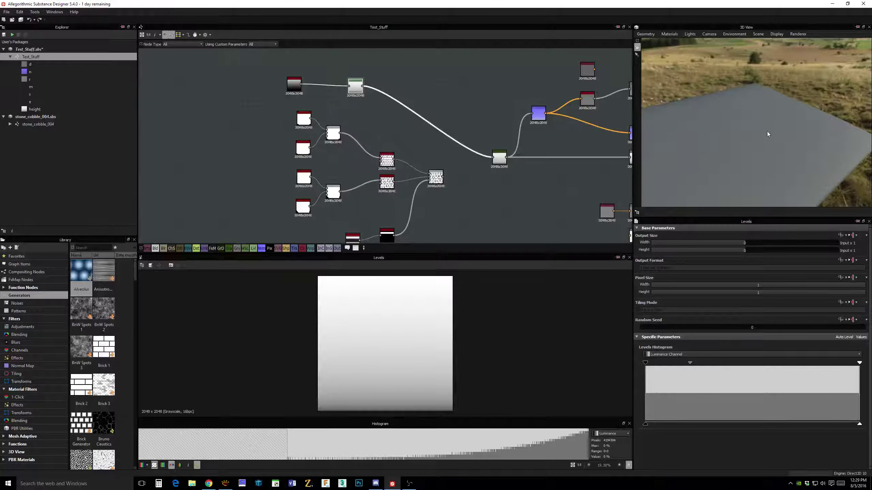
pyautogui.moveTo(804, 145); pyautogui.dragTo(741, 135)
pyautogui.moveTo(376, 91); pyautogui.dragTo(382, 106, button='middle')
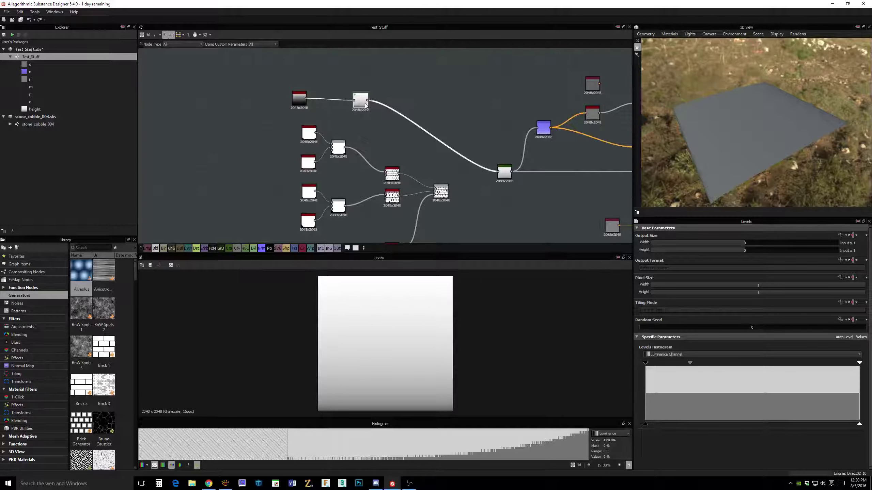
pyautogui.moveTo(365, 105); pyautogui.dragTo(364, 102)
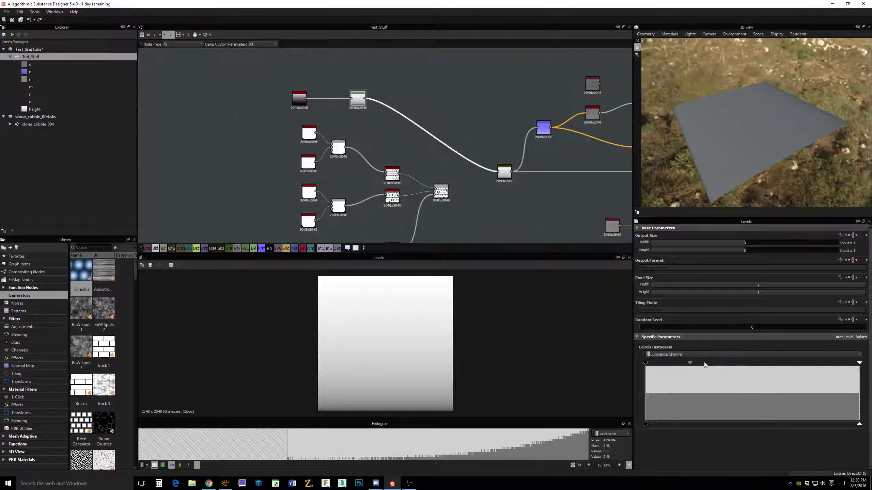
pyautogui.moveTo(692, 366); pyautogui.dragTo(683, 364)
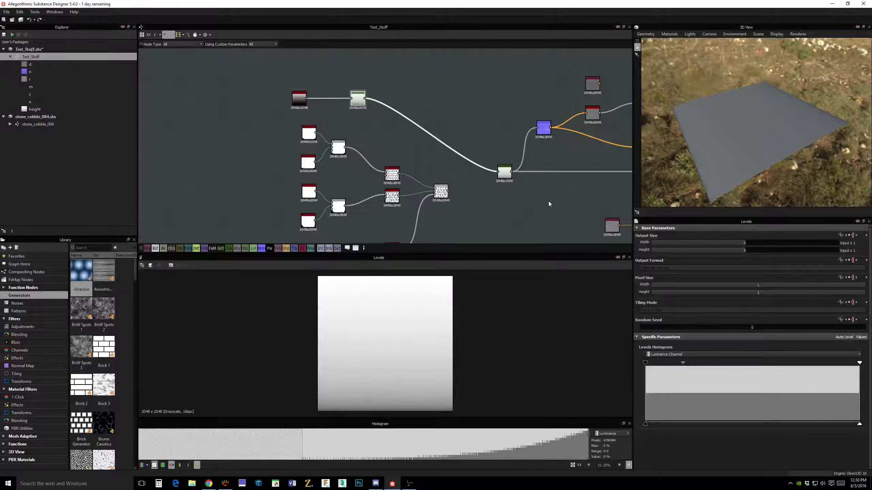
# - Reconnect the brick pattern into the green Blend node
pyautogui.moveTo(451, 192); pyautogui.dragTo(498, 171)
pyautogui.moveTo(473, 146); pyautogui.dragTo(546, 131, button='middle')
pyautogui.scroll(2, 518, 133)
# - Add a new Blend node using the 'bl' node search
pyautogui.moveTo(402, 132); pyautogui.dragTo(431, 132, button='middle')
pyautogui.click(431, 132)
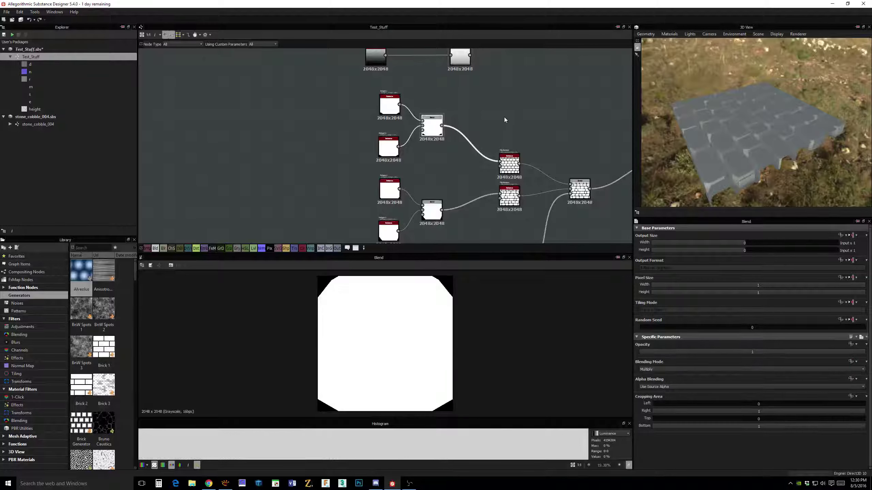
pyautogui.moveTo(518, 119); pyautogui.dragTo(527, 134, button='middle')
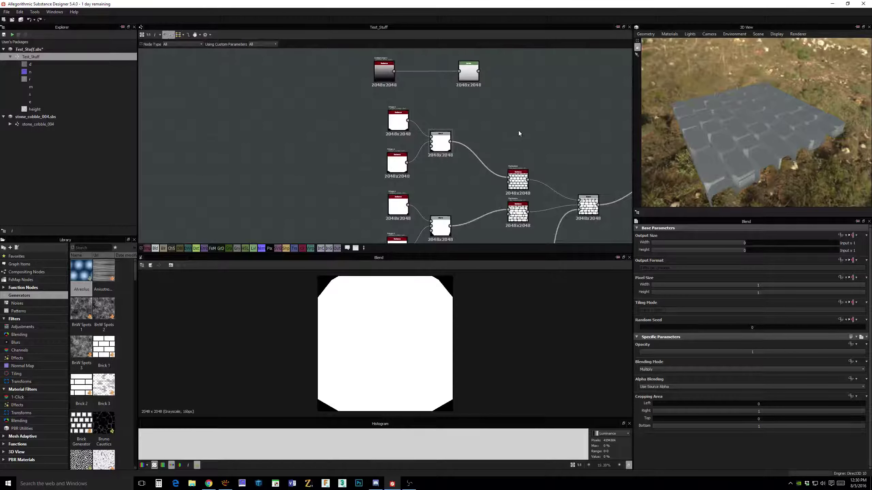
pyautogui.press('space')
pyautogui.write('bl')
pyautogui.click(507, 131)
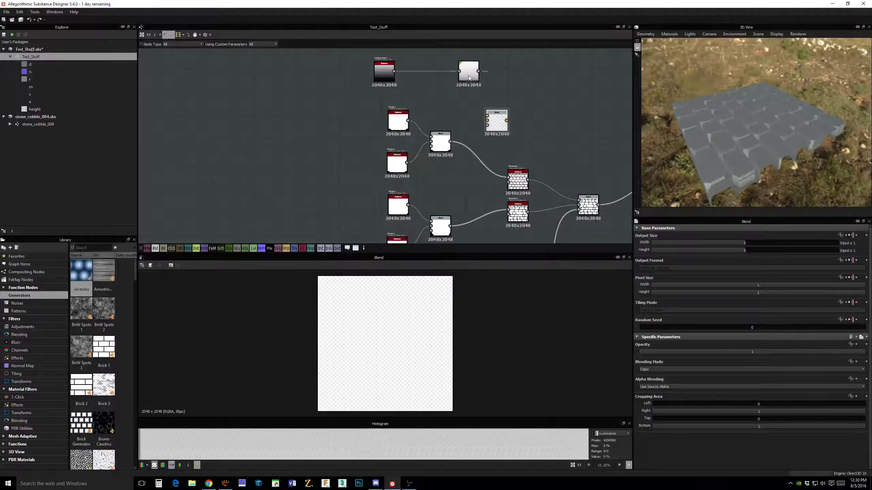
# - Connect the middle Blend into the new Blend and set its blending mode to Multiply
pyautogui.moveTo(467, 77); pyautogui.dragTo(484, 111)
pyautogui.moveTo(450, 141); pyautogui.dragTo(487, 120)
pyautogui.click(497, 124)
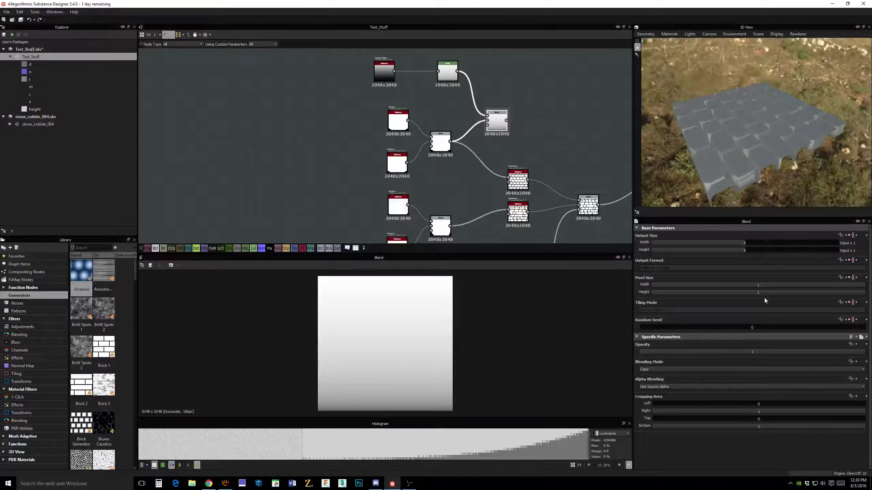
pyautogui.click(708, 371)
pyautogui.click(688, 389)
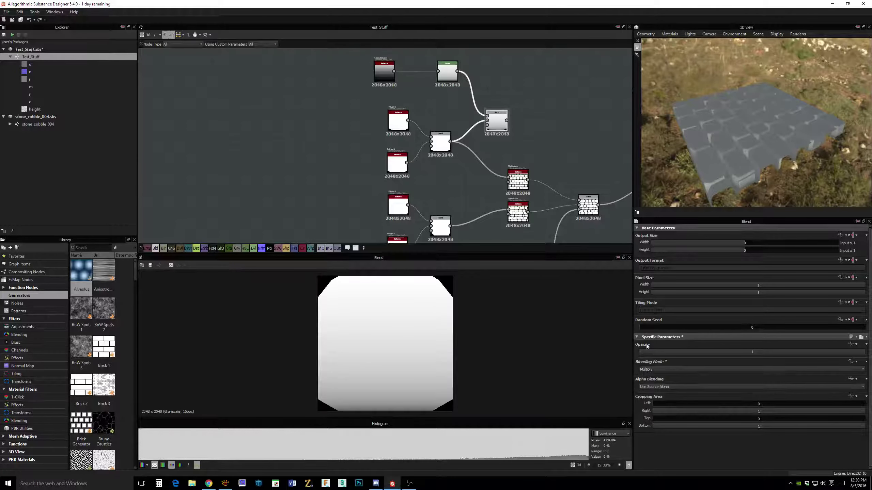
# - Compare the Multiply result with the middle Blend, tidy the top row, and feed it into Tile Random
pyautogui.click(438, 148)
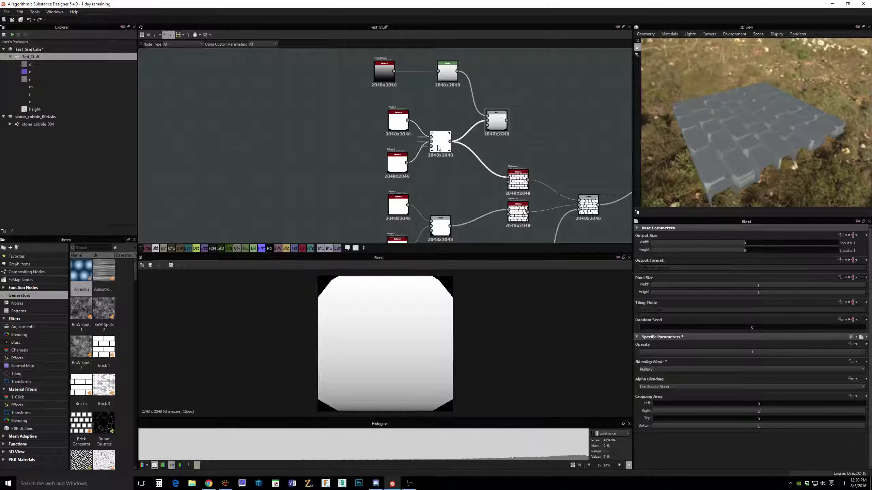
pyautogui.click(500, 116)
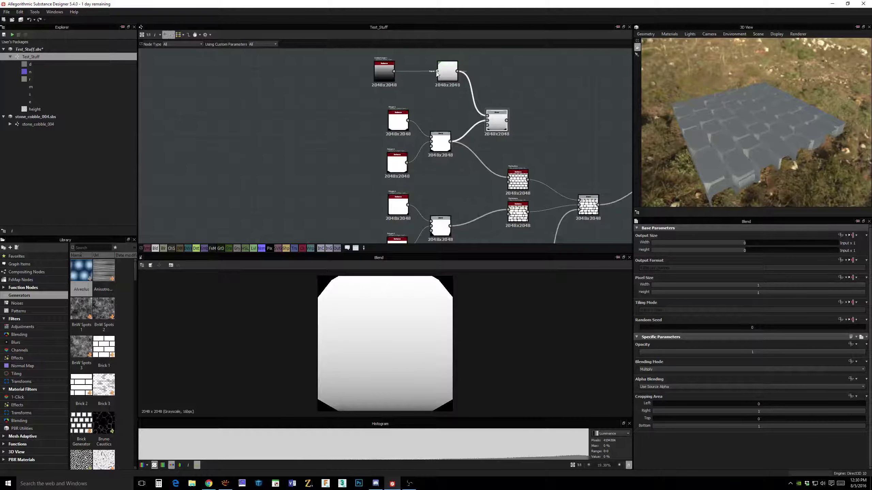
pyautogui.moveTo(391, 73); pyautogui.dragTo(359, 73)
pyautogui.moveTo(446, 73); pyautogui.dragTo(418, 73)
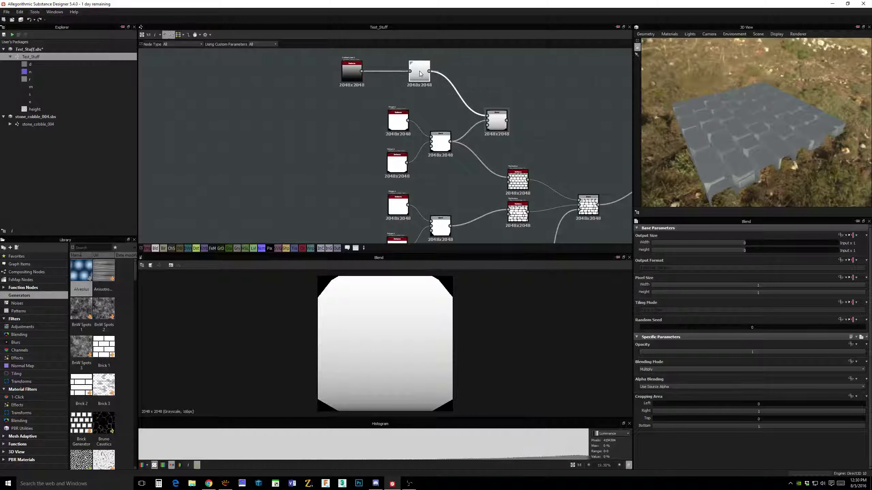
pyautogui.click(444, 141)
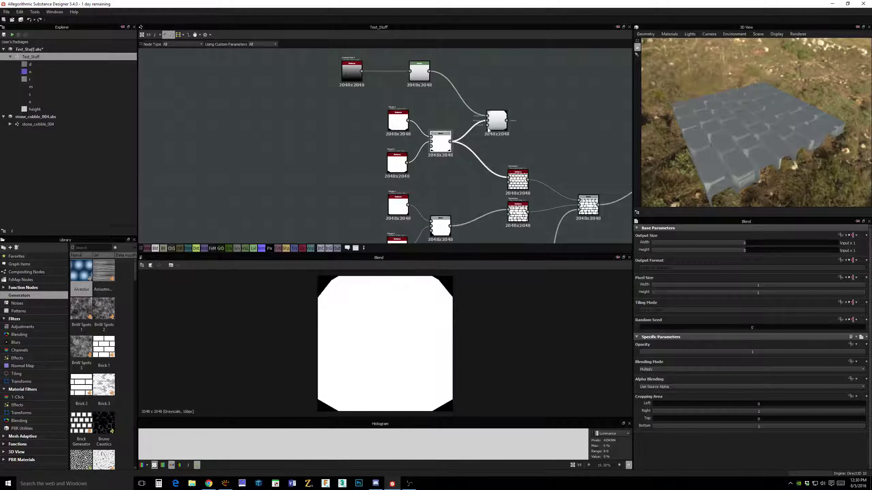
pyautogui.click(496, 120)
pyautogui.moveTo(534, 122); pyautogui.dragTo(524, 117, button='middle')
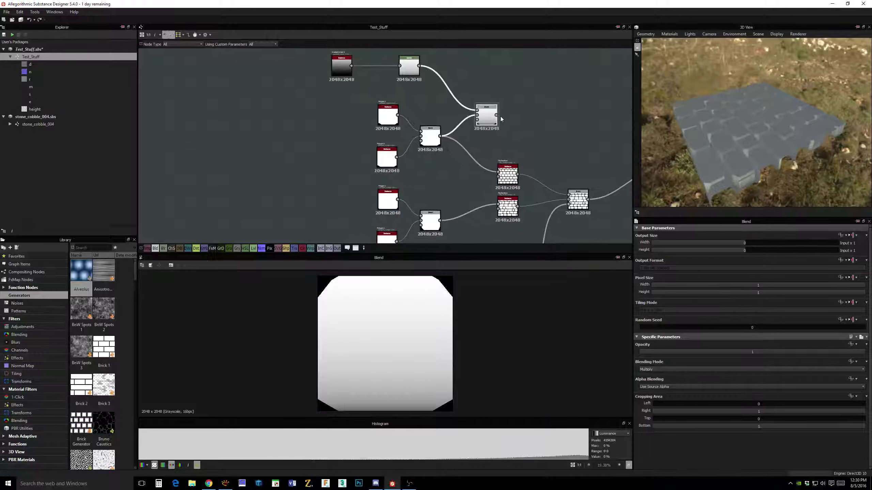
pyautogui.moveTo(496, 115); pyautogui.dragTo(498, 171)
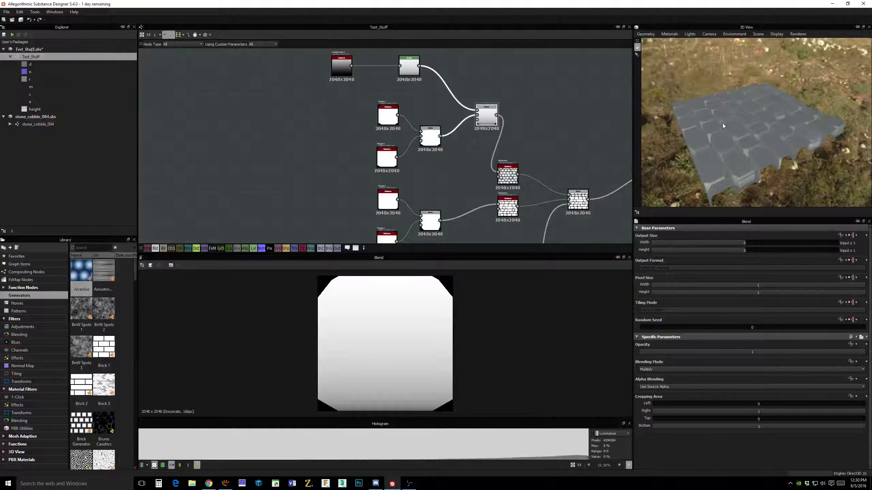
pyautogui.moveTo(766, 146); pyautogui.dragTo(721, 153)
# - Rebalance the Levels midtones and raise its output minimum, then preview the Tile Random stones
pyautogui.click(409, 66)
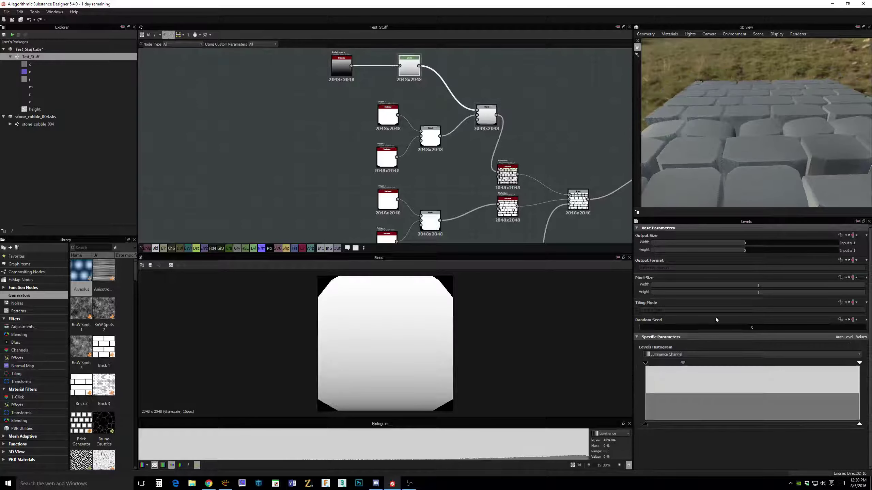
pyautogui.moveTo(683, 363); pyautogui.dragTo(756, 366)
pyautogui.moveTo(760, 151)
pyautogui.mouseDown()
pyautogui.moveTo(776, 161)
pyautogui.moveTo(829, 161)
pyautogui.moveTo(774, 175)
pyautogui.moveTo(664, 155)
pyautogui.moveTo(747, 155)
pyautogui.moveTo(750, 162)
pyautogui.moveTo(687, 155)
pyautogui.moveTo(709, 161)
pyautogui.moveTo(824, 147)
pyautogui.moveTo(729, 169)
pyautogui.moveTo(758, 162)
pyautogui.mouseUp()
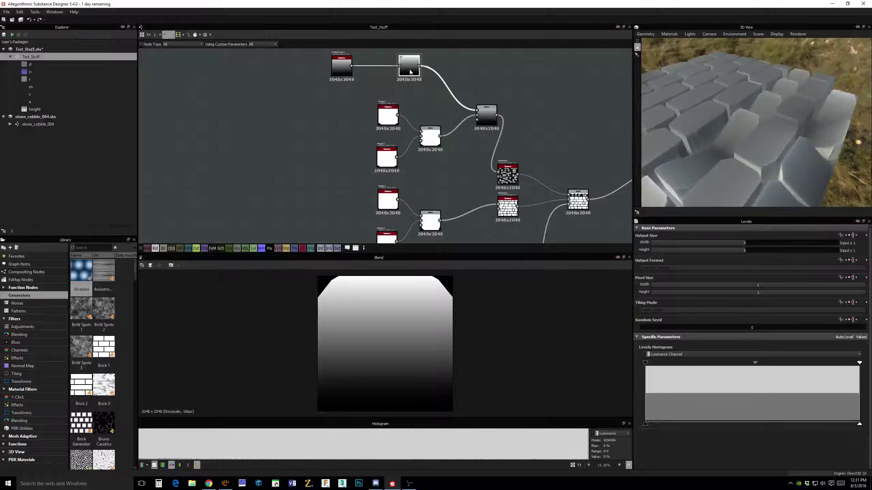
pyautogui.moveTo(755, 363); pyautogui.dragTo(688, 369)
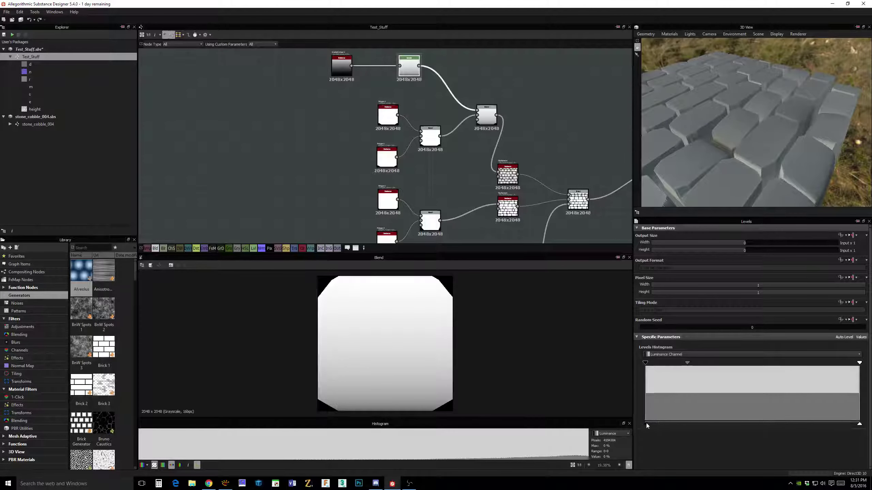
pyautogui.moveTo(646, 424); pyautogui.dragTo(683, 425)
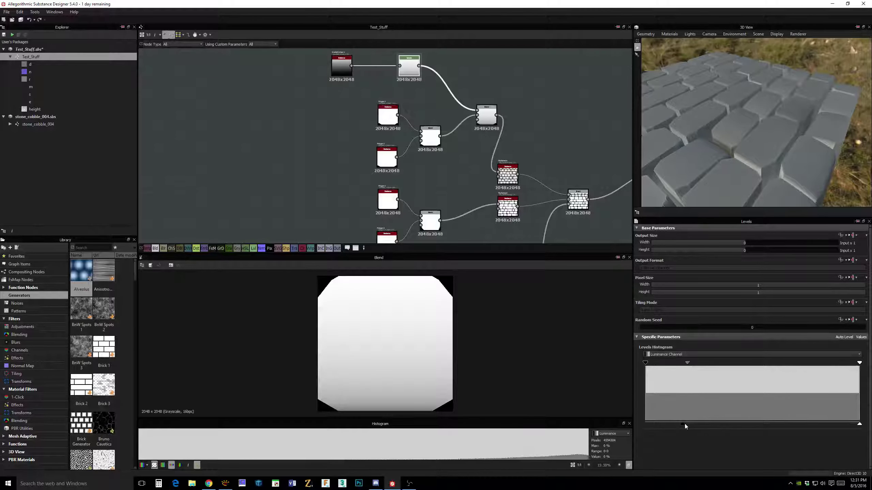
pyautogui.moveTo(685, 425)
pyautogui.mouseDown()
pyautogui.moveTo(695, 425)
pyautogui.moveTo(674, 425)
pyautogui.moveTo(684, 424)
pyautogui.mouseUp()
pyautogui.moveTo(687, 362)
pyautogui.mouseDown()
pyautogui.moveTo(719, 364)
pyautogui.moveTo(678, 368)
pyautogui.mouseUp()
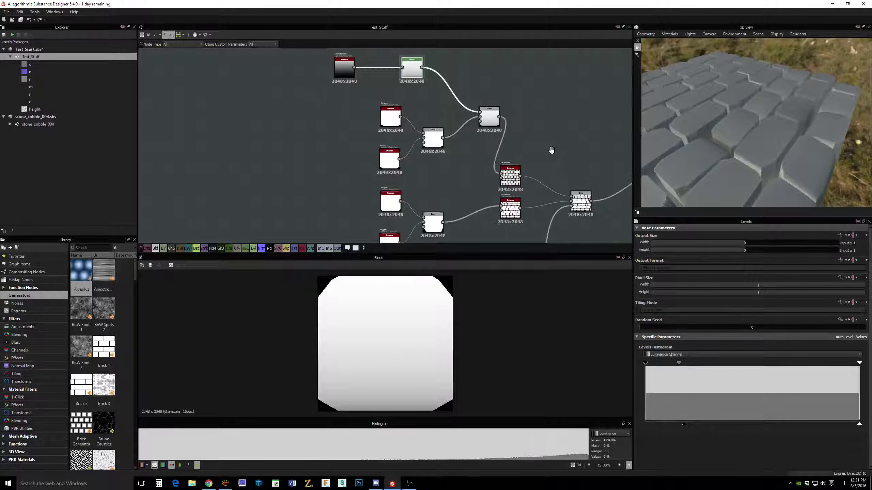
pyautogui.moveTo(551, 136); pyautogui.dragTo(518, 161, button='middle')
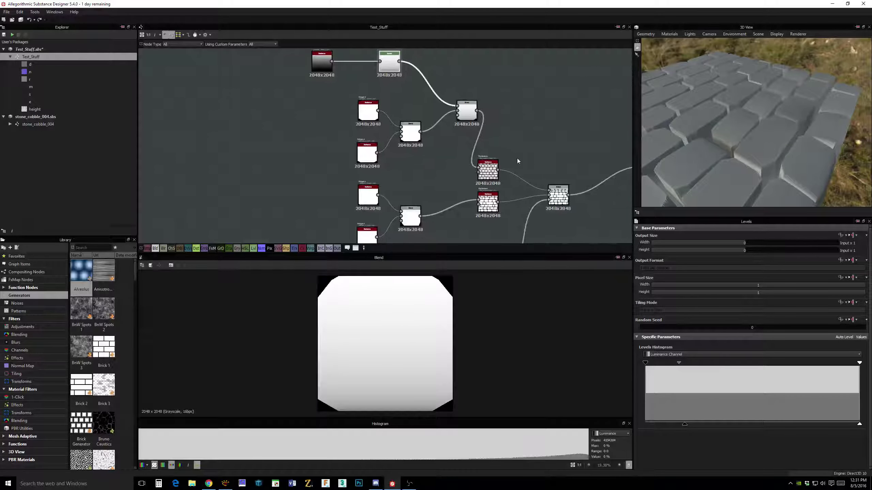
pyautogui.doubleClick(490, 170)
# - Inspect the cobblestone slabs up close in the 3D preview
pyautogui.scroll(1, 442, 336)
pyautogui.scroll(3, 432, 333)
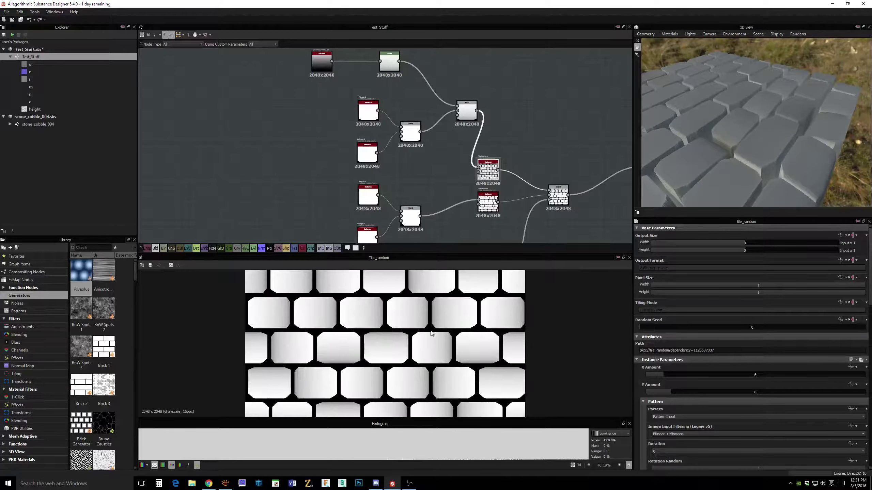
pyautogui.moveTo(660, 185); pyautogui.dragTo(703, 173)
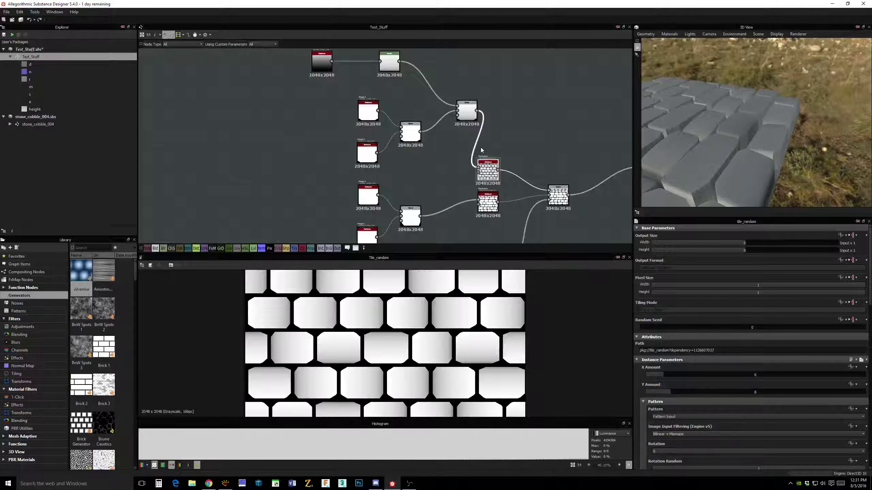
pyautogui.click(468, 112)
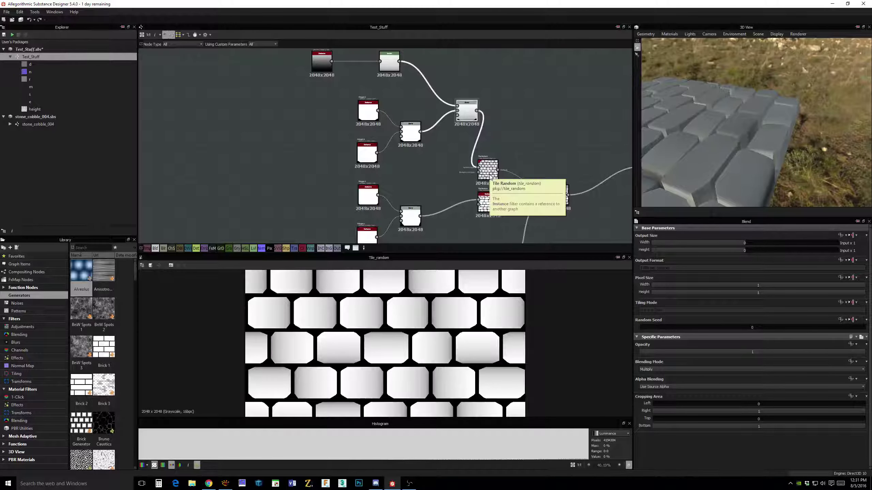
pyautogui.moveTo(764, 175); pyautogui.dragTo(798, 137)
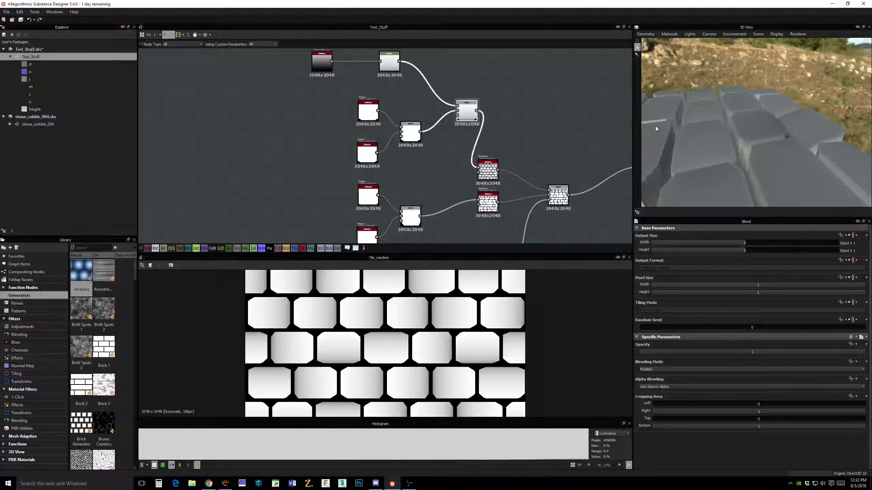
# - Move the upper Polygon/Blend groups and the upper-right Blend left to compact the graph
pyautogui.press('f')
pyautogui.moveTo(409, 123); pyautogui.dragTo(431, 168)
pyautogui.moveTo(474, 188); pyautogui.dragTo(474, 136, button='middle')
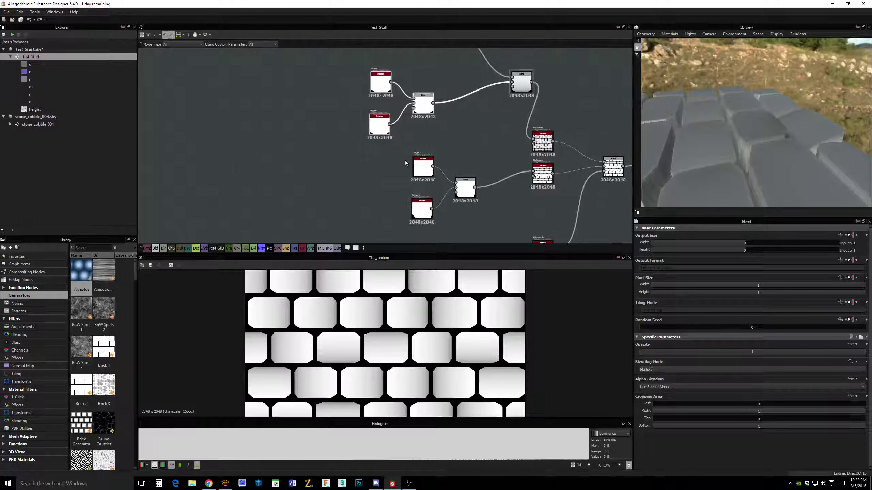
pyautogui.moveTo(393, 157); pyautogui.dragTo(425, 203)
pyautogui.moveTo(486, 156); pyautogui.dragTo(479, 175, button='middle')
pyautogui.moveTo(512, 106); pyautogui.dragTo(484, 106)
pyautogui.moveTo(496, 141); pyautogui.dragTo(492, 151, button='middle')
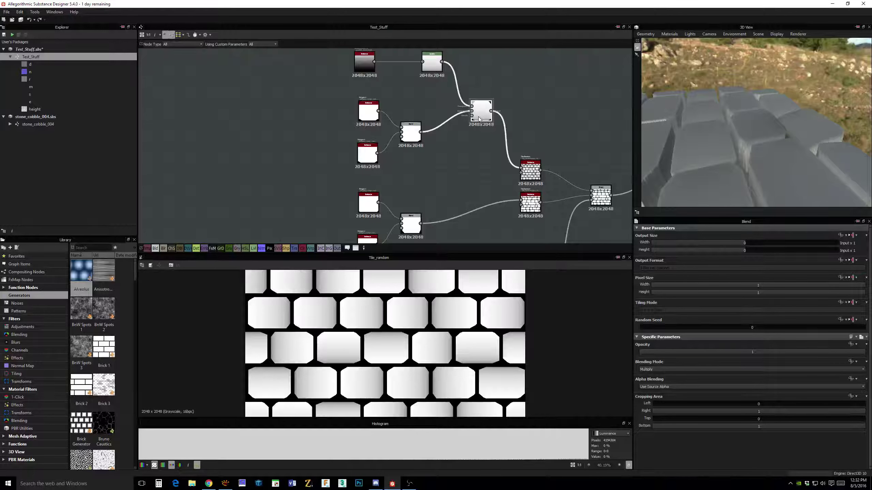
# - Paste a Multiply Blend copy, wire in Levels and the stone Blend, and feed the lower Tile Random
pyautogui.hotkey('ctrl', 'v')
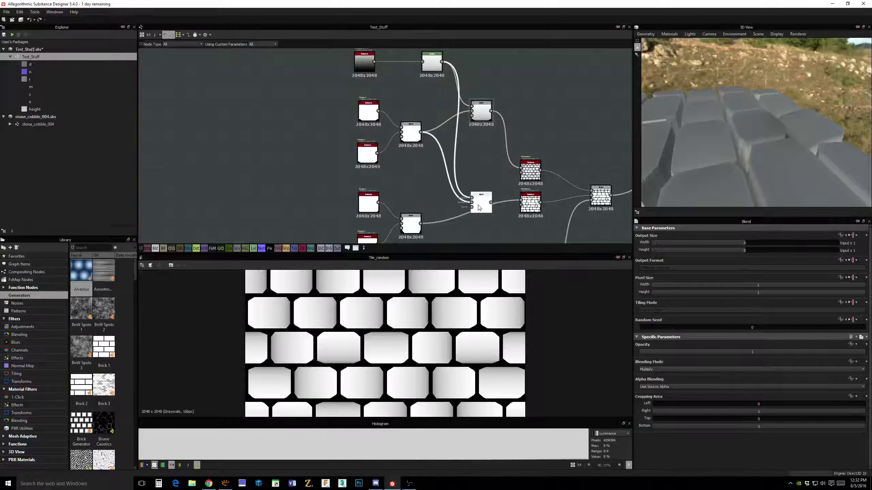
pyautogui.moveTo(479, 211)
pyautogui.mouseDown()
pyautogui.moveTo(486, 231)
pyautogui.moveTo(477, 218)
pyautogui.moveTo(483, 184)
pyautogui.moveTo(521, 201)
pyautogui.moveTo(489, 199)
pyautogui.moveTo(489, 208)
pyautogui.mouseUp()
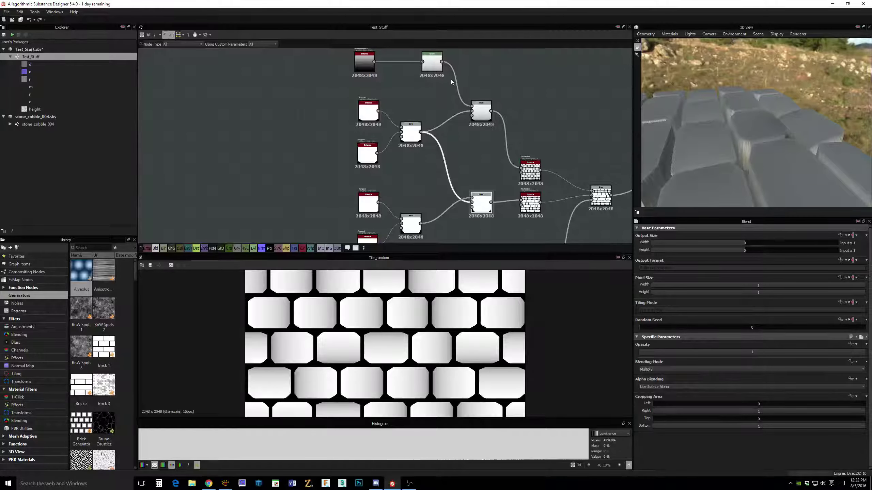
pyautogui.moveTo(441, 67); pyautogui.dragTo(474, 205)
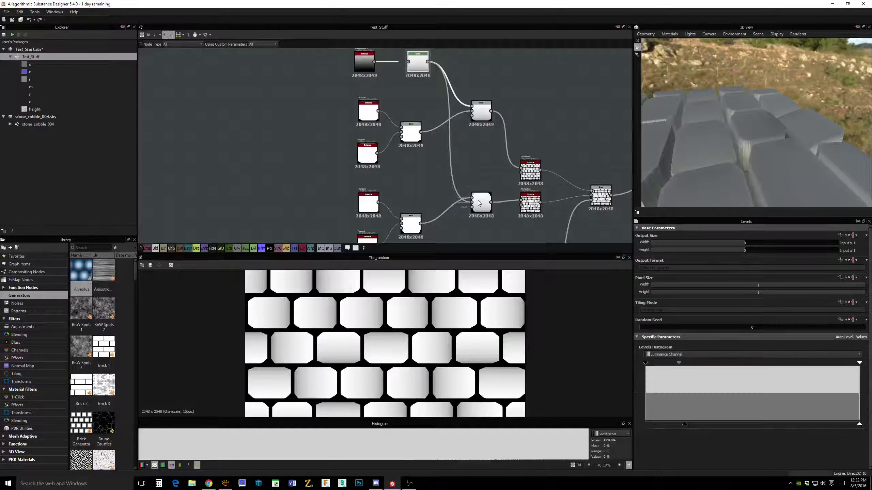
pyautogui.moveTo(429, 63); pyautogui.dragTo(473, 204)
pyautogui.moveTo(420, 224); pyautogui.dragTo(472, 203)
pyautogui.click(481, 202)
pyautogui.moveTo(720, 139)
pyautogui.mouseDown()
pyautogui.moveTo(724, 149)
pyautogui.moveTo(652, 160)
pyautogui.moveTo(718, 148)
pyautogui.moveTo(729, 172)
pyautogui.moveTo(634, 159)
pyautogui.moveTo(869, 143)
pyautogui.moveTo(733, 166)
pyautogui.moveTo(691, 150)
pyautogui.moveTo(729, 134)
pyautogui.moveTo(729, 154)
pyautogui.moveTo(730, 127)
pyautogui.mouseUp()
# - Lower the default preview material's height scale to 0.284
pyautogui.click(673, 35)
pyautogui.moveTo(677, 44)
pyautogui.click(705, 43)
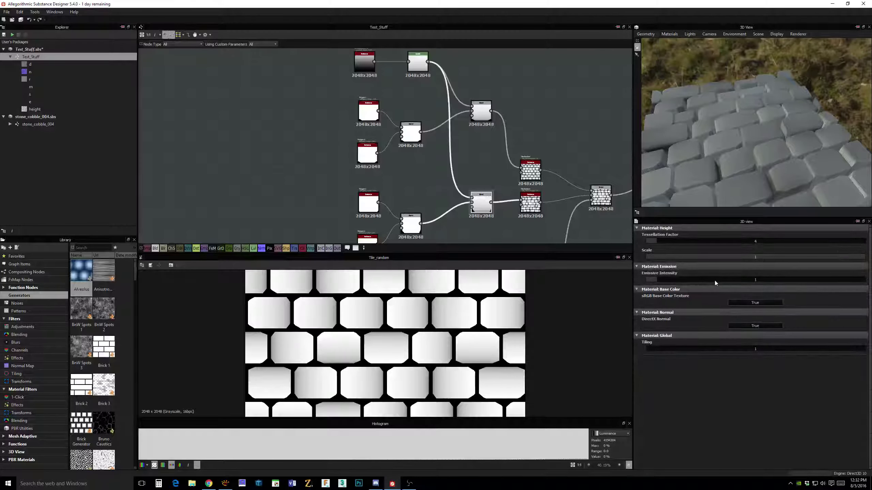
pyautogui.moveTo(794, 258); pyautogui.dragTo(704, 260)
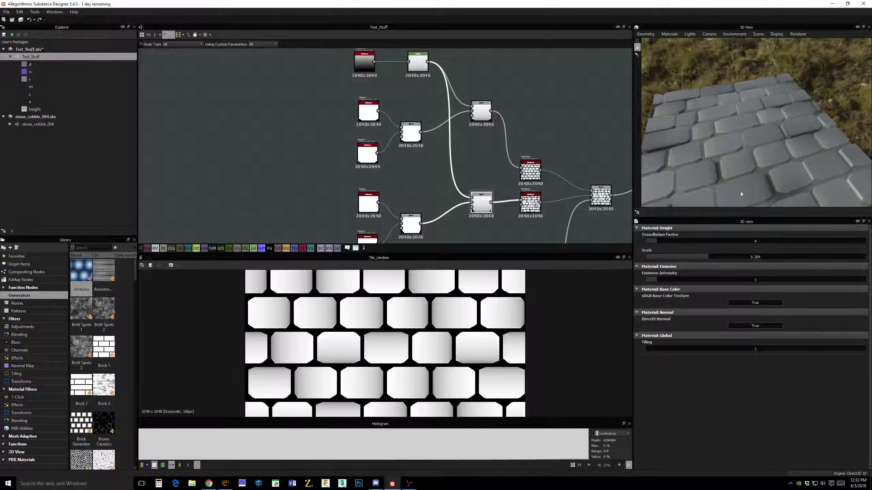
pyautogui.moveTo(729, 158); pyautogui.dragTo(743, 169)
# - Move the left cluster of nodes further left
pyautogui.scroll(-3, 510, 140)
pyautogui.moveTo(549, 166); pyautogui.dragTo(436, 114, button='middle')
pyautogui.scroll(-1, 480, 145)
pyautogui.scroll(-1, 436, 115)
pyautogui.moveTo(352, 71); pyautogui.dragTo(519, 233)
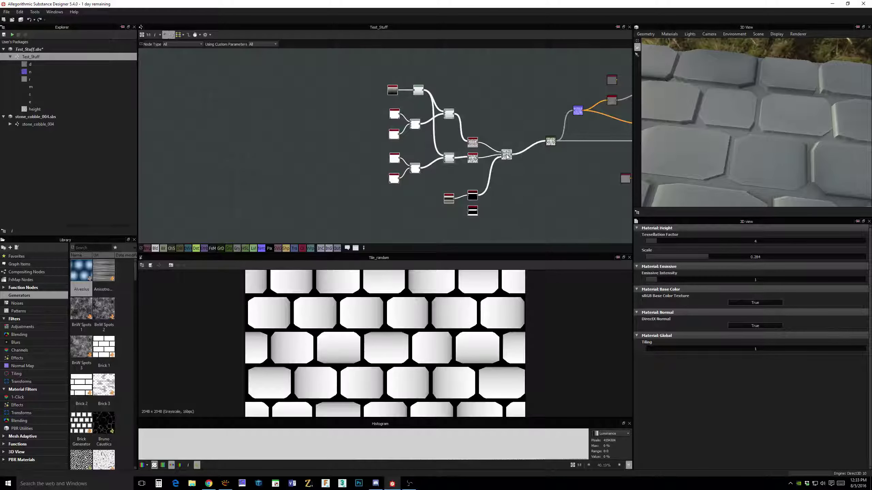
pyautogui.moveTo(506, 154); pyautogui.dragTo(387, 158)
pyautogui.moveTo(460, 130); pyautogui.dragTo(480, 142, button='middle')
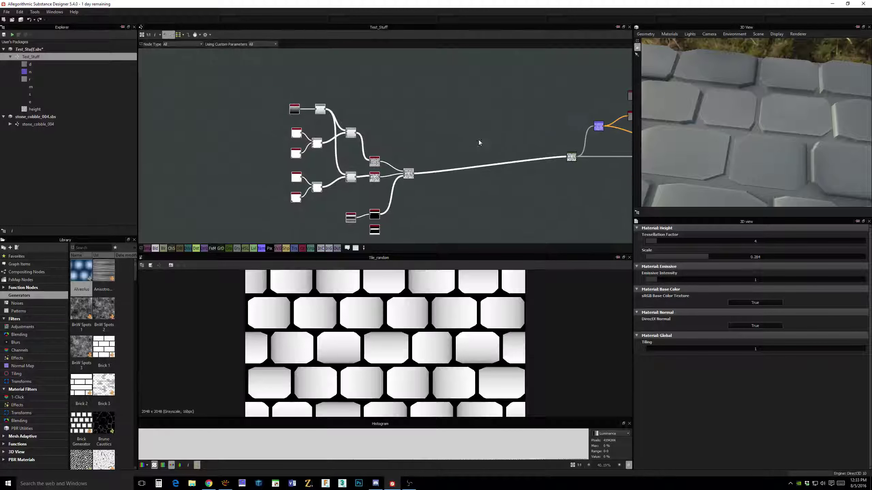
# - Delete the bottom Tile Random node and move the small grey node up-left
pyautogui.scroll(1, 393, 231)
pyautogui.click(373, 230)
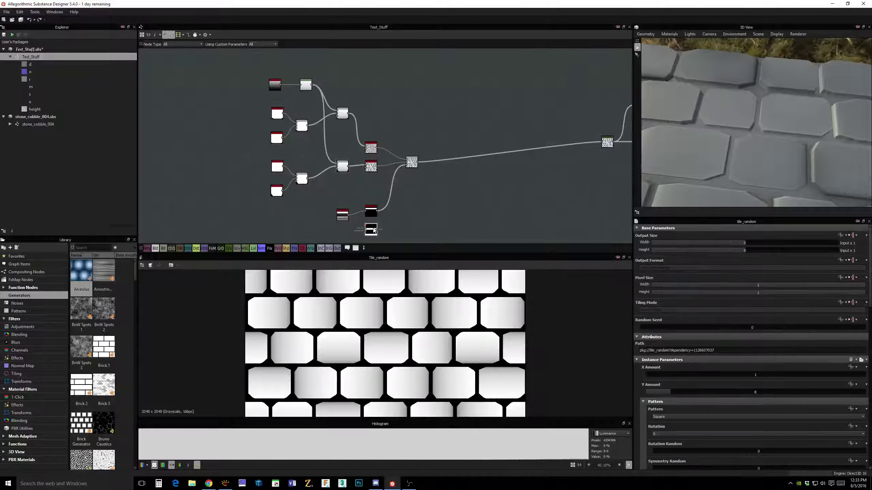
pyautogui.press('Delete')
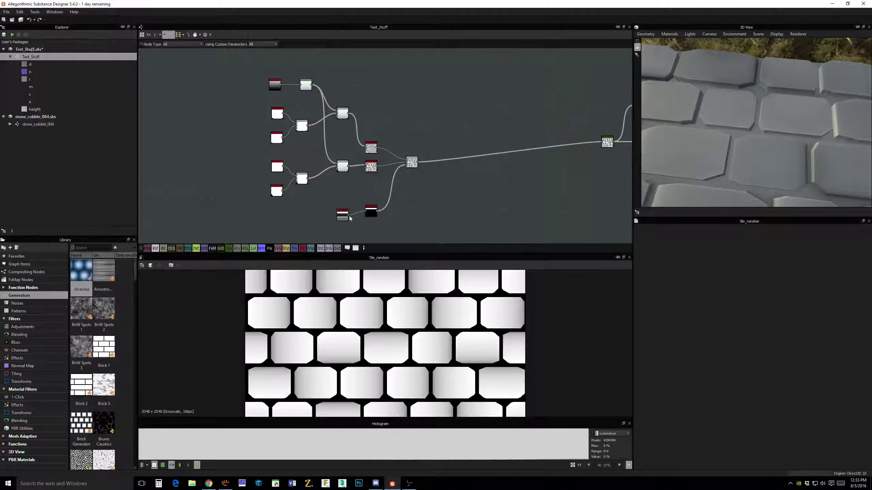
pyautogui.moveTo(349, 218); pyautogui.dragTo(368, 207)
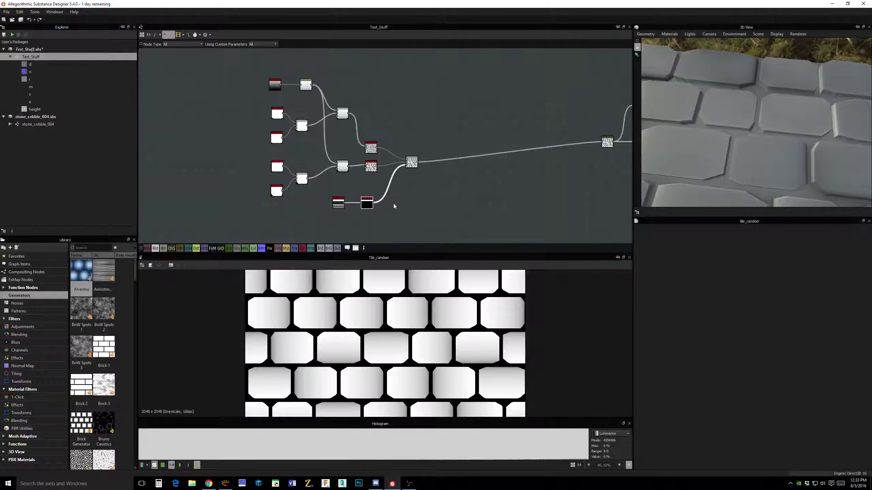
pyautogui.moveTo(437, 202); pyautogui.dragTo(568, 190, button='middle')
pyautogui.moveTo(770, 145); pyautogui.dragTo(809, 142)
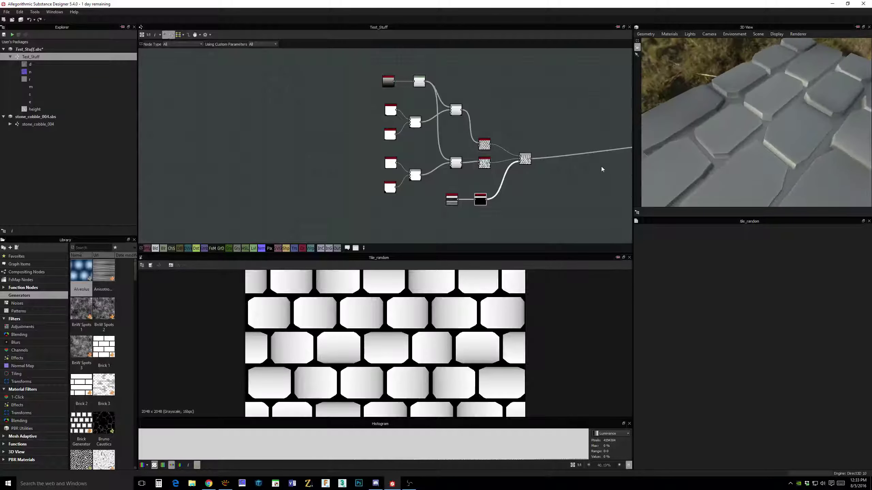
# - Move the middle Blend and its two Instance inputs to the left
pyautogui.scroll(5, 460, 189)
pyautogui.moveTo(470, 166); pyautogui.dragTo(497, 212, button='middle')
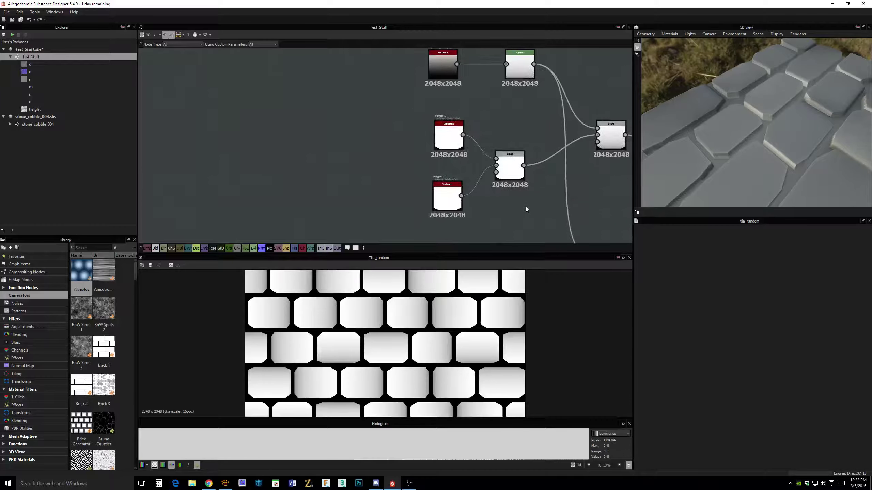
pyautogui.click(510, 168)
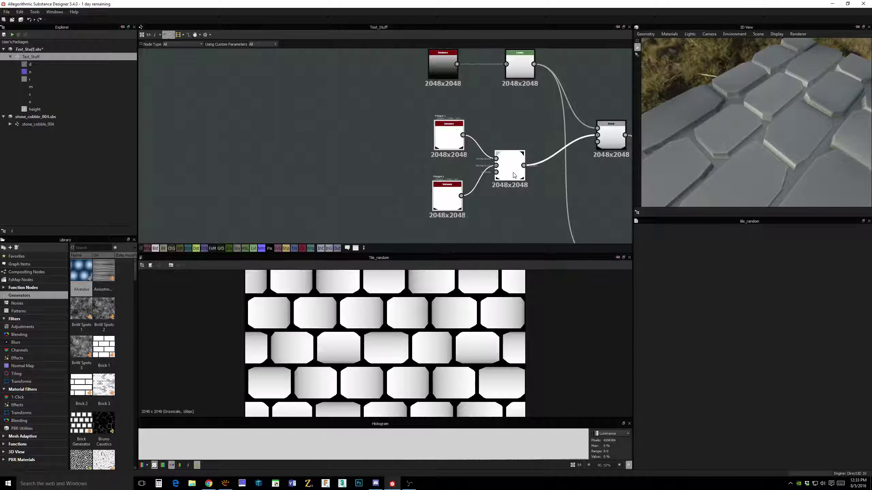
pyautogui.moveTo(514, 175); pyautogui.dragTo(393, 146)
pyautogui.click(495, 195)
pyautogui.moveTo(489, 182); pyautogui.dragTo(453, 187, button='middle')
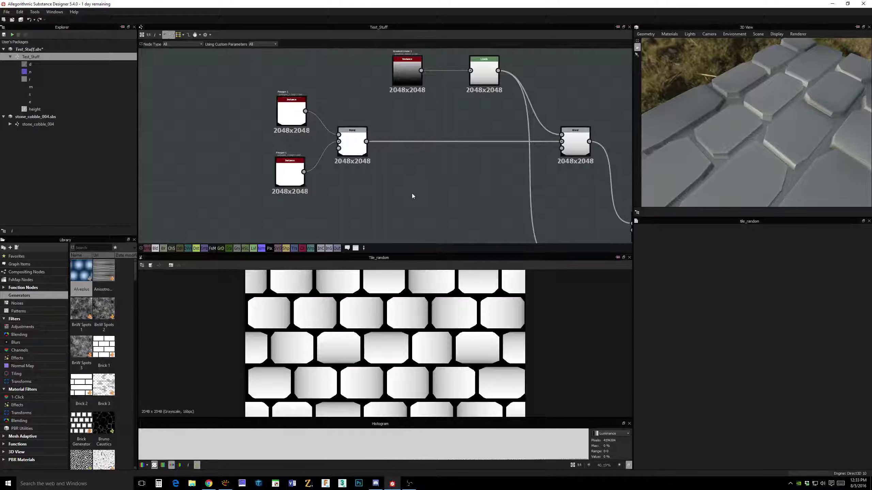
# - Add a Polygon 1 node with an inverted gradient and seven sides
pyautogui.press('space')
pyautogui.write('pol')
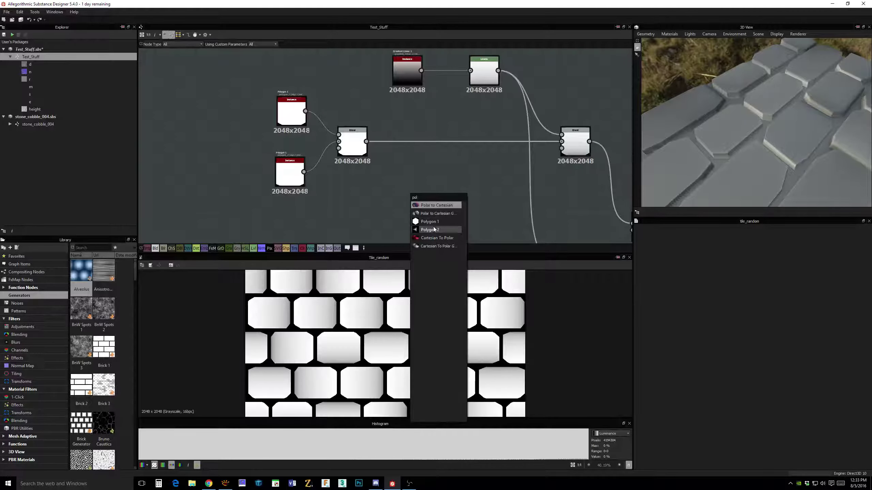
pyautogui.click(426, 222)
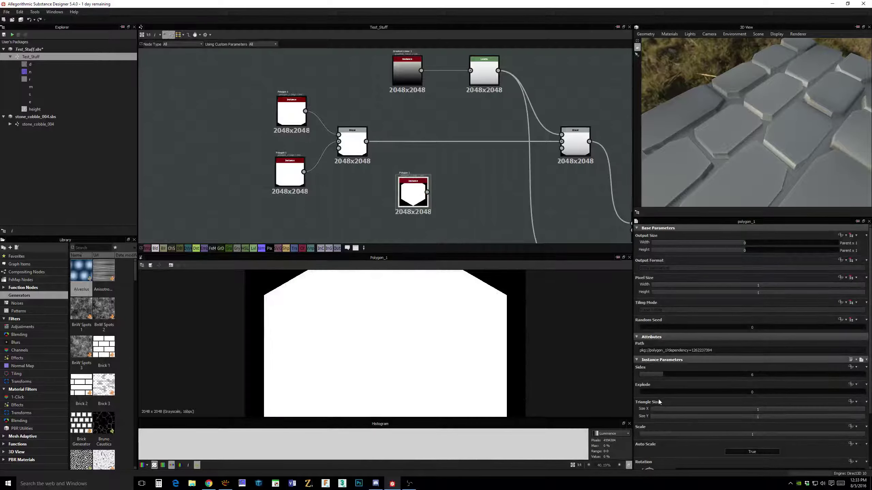
pyautogui.scroll(-2, 733, 439)
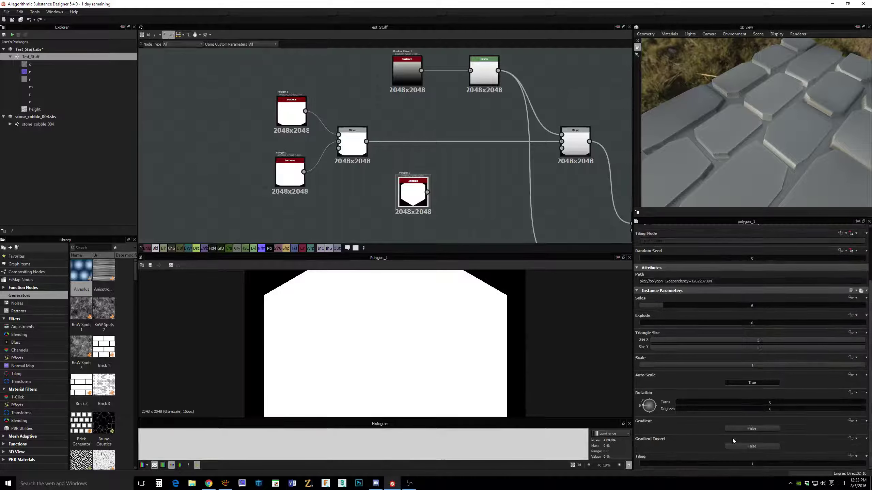
pyautogui.click(752, 429)
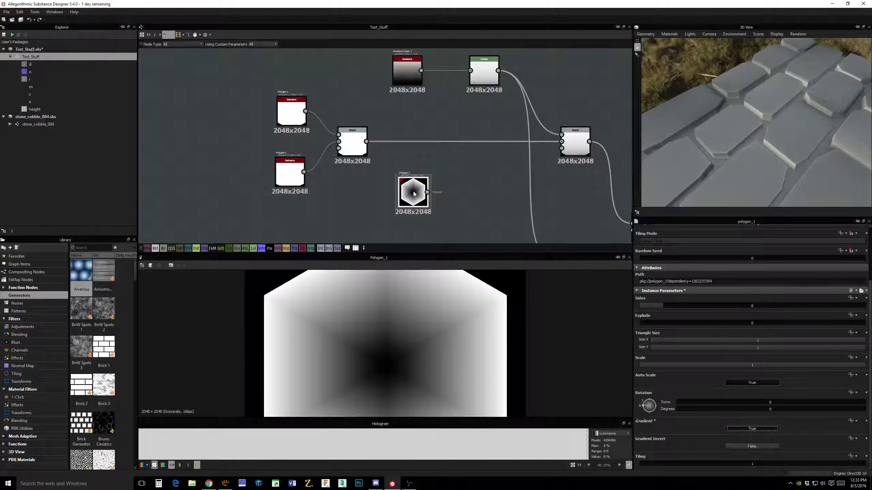
pyautogui.click(745, 446)
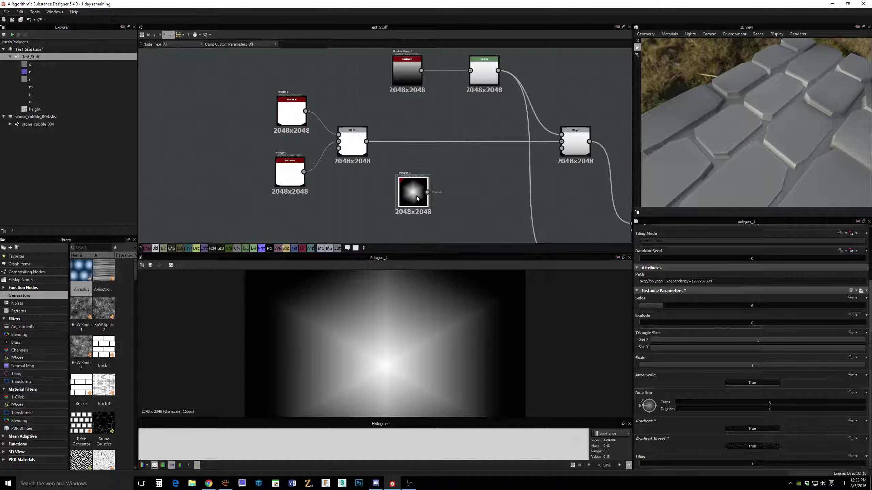
pyautogui.moveTo(413, 194); pyautogui.dragTo(383, 204)
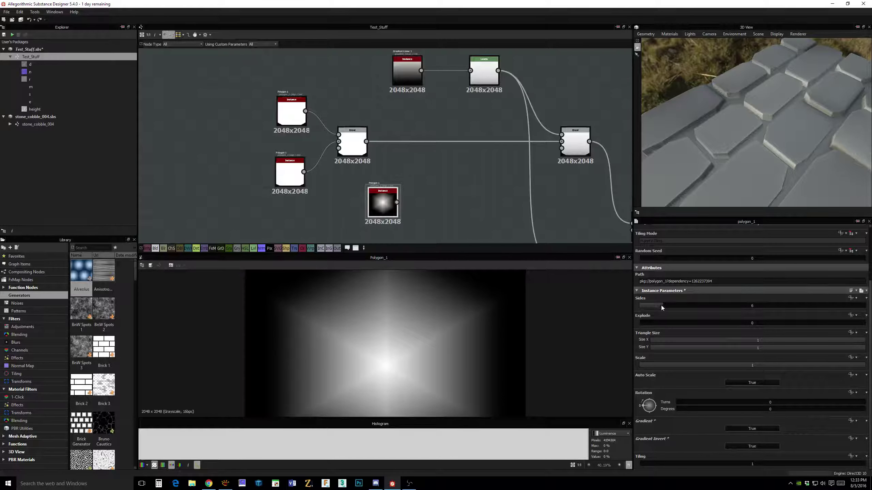
pyautogui.moveTo(660, 305)
pyautogui.mouseDown()
pyautogui.moveTo(704, 307)
pyautogui.moveTo(669, 308)
pyautogui.mouseUp()
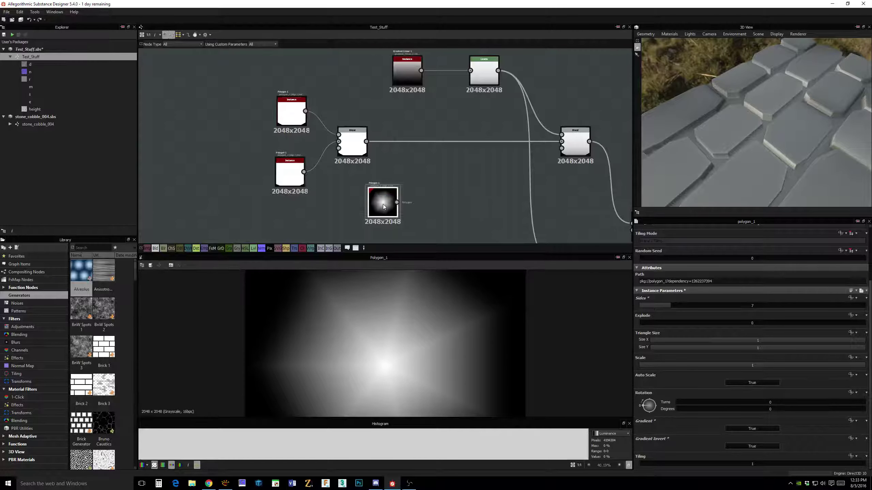
# - Duplicate the polygon with five sides and stack both below the blend group
pyautogui.hotkey('ctrl', 'd')
pyautogui.moveTo(386, 146); pyautogui.dragTo(439, 230)
pyautogui.moveTo(658, 311); pyautogui.dragTo(651, 309)
pyautogui.click(652, 308)
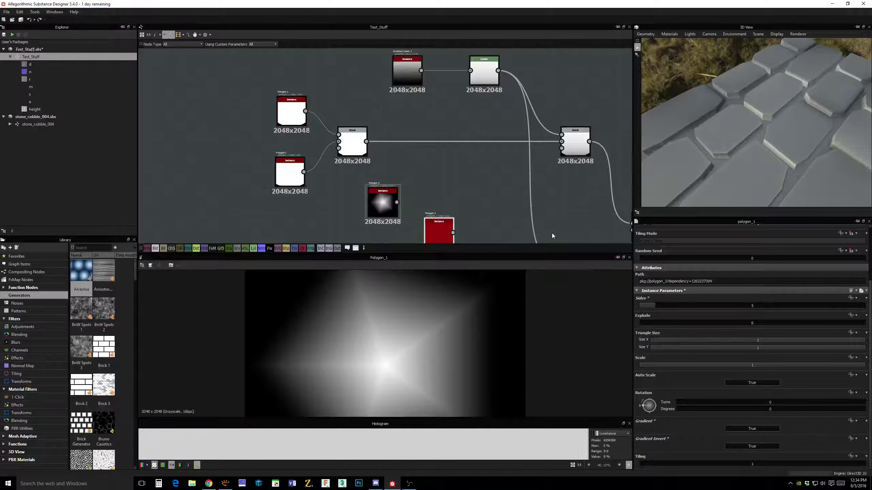
pyautogui.moveTo(514, 205); pyautogui.dragTo(505, 188, button='middle')
pyautogui.moveTo(442, 195); pyautogui.dragTo(469, 171, button='middle')
pyautogui.moveTo(454, 189); pyautogui.dragTo(362, 196)
pyautogui.moveTo(393, 165); pyautogui.dragTo(364, 159)
# - Add a Blend node fed by the polygons and set its mode to Multiply
pyautogui.click(443, 154)
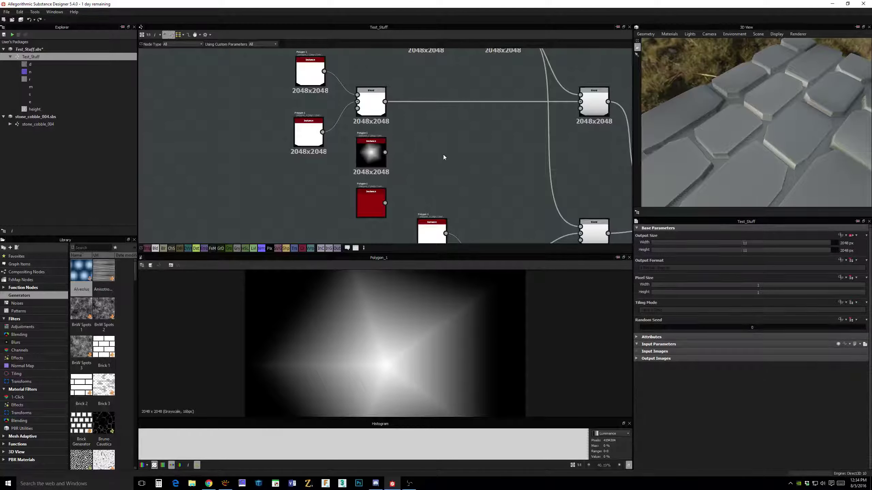
pyautogui.press('space')
pyautogui.write('blend')
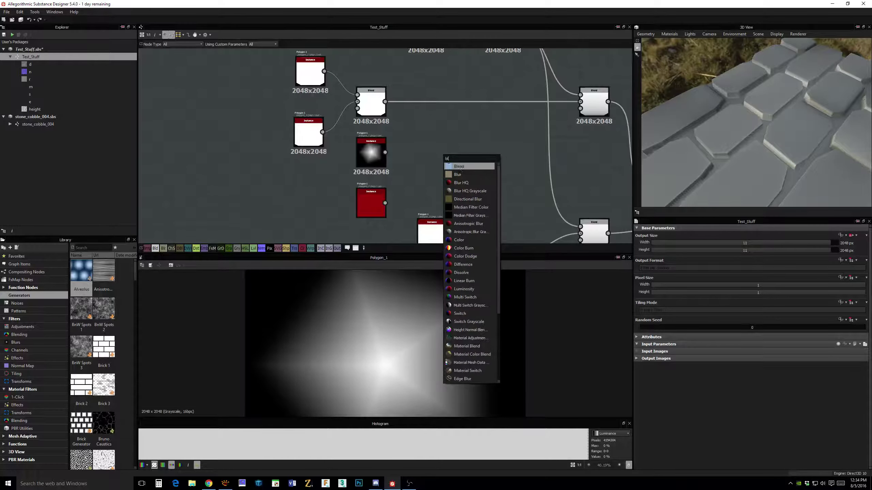
pyautogui.press('Return')
pyautogui.moveTo(438, 155); pyautogui.dragTo(418, 172)
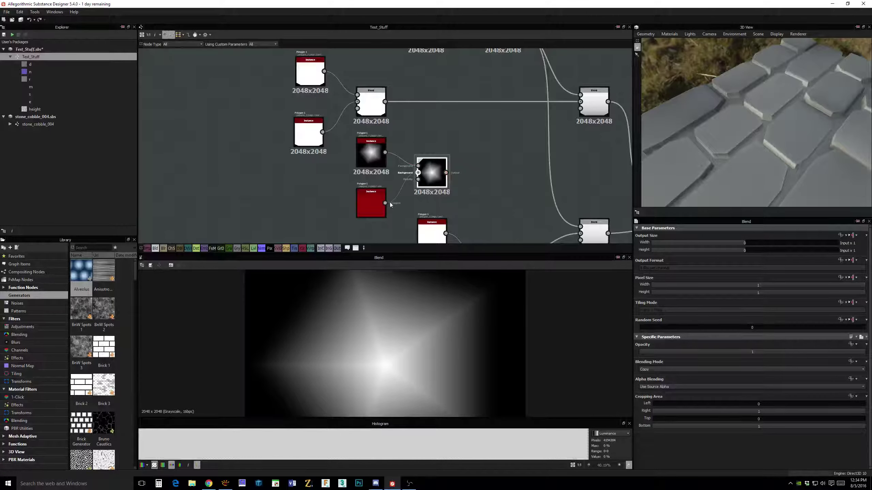
pyautogui.click(375, 204)
pyautogui.click(373, 155)
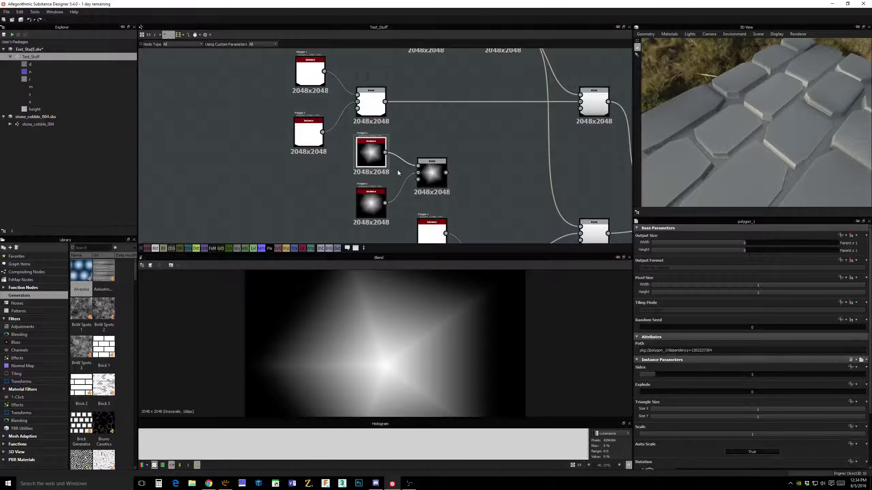
pyautogui.click(434, 170)
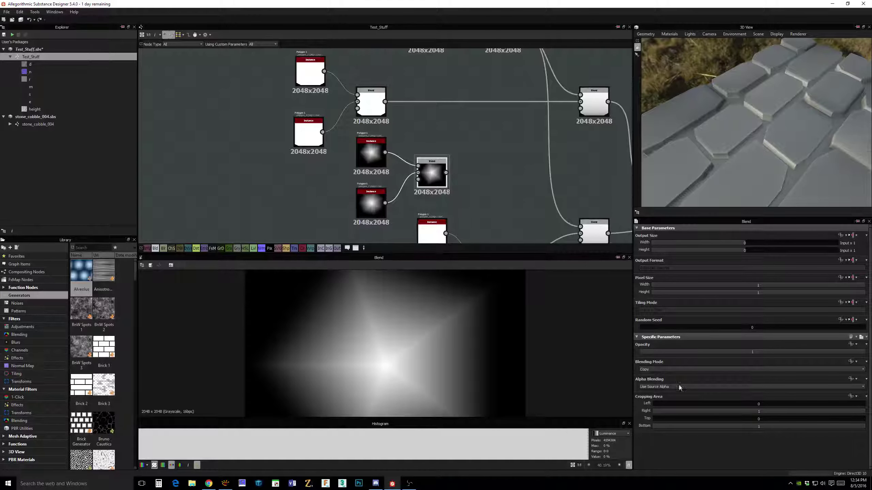
pyautogui.click(661, 370)
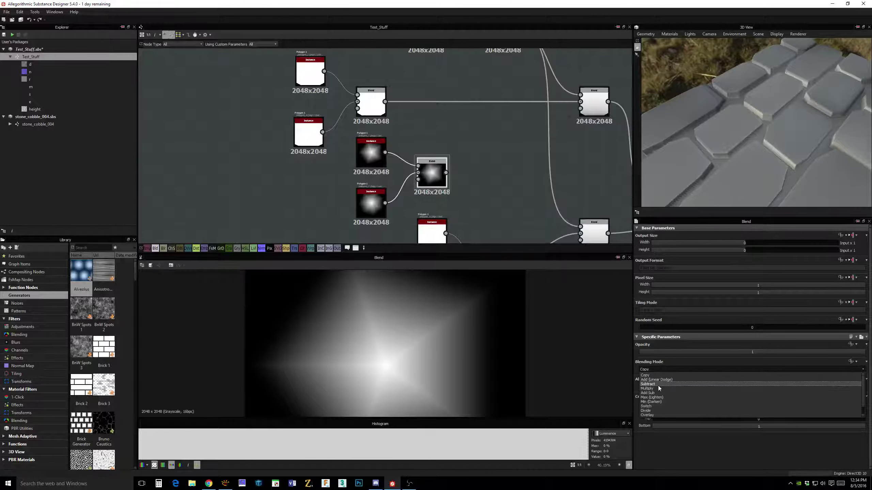
pyautogui.click(657, 388)
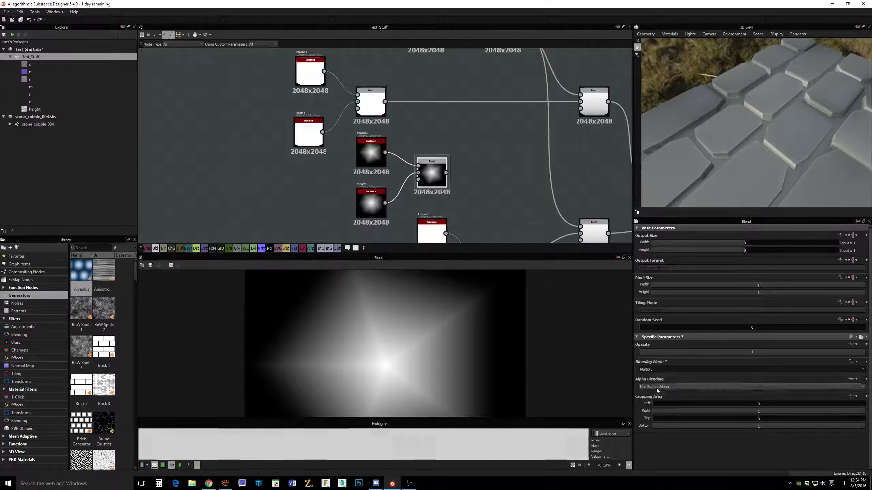
# - Scale the upper polygon to 2.59 and the lower polygon to 2
pyautogui.click(386, 157)
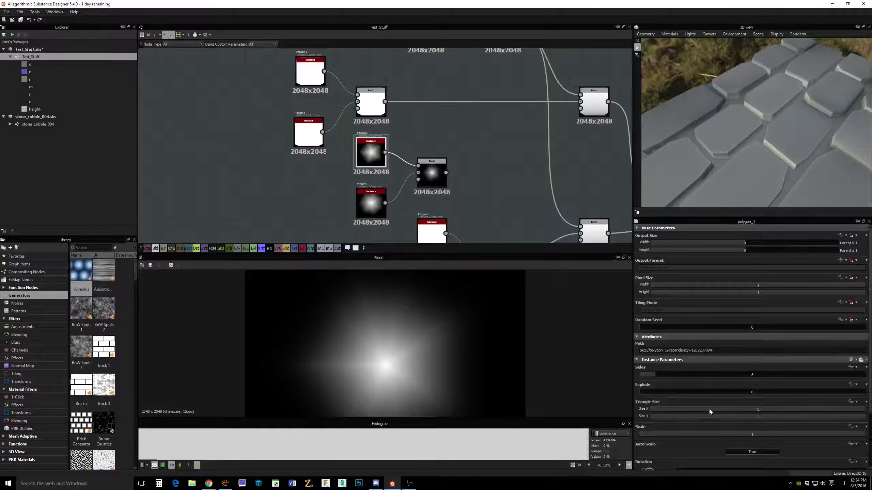
pyautogui.scroll(-2, 705, 392)
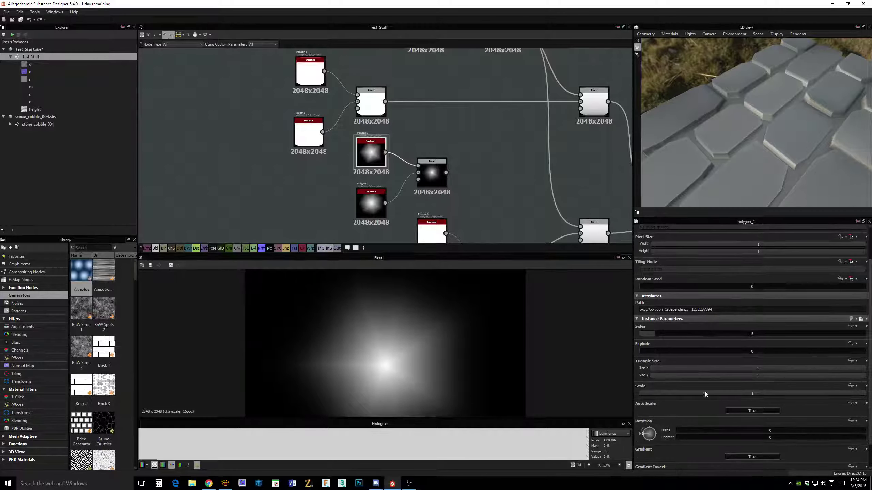
pyautogui.doubleClick(733, 395)
pyautogui.write('12')
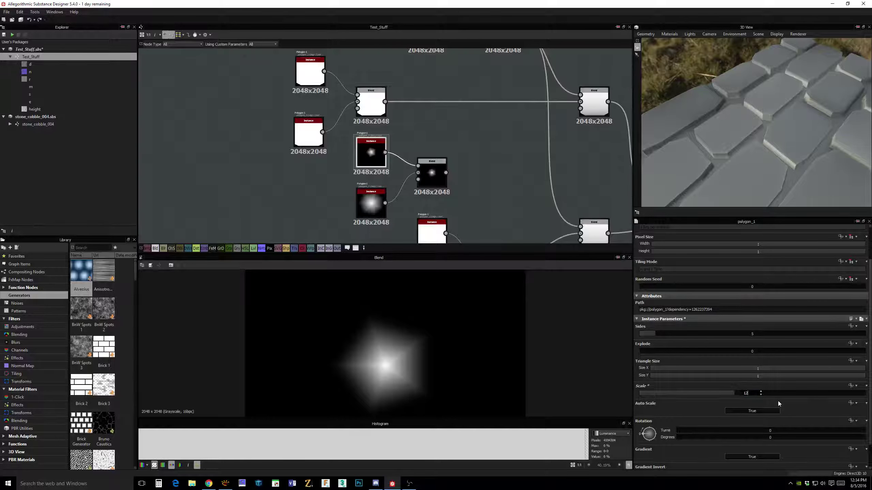
pyautogui.write('3')
pyautogui.press('Return')
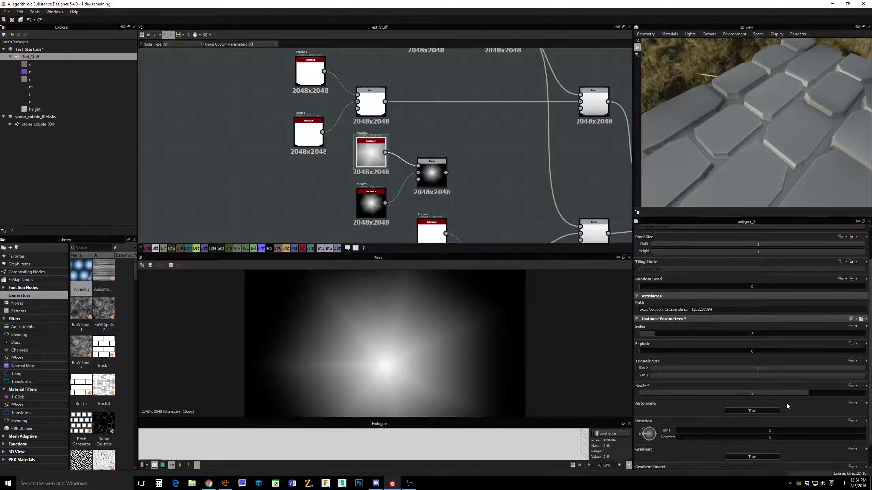
pyautogui.moveTo(786, 395)
pyautogui.mouseDown()
pyautogui.moveTo(757, 396)
pyautogui.moveTo(785, 397)
pyautogui.mouseUp()
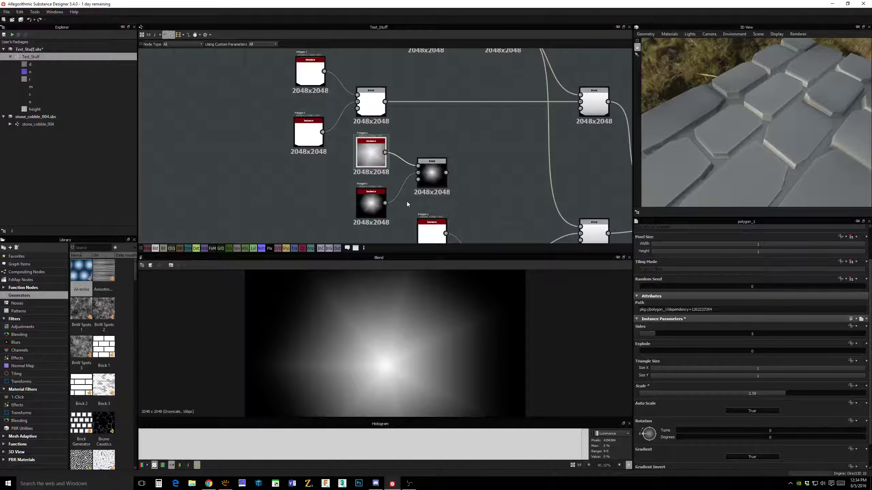
pyautogui.doubleClick(373, 203)
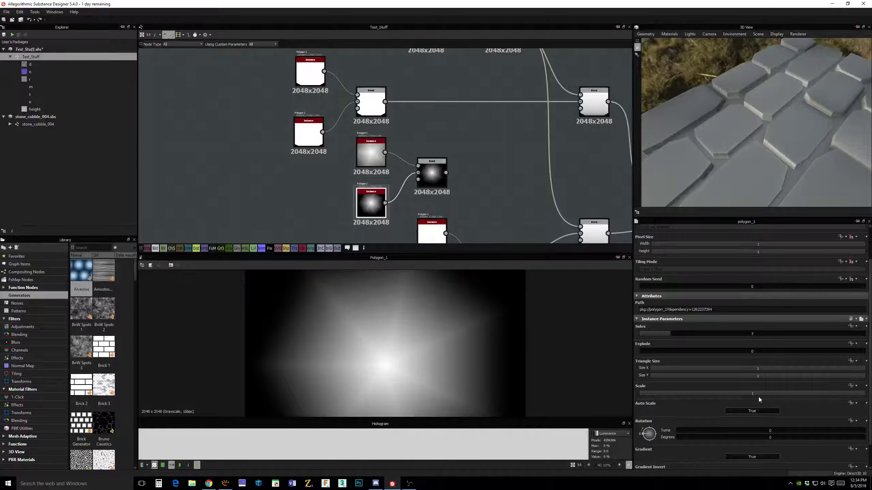
pyautogui.scroll(-1, 771, 407)
pyautogui.doubleClick(758, 366)
pyautogui.press('Return')
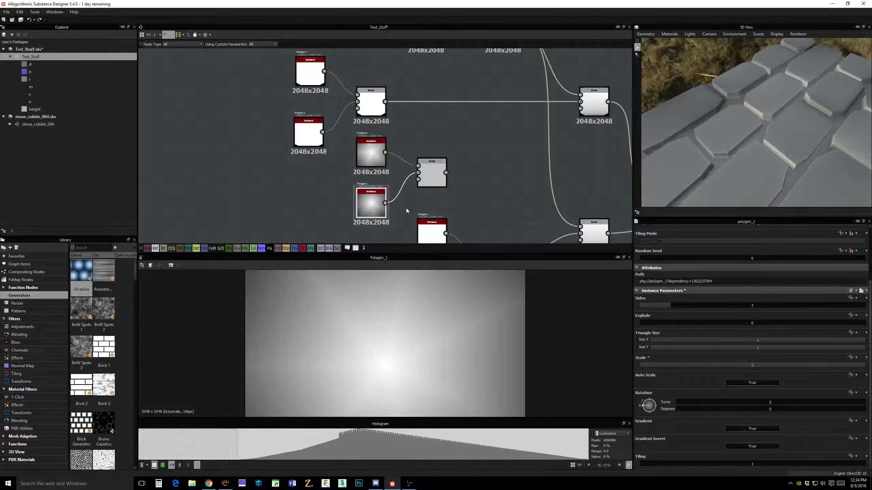
pyautogui.click(432, 175)
pyautogui.moveTo(425, 172); pyautogui.dragTo(445, 171)
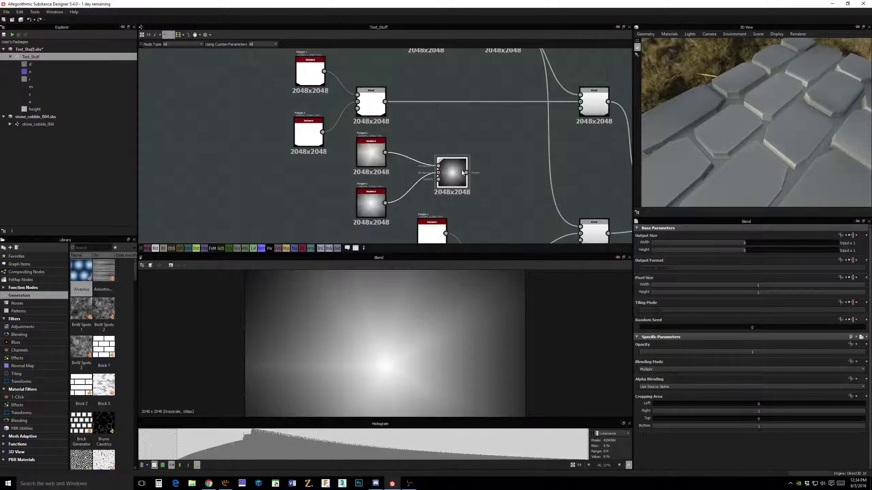
# - Rearrange the upper Blend, Levels and Gradient Linear nodes and preview the upper Blend output
pyautogui.moveTo(599, 148); pyautogui.dragTo(546, 173, button='middle')
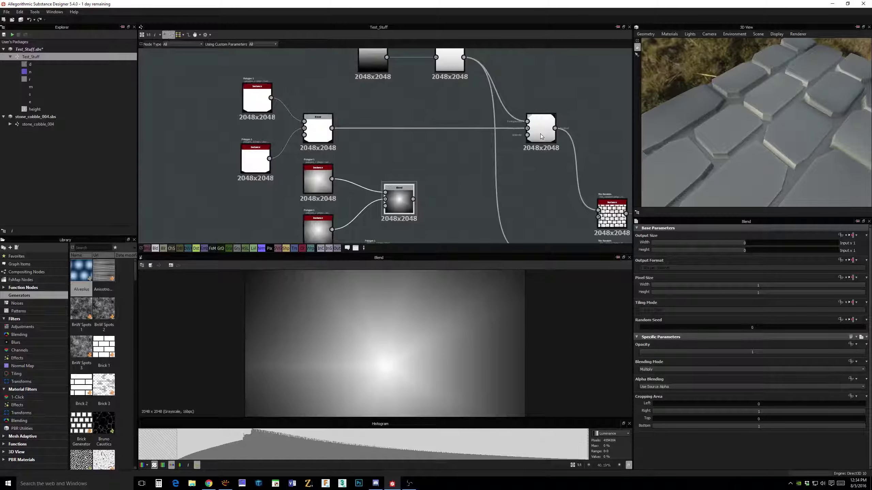
pyautogui.moveTo(539, 137); pyautogui.dragTo(419, 136)
pyautogui.doubleClick(420, 136)
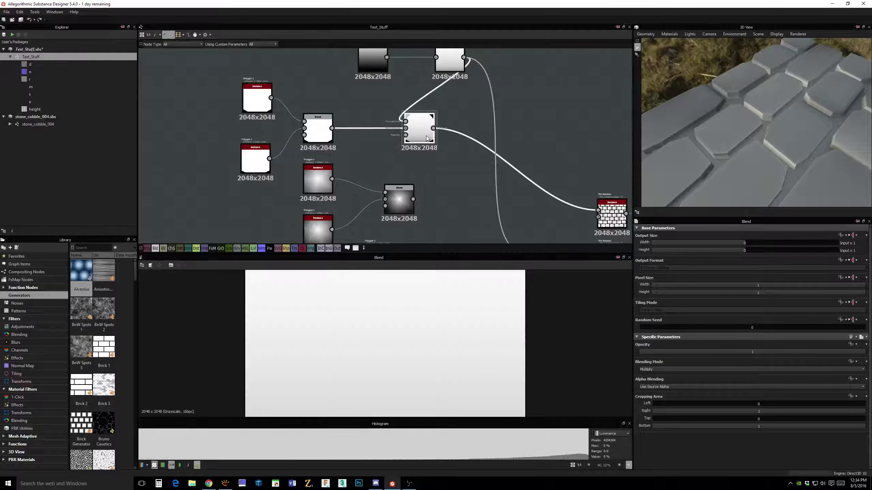
pyautogui.moveTo(461, 194); pyautogui.dragTo(461, 213, button='middle')
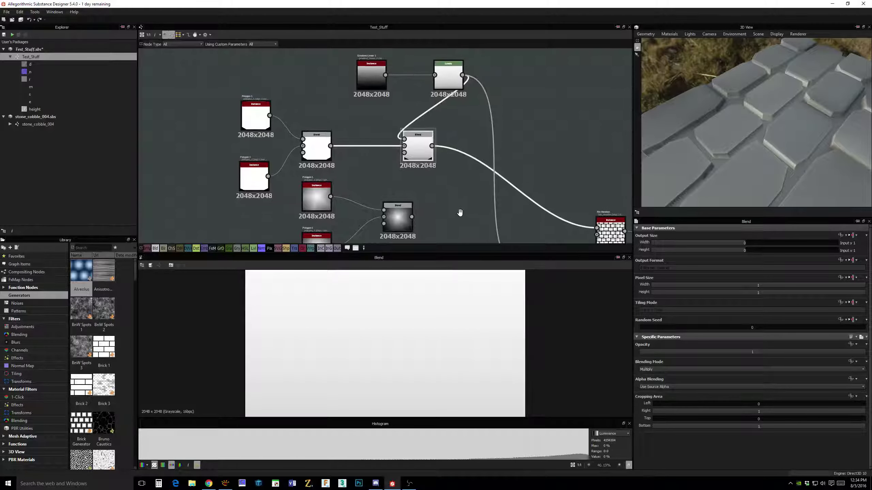
pyautogui.moveTo(427, 151); pyautogui.dragTo(438, 151)
pyautogui.moveTo(448, 79); pyautogui.dragTo(418, 79)
pyautogui.moveTo(366, 86); pyautogui.dragTo(322, 86)
pyautogui.moveTo(417, 78); pyautogui.dragTo(386, 78)
pyautogui.click(427, 143)
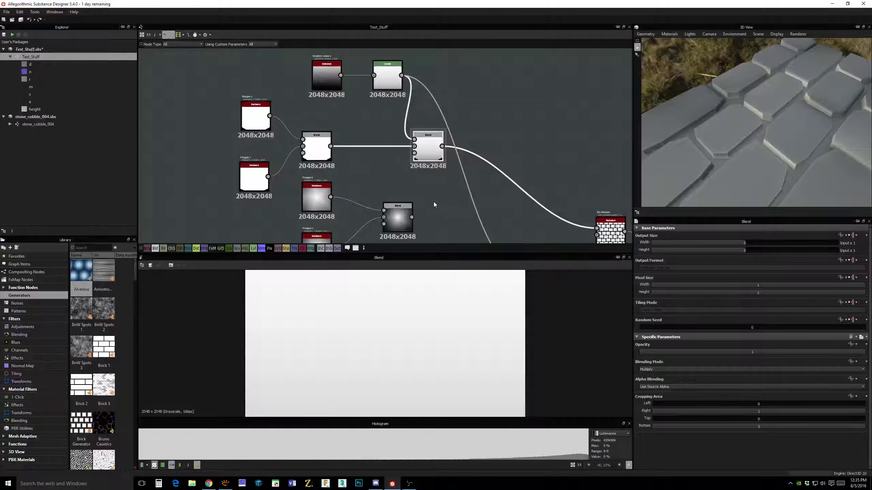
# - Add another Blend node and drop it onto the existing link
pyautogui.press('space')
pyautogui.write('blen')
pyautogui.click(448, 214)
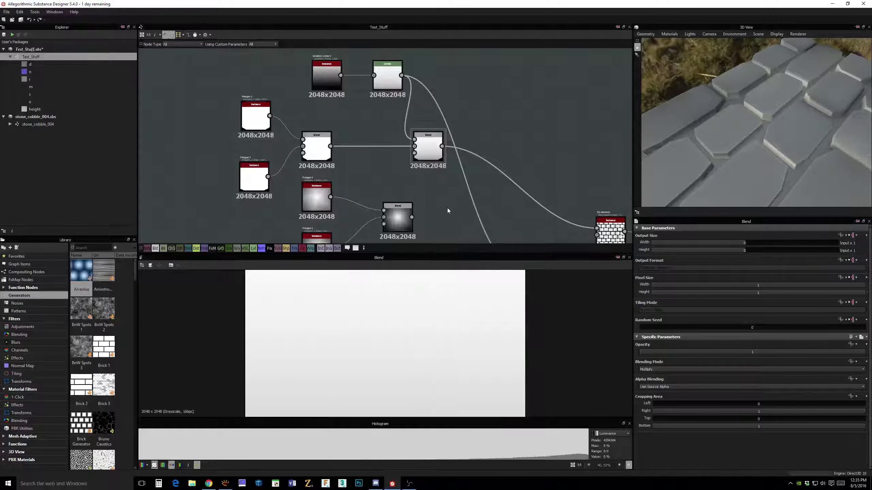
pyautogui.moveTo(441, 193); pyautogui.dragTo(480, 171)
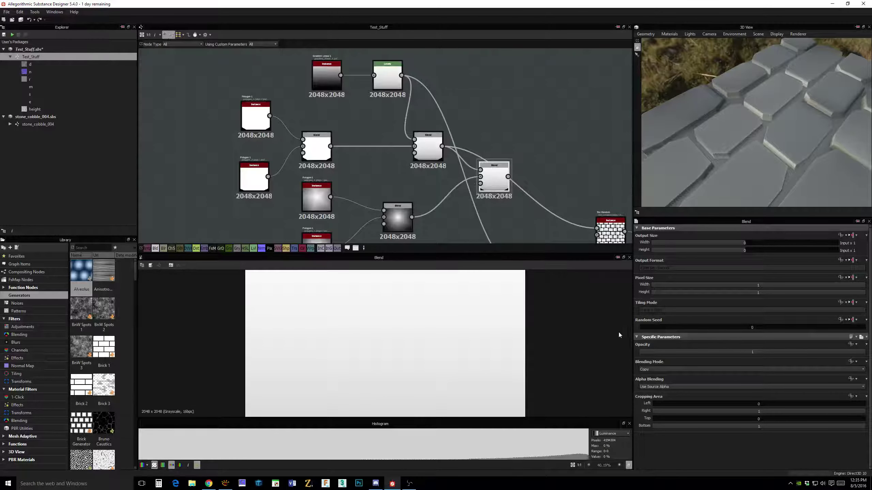
# - Set the Blend mode to Multiply, wire its output into Tile Random, and inspect the 3D stones
pyautogui.click(652, 369)
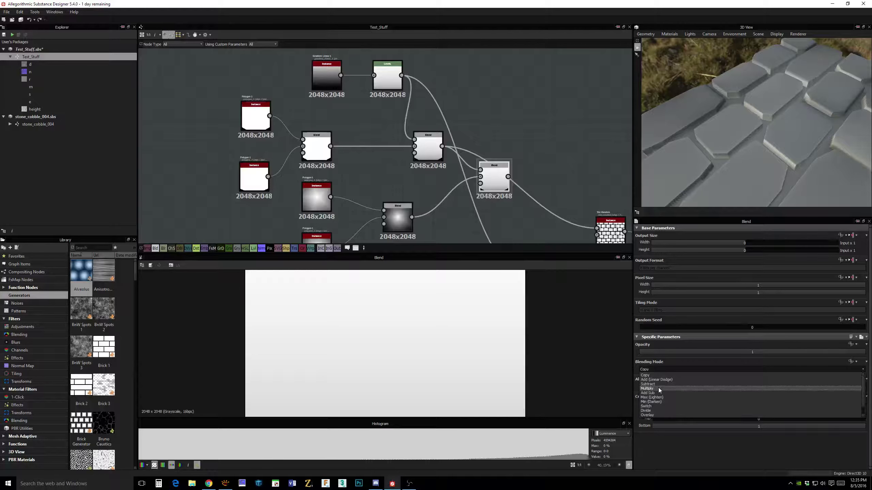
pyautogui.click(658, 388)
pyautogui.moveTo(566, 190); pyautogui.dragTo(534, 171, button='middle')
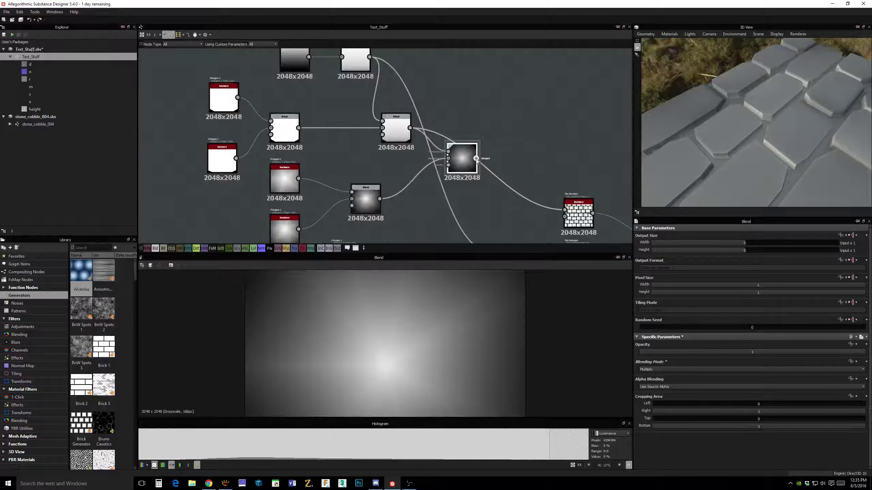
pyautogui.moveTo(477, 158); pyautogui.dragTo(565, 209)
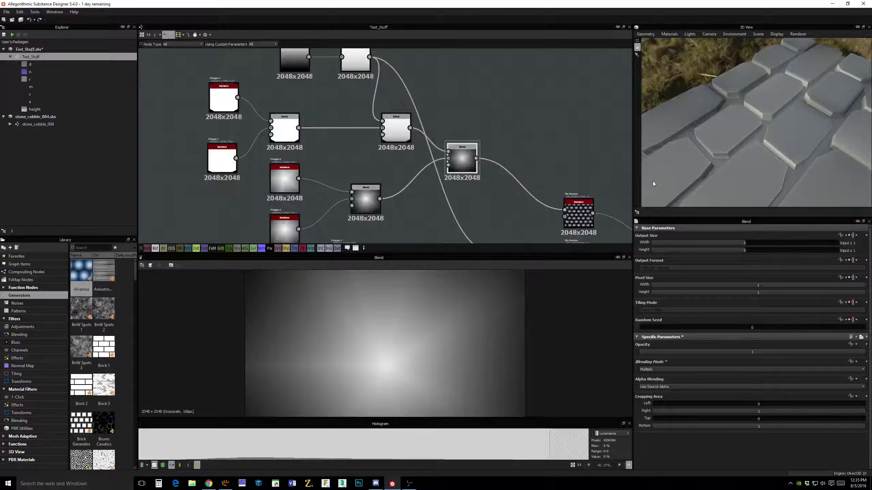
pyautogui.moveTo(755, 153); pyautogui.dragTo(646, 158)
pyautogui.moveTo(501, 142); pyautogui.dragTo(408, 116, button='middle')
pyautogui.moveTo(809, 147); pyautogui.dragTo(782, 119)
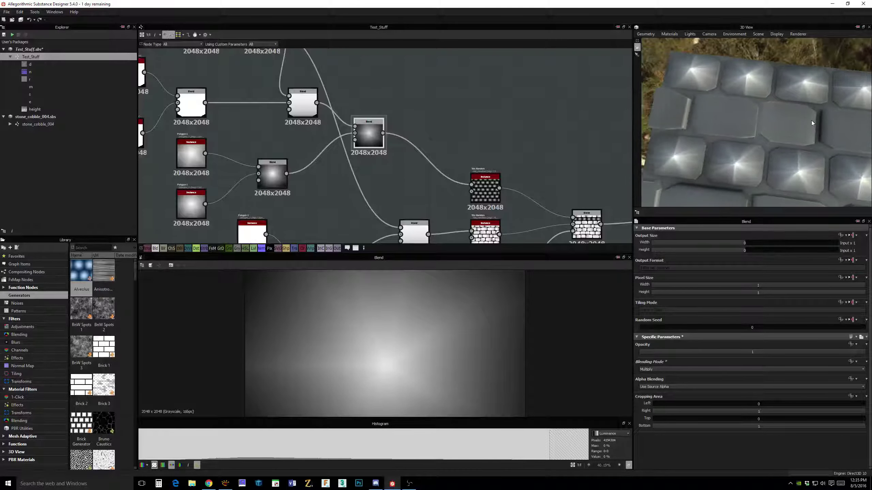
# - Move the Blend node down-right and pan the graph, leaving the Blend node deselected
pyautogui.moveTo(820, 120); pyautogui.dragTo(787, 82)
pyautogui.moveTo(373, 135)
pyautogui.mouseDown()
pyautogui.moveTo(386, 140)
pyautogui.moveTo(376, 129)
pyautogui.mouseUp()
pyautogui.moveTo(465, 128); pyautogui.dragTo(465, 149, button='middle')
pyautogui.click(305, 184)
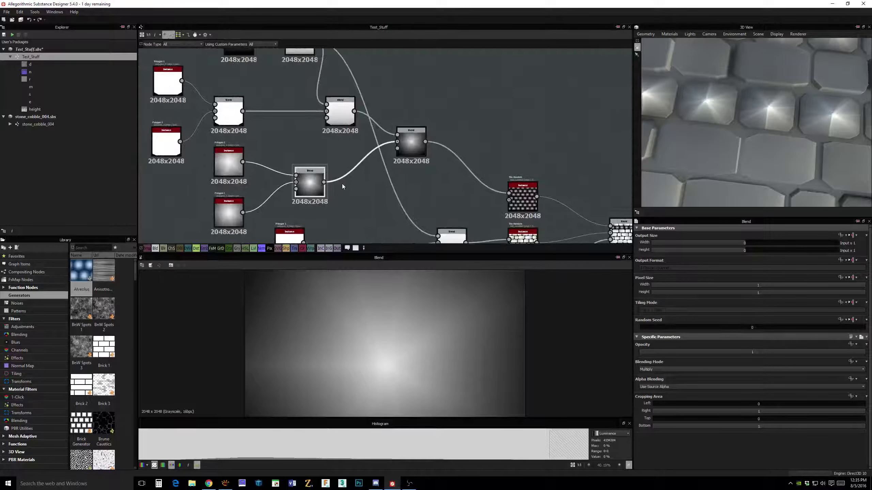
pyautogui.moveTo(342, 184); pyautogui.dragTo(391, 194, button='middle')
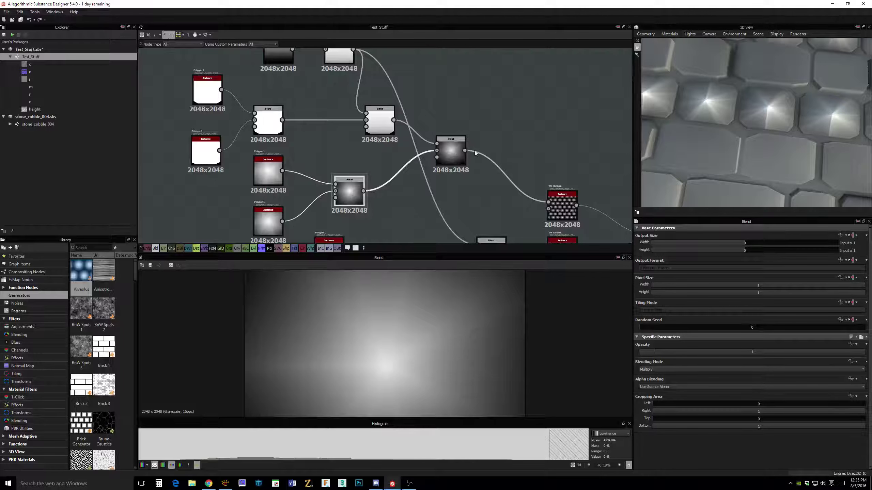
pyautogui.click(473, 195)
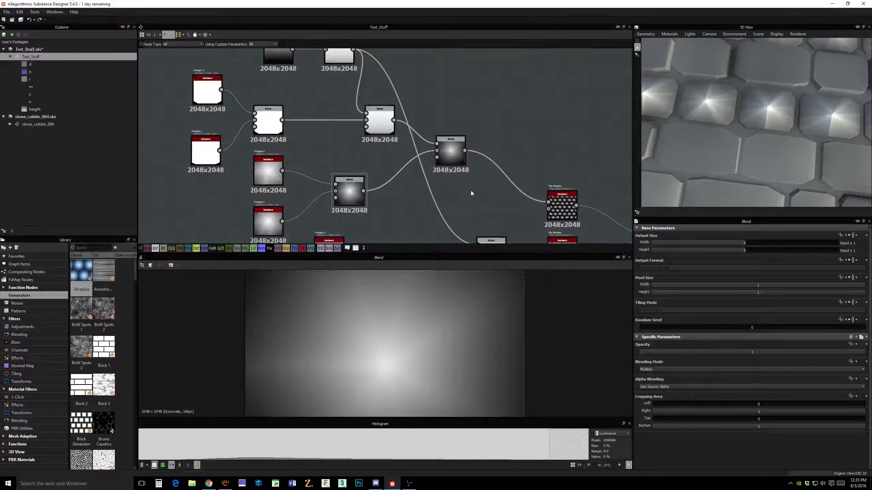
# - Insert a Levels node between the Blend and Tile Random, aligned with the Blend
pyautogui.press('space')
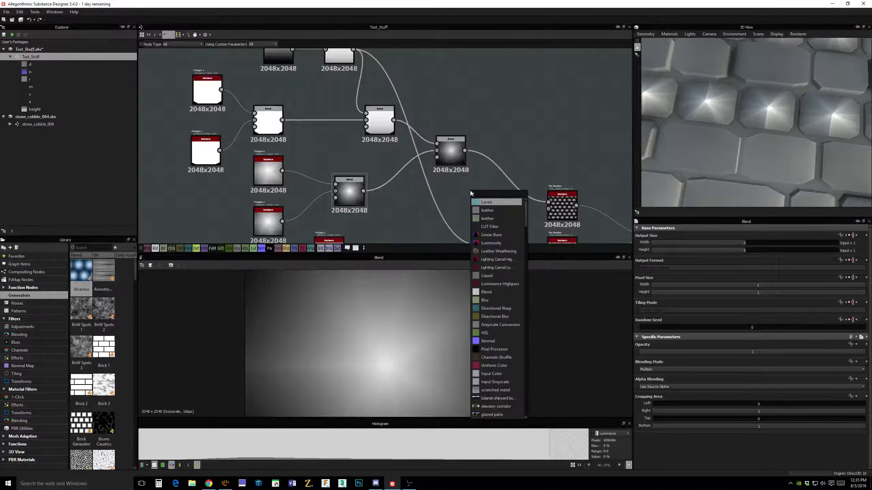
pyautogui.click(482, 202)
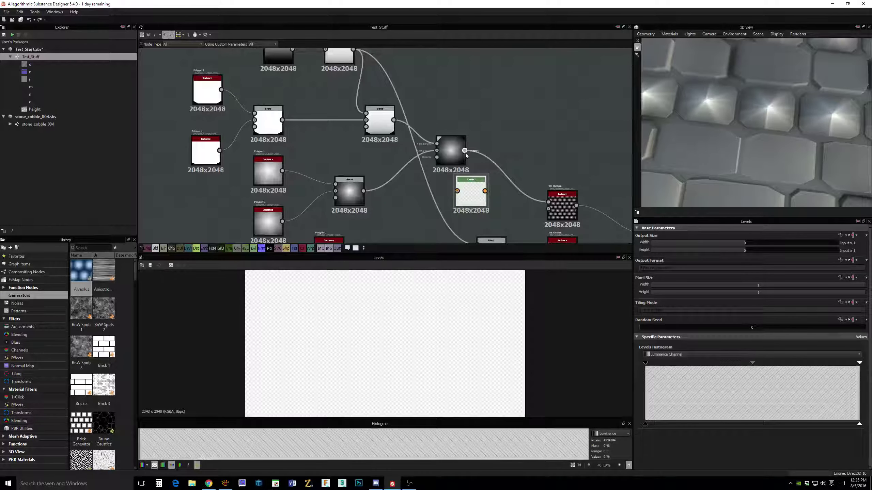
pyautogui.moveTo(465, 151); pyautogui.dragTo(457, 191)
pyautogui.moveTo(541, 203); pyautogui.dragTo(546, 203)
pyautogui.moveTo(472, 194); pyautogui.dragTo(493, 198)
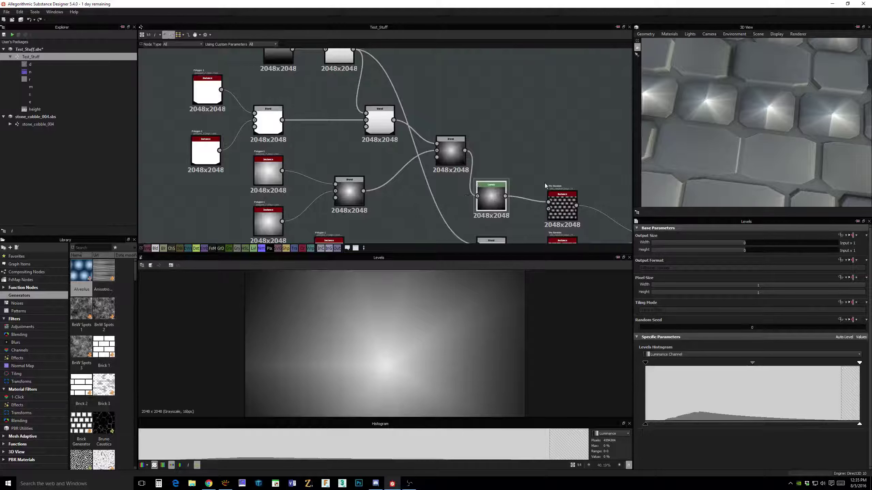
pyautogui.moveTo(453, 152); pyautogui.dragTo(443, 151)
pyautogui.moveTo(498, 202); pyautogui.dragTo(498, 168)
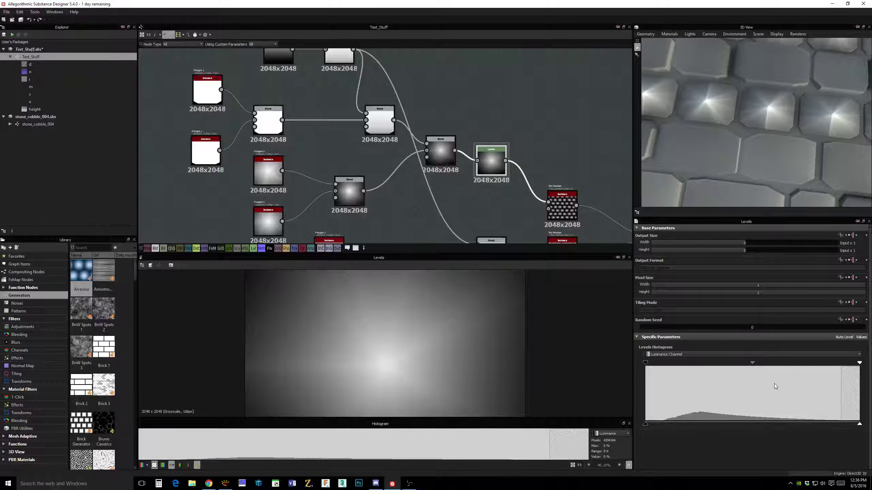
# - Brighten the Levels midtones and shift the Blend and Levels nodes slightly right
pyautogui.moveTo(752, 363); pyautogui.dragTo(686, 369)
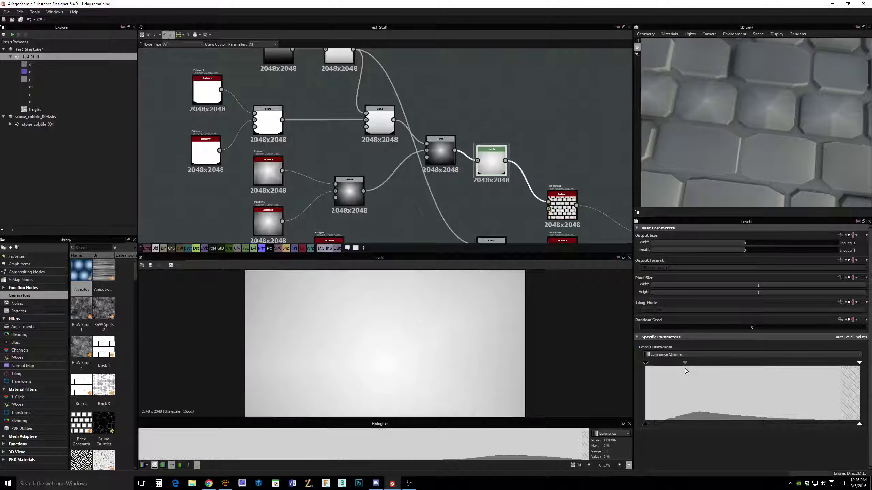
pyautogui.click(345, 196)
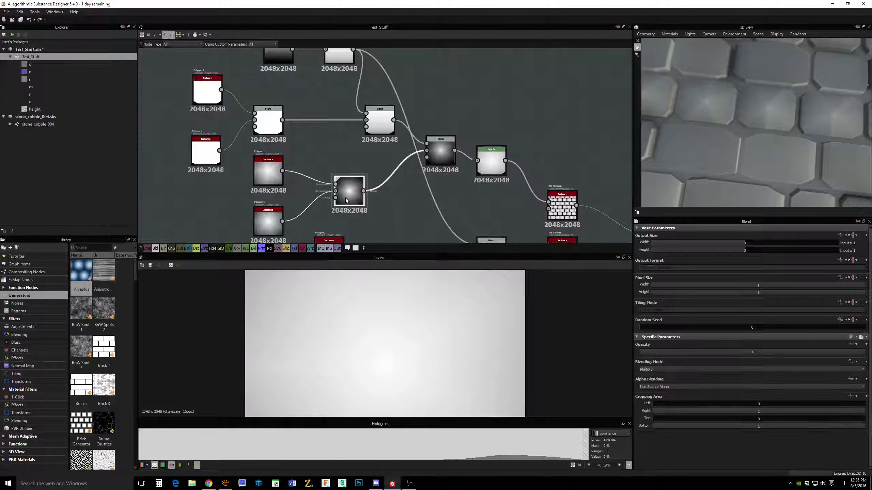
pyautogui.moveTo(345, 198); pyautogui.dragTo(355, 197)
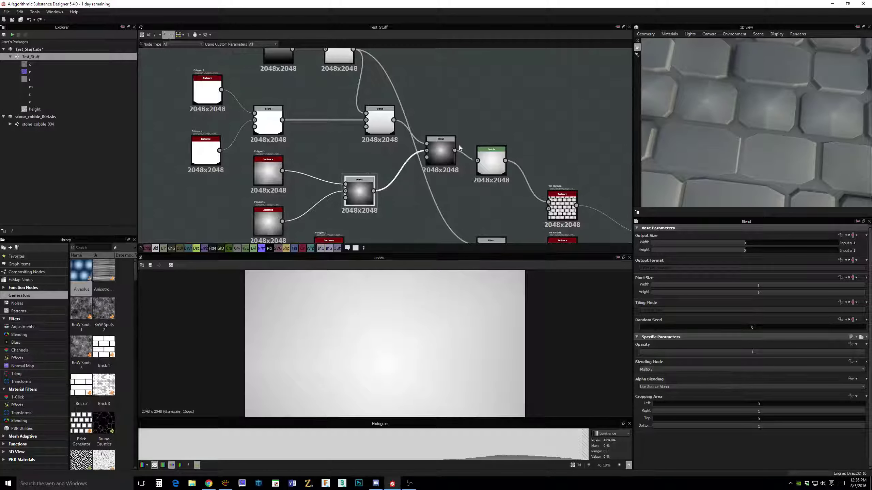
pyautogui.moveTo(493, 159); pyautogui.dragTo(503, 159)
pyautogui.moveTo(443, 152); pyautogui.dragTo(453, 153)
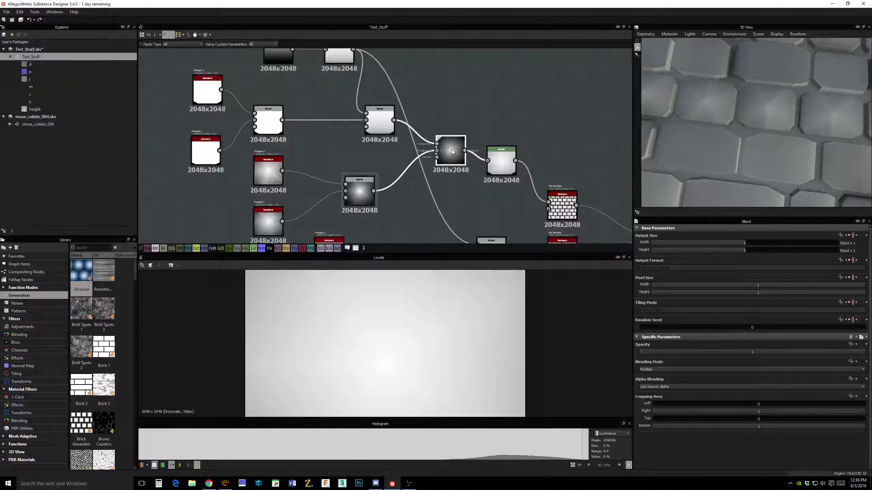
pyautogui.click(500, 160)
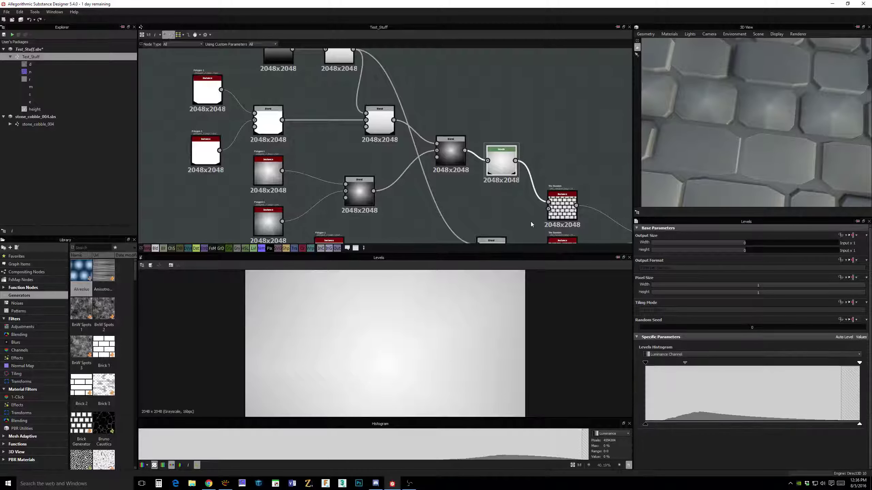
pyautogui.scroll(-2, 317, 171)
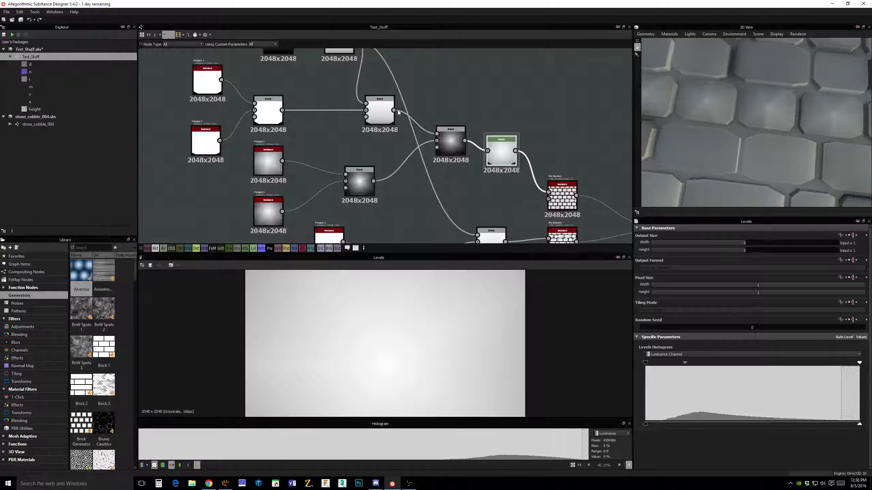
# - Move the middle Blend node left and raise the Levels node beside it
pyautogui.scroll(-3, 399, 110)
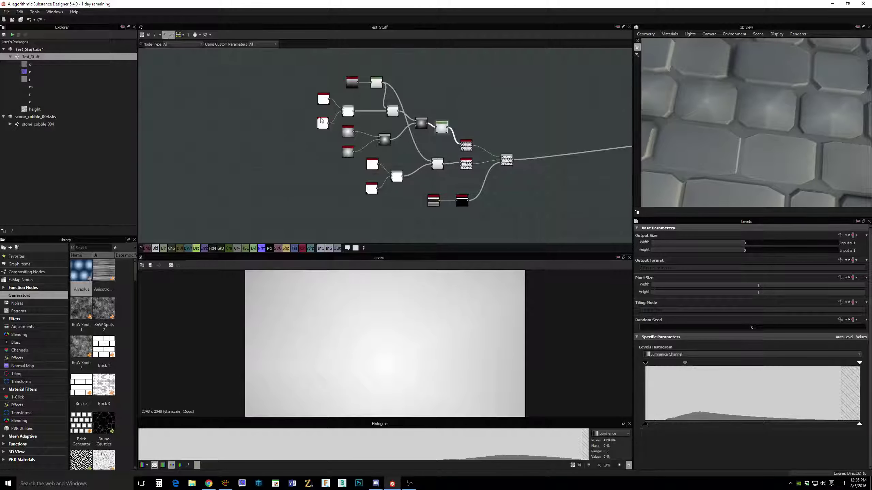
pyautogui.moveTo(539, 123); pyautogui.dragTo(471, 126, button='middle')
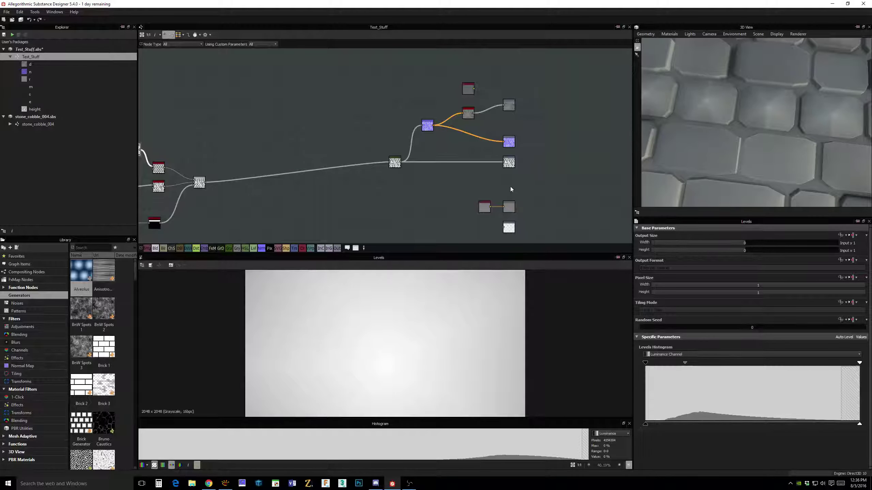
pyautogui.moveTo(538, 126); pyautogui.dragTo(541, 91, button='middle')
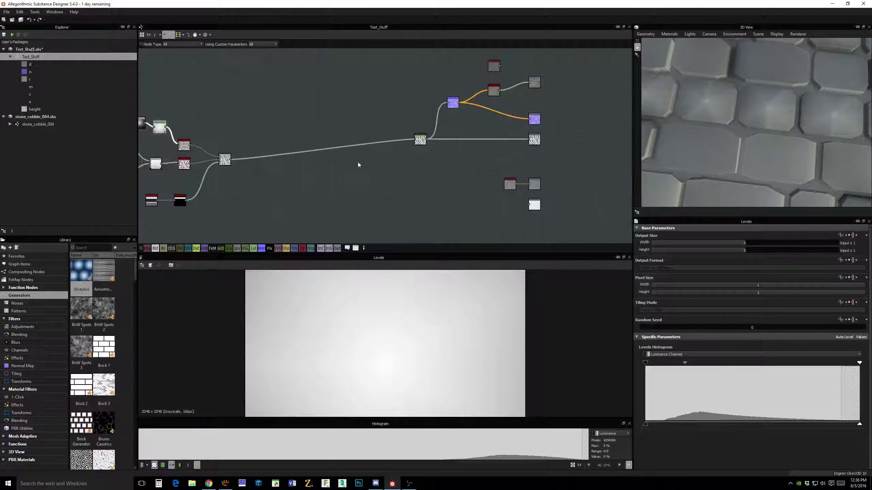
pyautogui.moveTo(349, 160); pyautogui.dragTo(520, 111, button='middle')
pyautogui.scroll(5, 430, 157)
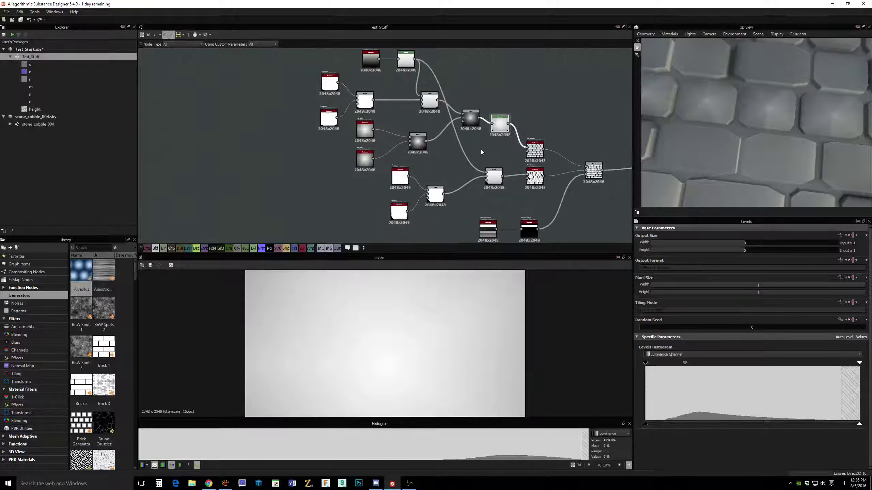
pyautogui.scroll(4, 477, 159)
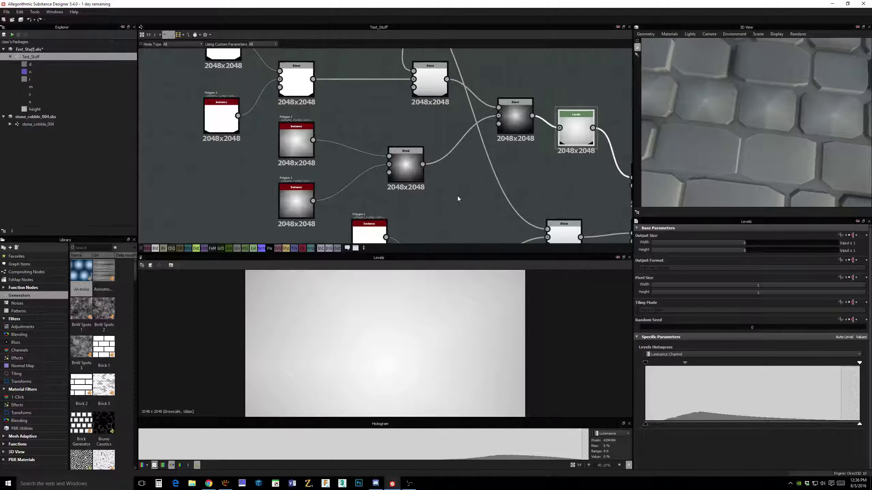
pyautogui.moveTo(458, 194); pyautogui.dragTo(433, 199, button='middle')
pyautogui.scroll(-2, 440, 205)
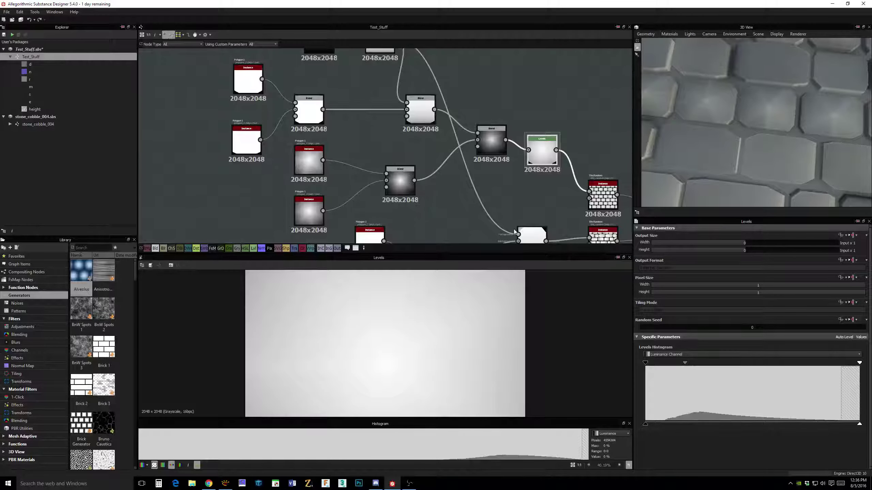
pyautogui.moveTo(440, 203); pyautogui.dragTo(432, 171, button='middle')
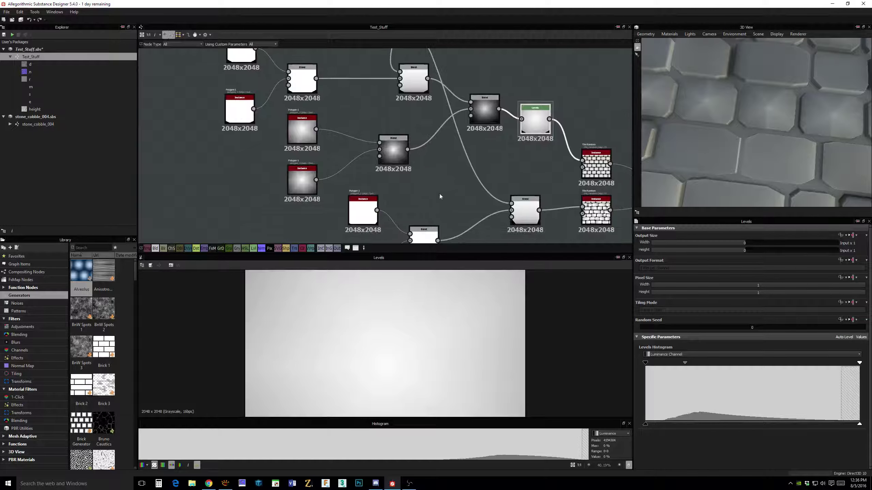
pyautogui.moveTo(400, 158); pyautogui.dragTo(380, 159)
pyautogui.scroll(2, 420, 159)
pyautogui.moveTo(424, 157); pyautogui.dragTo(369, 200, button='middle')
pyautogui.moveTo(446, 135); pyautogui.dragTo(371, 146, button='middle')
pyautogui.moveTo(442, 146); pyautogui.dragTo(448, 136)
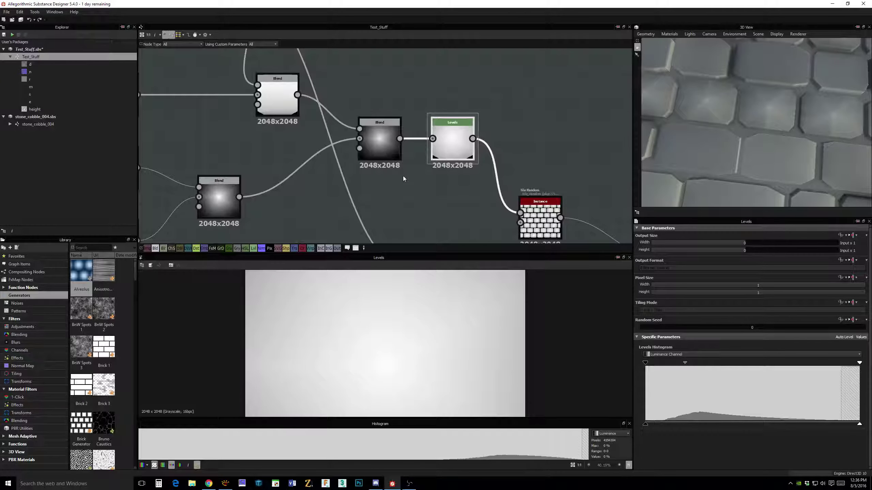
# - Align the lower and top Blend nodes and select the Levels node
pyautogui.scroll(-1, 404, 176)
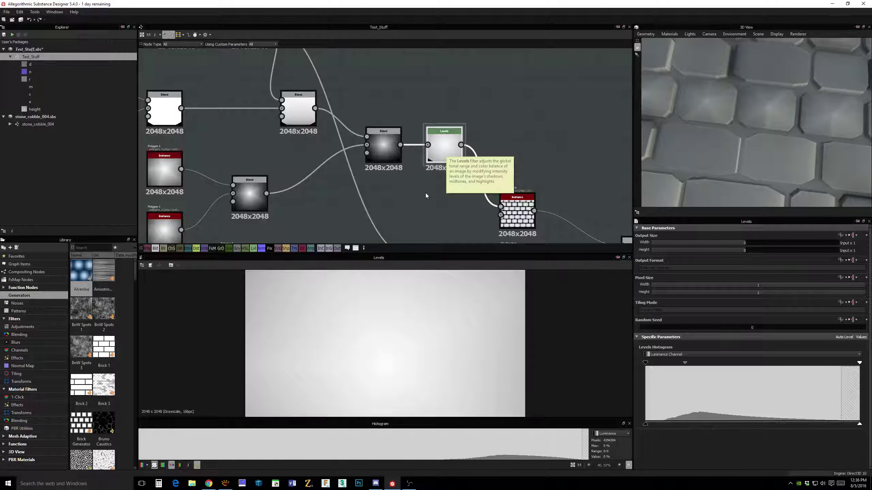
pyautogui.scroll(-2, 425, 193)
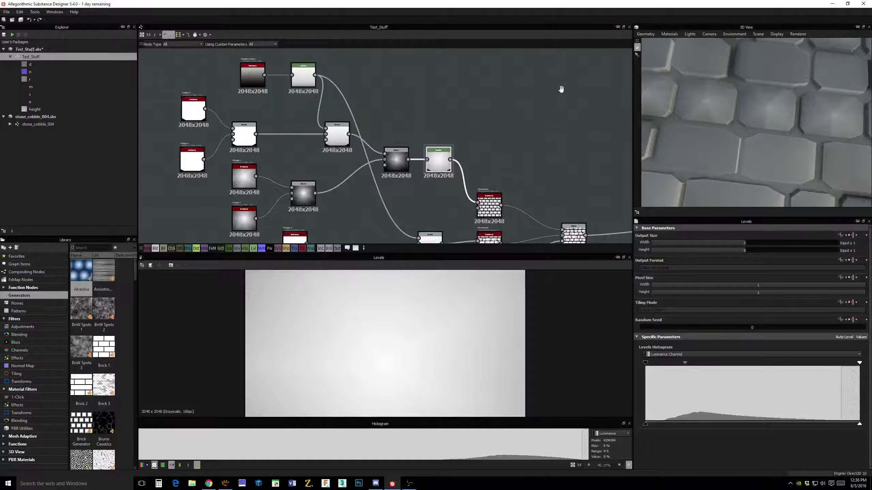
pyautogui.moveTo(538, 124); pyautogui.dragTo(564, 101, button='middle')
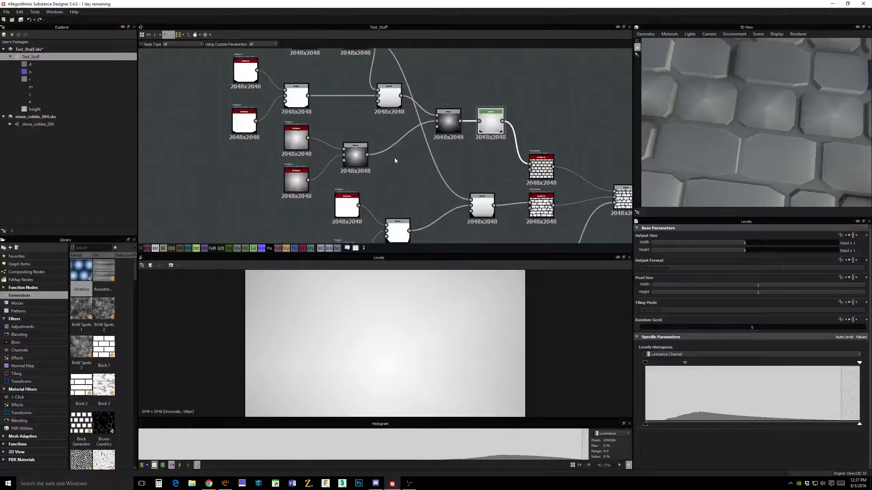
pyautogui.moveTo(395, 156); pyautogui.dragTo(395, 156, button='middle')
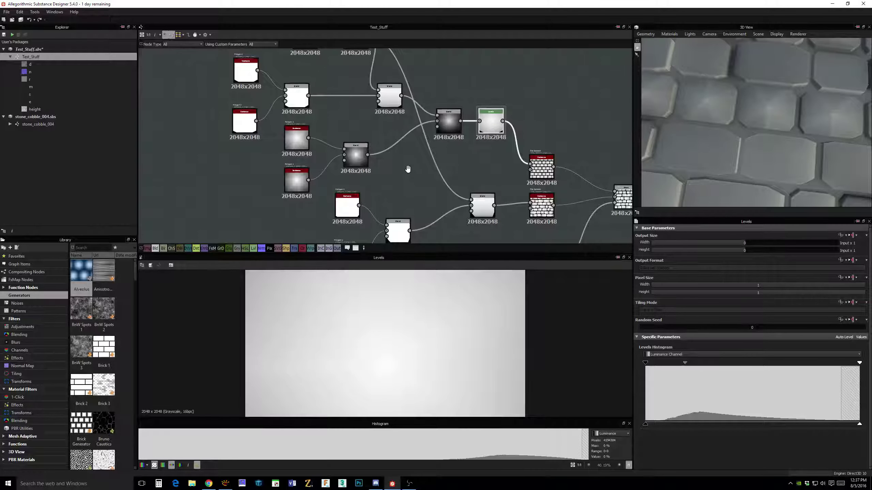
pyautogui.moveTo(408, 170); pyautogui.dragTo(393, 190, button='middle')
pyautogui.scroll(4, 380, 170)
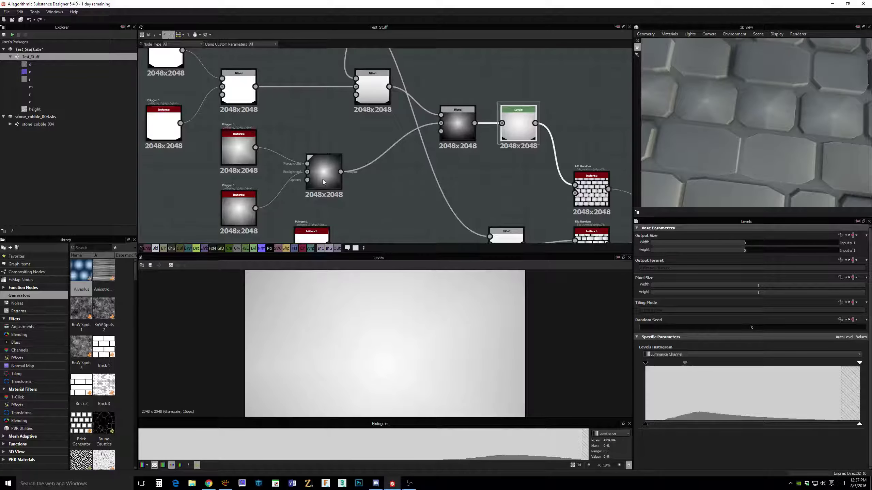
pyautogui.moveTo(326, 179)
pyautogui.mouseDown()
pyautogui.moveTo(365, 180)
pyautogui.moveTo(329, 180)
pyautogui.mouseUp()
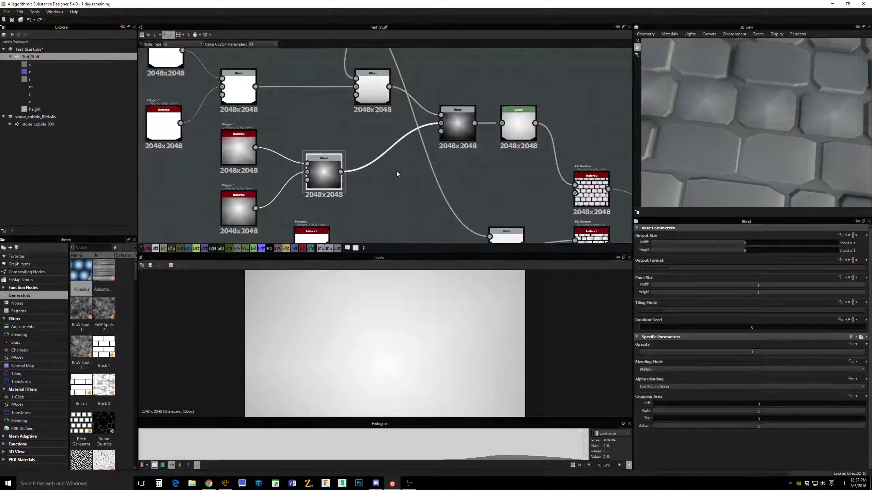
pyautogui.moveTo(374, 93); pyautogui.dragTo(338, 93)
pyautogui.moveTo(382, 122); pyautogui.dragTo(362, 136, button='middle')
pyautogui.click(499, 142)
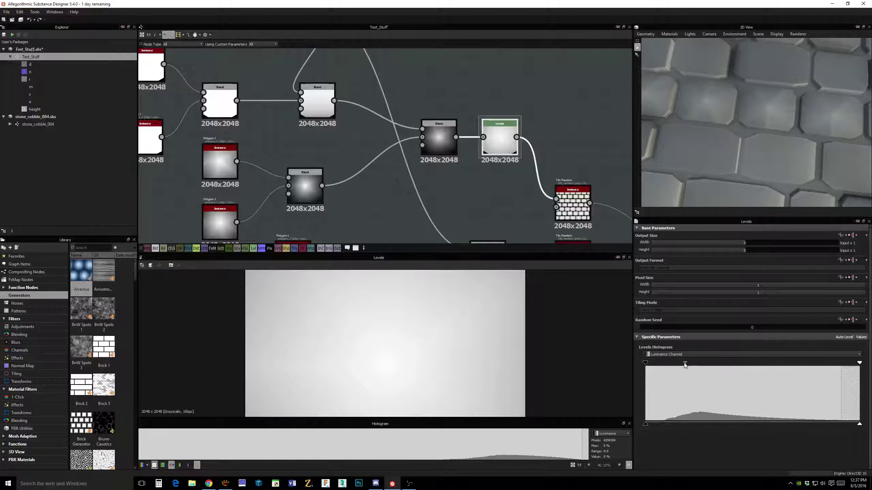
# - Lower the Levels white point and midtones, trying Auto Level, and check the cobbles in 3D
pyautogui.moveTo(685, 363); pyautogui.dragTo(665, 367)
pyautogui.moveTo(767, 139); pyautogui.dragTo(743, 158)
pyautogui.moveTo(662, 121); pyautogui.dragTo(655, 149)
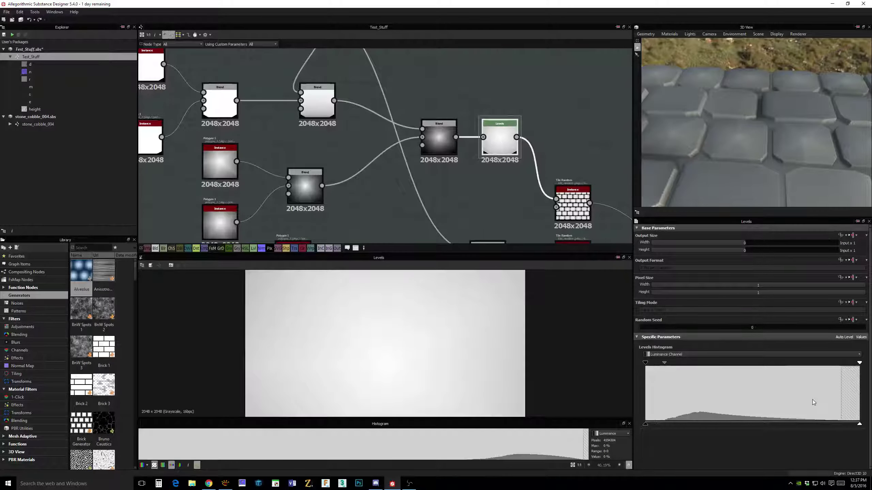
pyautogui.moveTo(861, 372); pyautogui.dragTo(796, 373)
pyautogui.click(843, 337)
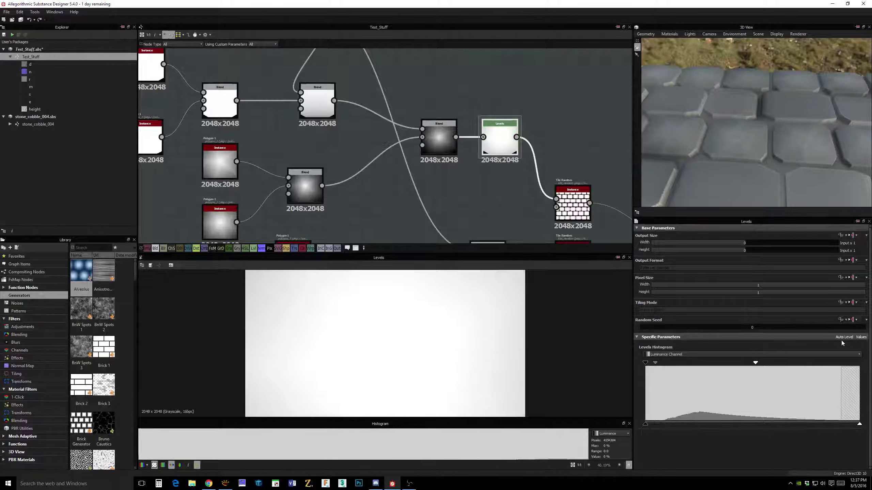
pyautogui.moveTo(841, 365); pyautogui.dragTo(769, 368)
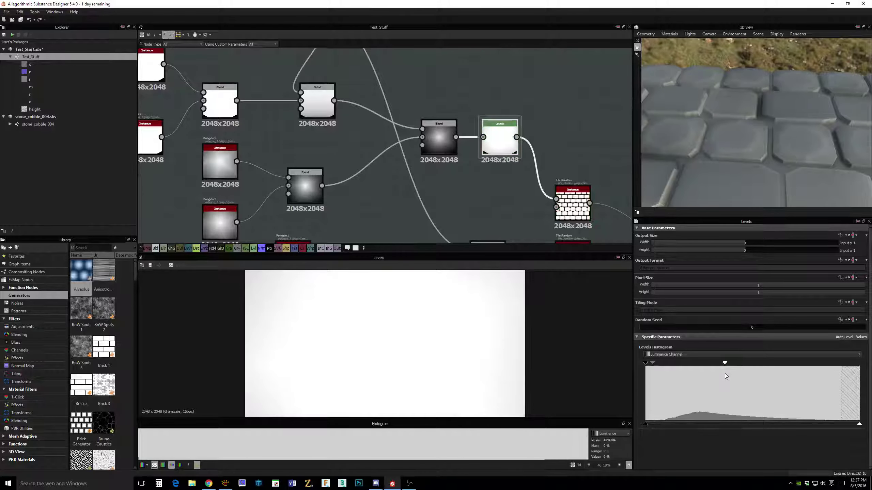
pyautogui.moveTo(750, 150)
pyautogui.mouseDown()
pyautogui.moveTo(758, 160)
pyautogui.moveTo(783, 130)
pyautogui.moveTo(763, 147)
pyautogui.mouseUp()
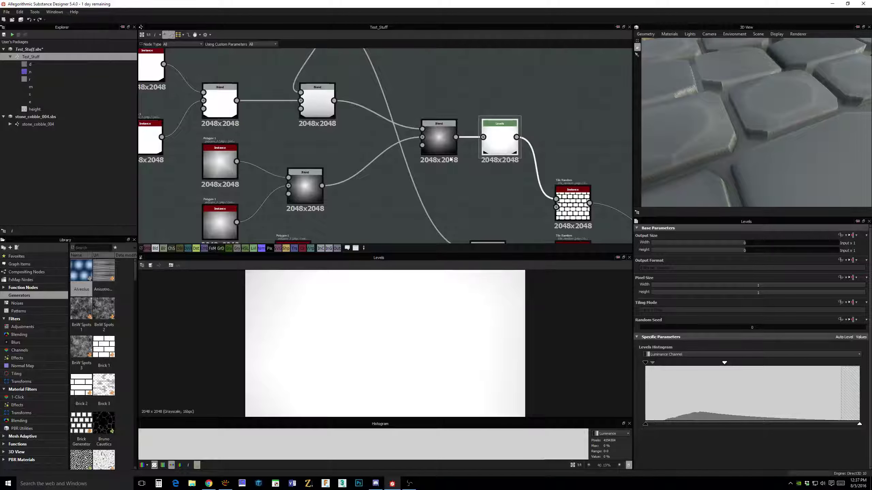
pyautogui.moveTo(729, 366)
pyautogui.mouseDown()
pyautogui.moveTo(738, 365)
pyautogui.moveTo(723, 366)
pyautogui.mouseUp()
# - Compare the Blend and Levels previews, then push the midtones until the output is nearly white
pyautogui.doubleClick(453, 142)
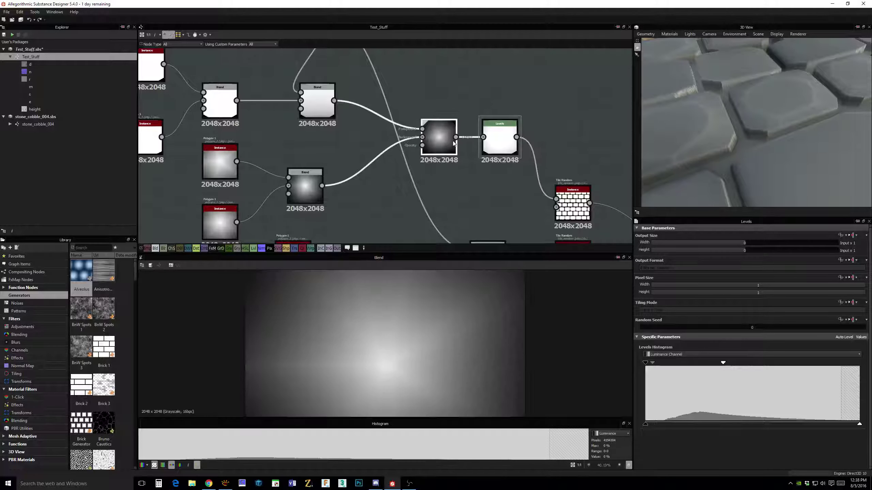
pyautogui.doubleClick(501, 147)
pyautogui.scroll(-2, 476, 330)
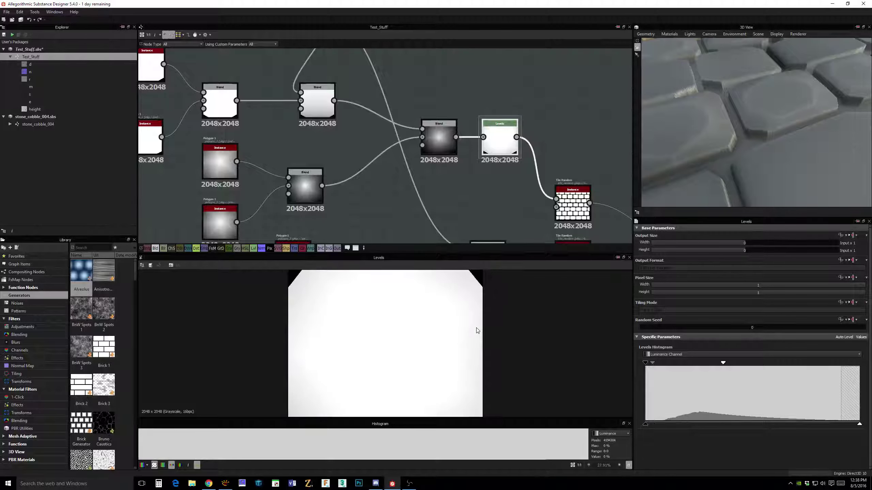
pyautogui.scroll(-1, 456, 335)
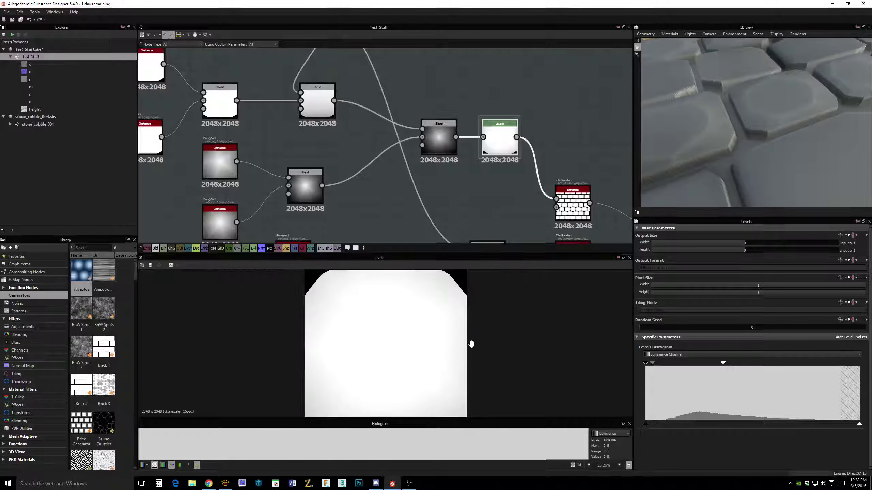
pyautogui.scroll(2, 463, 342)
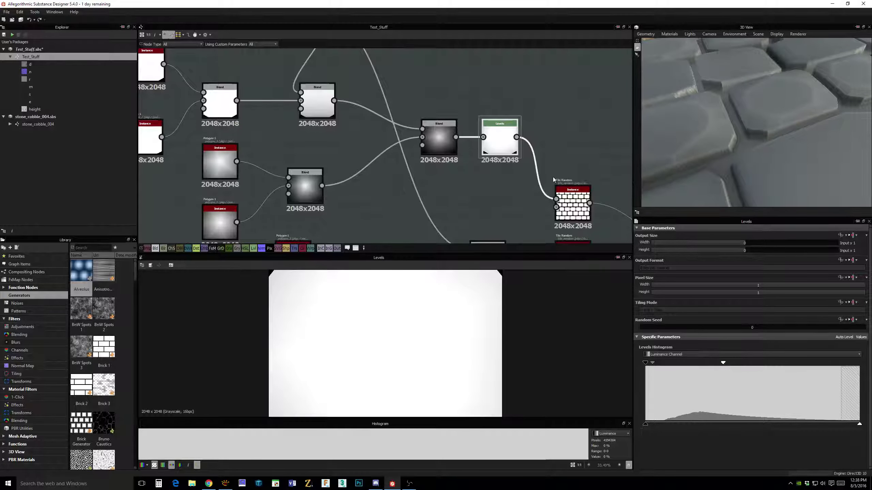
pyautogui.scroll(-2, 490, 190)
pyautogui.scroll(2, 490, 189)
pyautogui.scroll(1, 456, 153)
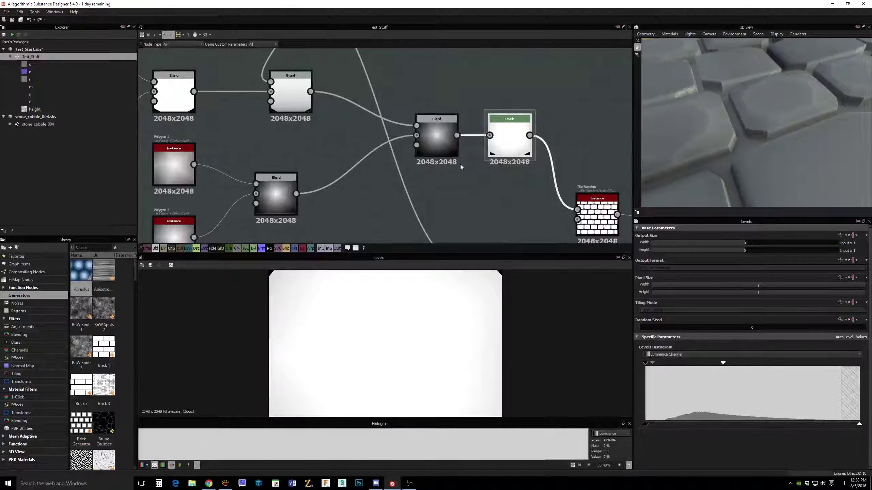
pyautogui.scroll(1, 460, 164)
pyautogui.moveTo(720, 134); pyautogui.dragTo(724, 152)
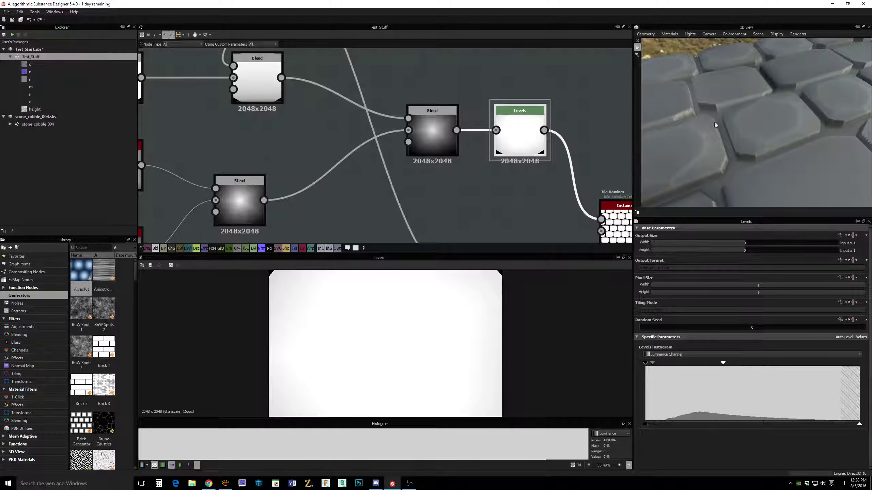
pyautogui.moveTo(723, 149); pyautogui.dragTo(747, 138)
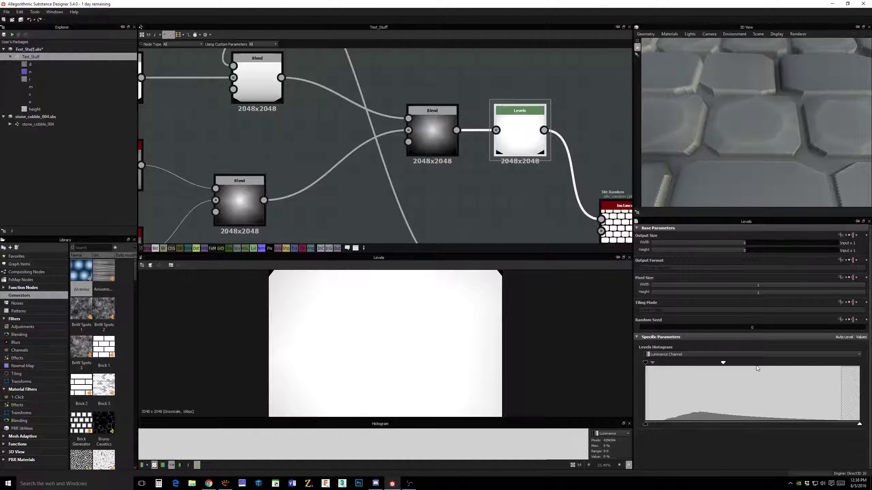
pyautogui.moveTo(723, 363); pyautogui.dragTo(692, 367)
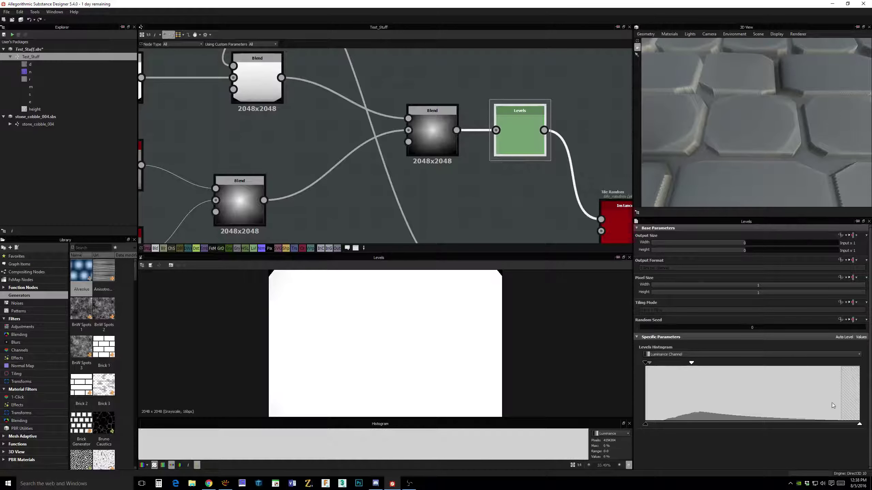
pyautogui.moveTo(764, 126); pyautogui.dragTo(737, 120)
# - Move the two Polygon nodes and their Blend down-left and reposition the Blend node
pyautogui.scroll(-3, 534, 196)
pyautogui.moveTo(496, 193); pyautogui.dragTo(526, 140, button='middle')
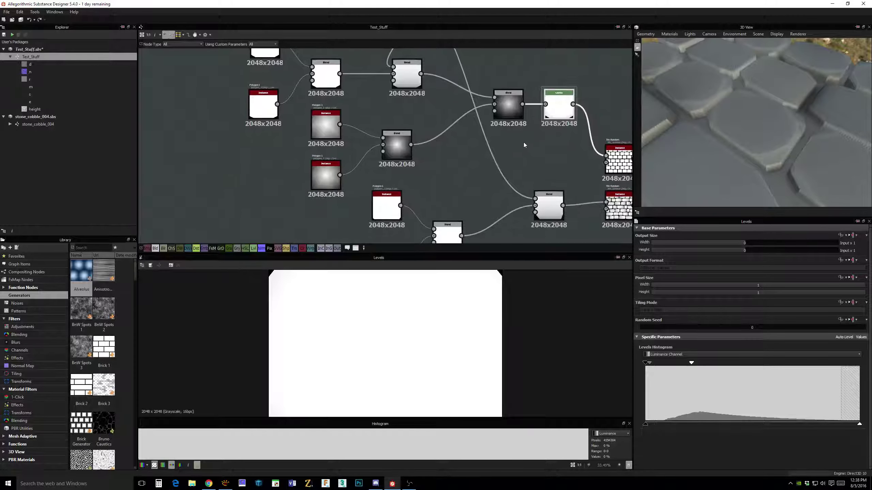
pyautogui.scroll(-1, 513, 184)
pyautogui.moveTo(513, 185); pyautogui.dragTo(533, 105, button='middle')
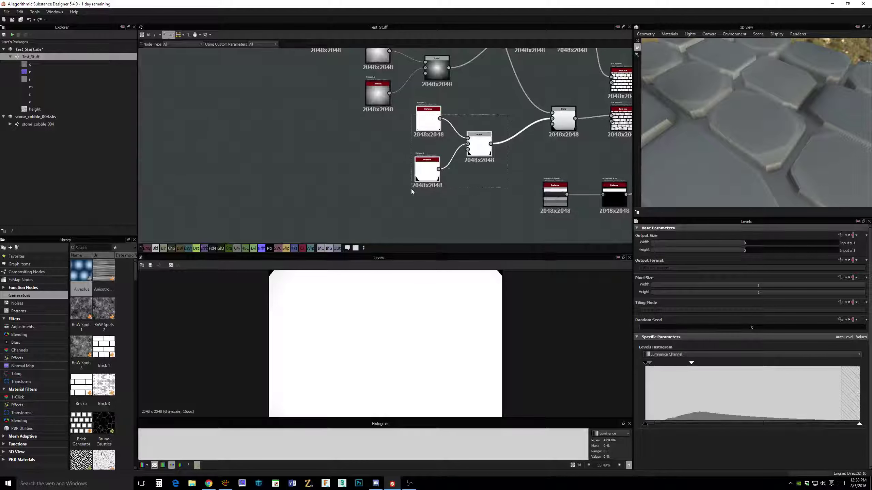
pyautogui.moveTo(428, 121); pyautogui.dragTo(407, 197)
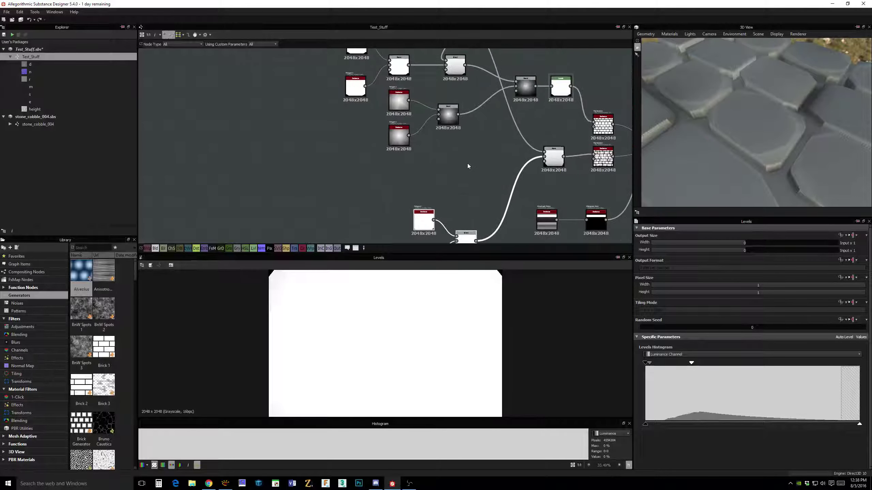
pyautogui.moveTo(473, 160); pyautogui.dragTo(484, 141, button='middle')
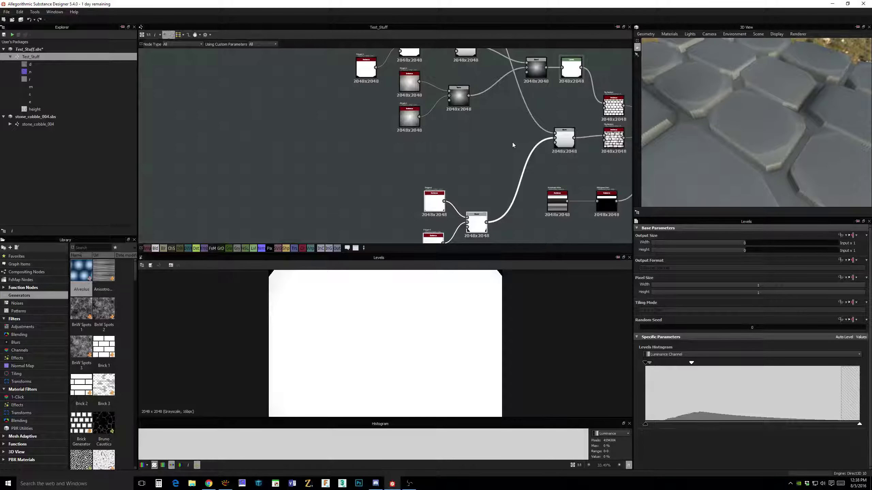
pyautogui.moveTo(570, 142)
pyautogui.mouseDown()
pyautogui.moveTo(531, 141)
pyautogui.moveTo(553, 141)
pyautogui.mouseUp()
pyautogui.moveTo(496, 132); pyautogui.dragTo(505, 134, button='middle')
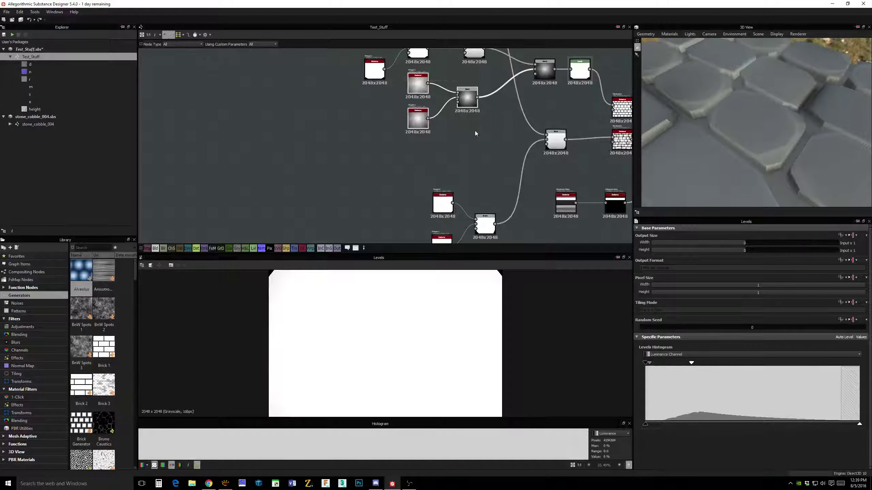
pyautogui.scroll(-1, 468, 151)
pyautogui.moveTo(469, 152); pyautogui.dragTo(506, 123, button='middle')
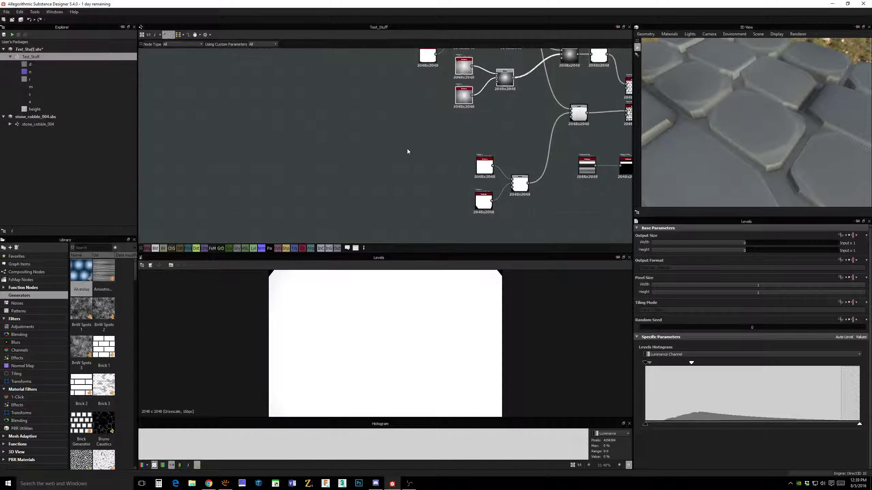
# - Paste a copy of the polygon pair and their Blend and arrange it to the right
pyautogui.hotkey('ctrl', 'v')
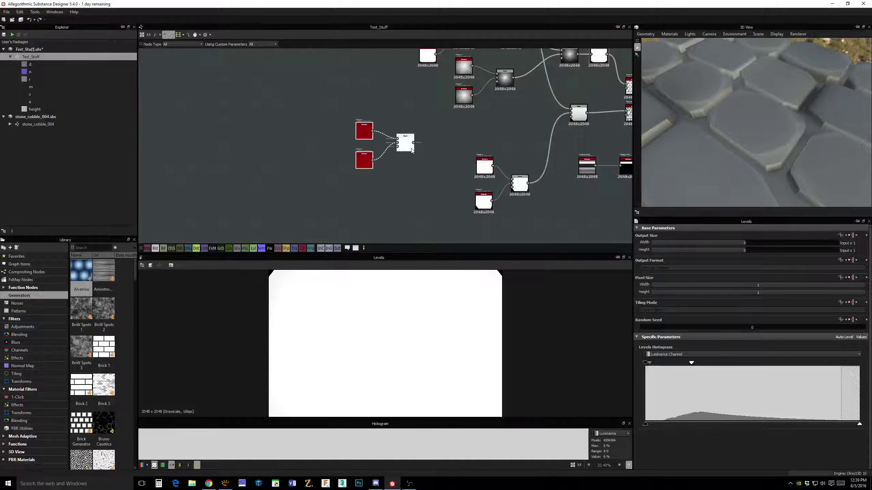
pyautogui.moveTo(405, 144); pyautogui.dragTo(482, 138)
pyautogui.moveTo(514, 134); pyautogui.dragTo(479, 149, button='middle')
pyautogui.moveTo(533, 69); pyautogui.dragTo(522, 70)
pyautogui.moveTo(541, 133); pyautogui.dragTo(544, 133)
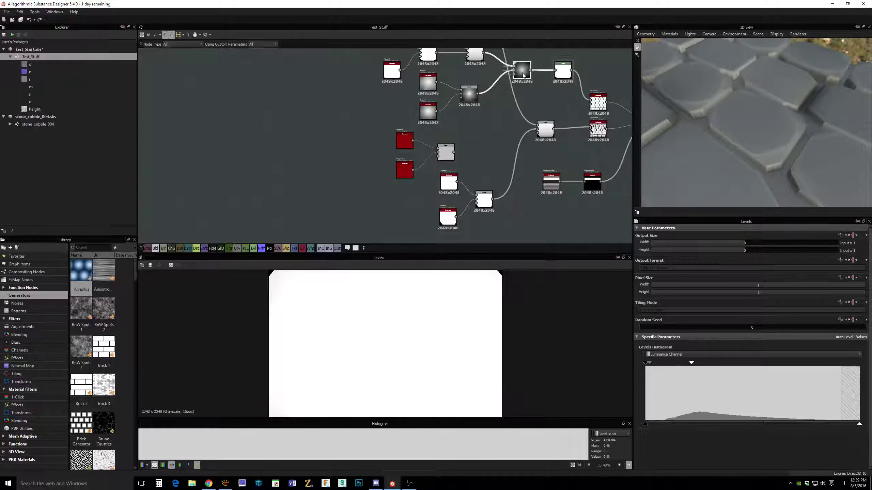
# - Add a new Blend node, feed the lower blend into it, and shift the group left
pyautogui.rightClick(481, 157)
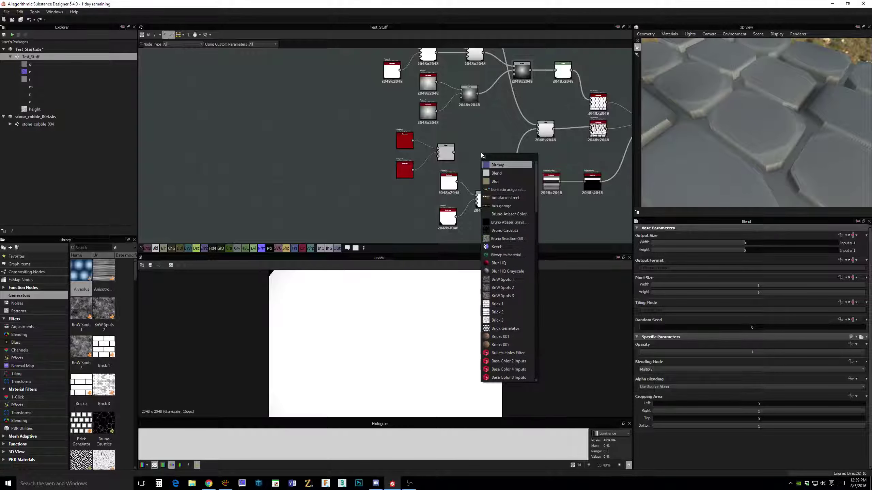
pyautogui.click(495, 164)
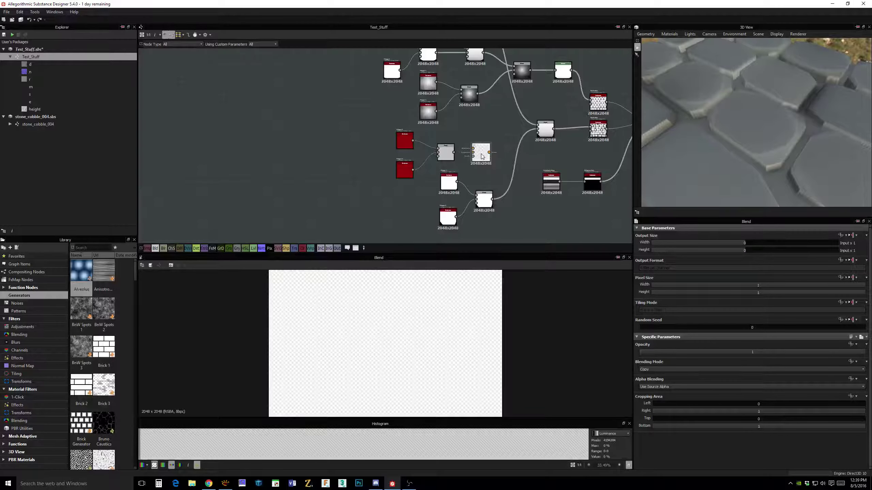
pyautogui.moveTo(483, 156)
pyautogui.mouseDown()
pyautogui.moveTo(502, 158)
pyautogui.moveTo(493, 149)
pyautogui.mouseUp()
pyautogui.moveTo(493, 199); pyautogui.dragTo(493, 152)
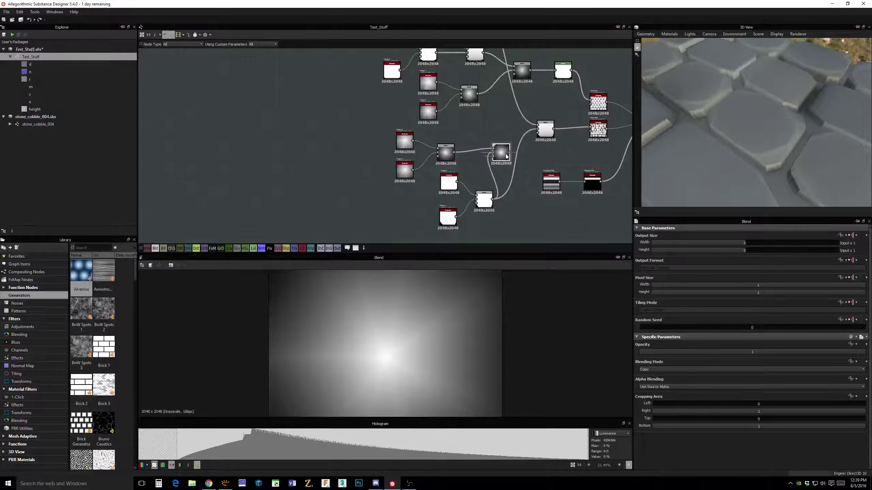
pyautogui.moveTo(510, 118); pyautogui.dragTo(515, 118, button='middle')
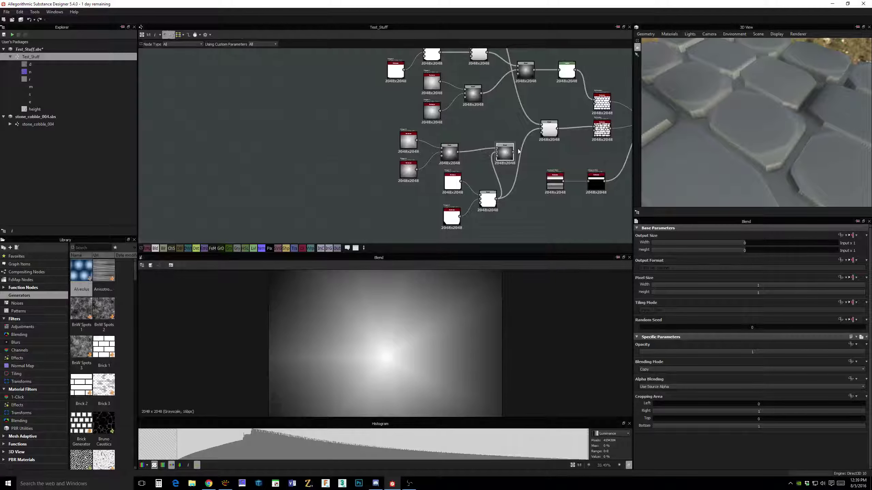
pyautogui.moveTo(520, 138); pyautogui.dragTo(363, 237)
pyautogui.moveTo(447, 163); pyautogui.dragTo(418, 166)
# - Add a Levels node after the new Blend
pyautogui.click(503, 135)
pyautogui.press('space')
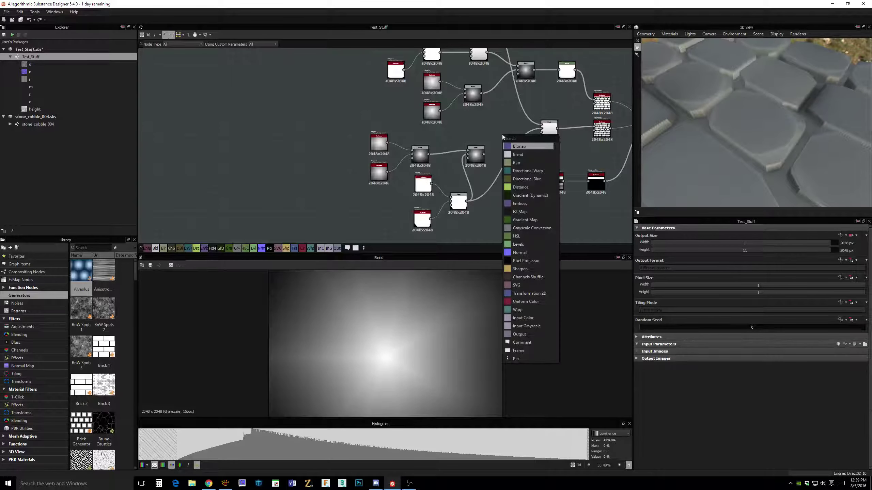
pyautogui.write('le')
pyautogui.click(515, 146)
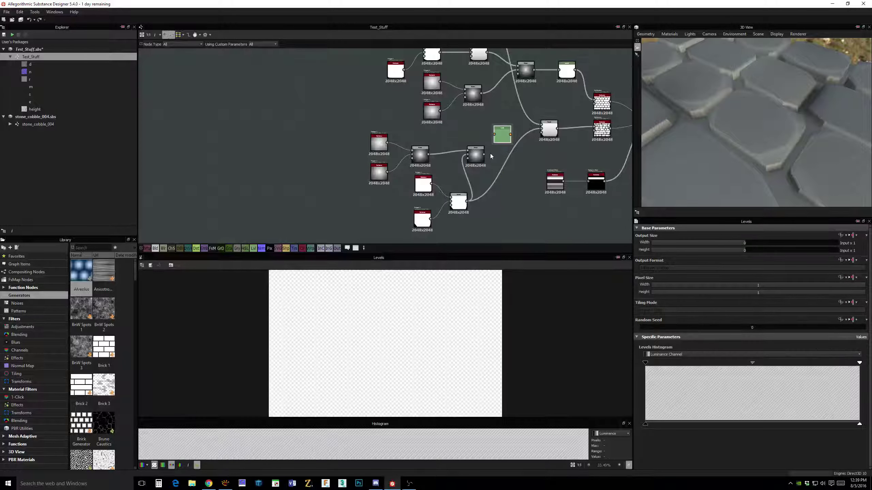
pyautogui.moveTo(498, 140); pyautogui.dragTo(500, 156)
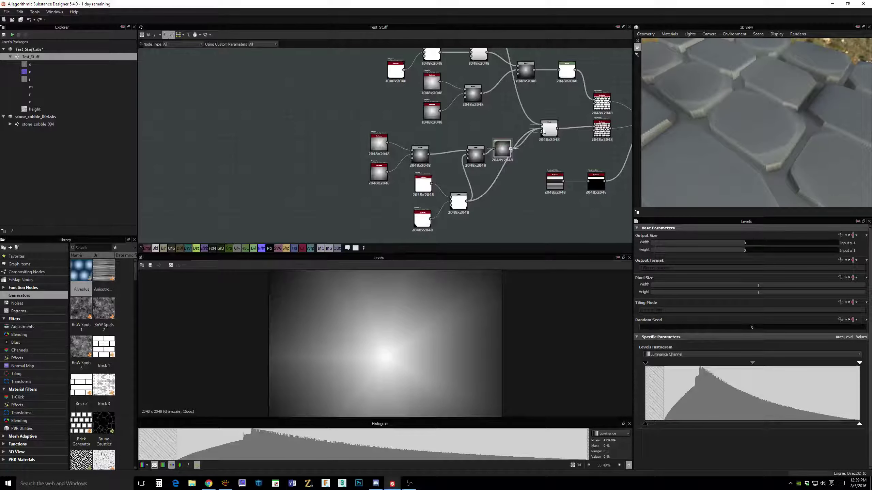
pyautogui.moveTo(499, 151); pyautogui.dragTo(505, 157)
# - Give the polygons 7 and 11 sides and rotate the seven-sided one to about 0.19 turns
pyautogui.click(422, 160)
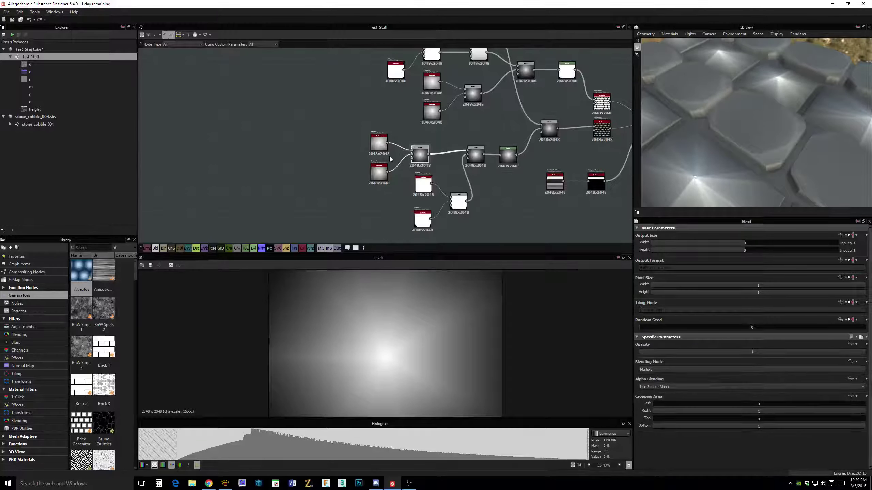
pyautogui.click(379, 142)
pyautogui.moveTo(650, 375); pyautogui.dragTo(667, 375)
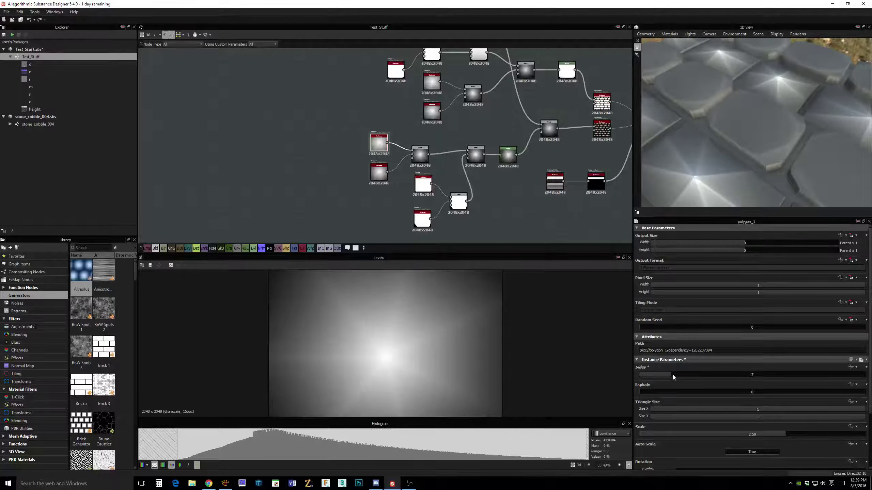
pyautogui.click(379, 173)
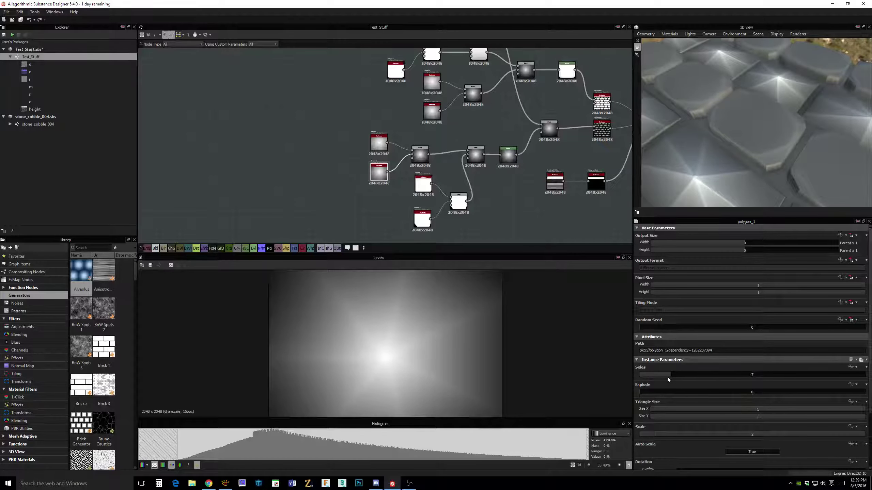
pyautogui.moveTo(668, 377); pyautogui.dragTo(700, 381)
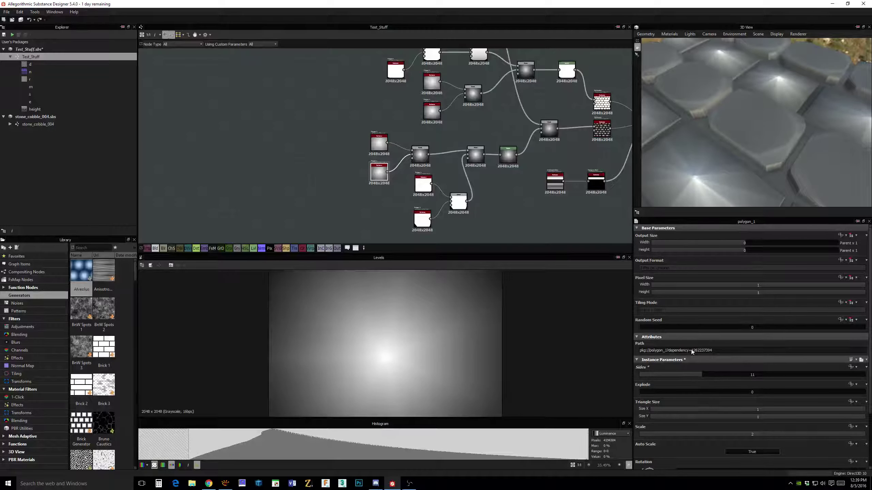
pyautogui.scroll(-3, 707, 418)
pyautogui.moveTo(648, 419); pyautogui.dragTo(651, 418)
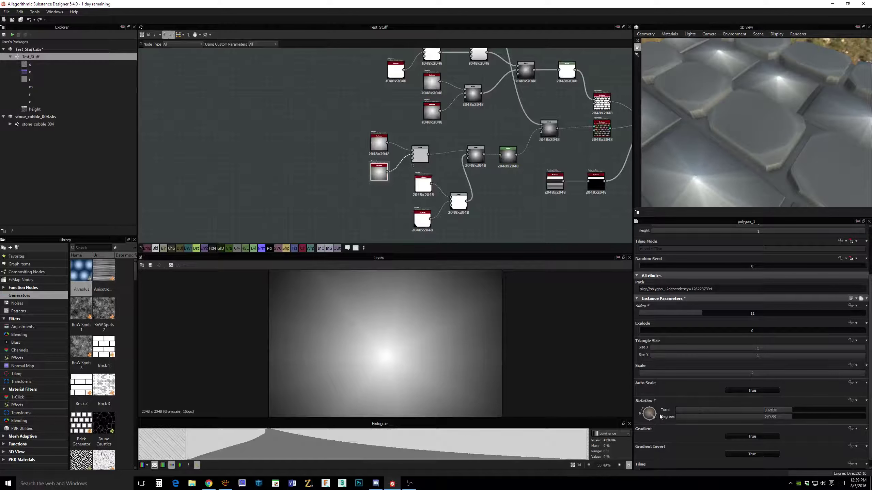
pyautogui.click(386, 138)
pyautogui.moveTo(650, 432); pyautogui.dragTo(646, 427)
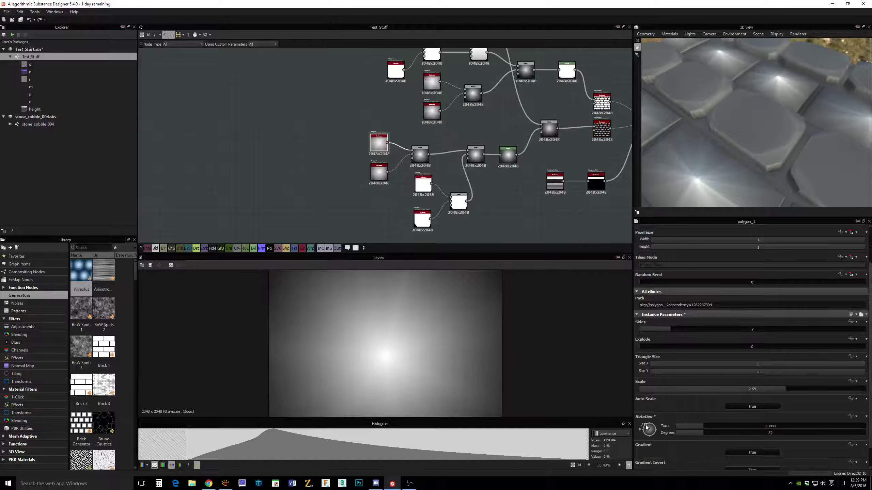
# - Brighten the Levels output to nearly white by lowering the white input and raising output black
pyautogui.click(507, 156)
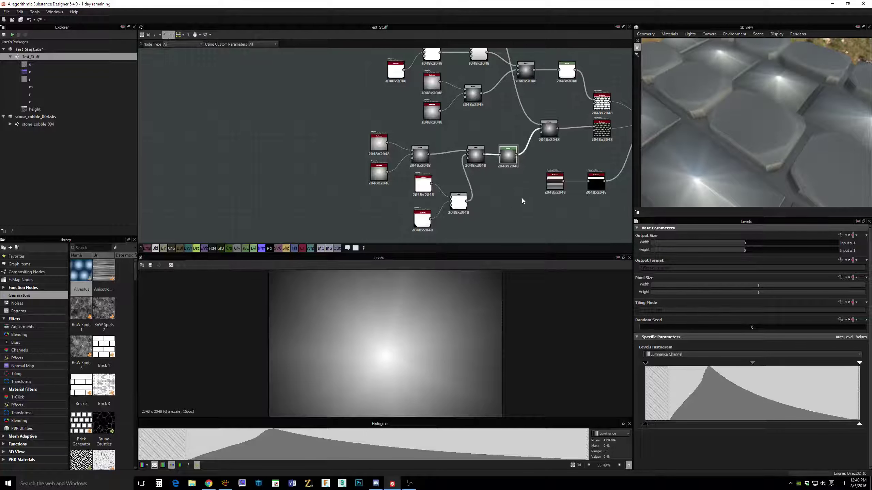
pyautogui.scroll(1, 461, 186)
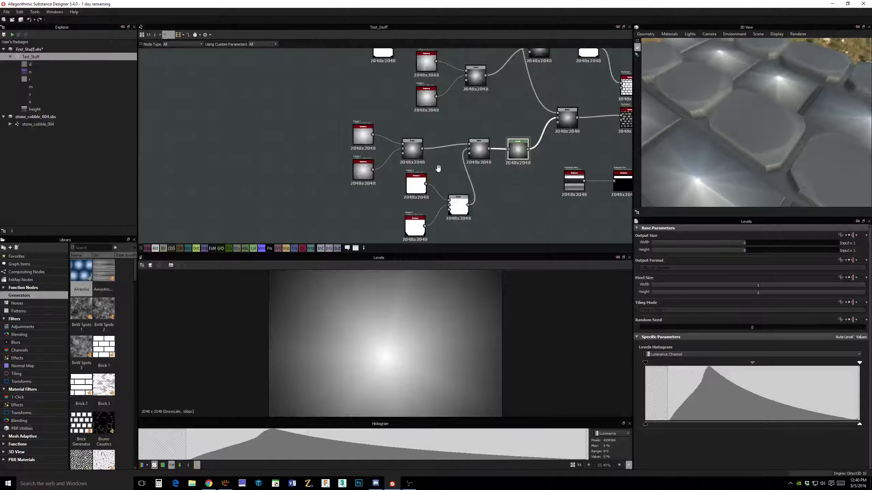
pyautogui.scroll(1, 438, 168)
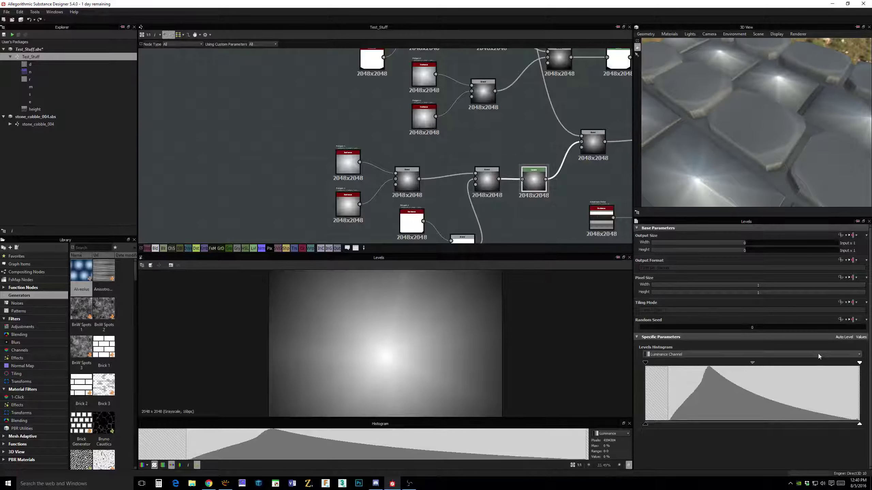
pyautogui.moveTo(860, 364); pyautogui.dragTo(738, 373)
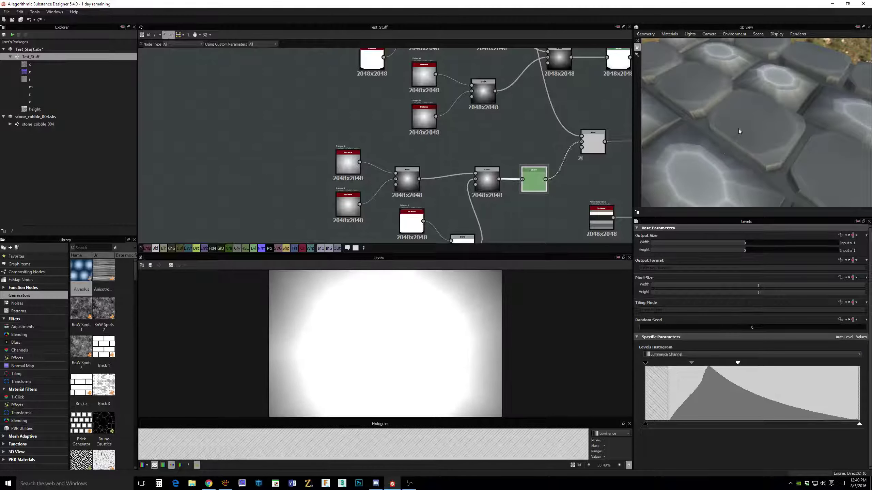
pyautogui.moveTo(739, 127); pyautogui.dragTo(786, 119)
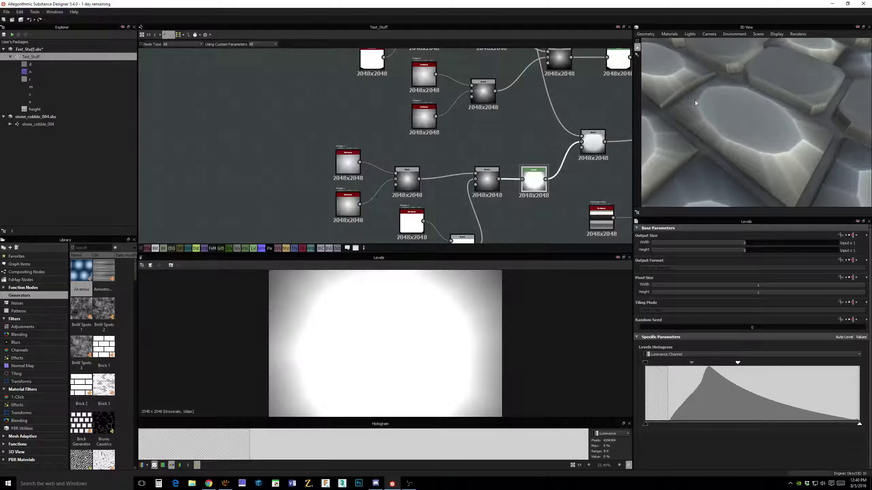
pyautogui.moveTo(737, 366); pyautogui.dragTo(708, 368)
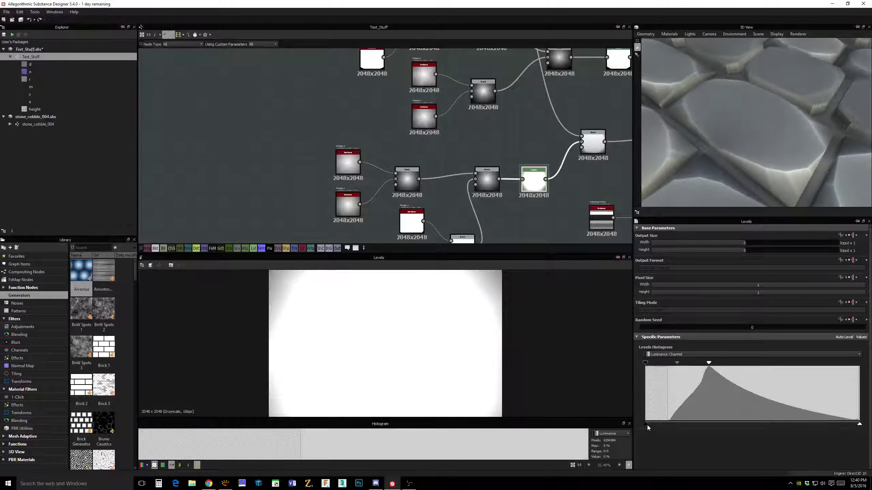
pyautogui.moveTo(646, 424); pyautogui.dragTo(667, 425)
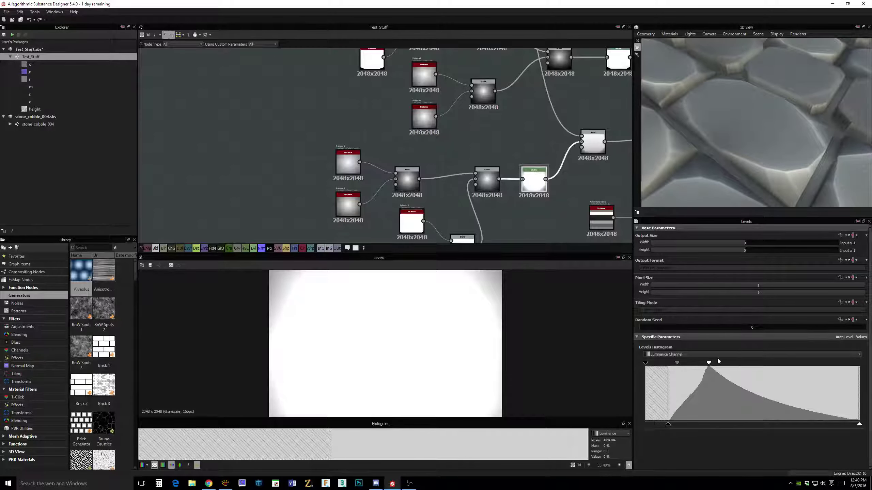
# - Nudge the two Blend nodes and the Levels node so they line up neatly
pyautogui.moveTo(515, 118); pyautogui.dragTo(497, 141, button='middle')
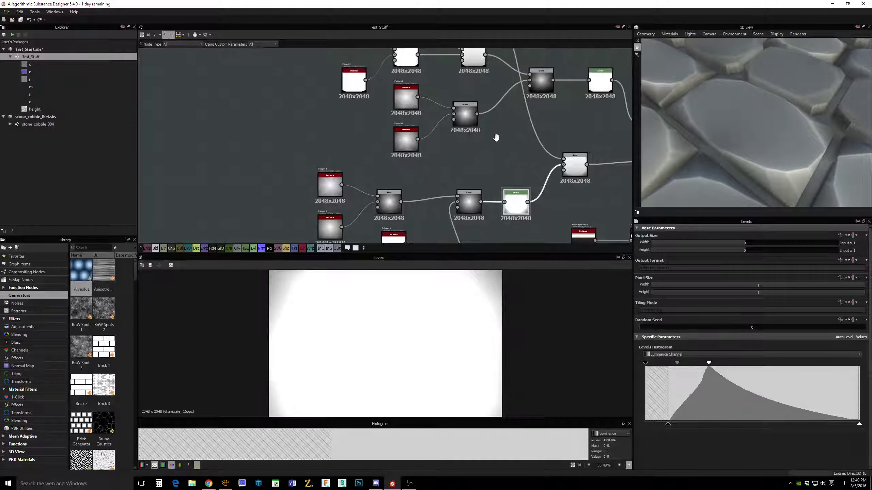
pyautogui.scroll(-1, 504, 125)
pyautogui.scroll(-1, 504, 124)
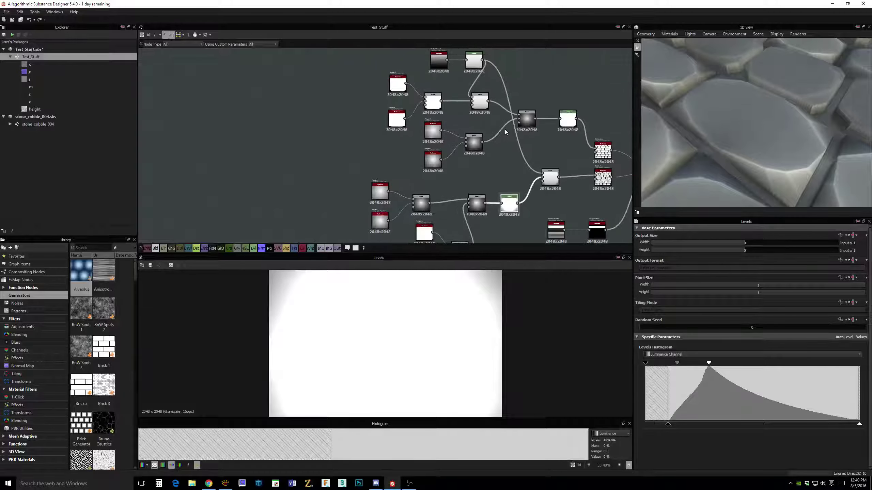
pyautogui.click(573, 124)
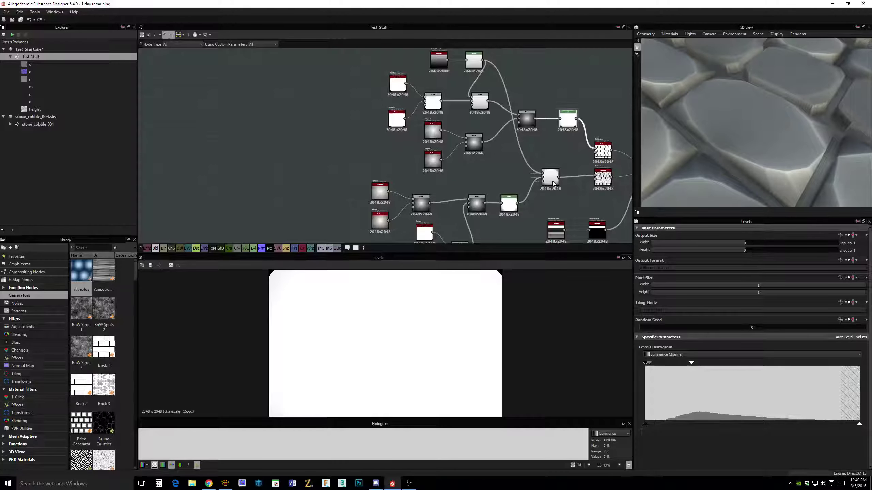
pyautogui.moveTo(553, 181); pyautogui.dragTo(574, 181)
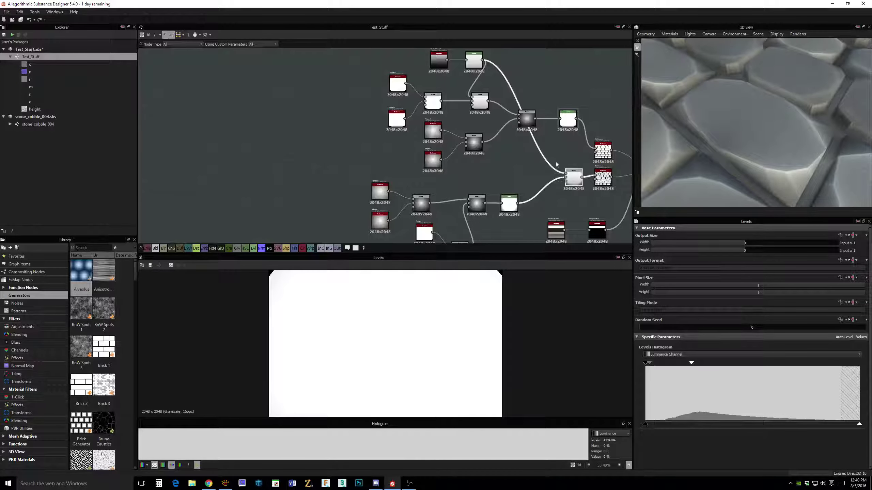
pyautogui.moveTo(555, 159); pyautogui.dragTo(536, 151, button='middle')
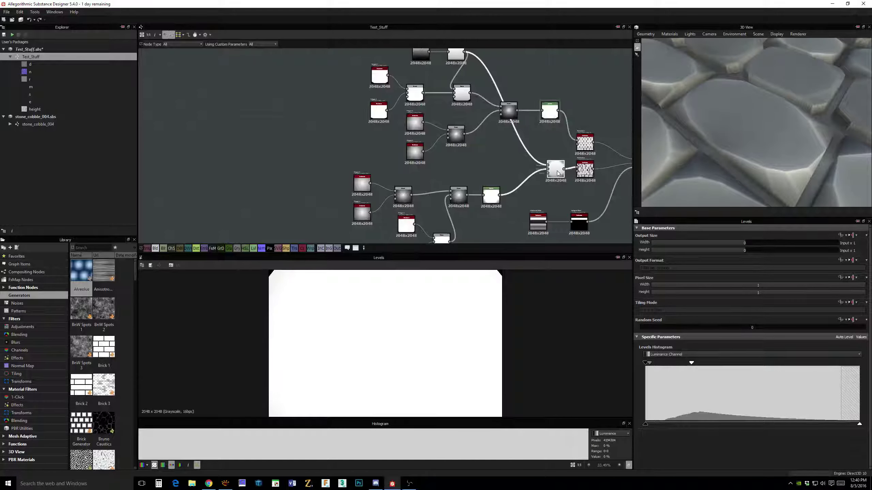
pyautogui.moveTo(557, 171); pyautogui.dragTo(551, 171)
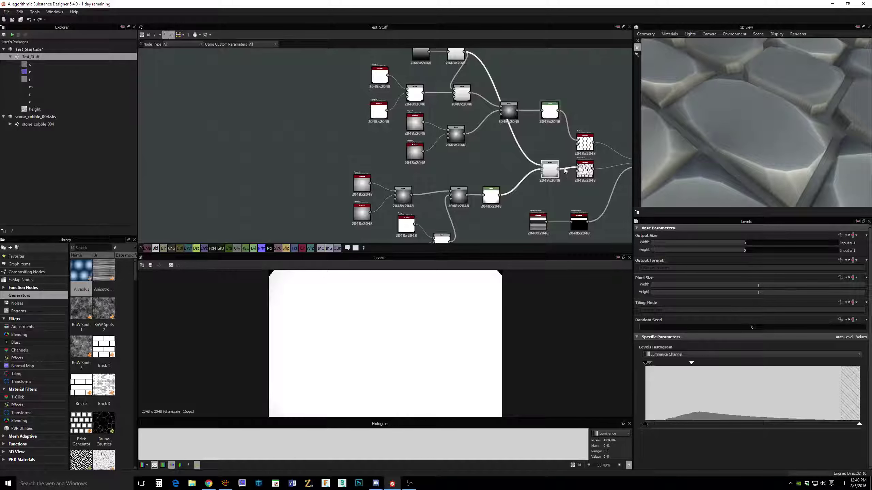
pyautogui.moveTo(463, 97); pyautogui.dragTo(461, 97)
pyautogui.moveTo(438, 244); pyautogui.dragTo(446, 216, button='middle')
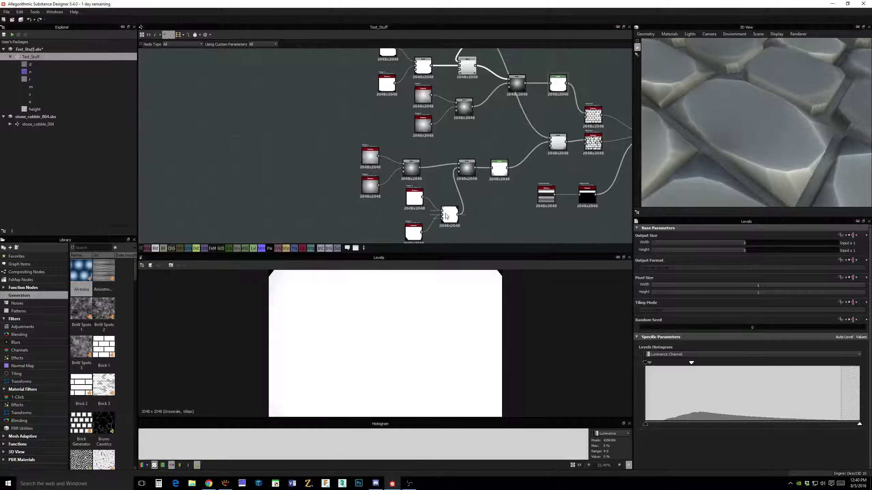
pyautogui.moveTo(474, 172); pyautogui.dragTo(507, 177)
pyautogui.click(474, 174)
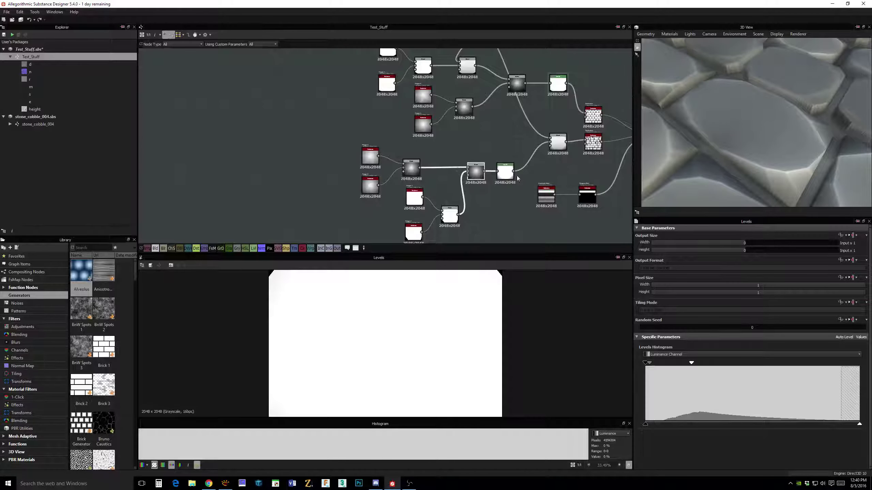
pyautogui.moveTo(505, 174); pyautogui.dragTo(495, 182, button='middle')
pyautogui.moveTo(496, 182); pyautogui.dragTo(471, 176)
# - Preview the Blend and Levels outputs, then delete the Blend link into the brick node
pyautogui.click(447, 222)
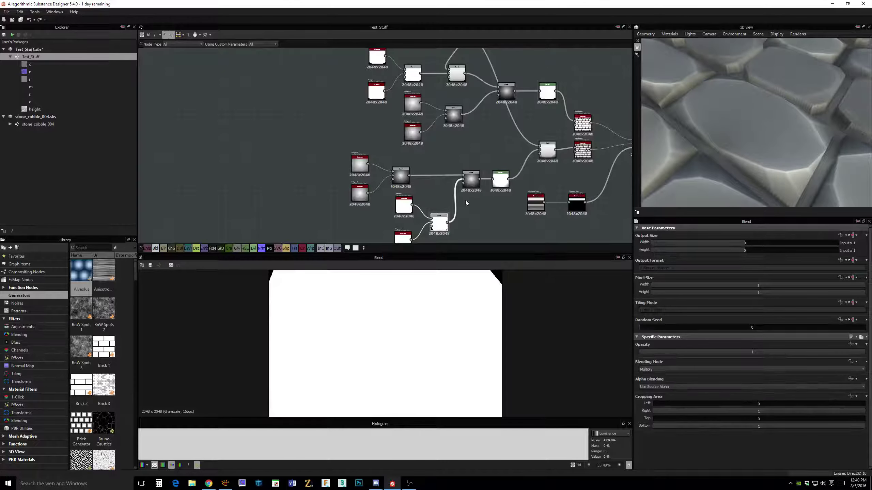
pyautogui.doubleClick(471, 180)
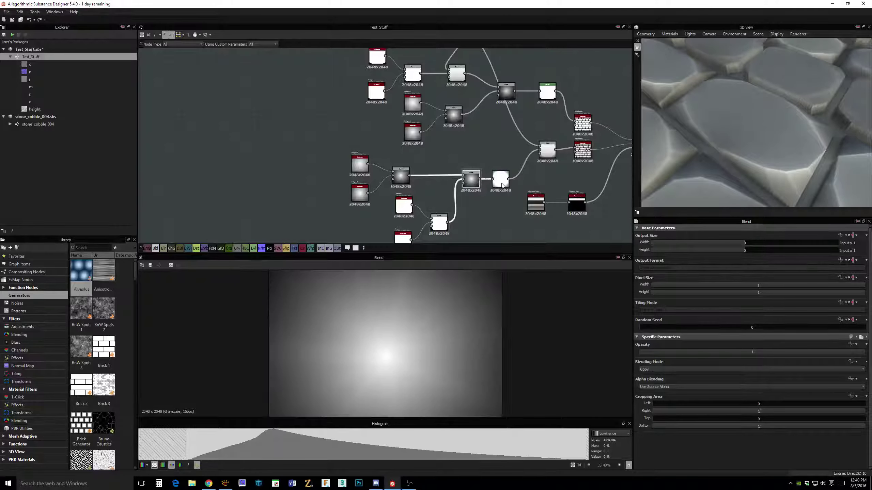
pyautogui.doubleClick(502, 183)
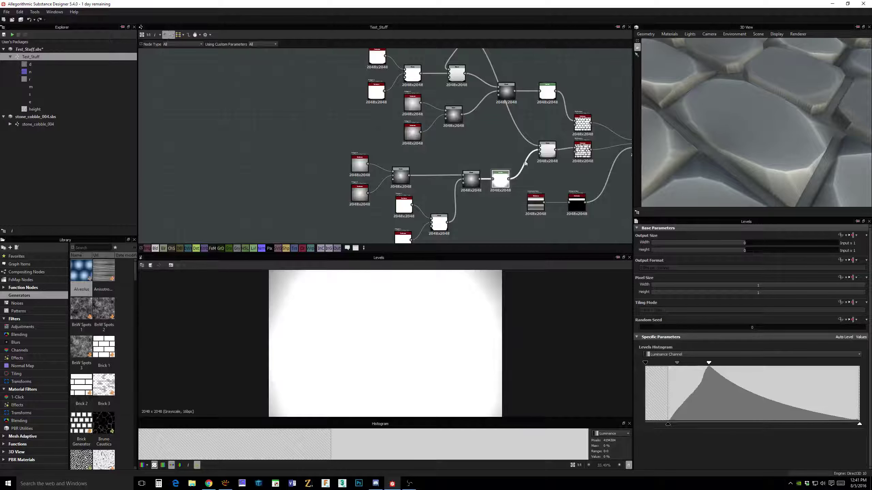
pyautogui.click(563, 152)
pyautogui.press('Delete')
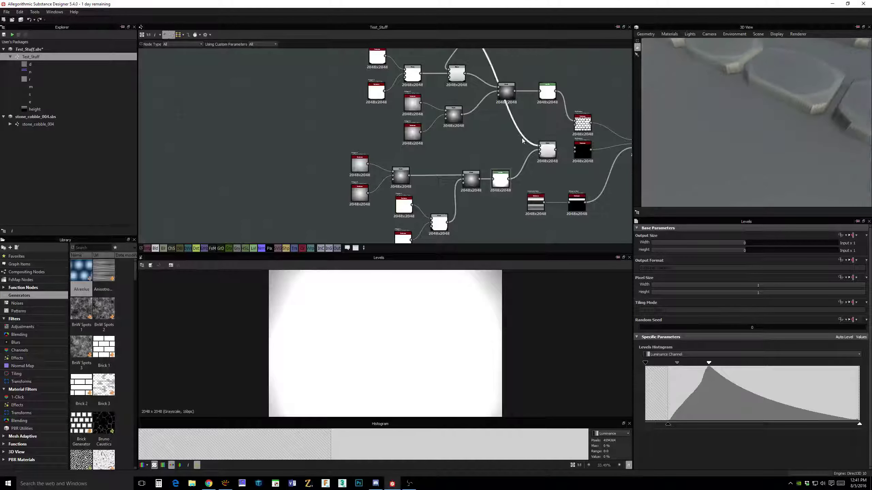
# - Move the Blend and Levels nodes apart and delete the link feeding Levels
pyautogui.moveTo(546, 154); pyautogui.dragTo(506, 177)
pyautogui.click(500, 174)
pyautogui.press('Delete')
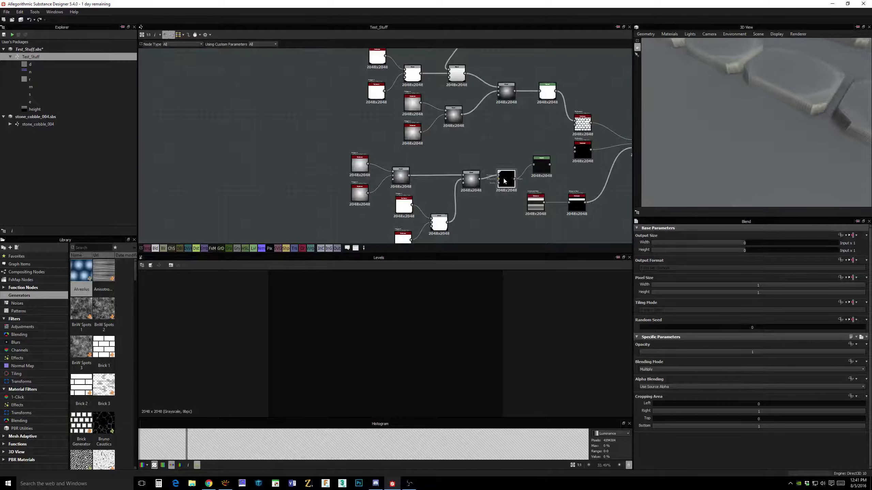
# - Delete the black Blend node and move the Levels node left and down
pyautogui.scroll(4, 504, 177)
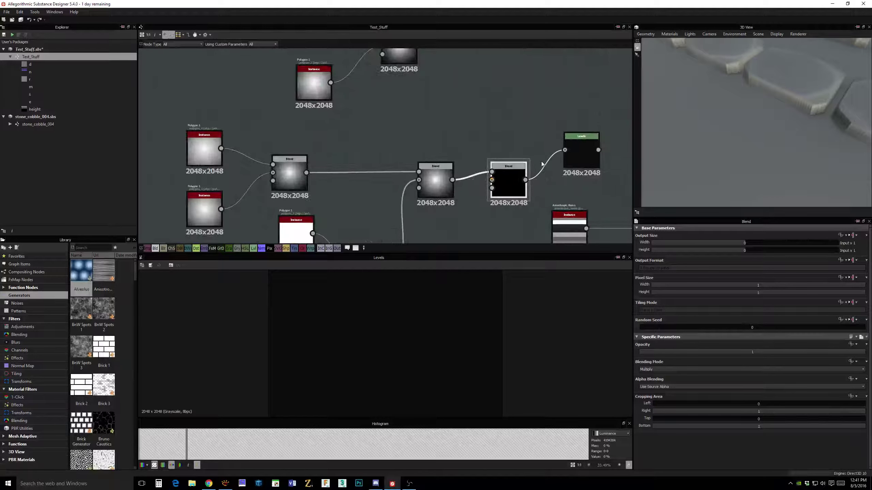
pyautogui.press('Delete')
pyautogui.moveTo(581, 162); pyautogui.dragTo(521, 179)
pyautogui.scroll(-2, 479, 158)
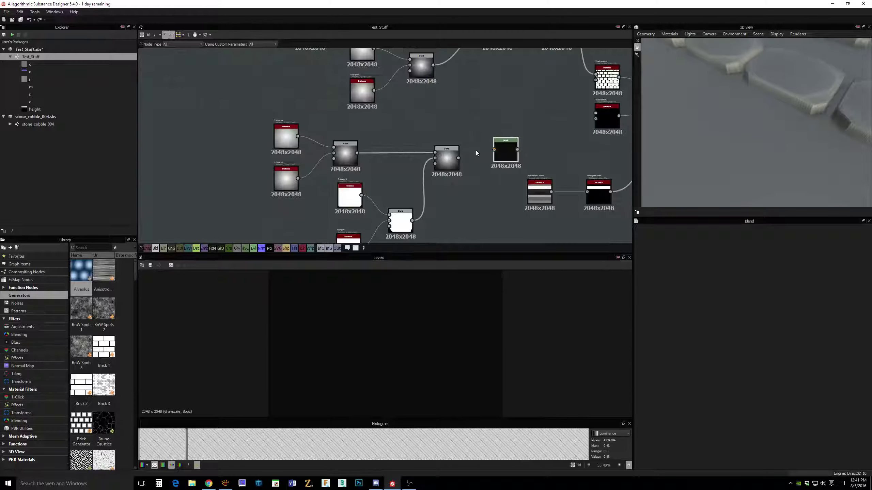
# - Set the remaining Blend to Multiply and wire its output into the Levels node
pyautogui.click(447, 161)
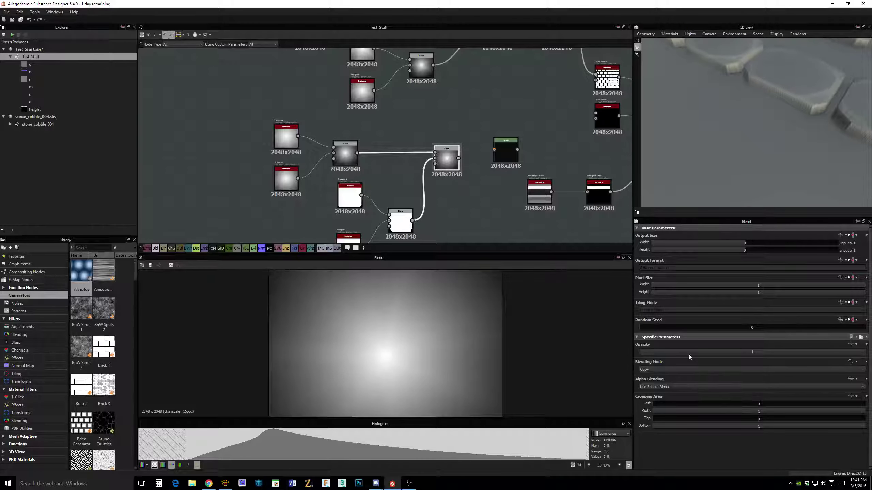
pyautogui.click(654, 369)
pyautogui.click(656, 388)
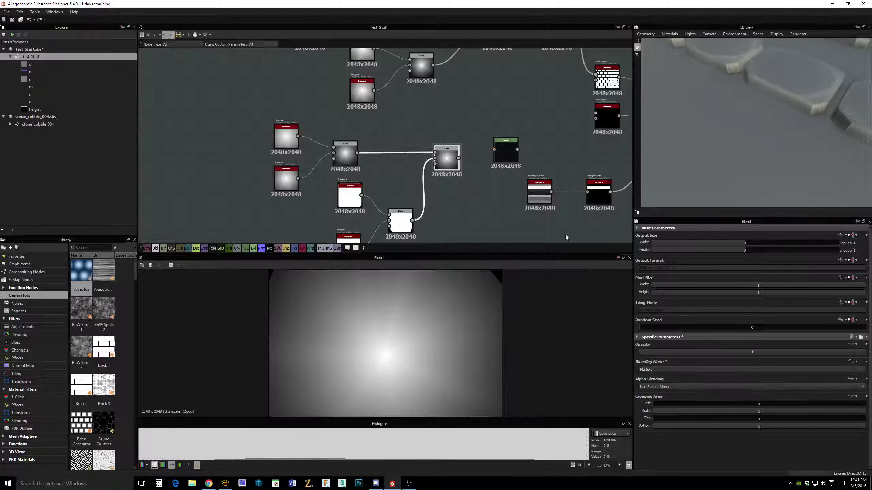
pyautogui.moveTo(482, 155); pyautogui.dragTo(597, 114)
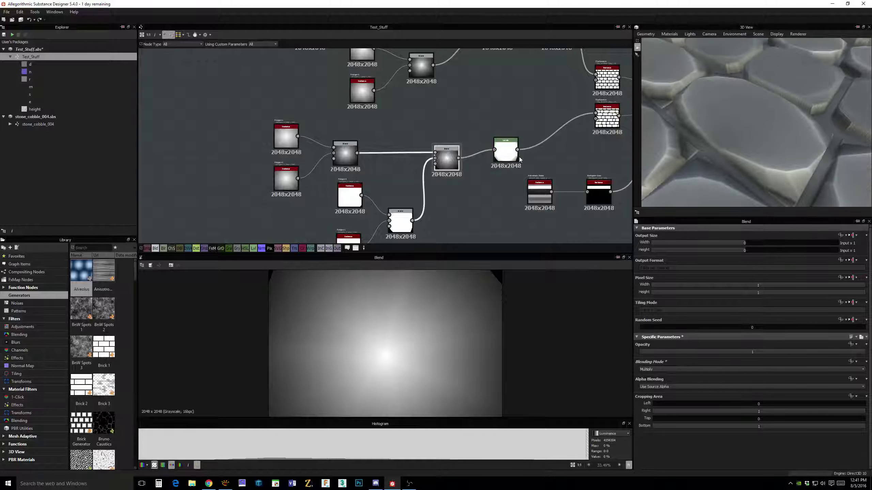
# - Lower the Levels white input so the mask feeding Tile Random is nearly white
pyautogui.click(502, 157)
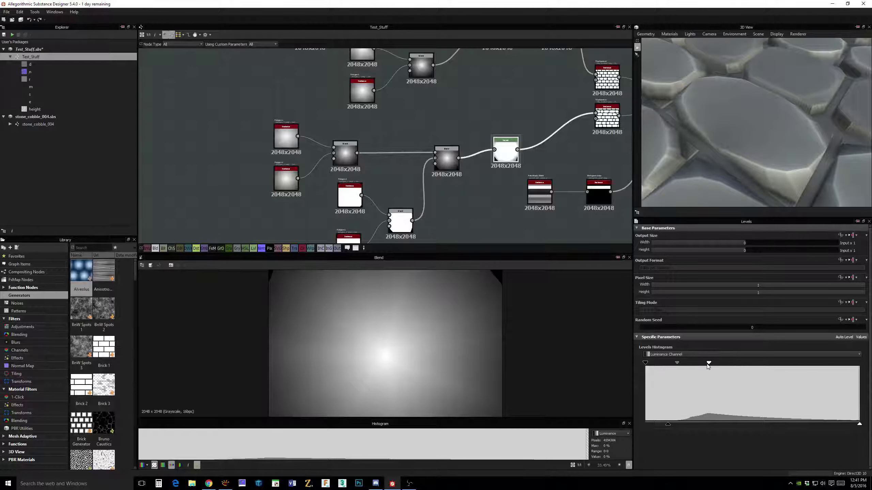
pyautogui.moveTo(709, 366); pyautogui.dragTo(698, 367)
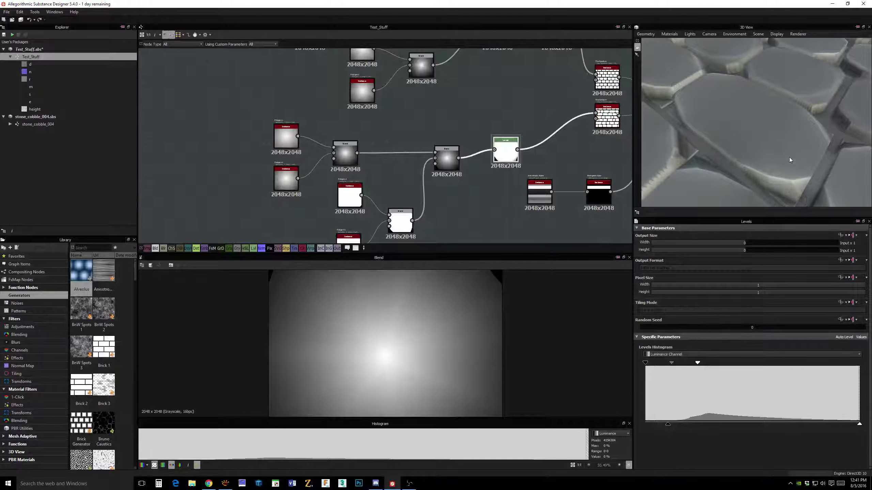
pyautogui.moveTo(789, 157); pyautogui.dragTo(651, 169)
pyautogui.scroll(-3, 717, 168)
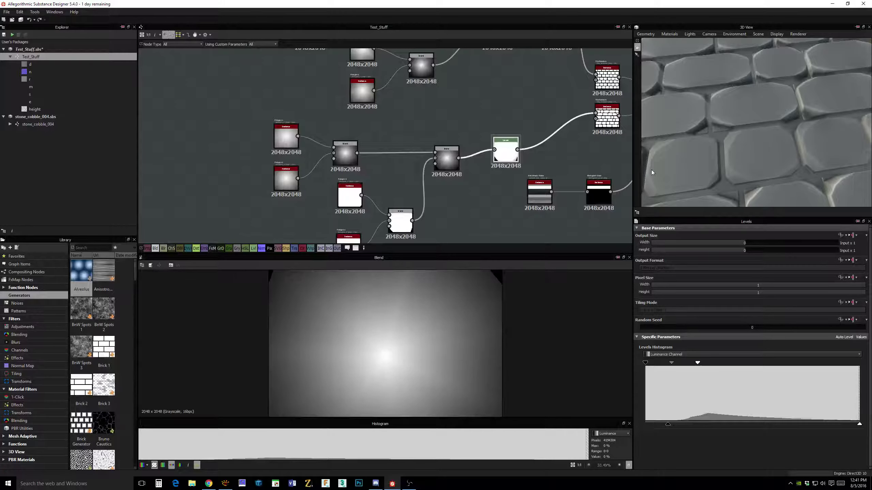
# - Preview the Levels output and move the Levels and Blend nodes up side by side
pyautogui.doubleClick(506, 151)
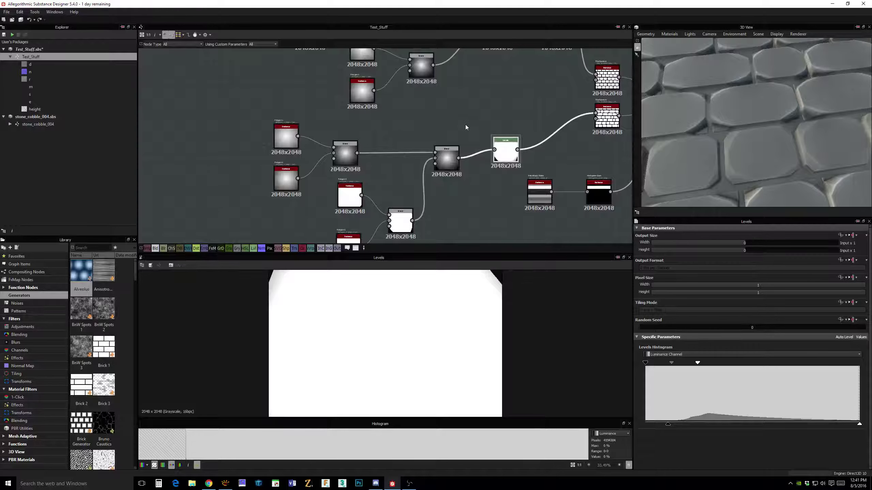
pyautogui.moveTo(470, 117); pyautogui.dragTo(467, 141, button='middle')
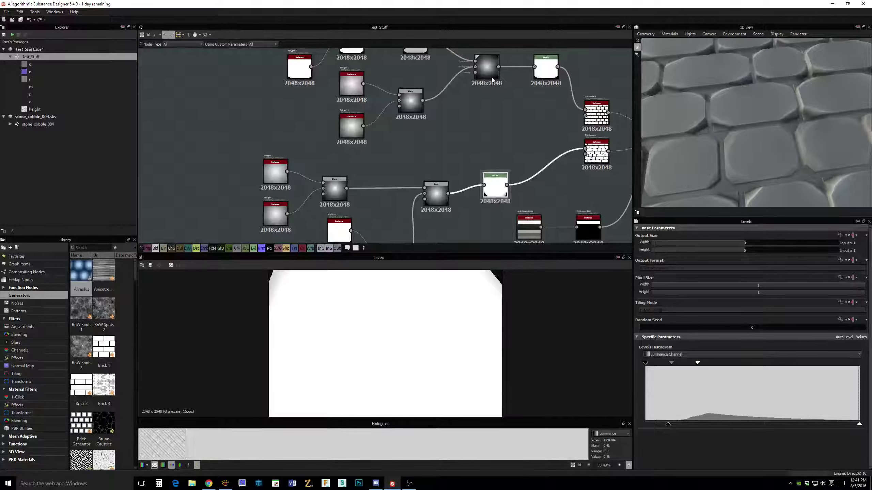
pyautogui.moveTo(496, 185); pyautogui.dragTo(534, 155)
pyautogui.moveTo(436, 199); pyautogui.dragTo(482, 166)
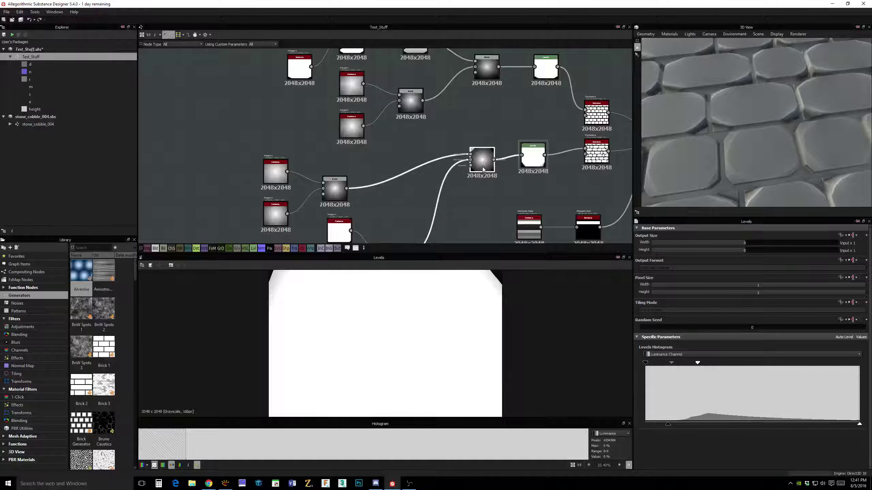
pyautogui.moveTo(482, 166); pyautogui.dragTo(427, 188, button='middle')
# - Raise the lower Blend node and its two Polygon inputs beside the rest of the network
pyautogui.click(364, 166)
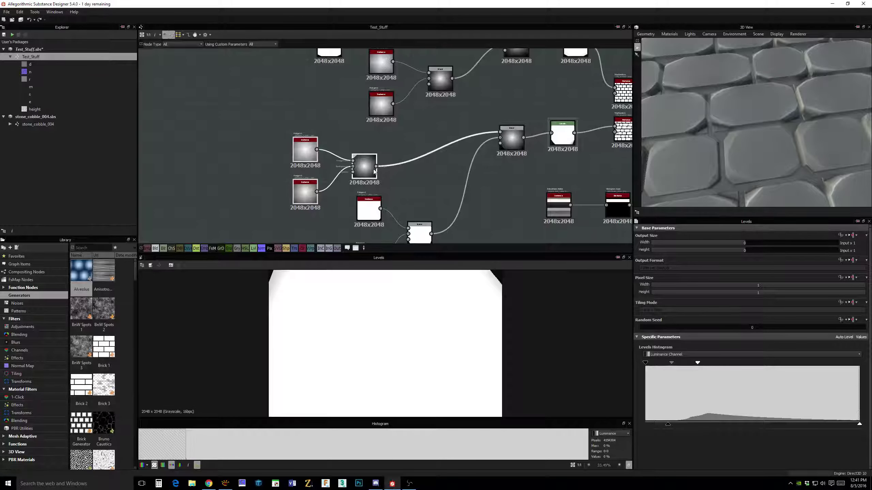
pyautogui.moveTo(280, 129); pyautogui.dragTo(423, 213)
pyautogui.scroll(-2, 380, 187)
pyautogui.moveTo(419, 173); pyautogui.dragTo(425, 138)
pyautogui.moveTo(480, 156); pyautogui.dragTo(439, 205, button='middle')
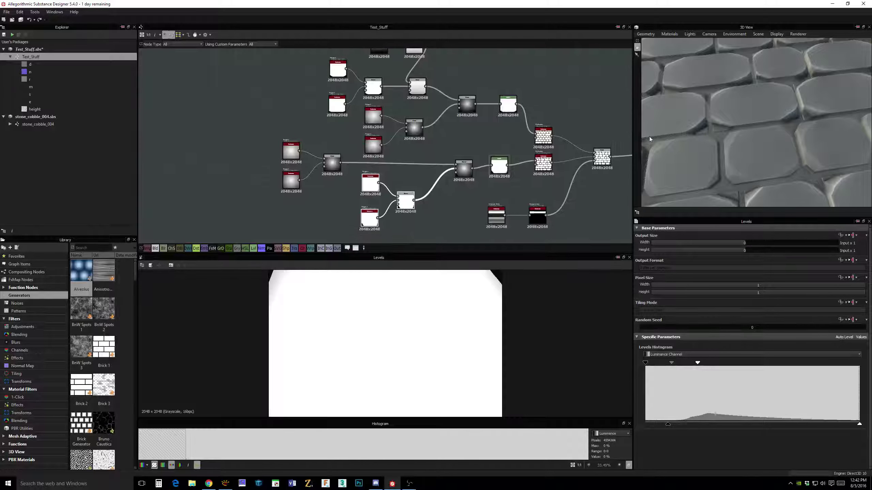
pyautogui.moveTo(696, 123); pyautogui.dragTo(742, 147)
pyautogui.moveTo(489, 176); pyautogui.dragTo(498, 160, button='middle')
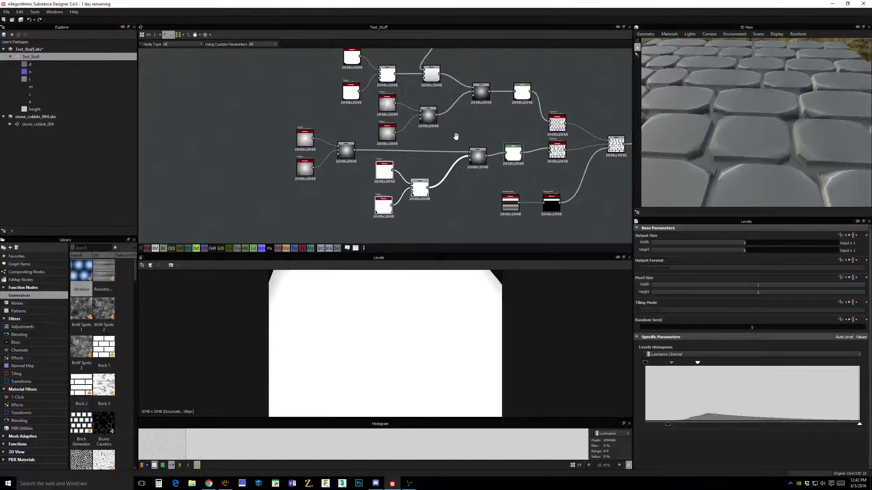
pyautogui.moveTo(464, 143); pyautogui.dragTo(476, 154, button='middle')
pyautogui.scroll(1, 494, 145)
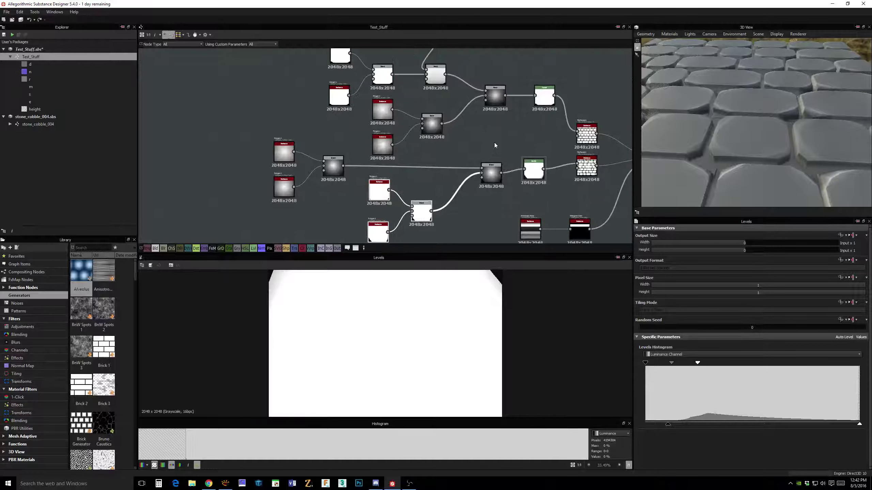
pyautogui.moveTo(495, 146); pyautogui.dragTo(493, 141, button='middle')
# - Compare the upper and lower Blend outputs and inspect the Polygon_1 node
pyautogui.click(433, 75)
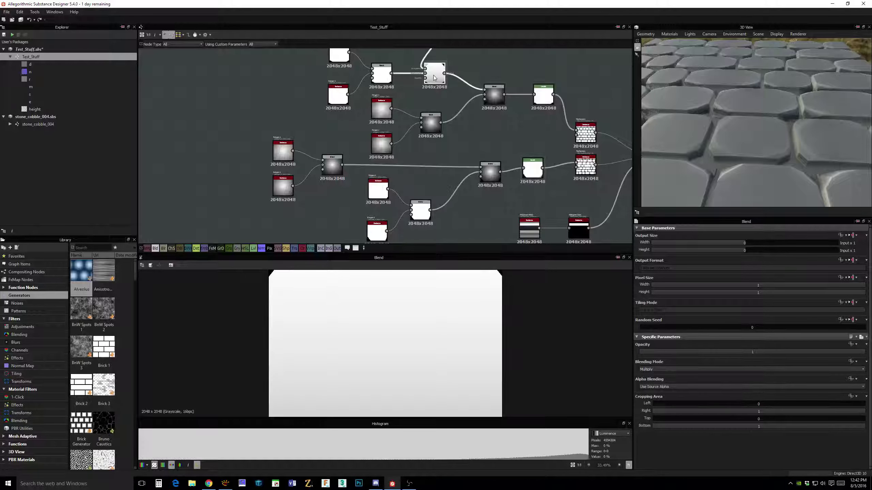
pyautogui.click(420, 210)
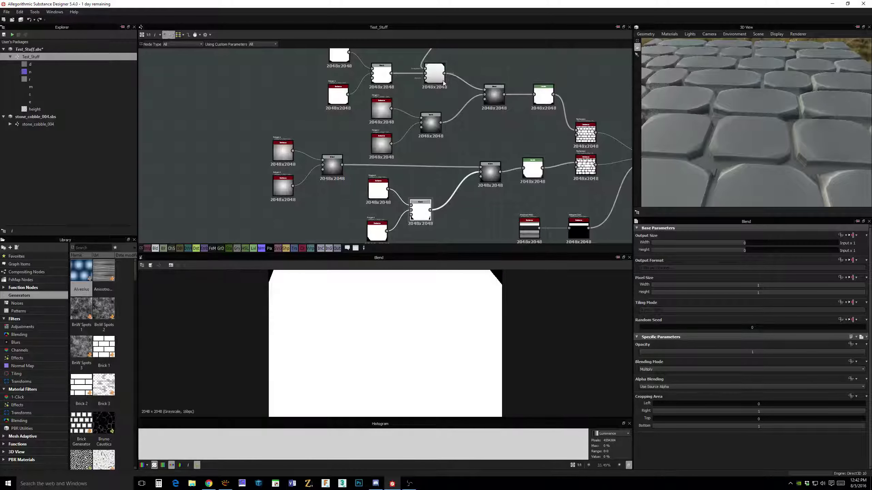
pyautogui.click(429, 77)
pyautogui.click(420, 210)
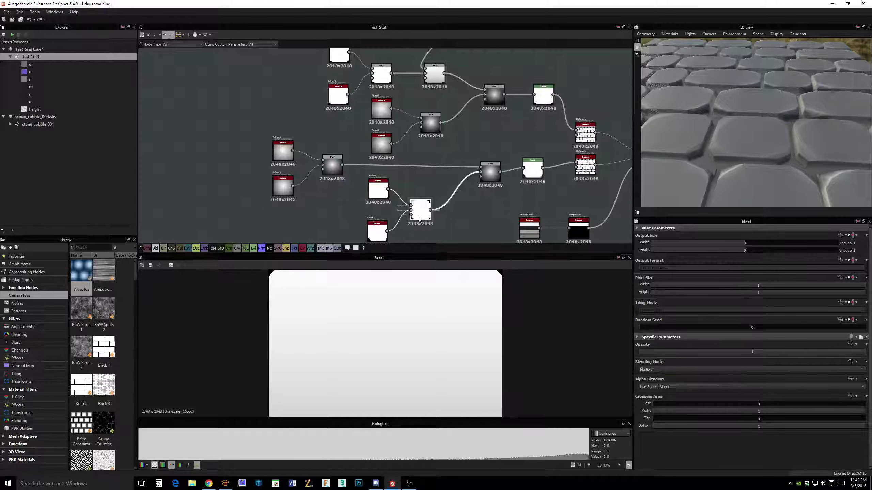
pyautogui.click(381, 108)
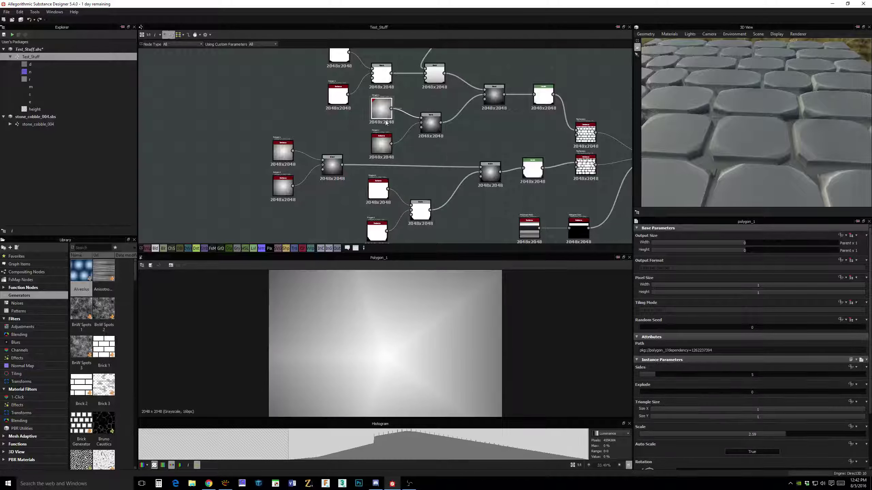
pyautogui.click(381, 142)
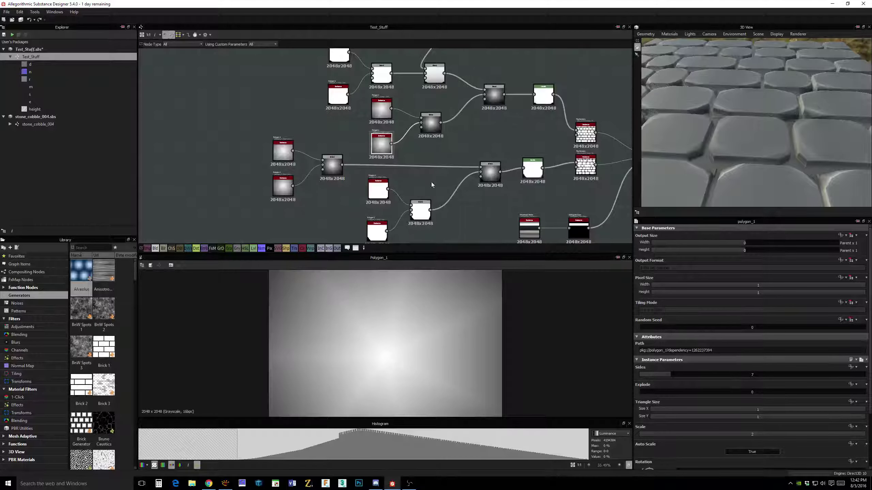
# - Move the lower Polygon pair and their Blend down and to the right
pyautogui.scroll(-2, 446, 129)
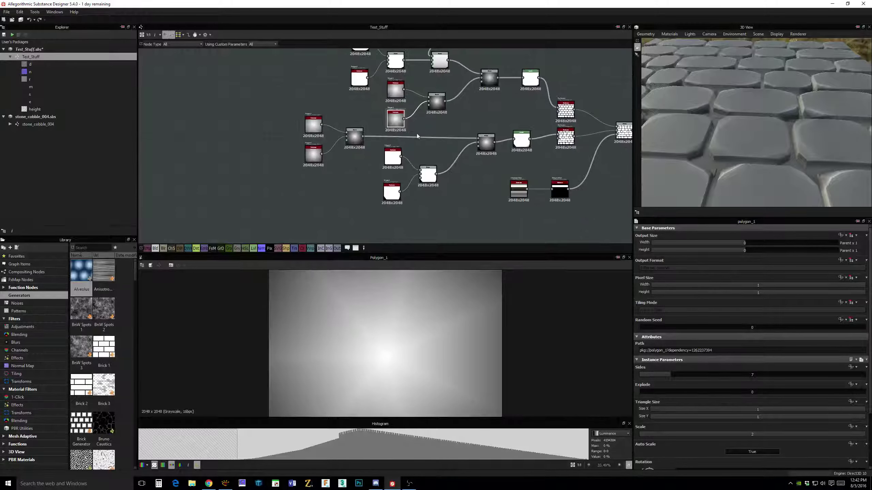
pyautogui.moveTo(377, 142); pyautogui.dragTo(450, 204)
pyautogui.click(356, 142)
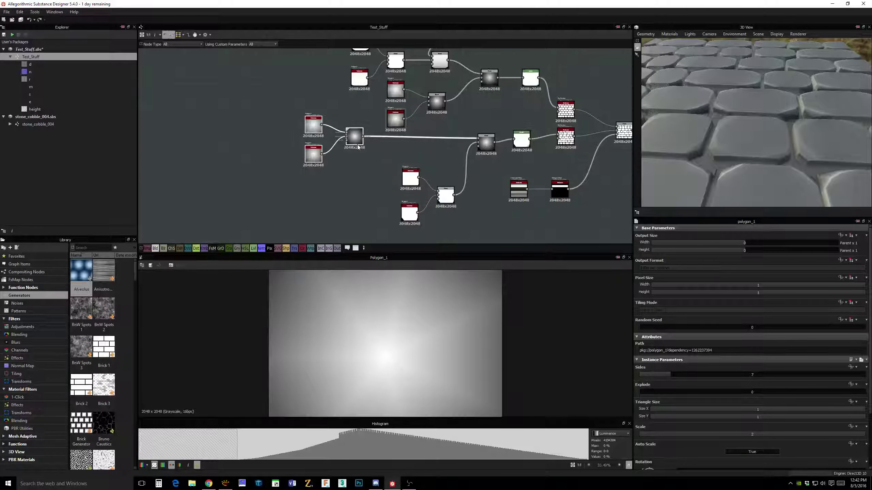
pyautogui.moveTo(357, 147); pyautogui.dragTo(369, 176)
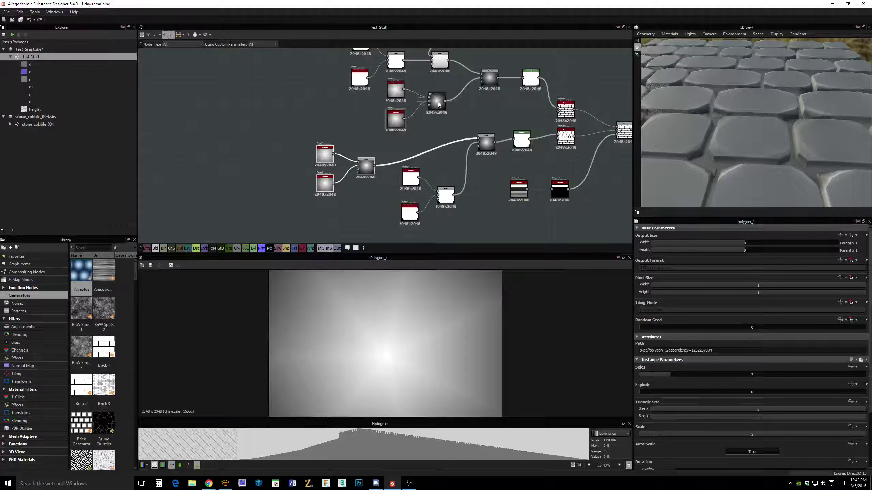
# - Compare the lower and upper Blend outputs and shift the upper Levels node left
pyautogui.click(488, 144)
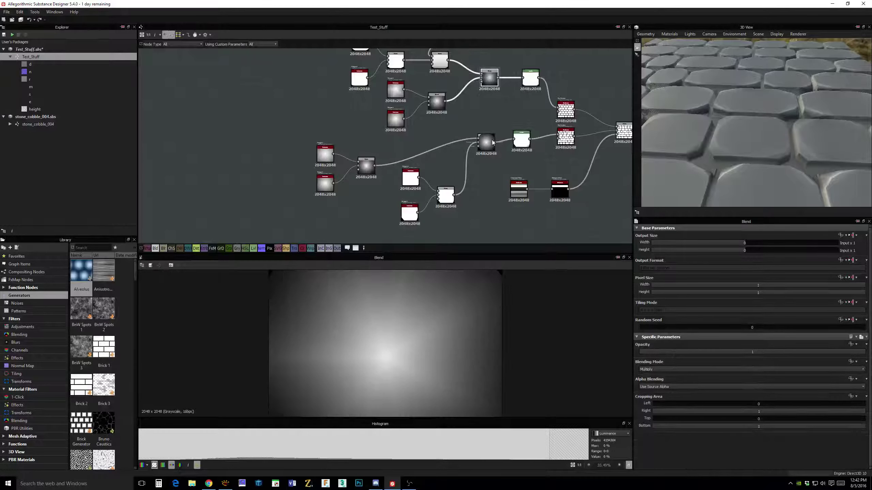
pyautogui.click(489, 77)
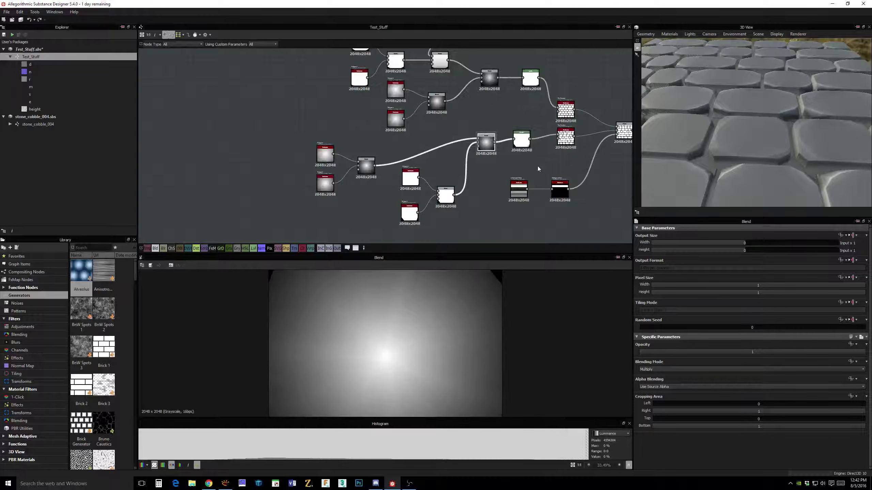
pyautogui.moveTo(537, 163); pyautogui.dragTo(534, 171, button='middle')
pyautogui.moveTo(523, 92); pyautogui.dragTo(512, 93)
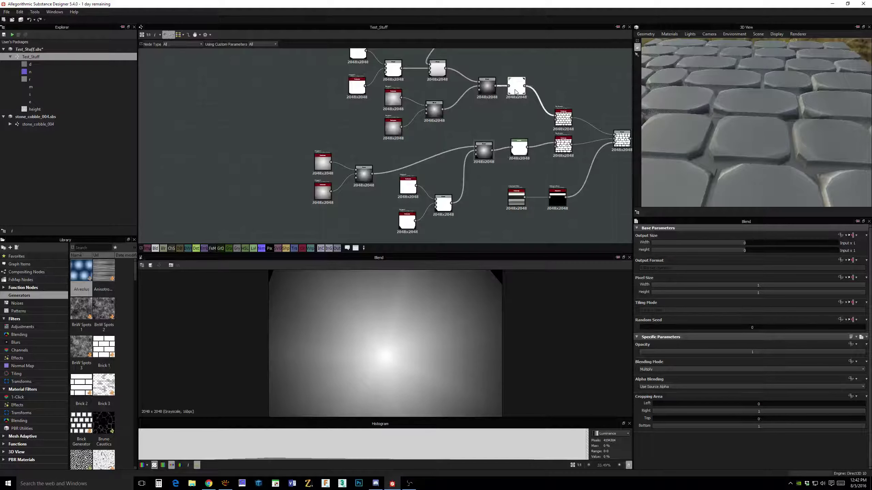
# - Delete the lower Levels node and paste a copy of the upper Levels after the lower Blend
pyautogui.click(519, 148)
pyautogui.press('Delete')
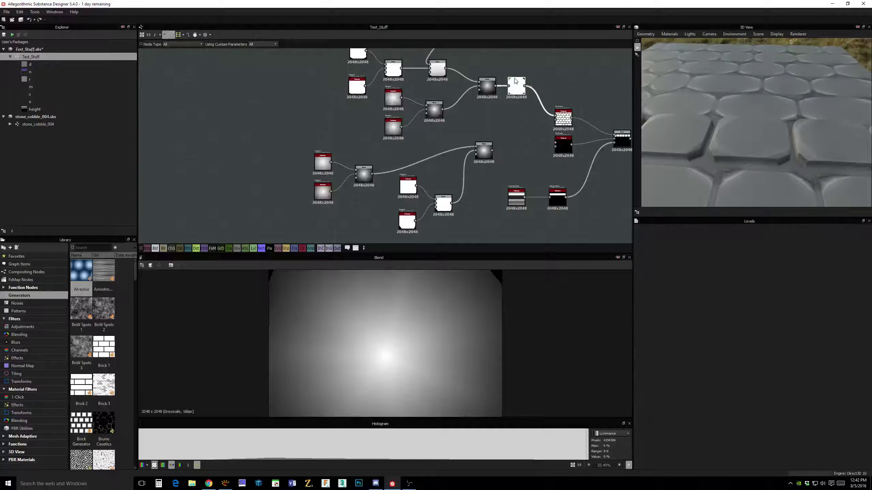
pyautogui.click(517, 88)
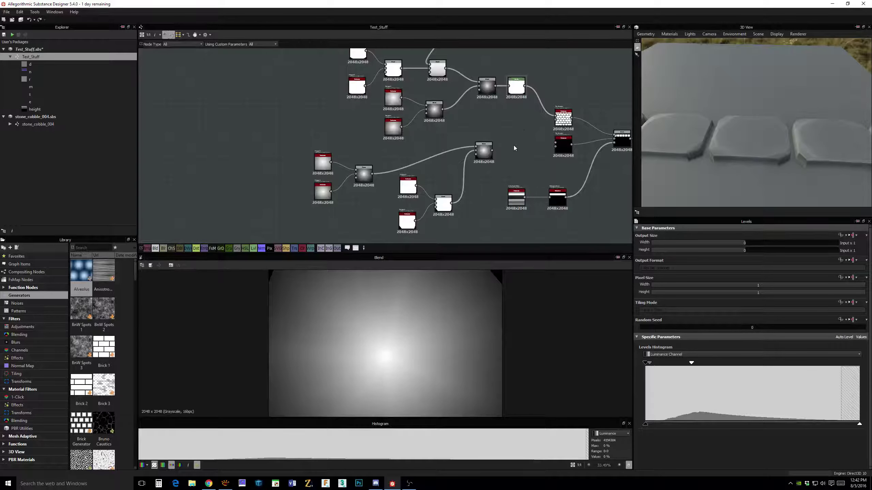
pyautogui.hotkey('ctrl', 'v')
pyautogui.moveTo(391, 152); pyautogui.dragTo(517, 151)
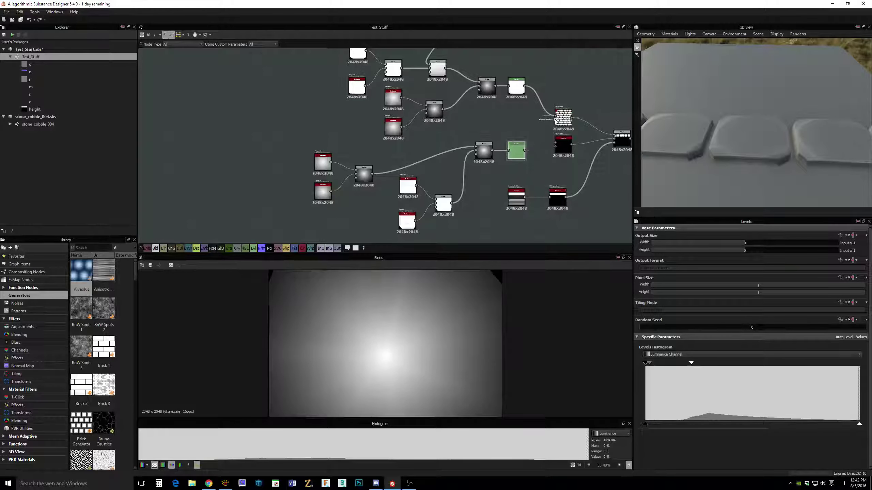
pyautogui.scroll(3, 563, 147)
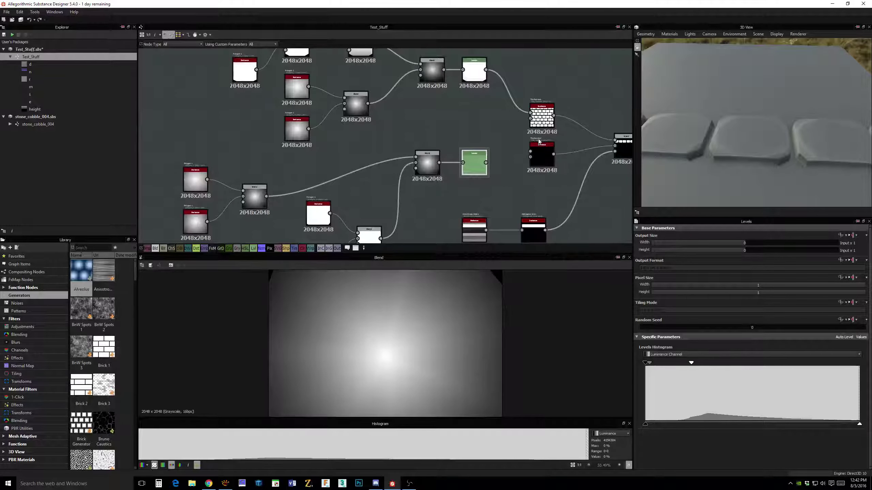
# - Connect the Levels copy to the lower Tile Random's Pattern Input and check the cobbles
pyautogui.scroll(1, 538, 139)
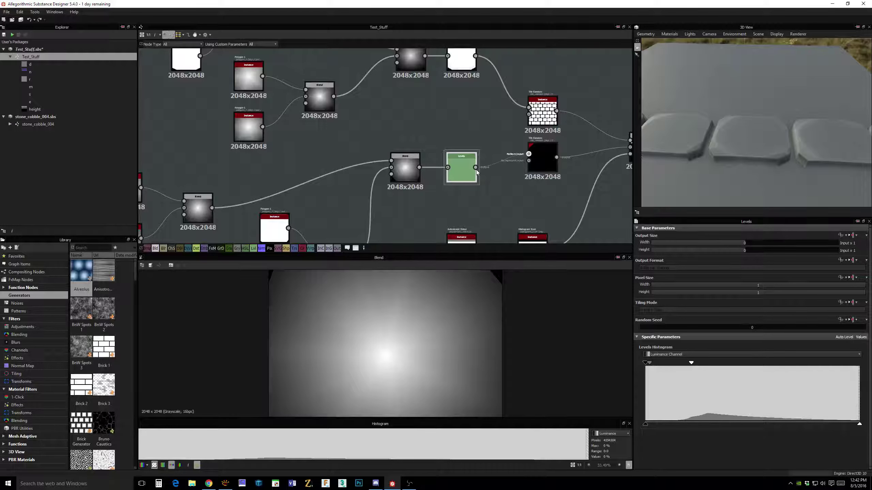
pyautogui.moveTo(475, 168); pyautogui.dragTo(528, 154)
pyautogui.doubleClick(467, 171)
pyautogui.moveTo(686, 148); pyautogui.dragTo(591, 122)
pyautogui.moveTo(590, 122); pyautogui.dragTo(481, 133, button='middle')
pyautogui.moveTo(686, 141); pyautogui.dragTo(710, 142)
pyautogui.moveTo(556, 132); pyautogui.dragTo(536, 127, button='middle')
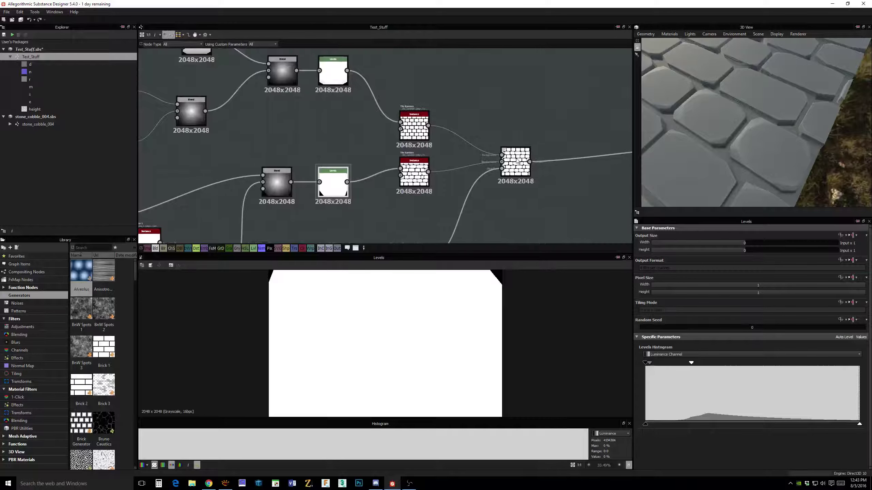
pyautogui.scroll(-5, 534, 173)
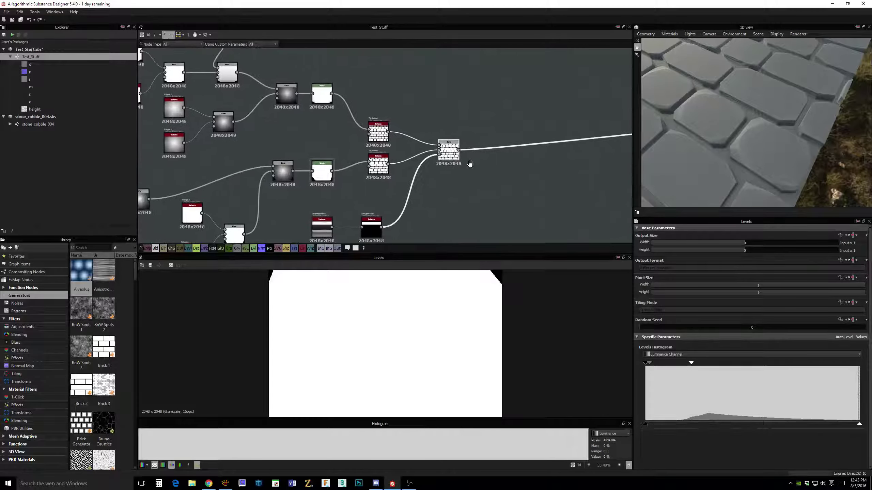
# - Delete the long link to the output node and preview the combined Blend's stone mask
pyautogui.moveTo(521, 157); pyautogui.dragTo(432, 154, button='middle')
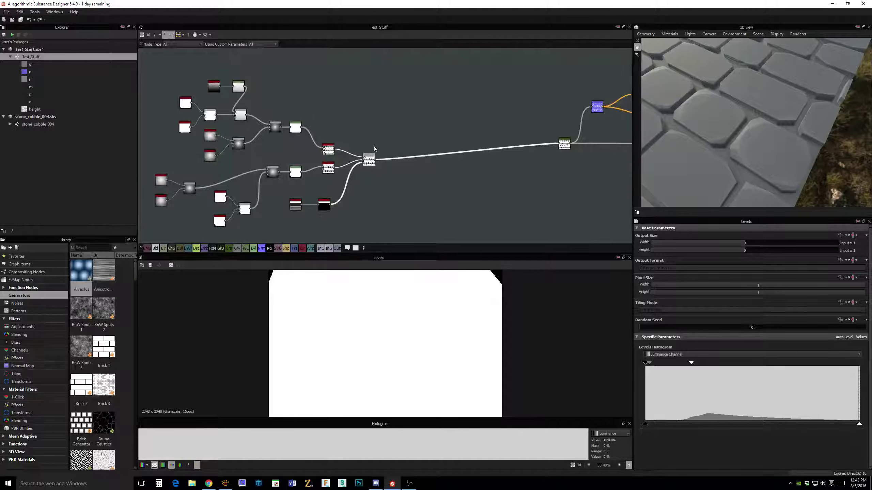
pyautogui.click(446, 155)
pyautogui.press('Delete')
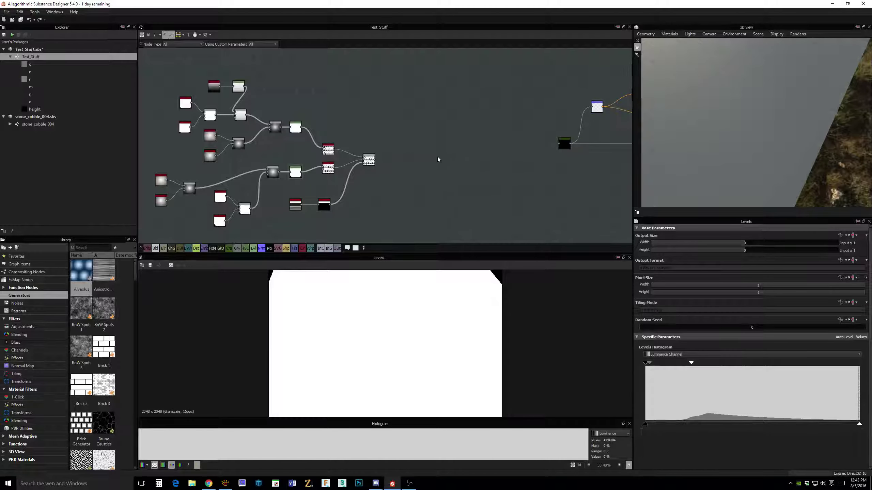
pyautogui.doubleClick(369, 160)
pyautogui.scroll(3, 406, 192)
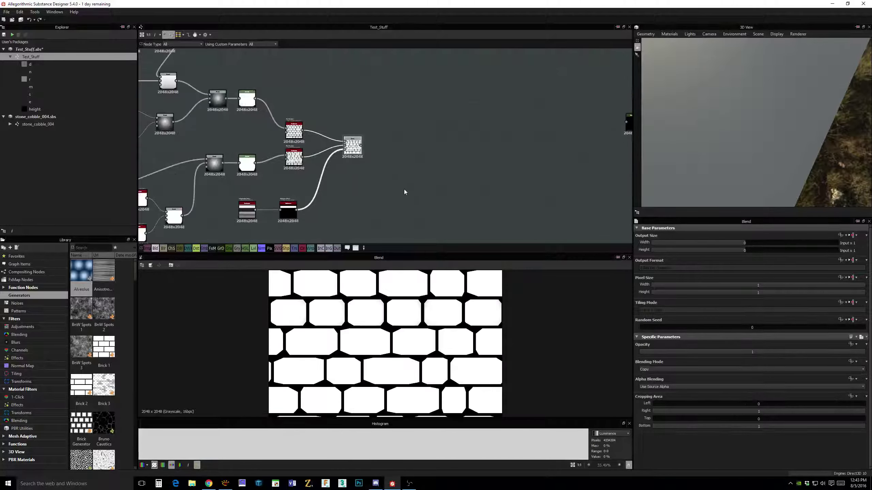
pyautogui.moveTo(403, 189); pyautogui.dragTo(488, 164, button='middle')
pyautogui.scroll(4, 489, 162)
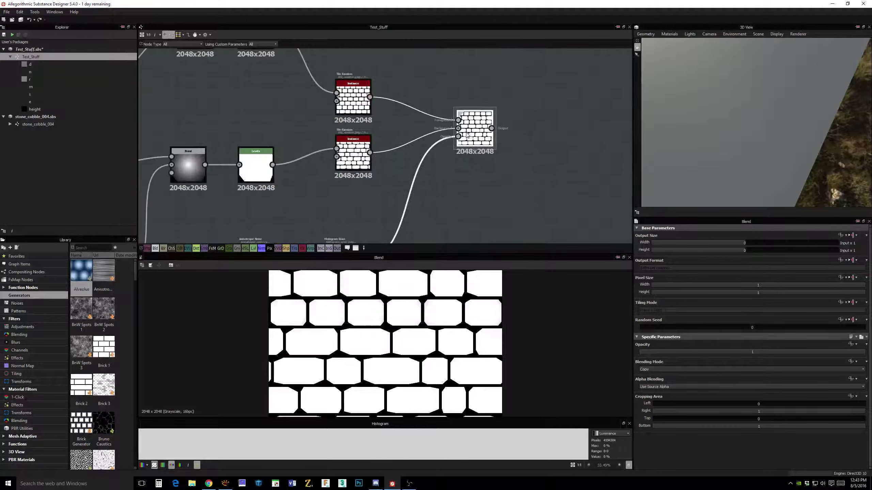
pyautogui.scroll(4, 460, 296)
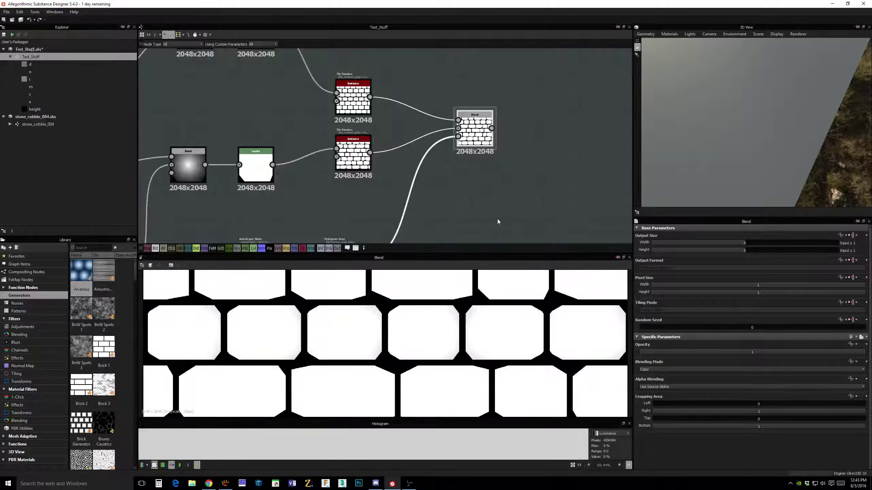
pyautogui.moveTo(520, 199); pyautogui.dragTo(486, 209, button='middle')
pyautogui.moveTo(456, 140); pyautogui.dragTo(444, 139)
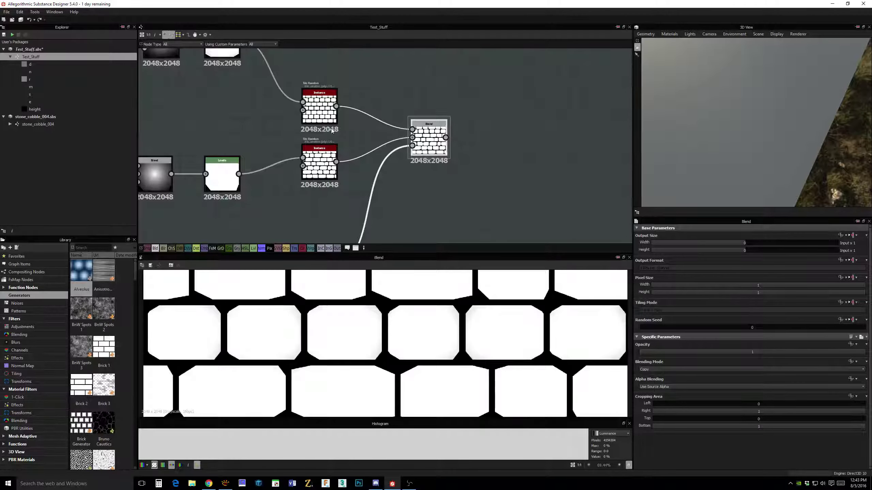
pyautogui.moveTo(458, 158); pyautogui.dragTo(460, 159, button='middle')
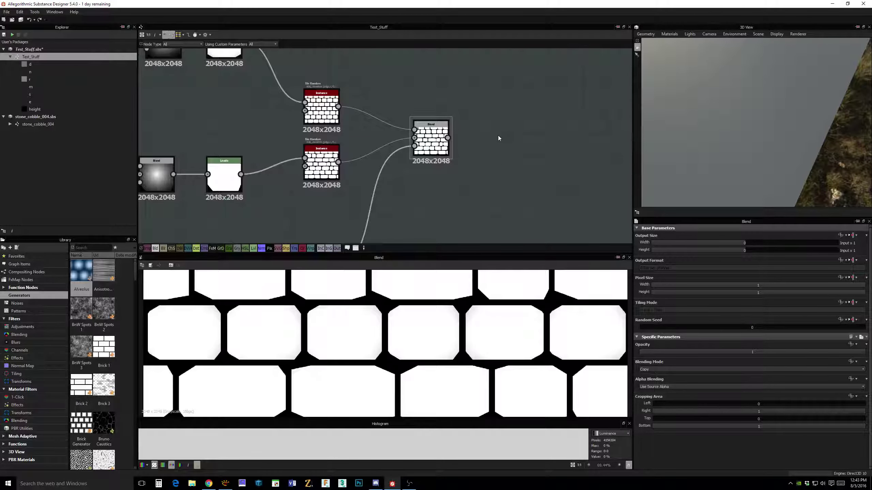
# - Add a Blur HQ Grayscale node after the Blend and set its Intensity to 0.72
pyautogui.press('space')
pyautogui.write('blu')
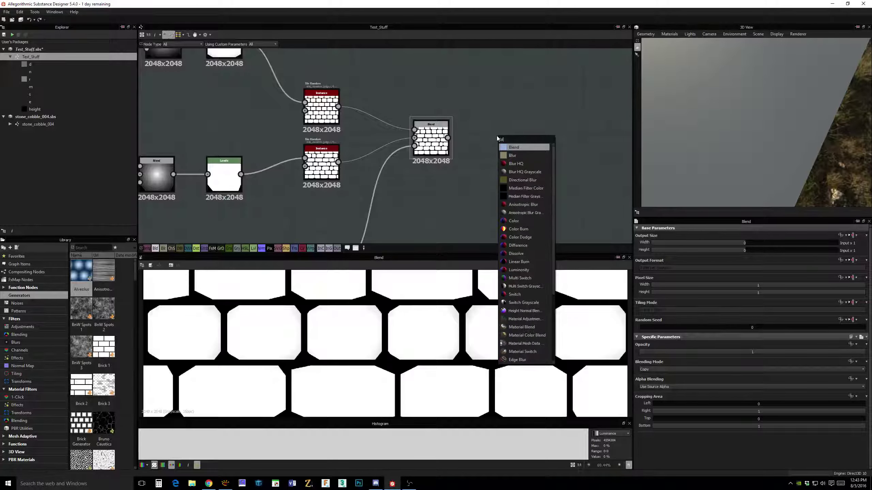
pyautogui.click(515, 164)
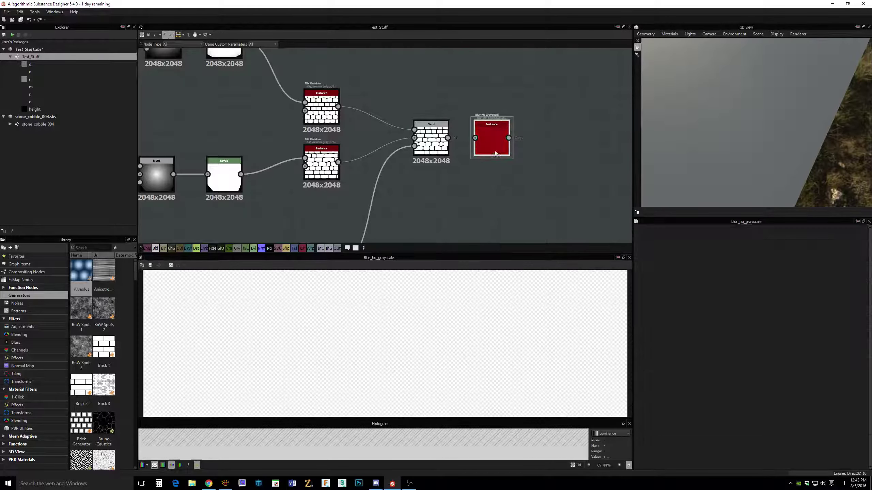
pyautogui.moveTo(448, 137); pyautogui.dragTo(476, 139)
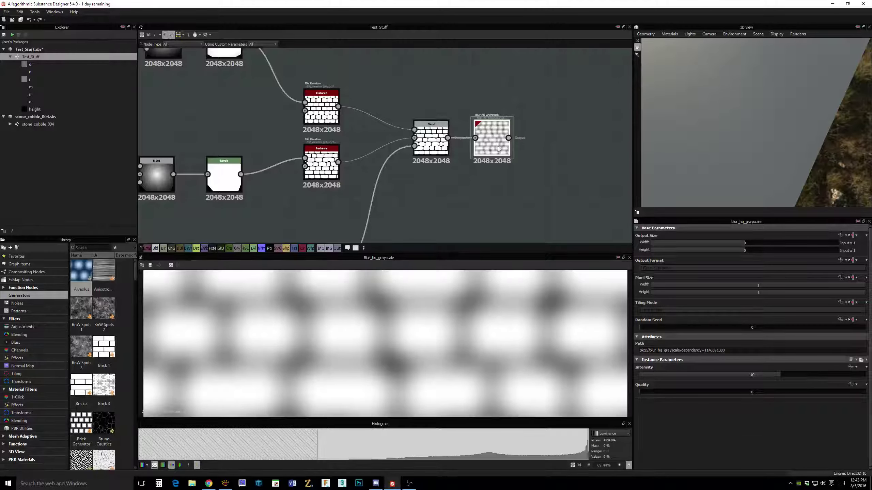
pyautogui.moveTo(733, 376); pyautogui.dragTo(650, 376)
# - Connect the blurred brick mask to the height output so the 3D view shows bevelled cobbles
pyautogui.scroll(5, 502, 345)
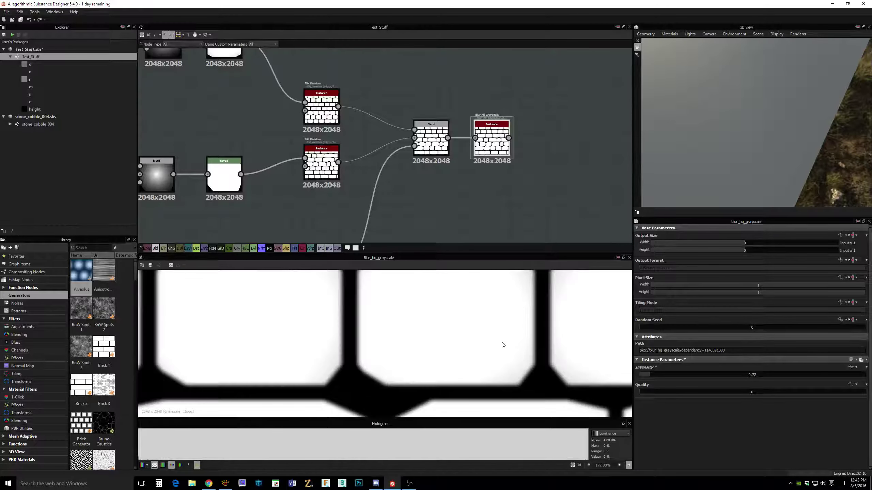
pyautogui.scroll(-6, 560, 189)
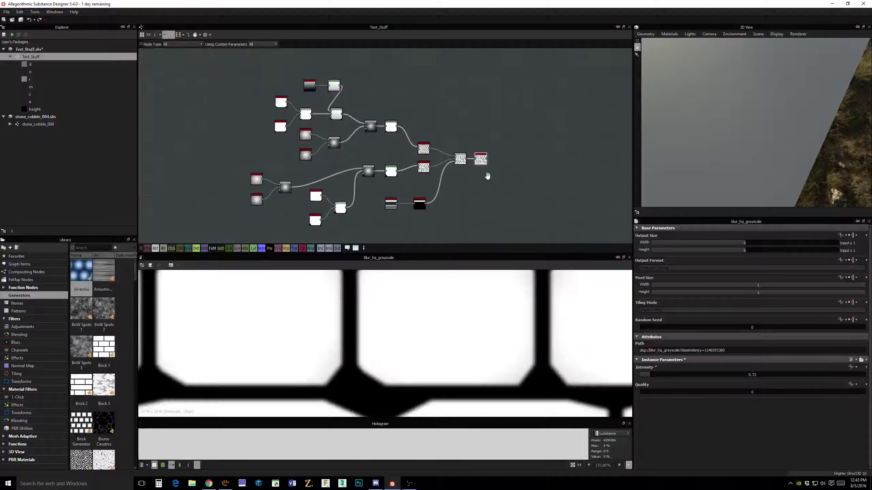
pyautogui.moveTo(566, 171); pyautogui.dragTo(504, 191, button='middle')
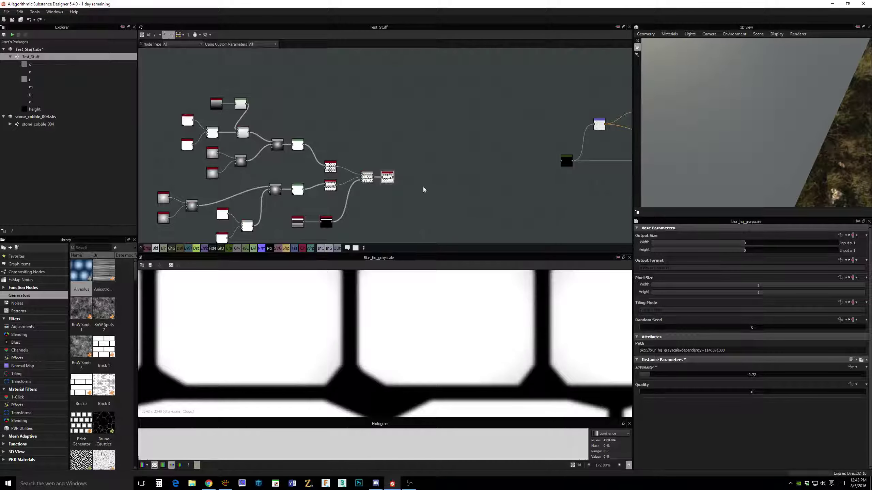
pyautogui.moveTo(561, 160); pyautogui.dragTo(394, 177)
pyautogui.scroll(8, 726, 155)
pyautogui.scroll(2, 779, 136)
pyautogui.moveTo(781, 136); pyautogui.dragTo(721, 106)
pyautogui.scroll(-4, 771, 113)
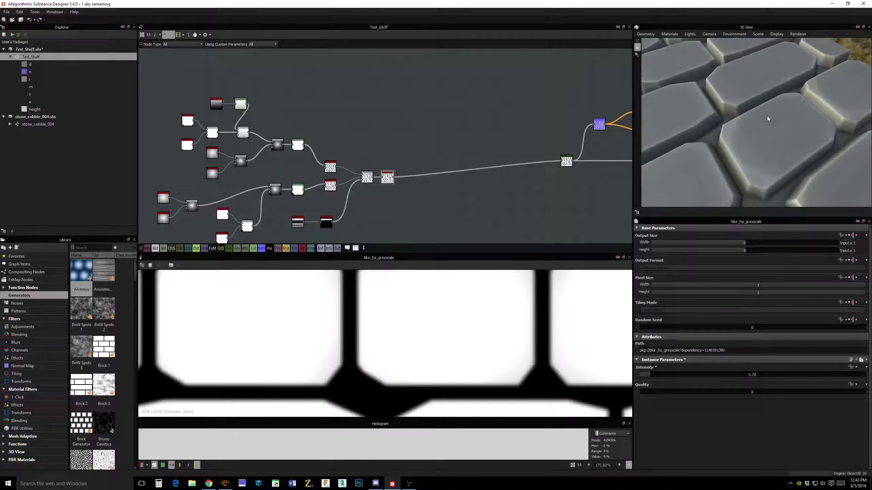
pyautogui.moveTo(772, 114); pyautogui.dragTo(706, 153)
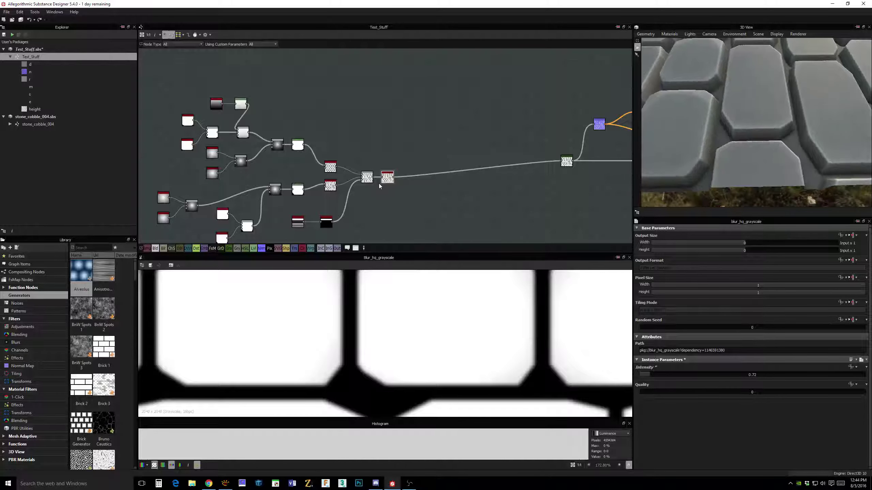
pyautogui.moveTo(650, 174); pyautogui.dragTo(788, 176)
pyautogui.scroll(-3, 490, 130)
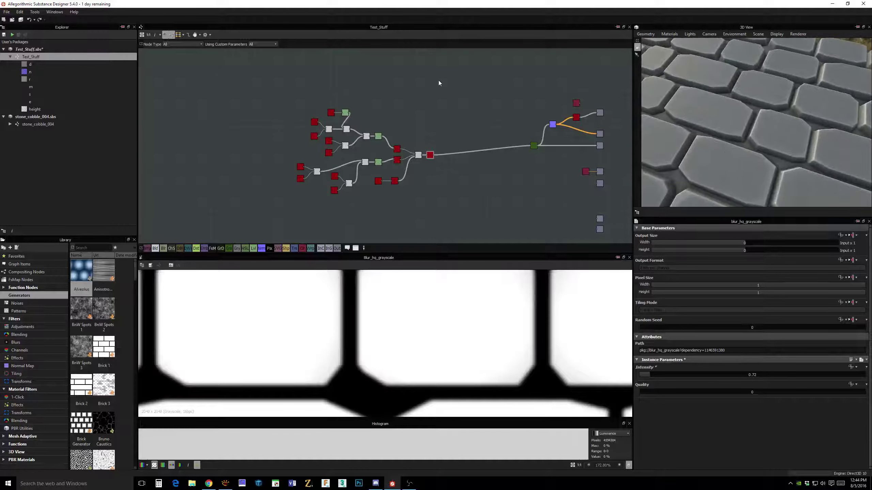
pyautogui.scroll(1, 440, 80)
pyautogui.moveTo(440, 79); pyautogui.dragTo(499, 140, button='middle')
pyautogui.scroll(2, 499, 139)
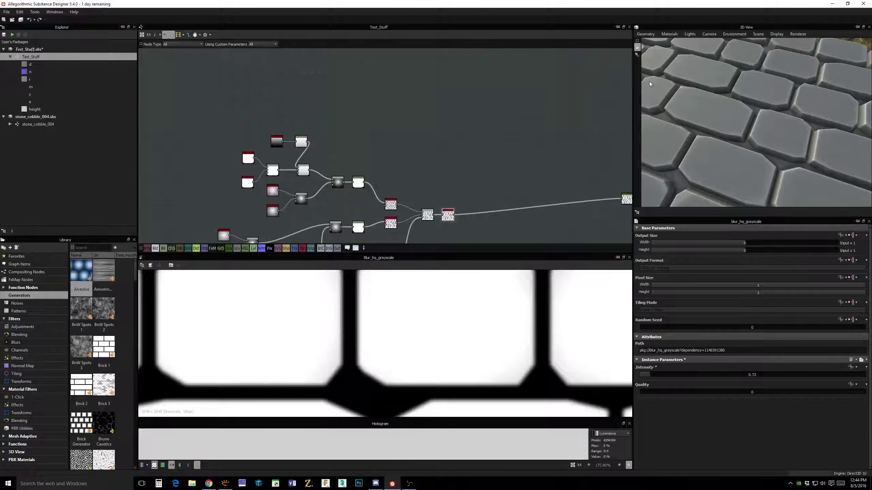
pyautogui.moveTo(788, 115); pyautogui.dragTo(787, 141)
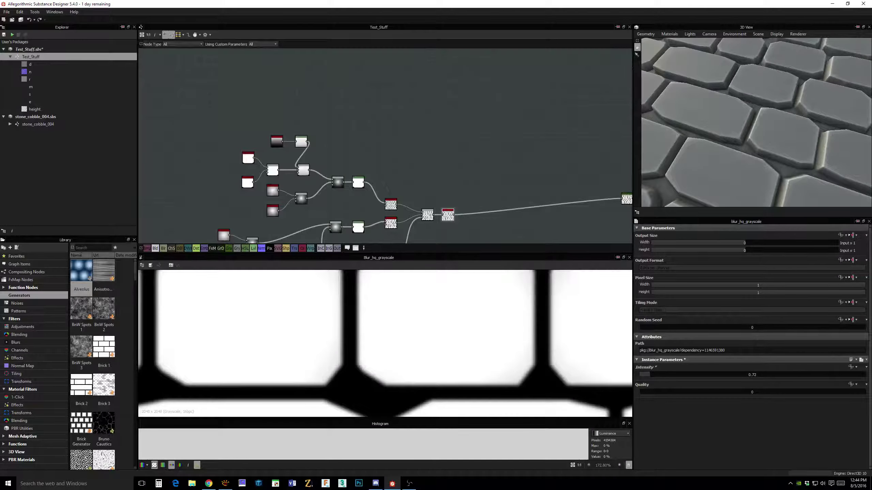
pyautogui.click(225, 484)
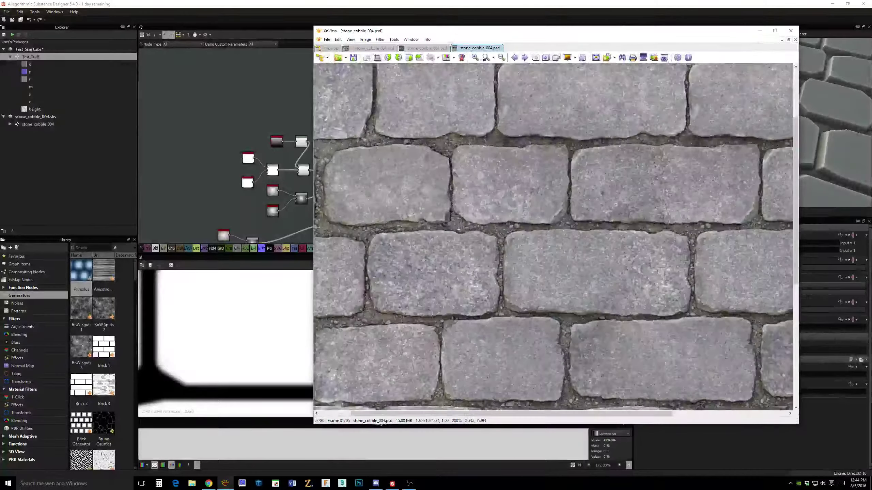
pyautogui.scroll(1, 477, 167)
pyautogui.scroll(-3, 477, 167)
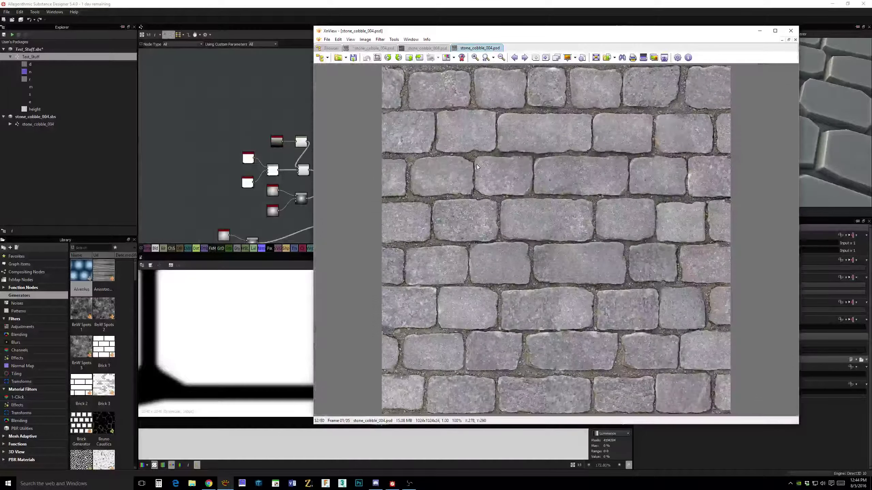
pyautogui.scroll(3, 498, 163)
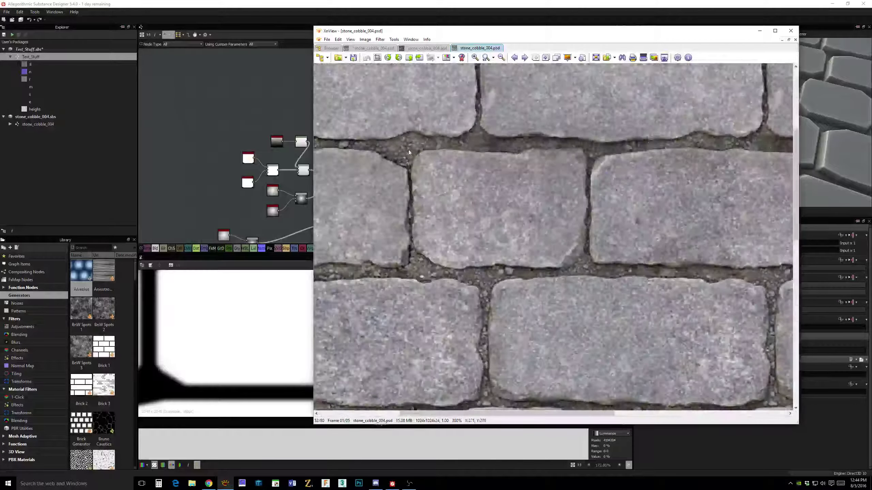
pyautogui.scroll(-2, 661, 184)
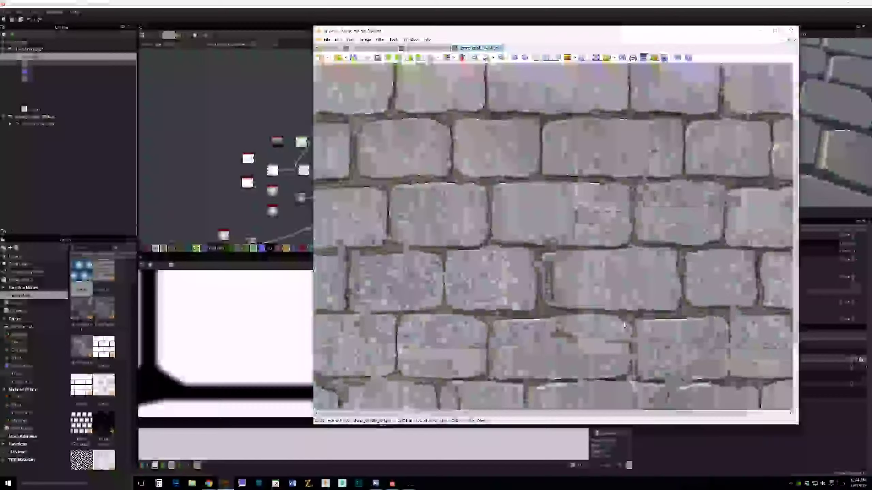
pyautogui.click(466, 57)
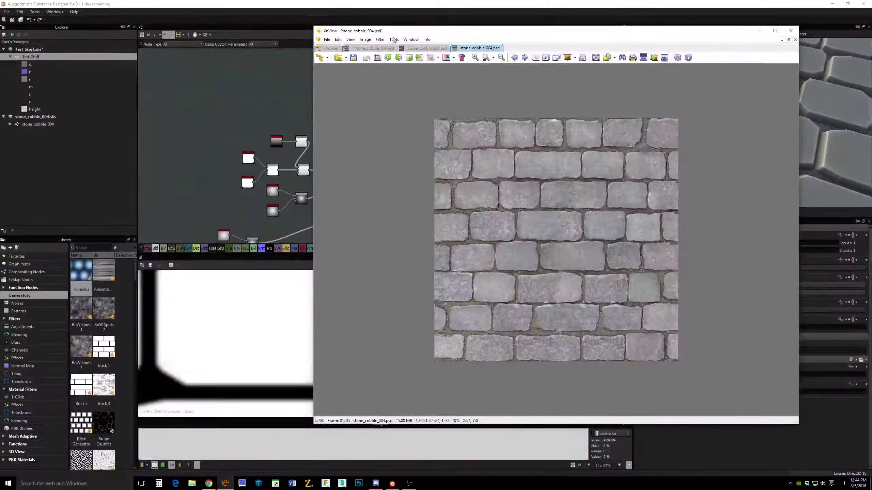
pyautogui.moveTo(366, 35); pyautogui.dragTo(871, 69)
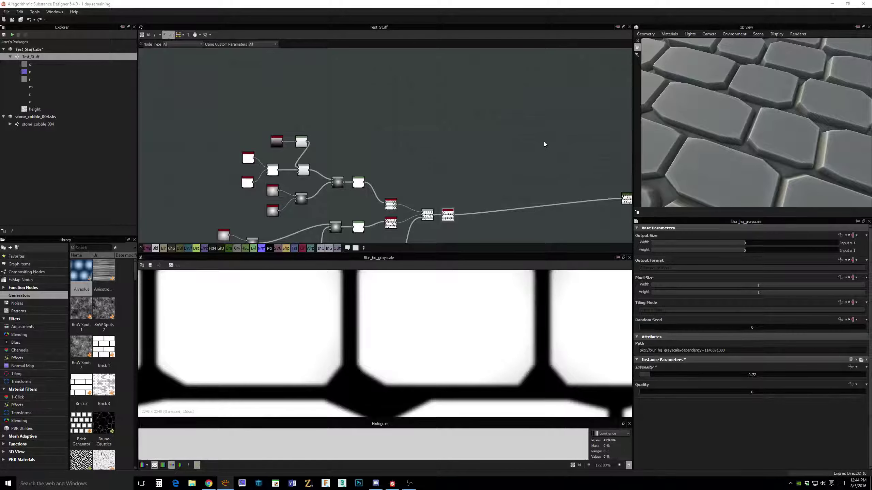
# - Add a Blend node above the brick chain and feed the brick mask into it
pyautogui.moveTo(543, 140); pyautogui.dragTo(445, 142, button='middle')
pyautogui.scroll(2, 446, 144)
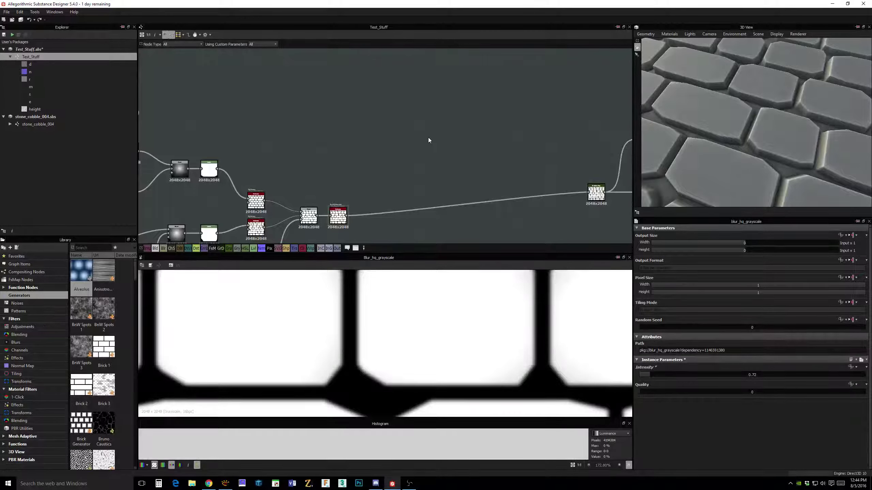
pyautogui.press('space')
pyautogui.write('bl')
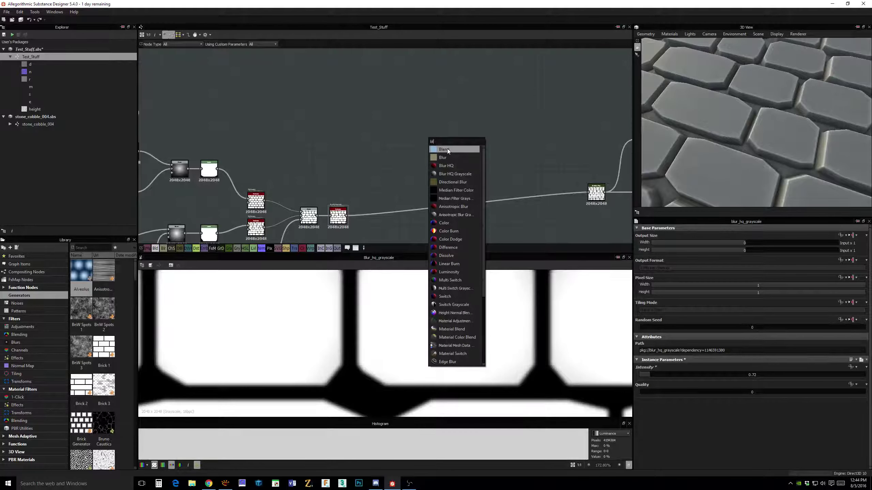
pyautogui.click(446, 149)
pyautogui.moveTo(431, 147); pyautogui.dragTo(503, 141)
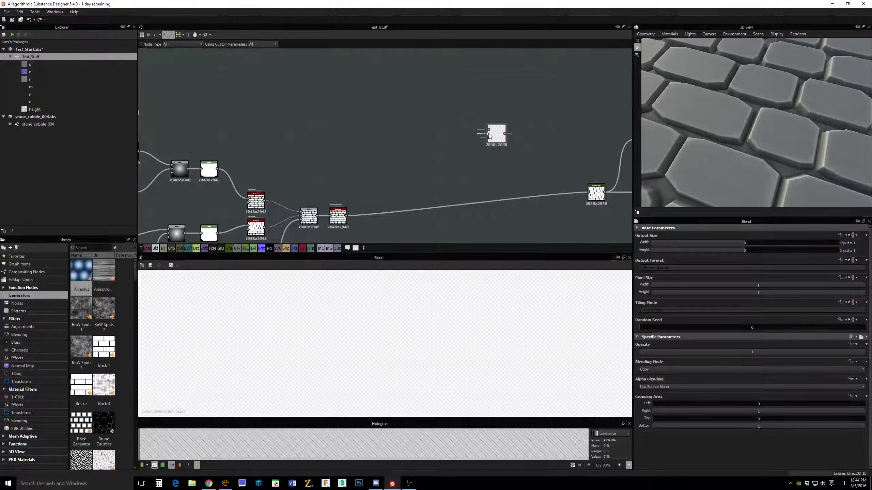
pyautogui.moveTo(346, 216); pyautogui.dragTo(488, 133)
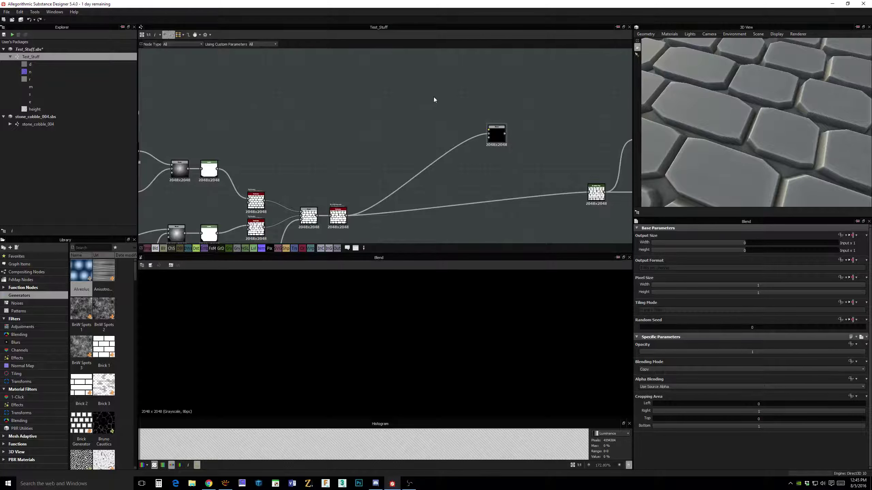
# - Add a grayscale Uniform Color at level 81 and connect it to the Blend's Opacity
pyautogui.press('space')
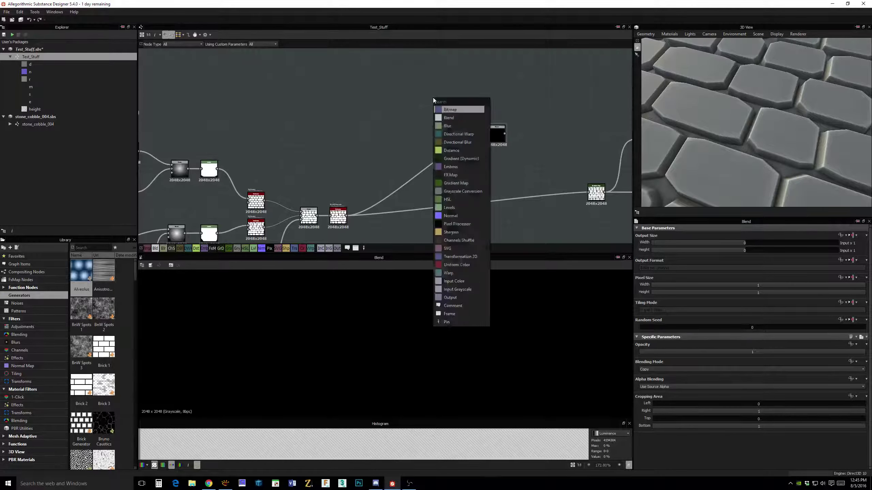
pyautogui.write('u')
pyautogui.click(441, 111)
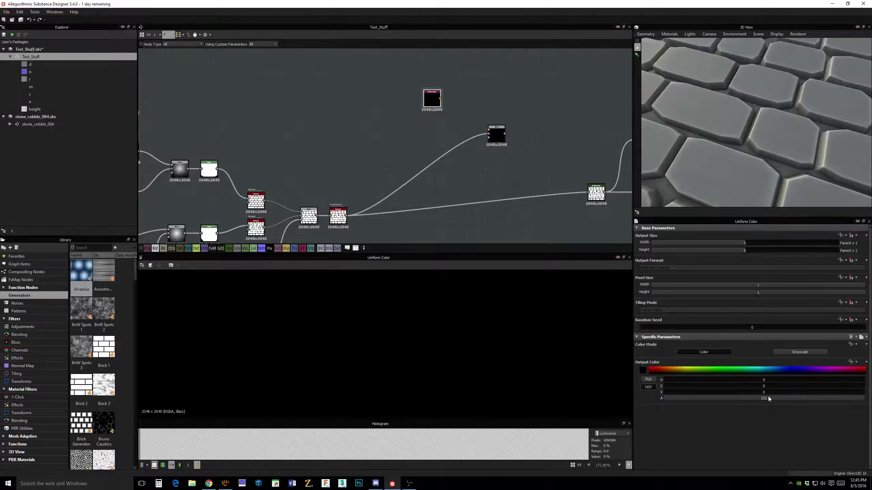
pyautogui.moveTo(679, 393); pyautogui.dragTo(727, 397)
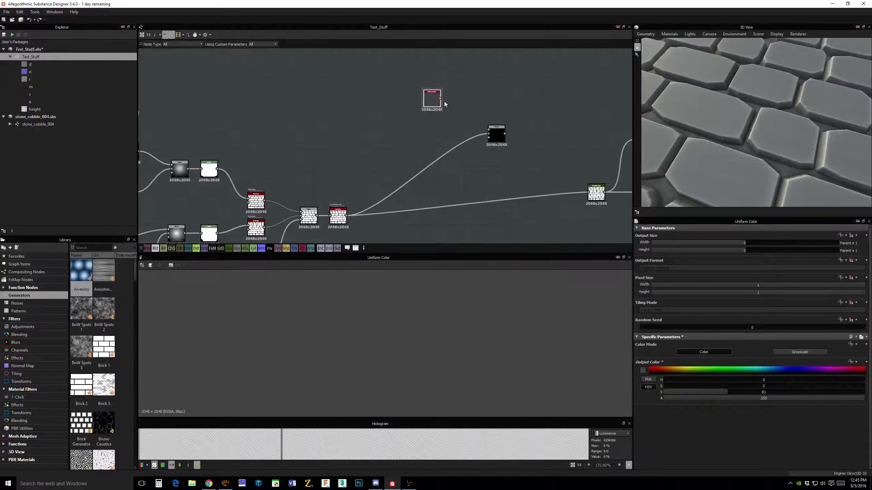
pyautogui.moveTo(441, 99); pyautogui.dragTo(489, 129)
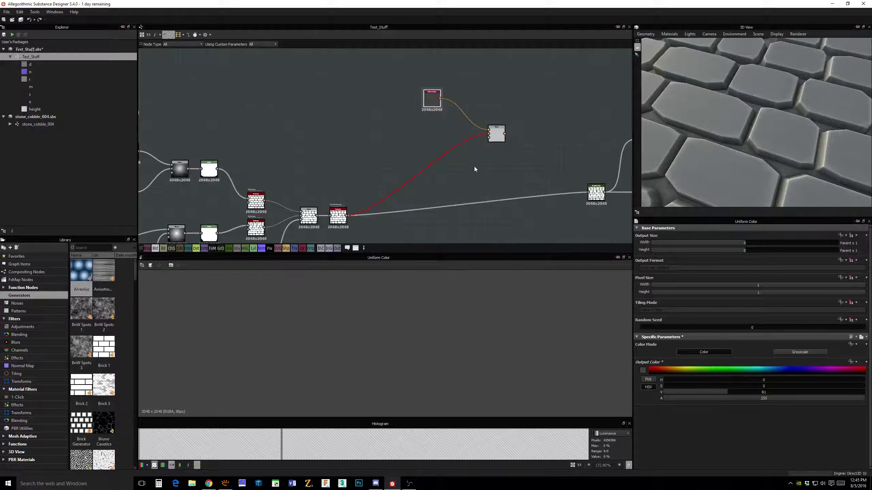
pyautogui.click(434, 98)
pyautogui.click(780, 352)
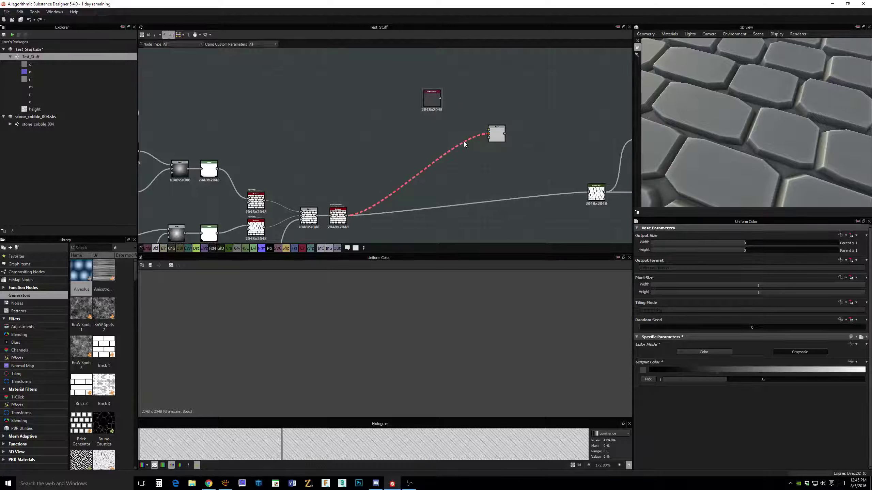
pyautogui.press('Delete')
pyautogui.moveTo(441, 99); pyautogui.dragTo(488, 137)
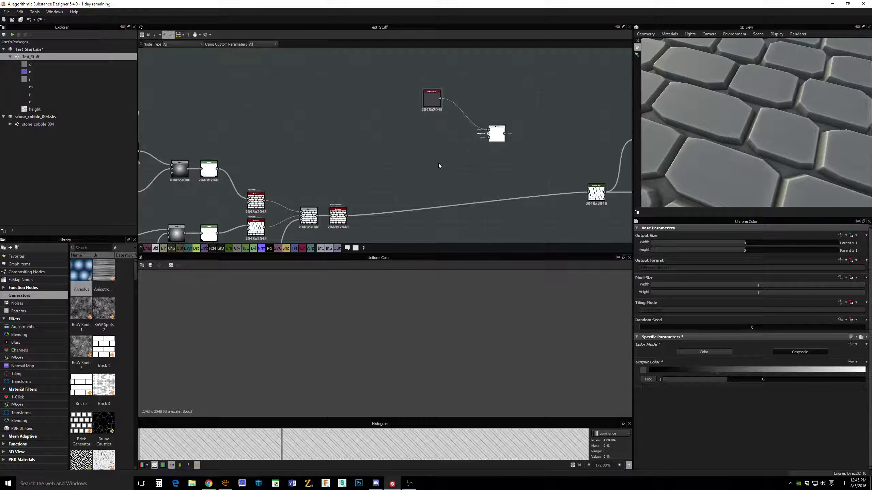
# - Wire the blurred brick mask into the Blend background and arrange the Uniform Color and Blend nodes
pyautogui.moveTo(349, 215); pyautogui.dragTo(489, 133)
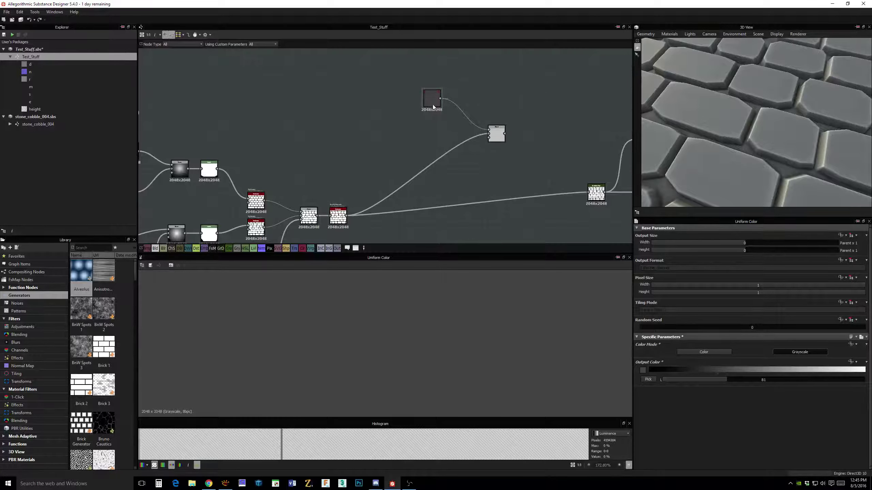
pyautogui.moveTo(432, 107); pyautogui.dragTo(429, 118)
pyautogui.moveTo(495, 137); pyautogui.dragTo(482, 144)
pyautogui.scroll(3, 535, 168)
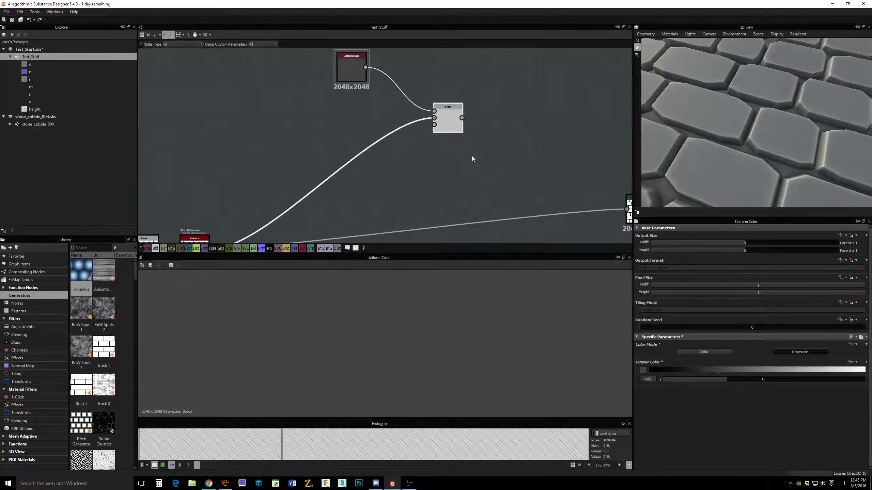
pyautogui.moveTo(474, 155); pyautogui.dragTo(539, 169, button='middle')
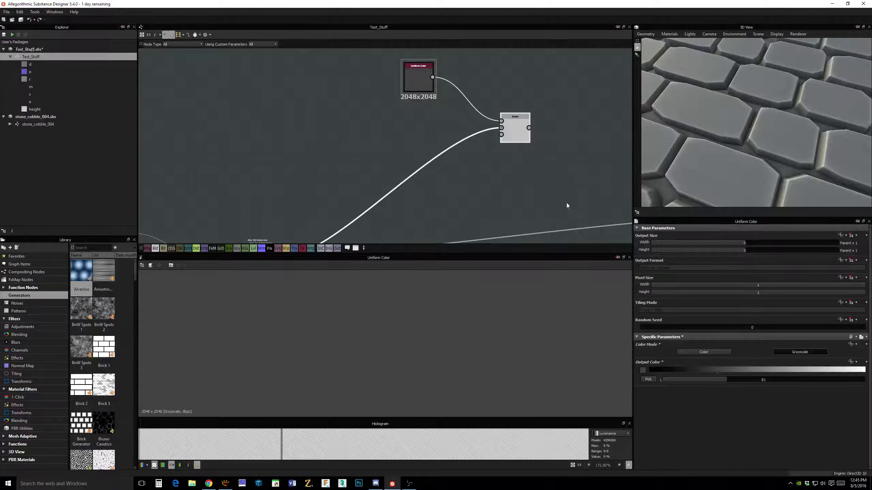
# - Preview the Blend output and the blurred brick mask in the 2D view
pyautogui.click(517, 129)
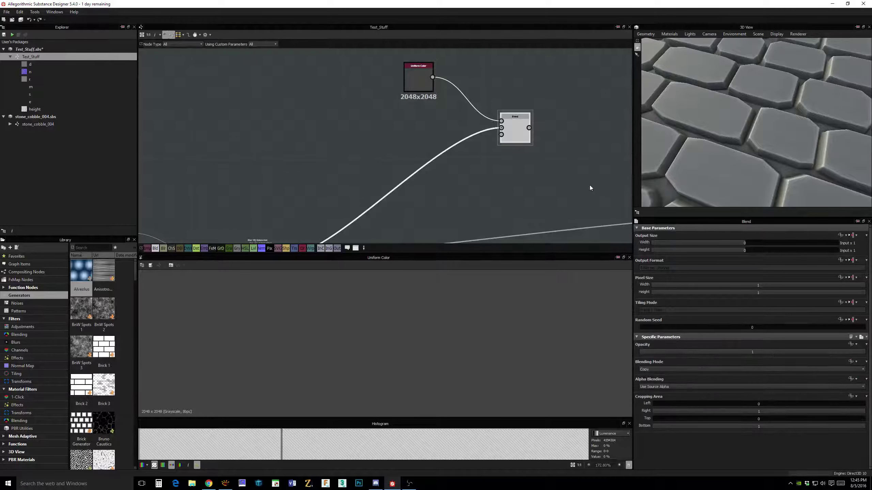
pyautogui.scroll(-2, 563, 182)
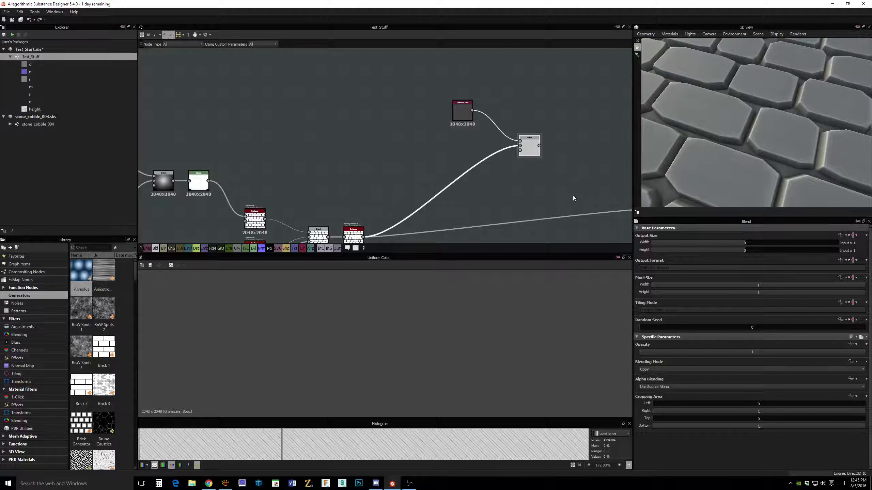
pyautogui.doubleClick(528, 151)
pyautogui.press('f')
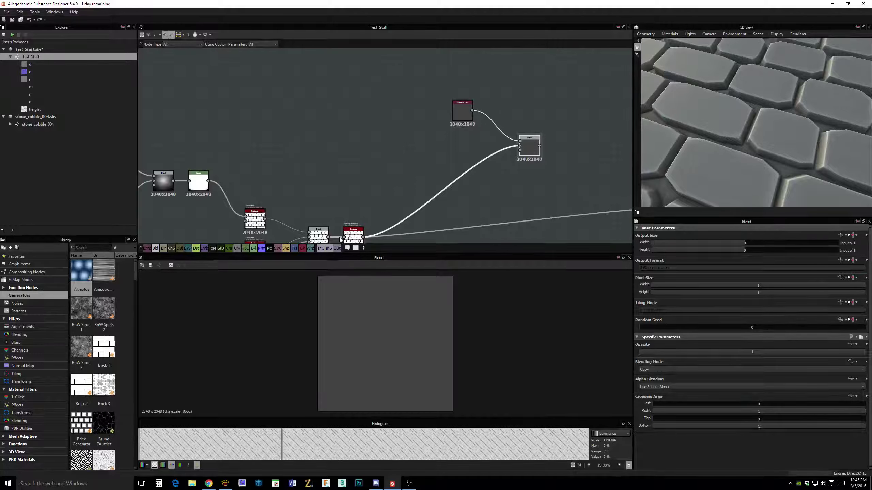
pyautogui.doubleClick(354, 235)
# - Set the Blend's Blending Mode to Max (Lighten) and preview the result
pyautogui.click(529, 149)
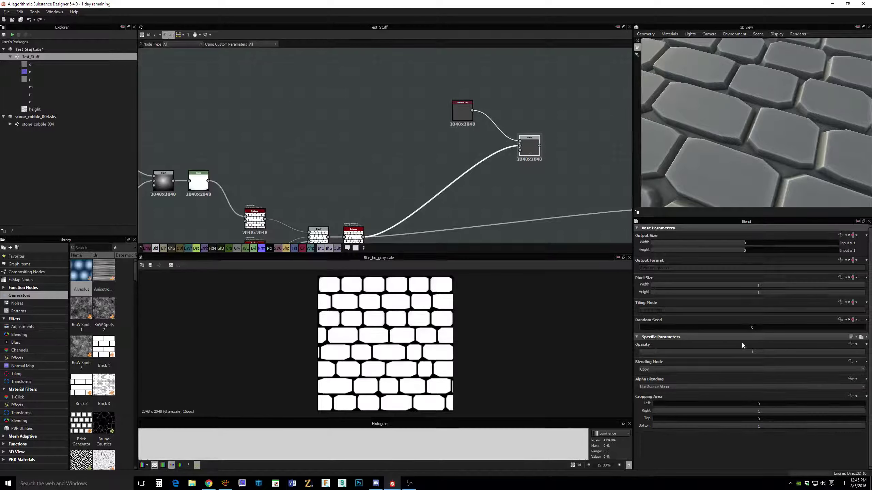
pyautogui.click(677, 370)
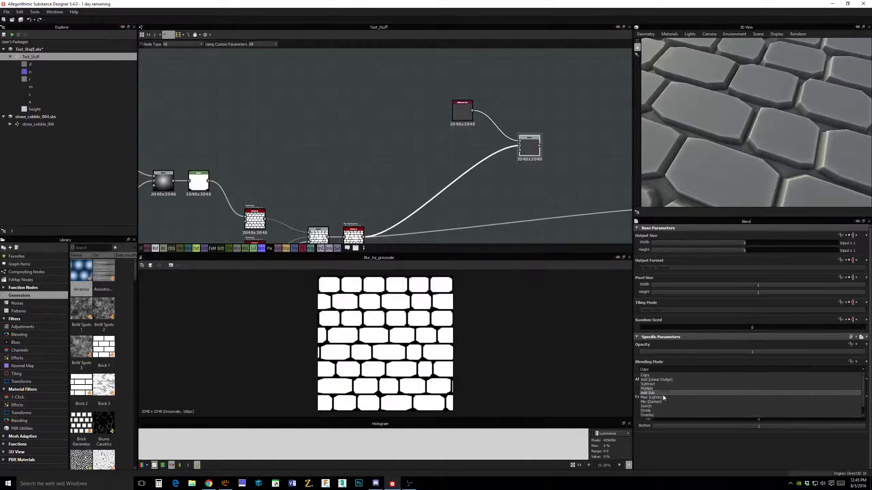
pyautogui.click(661, 398)
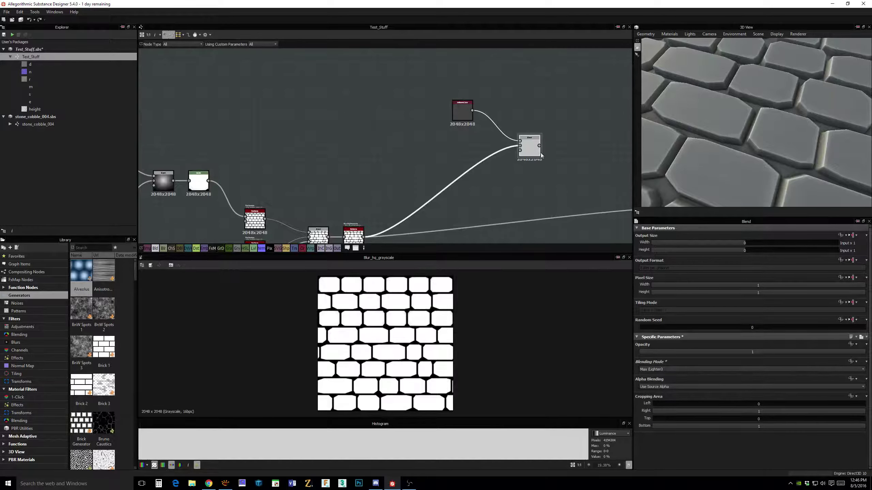
pyautogui.doubleClick(530, 148)
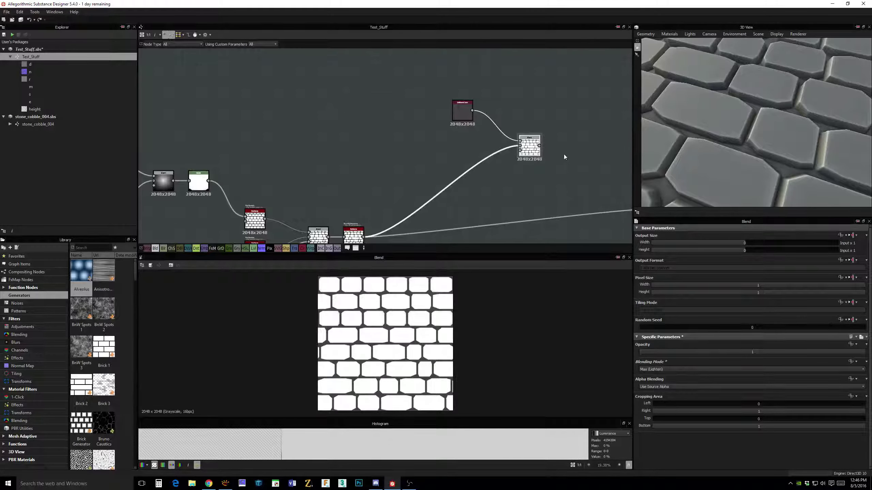
# - Reposition the Uniform Color node down-right beside the Blend
pyautogui.scroll(2, 542, 153)
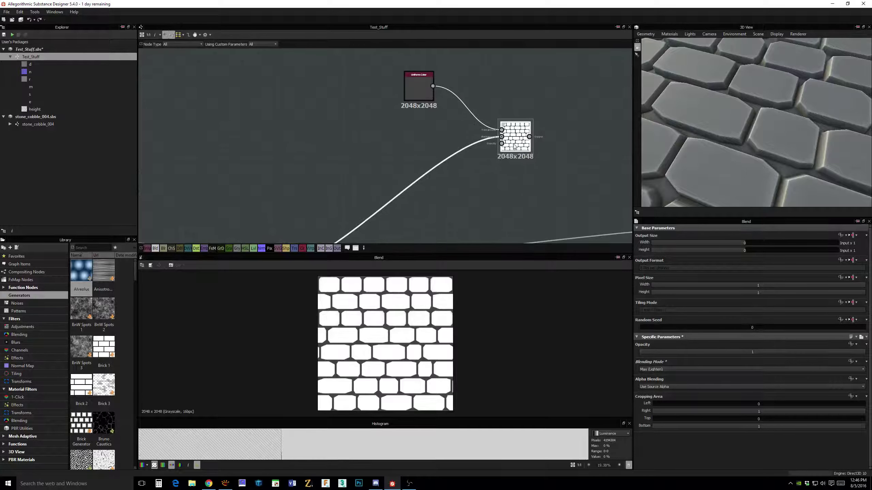
pyautogui.moveTo(515, 143); pyautogui.dragTo(515, 165)
pyautogui.moveTo(421, 95); pyautogui.dragTo(443, 124)
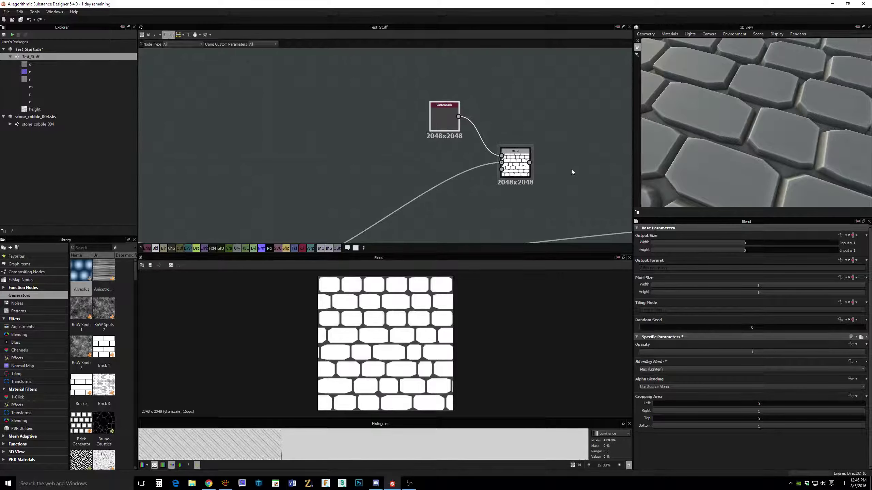
pyautogui.moveTo(570, 169); pyautogui.dragTo(563, 165, button='middle')
pyautogui.scroll(-2, 557, 177)
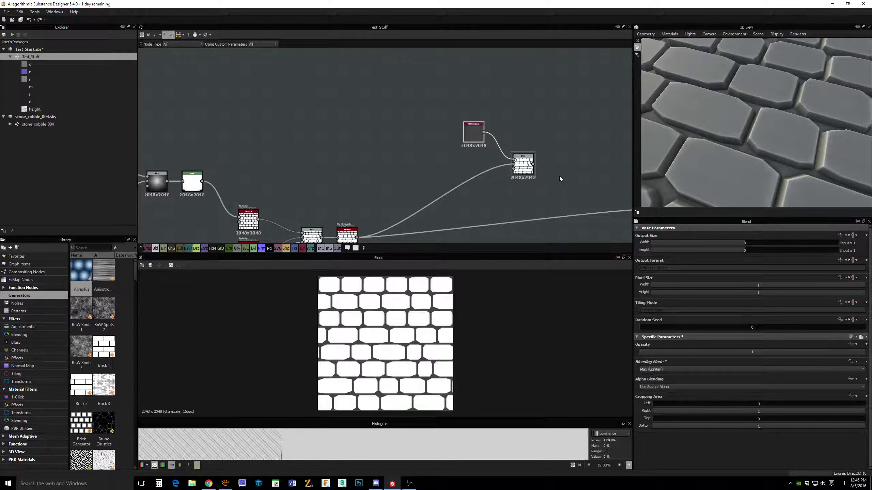
# - Darken the Uniform Color output grey from 81 to 50
pyautogui.doubleClick(480, 139)
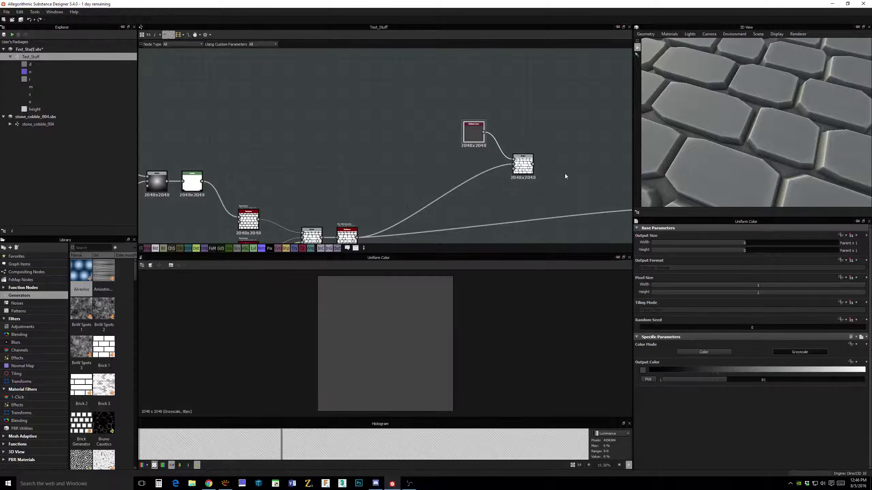
pyautogui.moveTo(572, 168); pyautogui.dragTo(452, 171, button='middle')
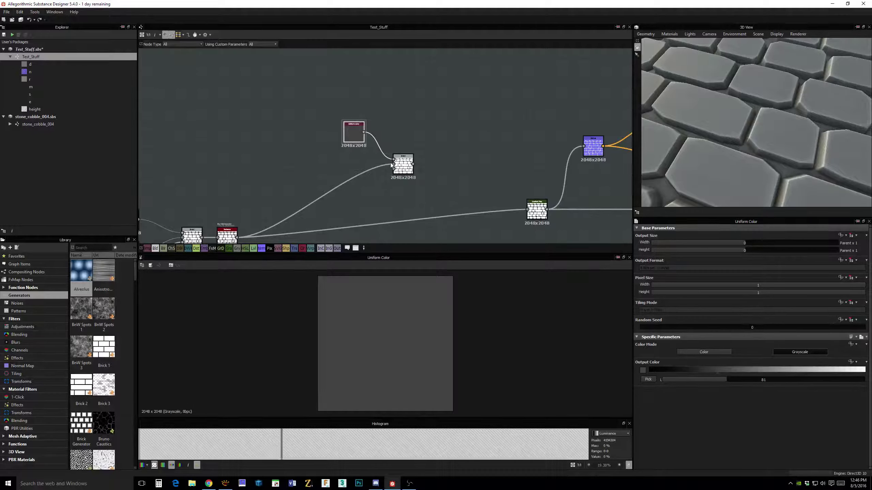
pyautogui.scroll(1, 392, 165)
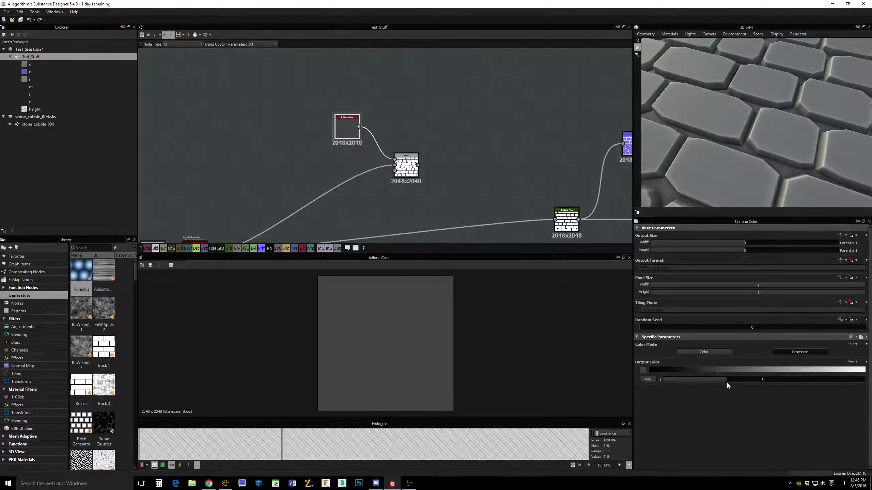
pyautogui.moveTo(727, 383); pyautogui.dragTo(702, 382)
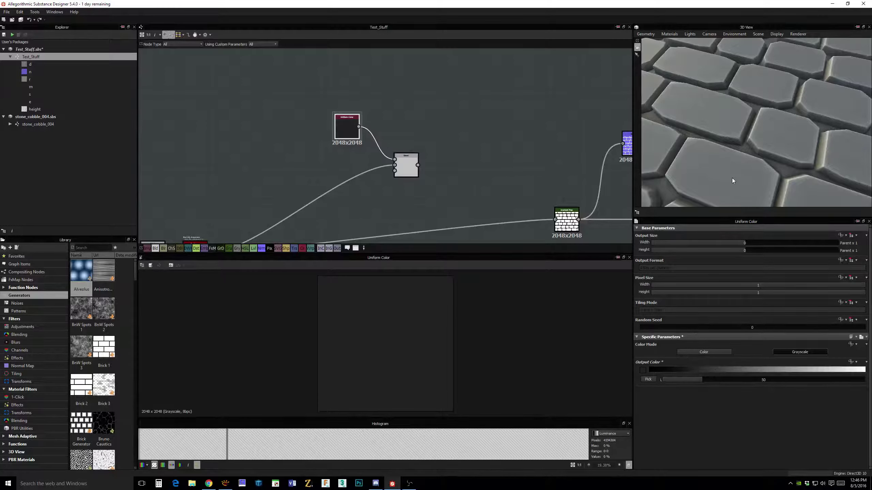
pyautogui.moveTo(766, 152); pyautogui.dragTo(733, 161)
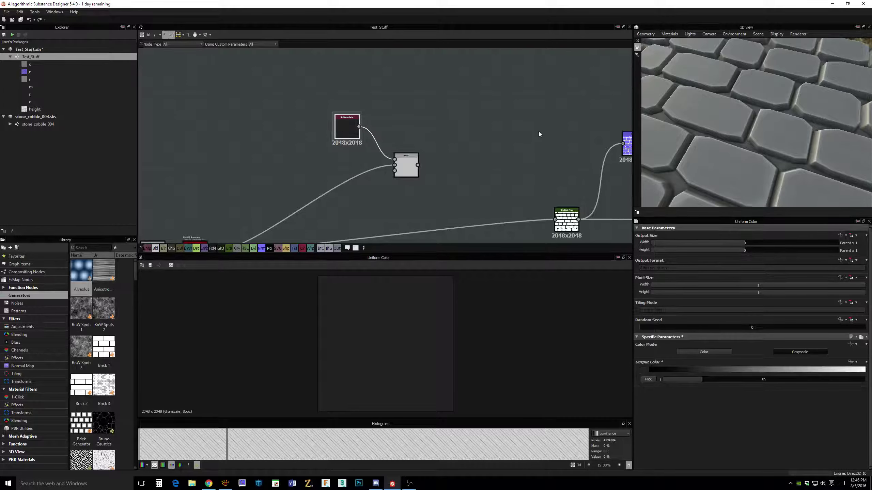
# - Preview the blurred stone mask in the 2D view
pyautogui.moveTo(478, 158); pyautogui.dragTo(529, 119, button='middle')
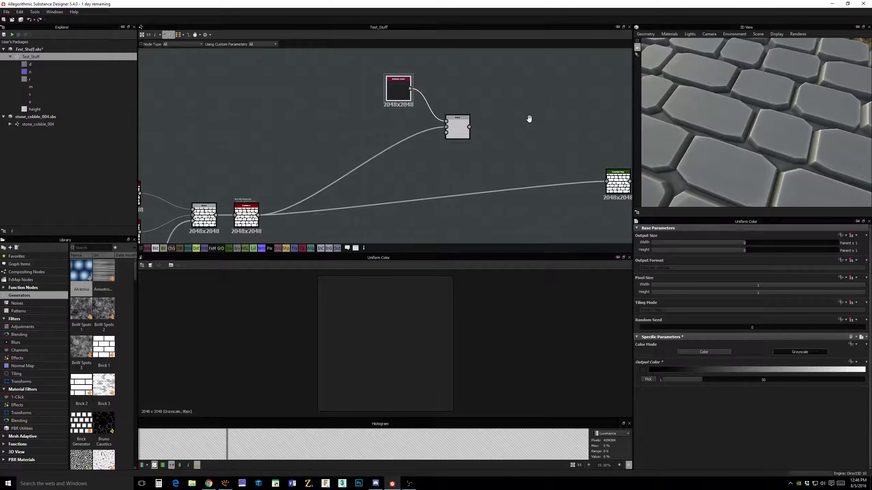
pyautogui.doubleClick(257, 214)
pyautogui.scroll(5, 405, 335)
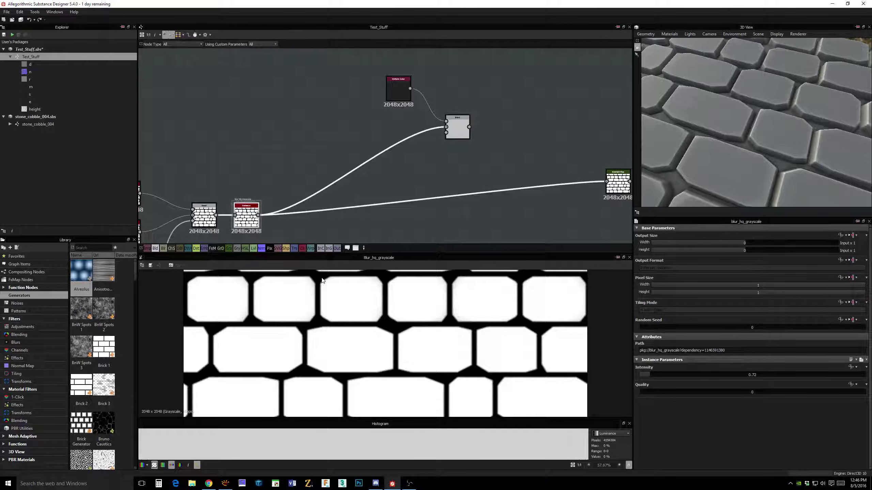
pyautogui.scroll(2, 427, 296)
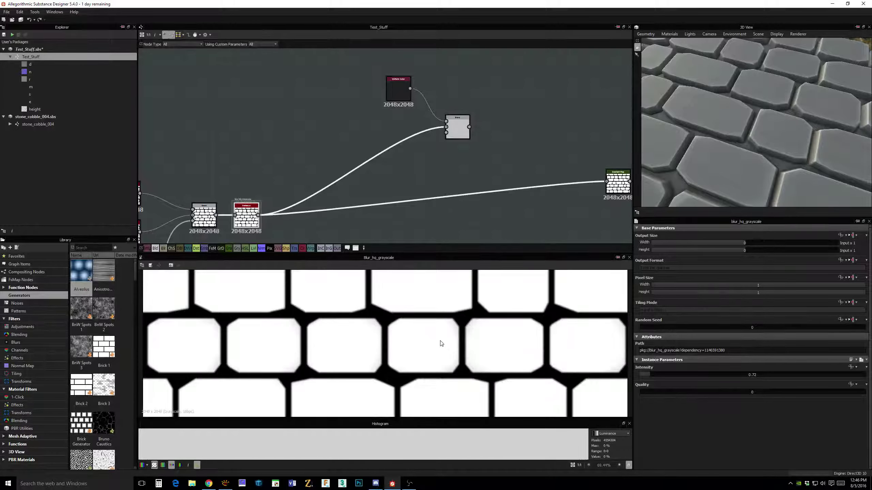
pyautogui.scroll(2, 431, 337)
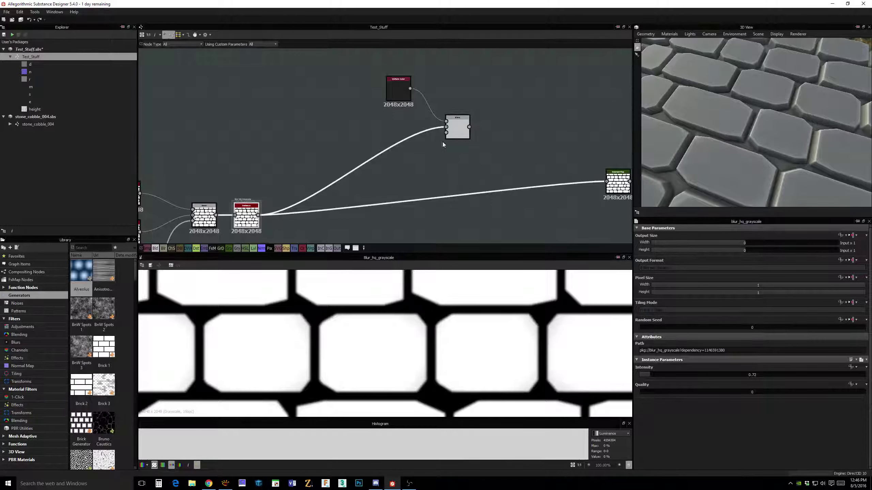
# - Lighten the grey to 117 and route the Blend output into the Gradient Map
pyautogui.doubleClick(456, 130)
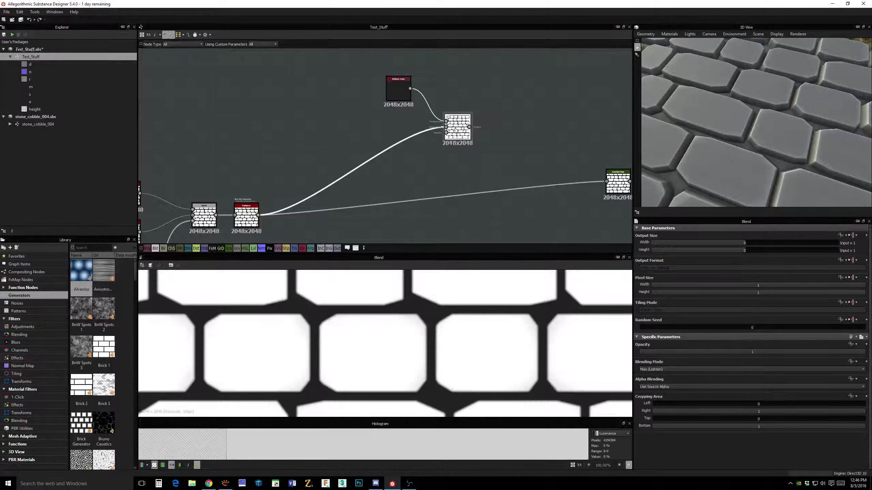
pyautogui.click(398, 89)
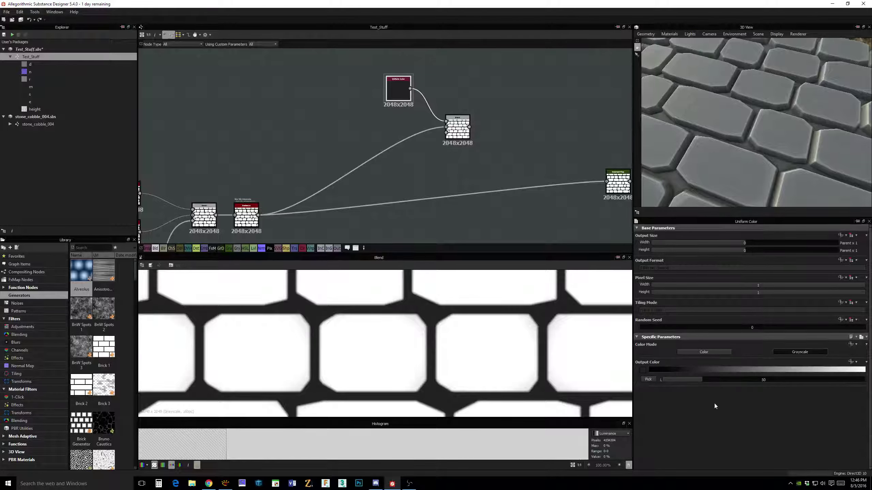
pyautogui.moveTo(697, 381); pyautogui.dragTo(795, 382)
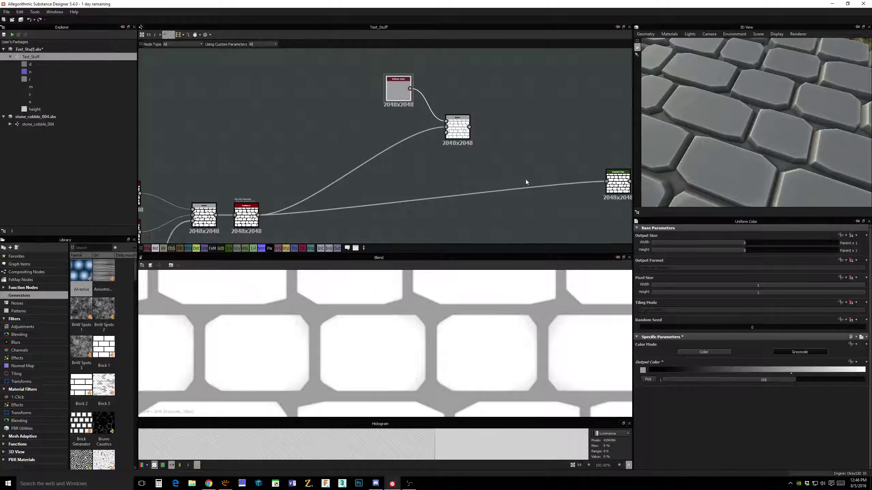
pyautogui.moveTo(470, 127); pyautogui.dragTo(614, 188)
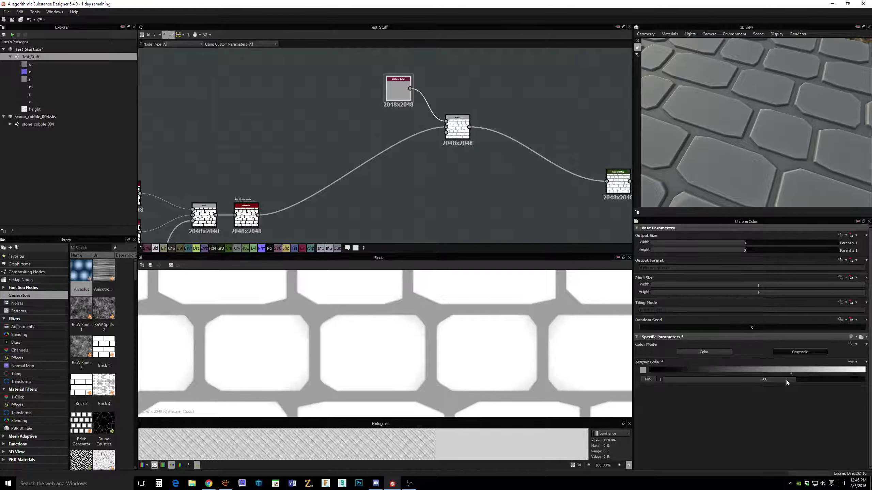
# - Settle the Uniform Color grey at 101, place it above the Blend, and check the 3D gaps
pyautogui.moveTo(786, 379); pyautogui.dragTo(716, 382)
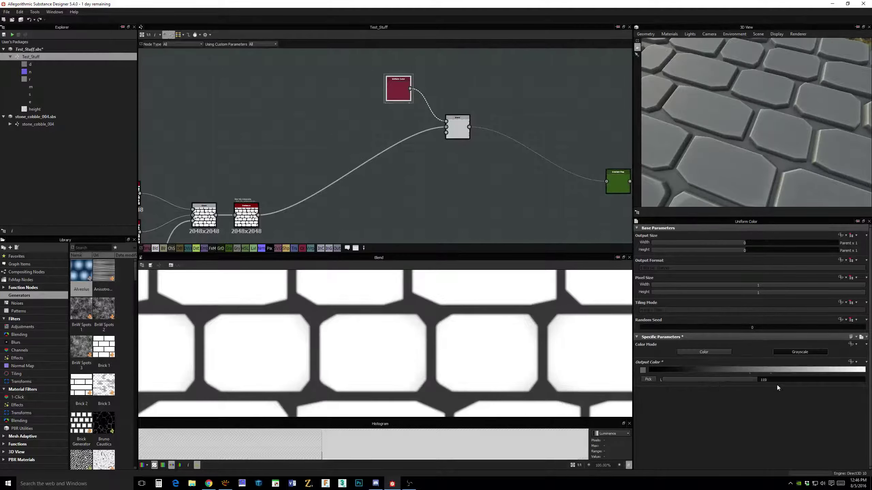
pyautogui.moveTo(784, 385); pyautogui.dragTo(742, 385)
pyautogui.moveTo(504, 129); pyautogui.dragTo(516, 146, button='middle')
pyautogui.moveTo(413, 111); pyautogui.dragTo(428, 76)
pyautogui.moveTo(492, 121); pyautogui.dragTo(523, 117, button='middle')
pyautogui.moveTo(724, 152); pyautogui.dragTo(751, 155)
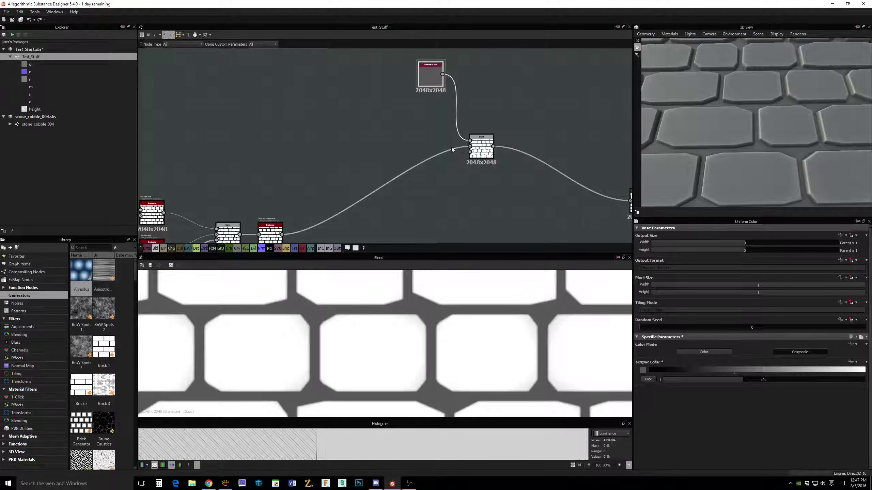
pyautogui.scroll(-2, 459, 200)
pyautogui.moveTo(461, 205); pyautogui.dragTo(585, 127, button='middle')
pyautogui.moveTo(515, 213); pyautogui.dragTo(439, 216, button='middle')
pyautogui.moveTo(467, 138); pyautogui.dragTo(486, 160, button='middle')
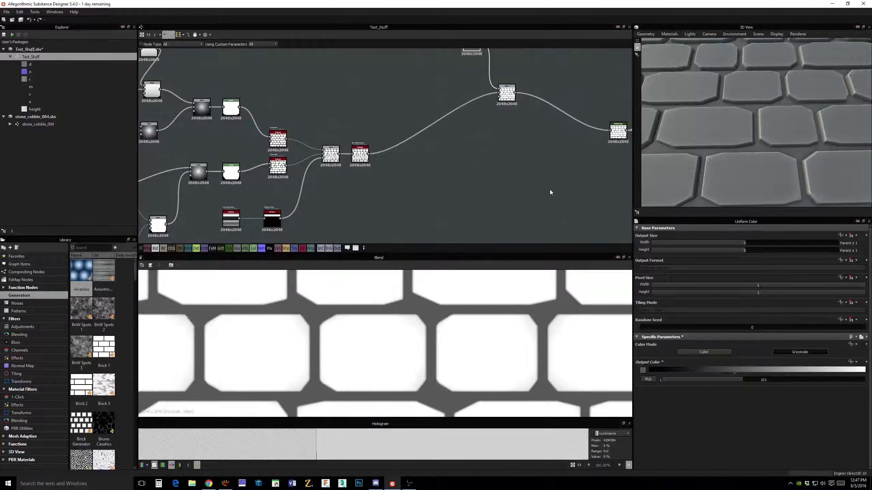
pyautogui.moveTo(550, 188); pyautogui.dragTo(551, 183, button='middle')
pyautogui.moveTo(696, 149); pyautogui.dragTo(737, 124)
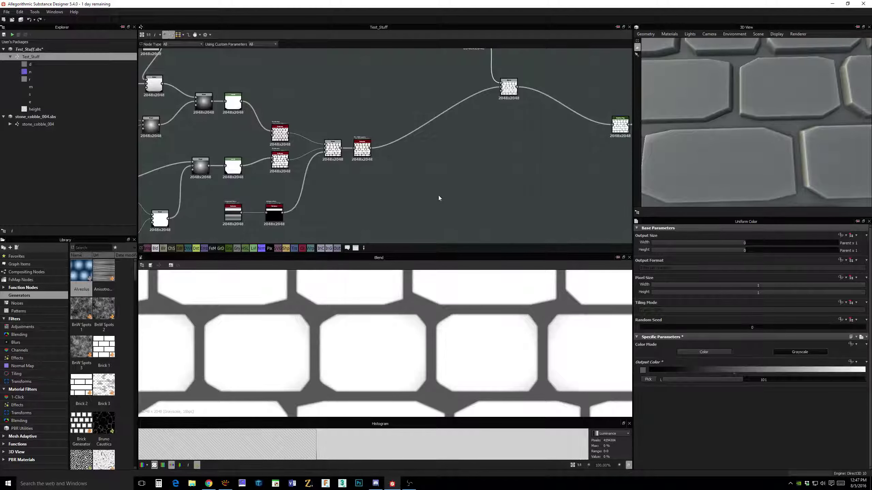
pyautogui.moveTo(440, 198); pyautogui.dragTo(461, 200, button='middle')
pyautogui.moveTo(544, 182); pyautogui.dragTo(520, 230, button='middle')
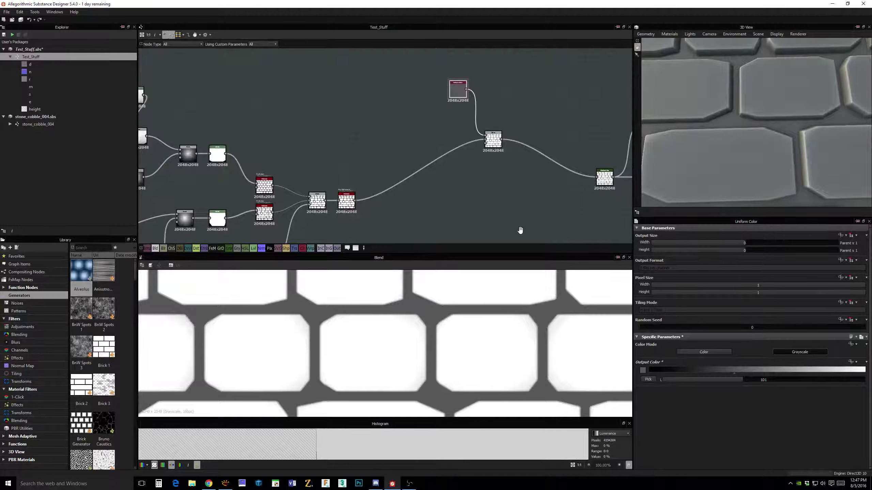
pyautogui.moveTo(436, 142); pyautogui.dragTo(445, 197, button='middle')
pyautogui.moveTo(469, 143); pyautogui.dragTo(439, 142)
pyautogui.moveTo(530, 146); pyautogui.dragTo(551, 134, button='middle')
pyautogui.moveTo(466, 134); pyautogui.dragTo(478, 111)
pyautogui.click(405, 131)
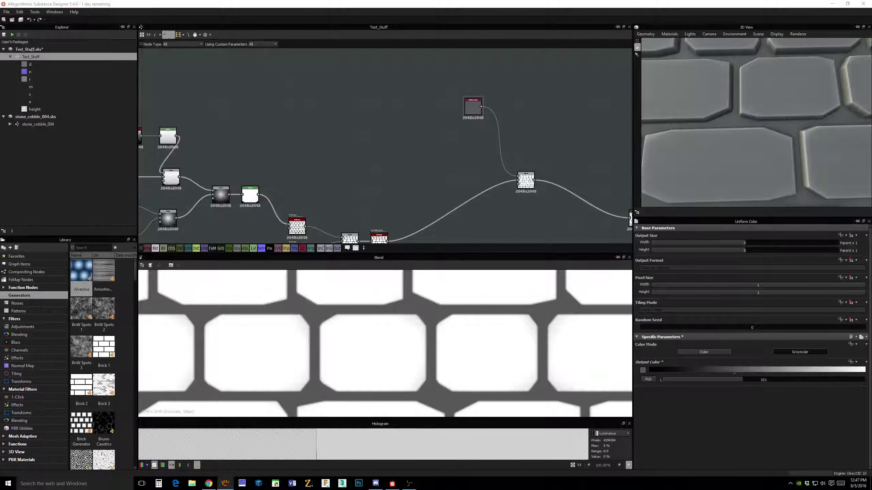
pyautogui.click(225, 484)
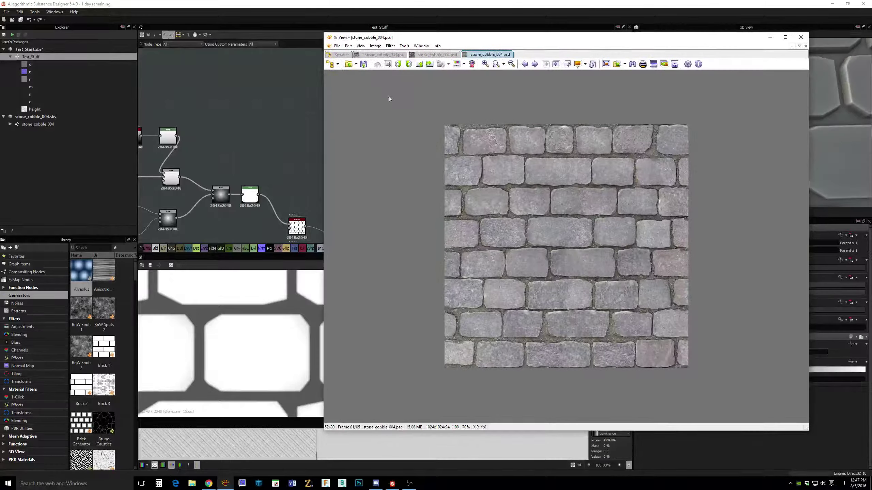
pyautogui.scroll(2, 514, 229)
pyautogui.scroll(-1, 513, 228)
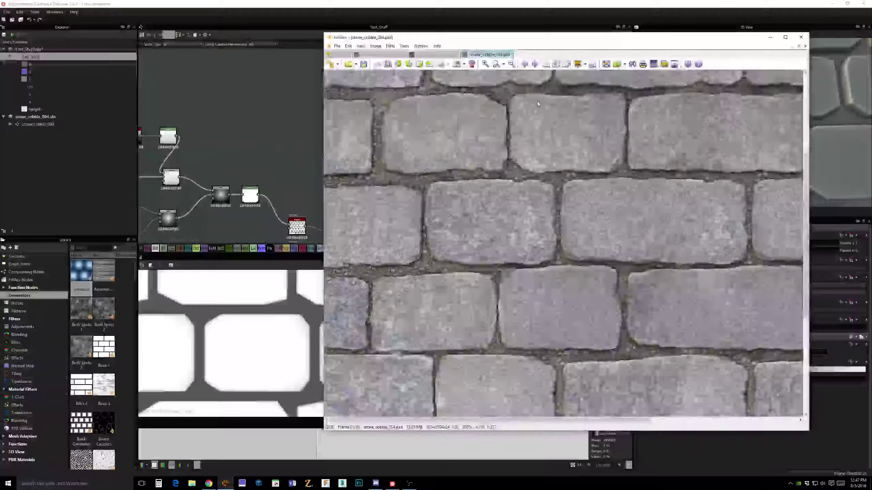
pyautogui.press('Escape')
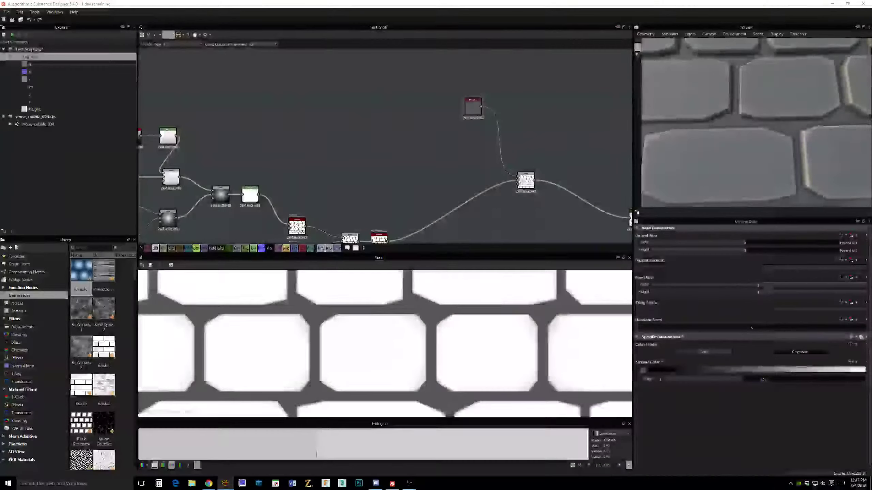
# - Add a Tile Generator node through the node search ('til') and position it in the graph
pyautogui.moveTo(415, 157); pyautogui.dragTo(392, 148, button='middle')
pyautogui.scroll(2, 394, 147)
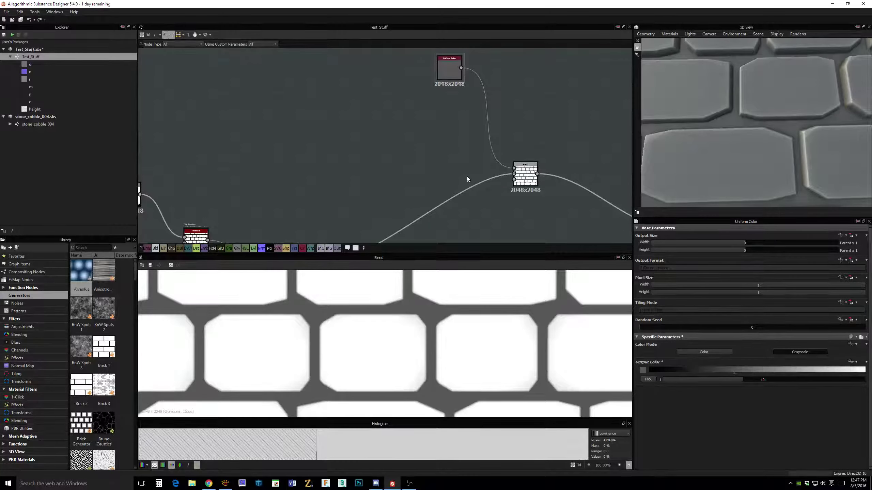
pyautogui.press('space')
pyautogui.write('til')
pyautogui.click(493, 230)
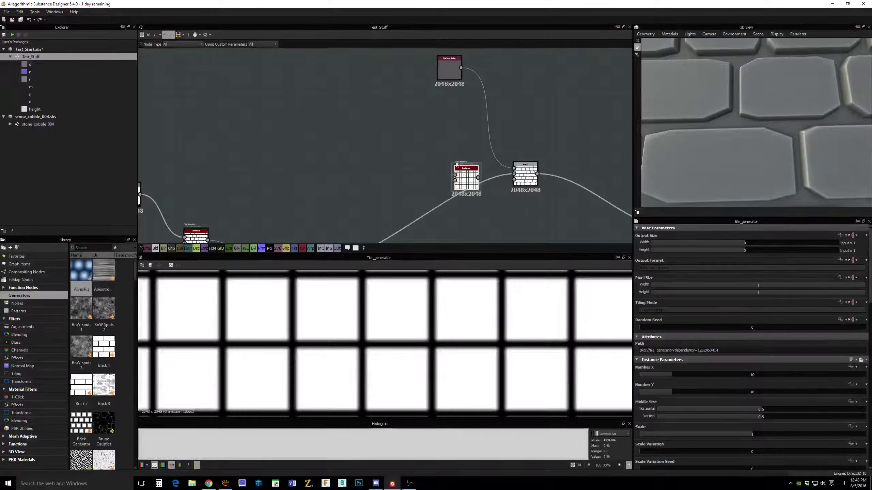
pyautogui.moveTo(465, 180); pyautogui.dragTo(369, 125)
pyautogui.moveTo(438, 152); pyautogui.dragTo(482, 156, button='middle')
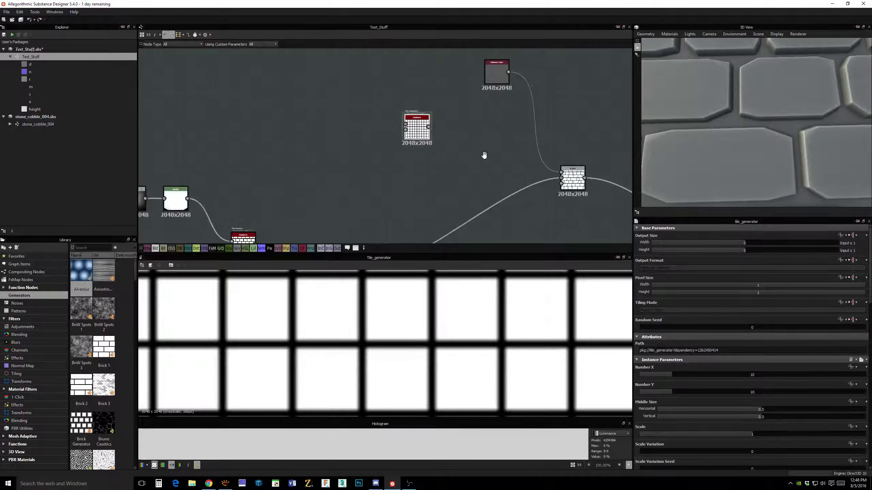
pyautogui.moveTo(421, 132); pyautogui.dragTo(459, 154)
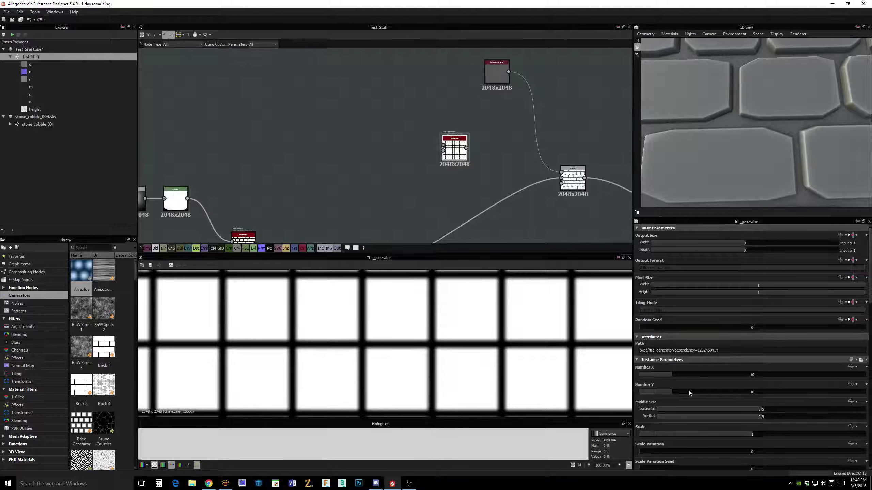
pyautogui.scroll(-5, 689, 393)
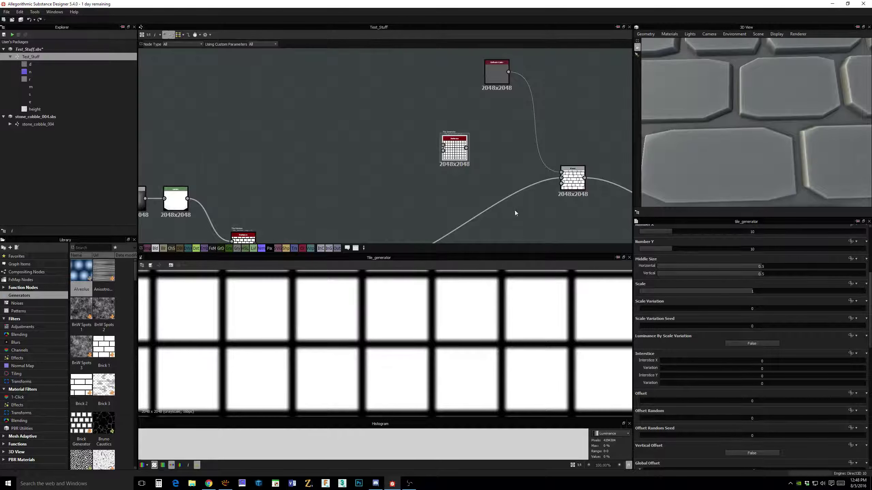
pyautogui.moveTo(455, 151); pyautogui.dragTo(463, 134)
# - Change the Tile Generator's Pattern Type to Paraboloid
pyautogui.scroll(-3, 691, 389)
pyautogui.scroll(-2, 683, 399)
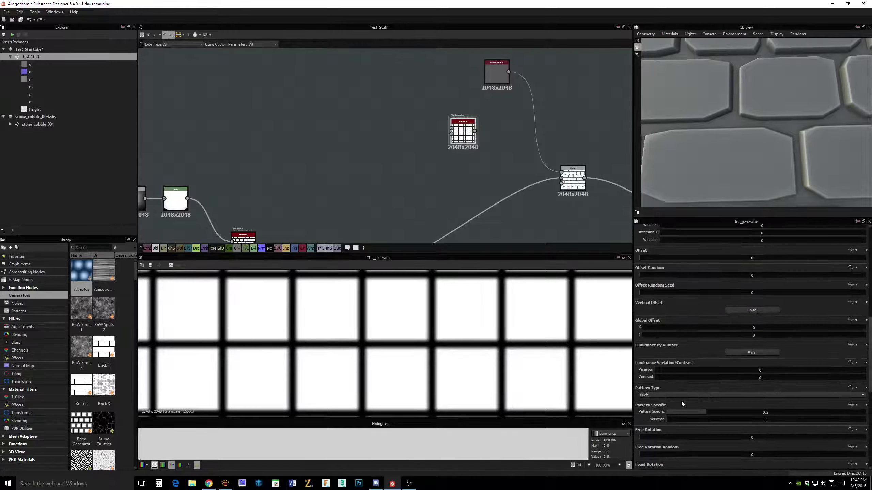
pyautogui.click(654, 397)
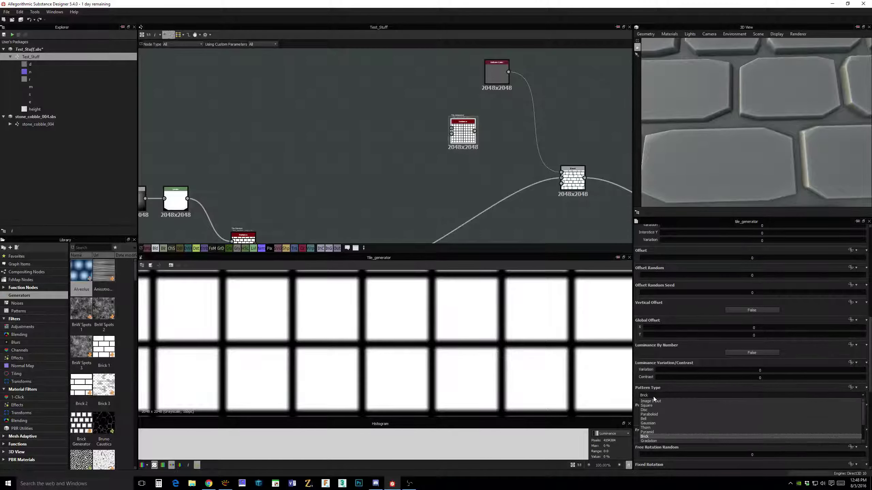
pyautogui.click(654, 414)
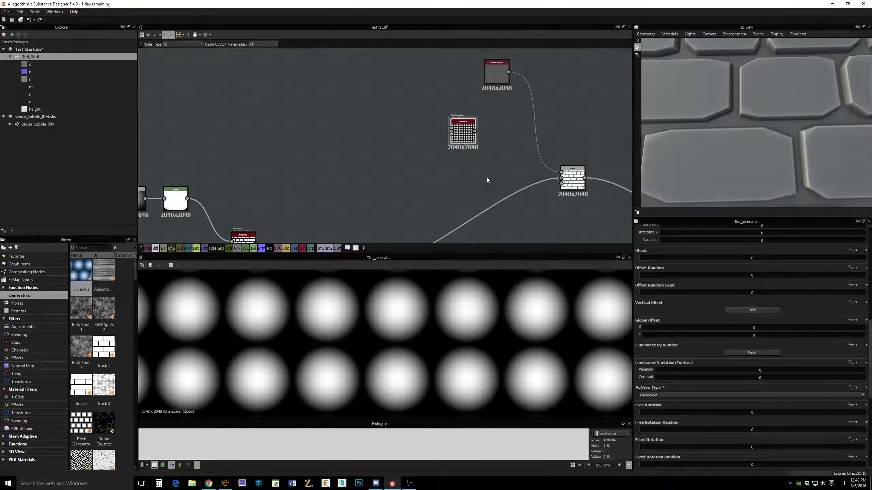
# - Move the dot generator lower and orbit the 3D view to see the round domes
pyautogui.scroll(-4, 487, 180)
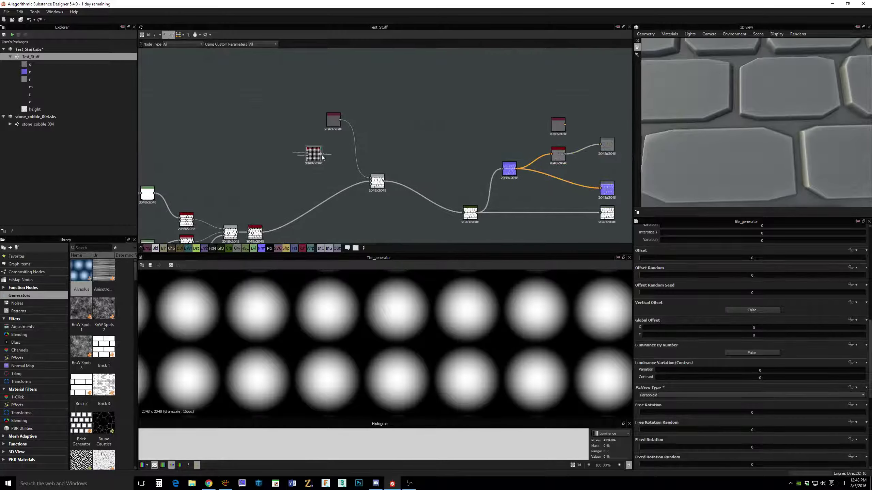
pyautogui.moveTo(318, 159); pyautogui.dragTo(464, 213)
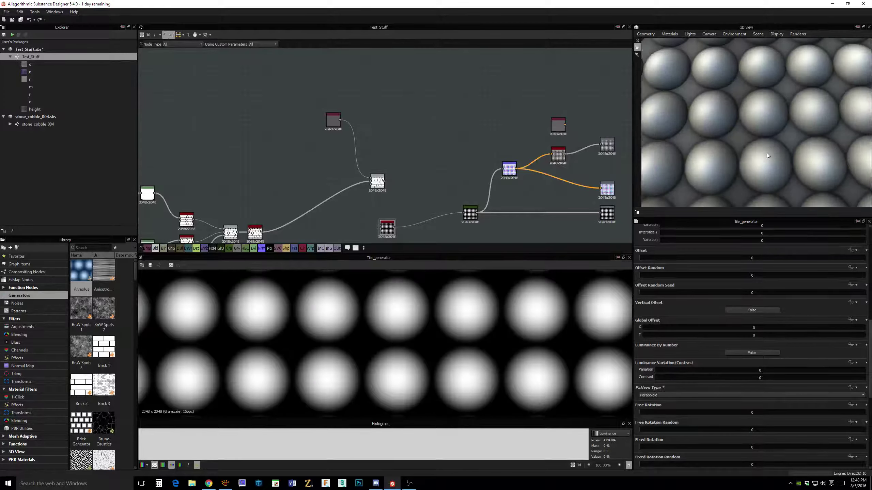
pyautogui.moveTo(767, 152); pyautogui.dragTo(729, 149)
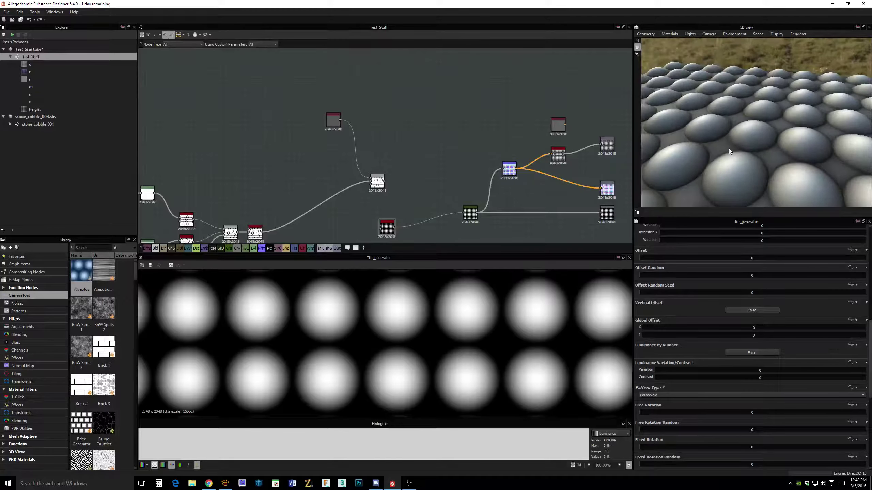
pyautogui.moveTo(421, 138); pyautogui.dragTo(456, 131, button='middle')
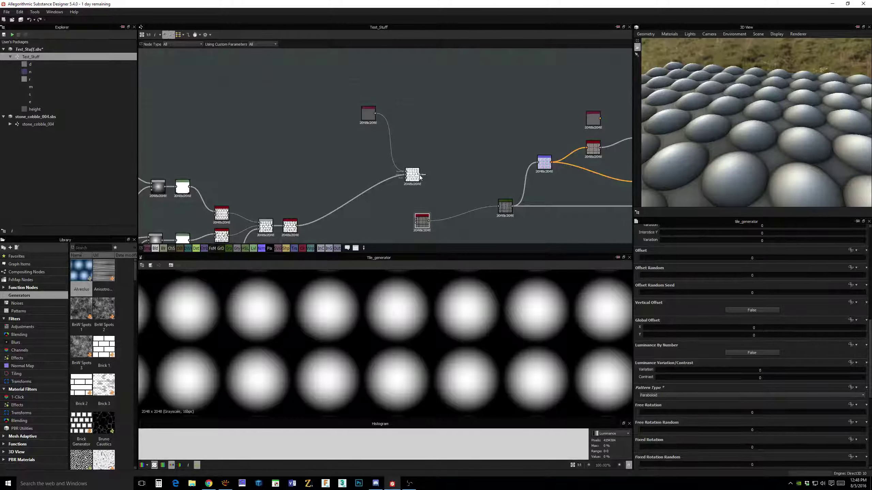
# - Relink the stone tile output into the green node and place the dot generator beside the Blend
pyautogui.moveTo(420, 177); pyautogui.dragTo(497, 208)
pyautogui.moveTo(422, 221); pyautogui.dragTo(335, 123)
pyautogui.moveTo(335, 122); pyautogui.dragTo(387, 171, button='middle')
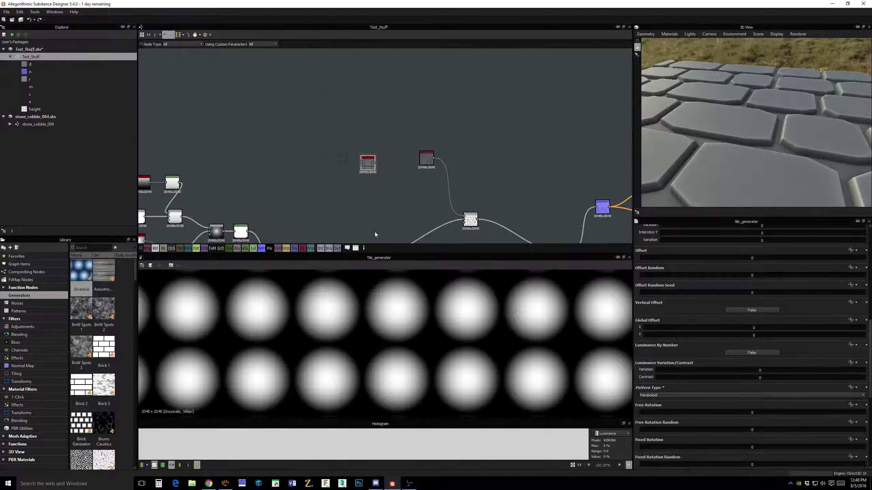
pyautogui.moveTo(370, 167); pyautogui.dragTo(395, 172)
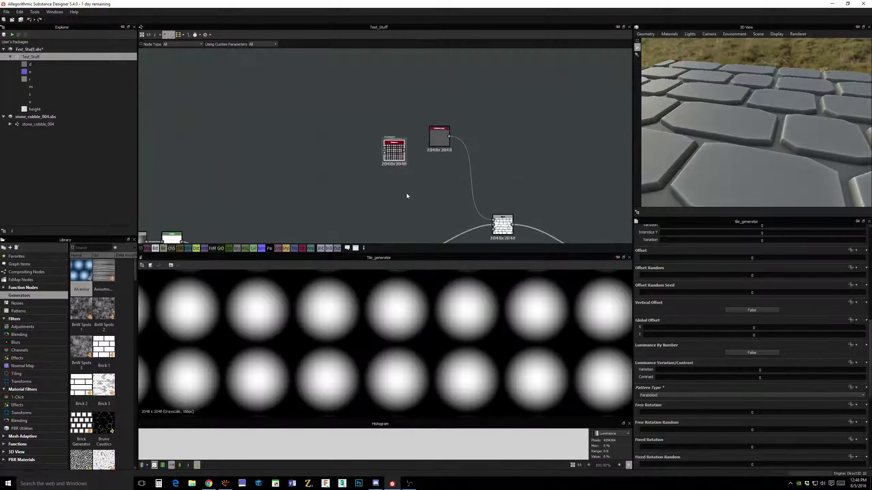
# - Set the dot generator's Number X to 32 and Number Y to 34
pyautogui.click(503, 226)
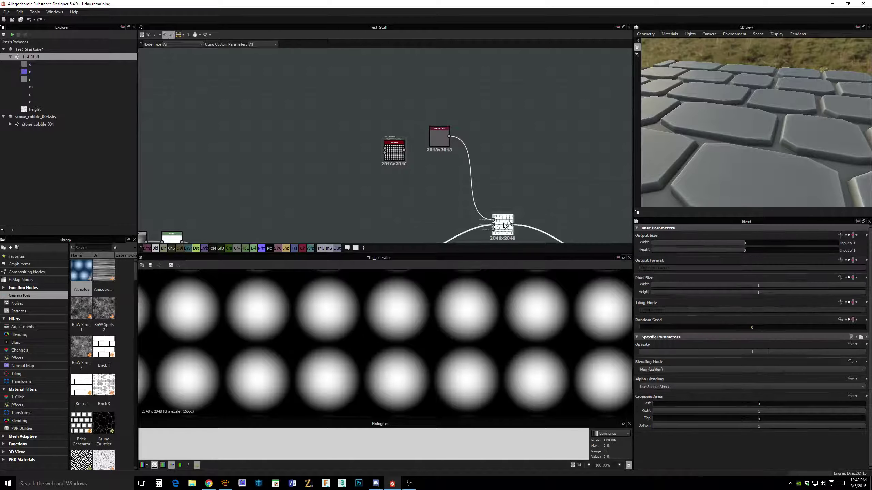
pyautogui.click(400, 157)
pyautogui.moveTo(662, 376); pyautogui.dragTo(749, 373)
pyautogui.moveTo(666, 393); pyautogui.dragTo(757, 393)
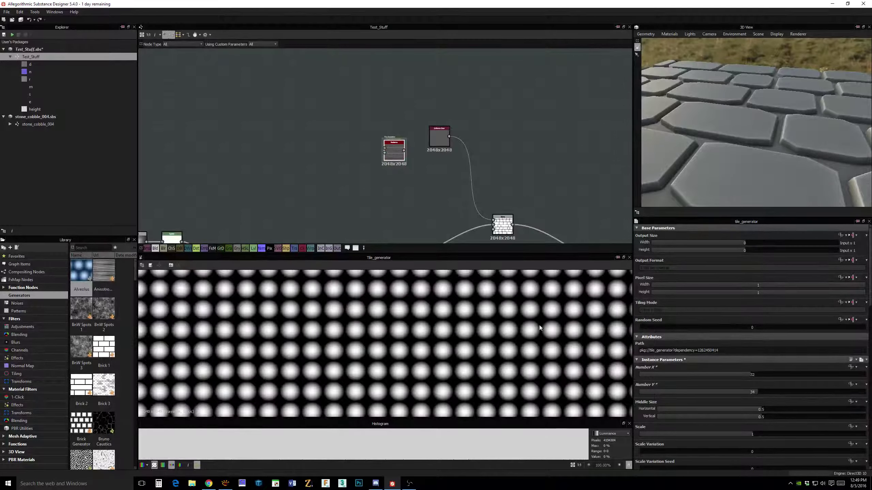
# - Shrink the dots to Scale 0.46 with Scale Variation 0.64
pyautogui.scroll(-8, 536, 332)
pyautogui.scroll(-3, 703, 399)
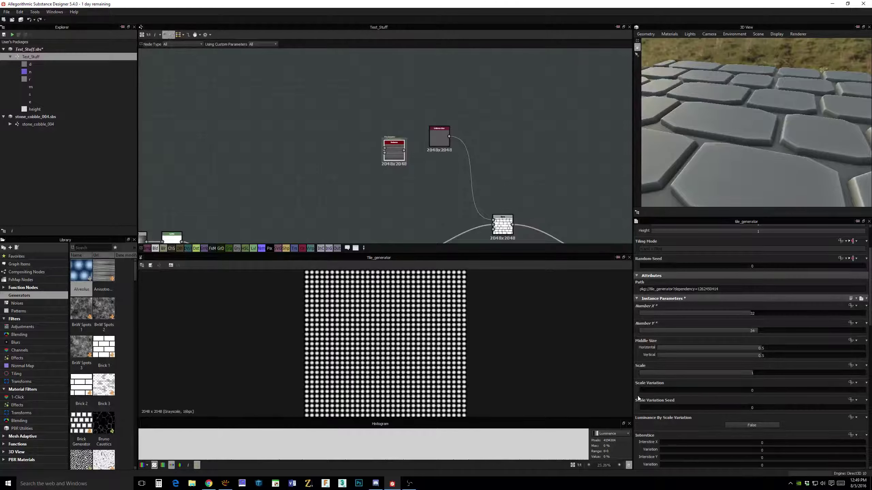
pyautogui.moveTo(729, 376); pyautogui.dragTo(784, 398)
pyautogui.scroll(4, 393, 335)
pyautogui.scroll(2, 399, 336)
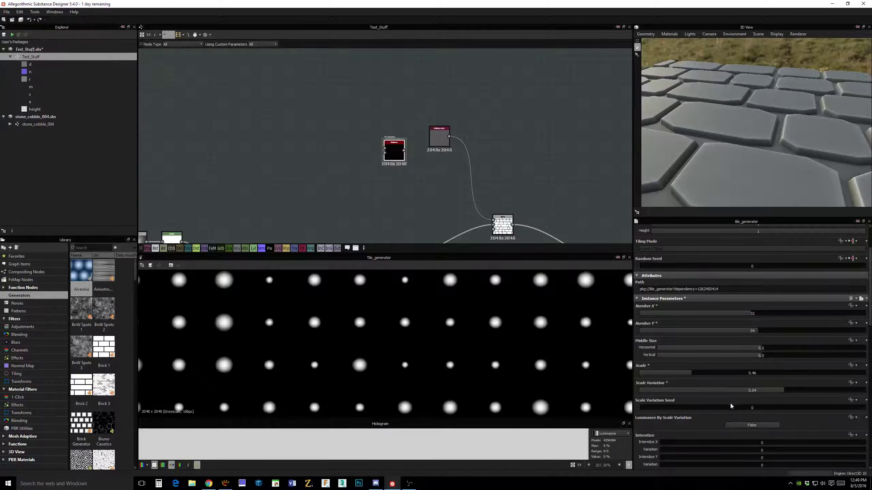
pyautogui.scroll(-7, 739, 379)
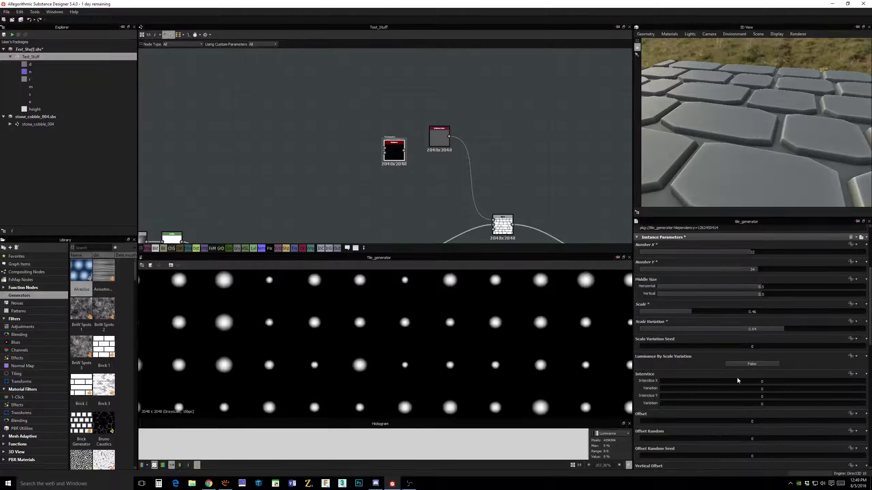
pyautogui.scroll(-3, 737, 388)
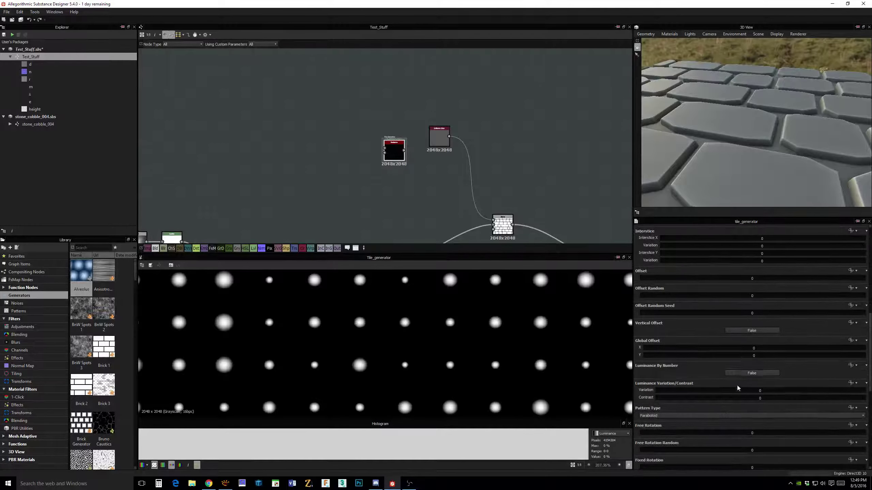
pyautogui.scroll(-2, 712, 369)
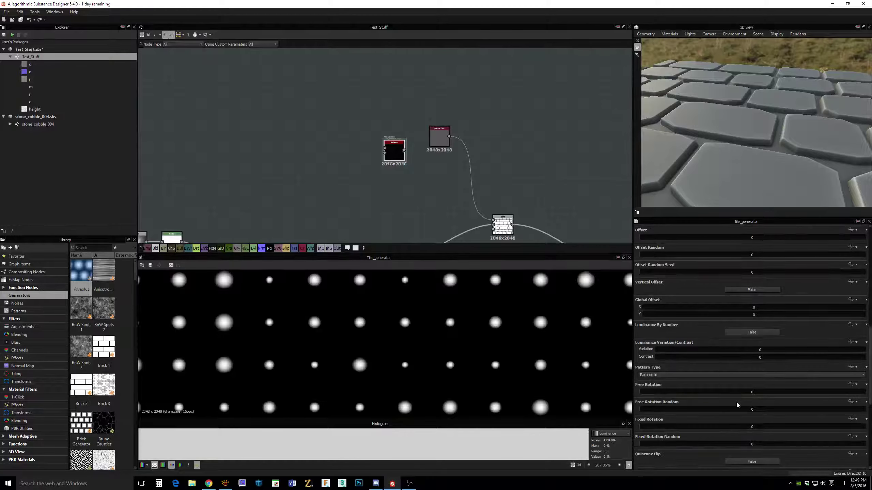
pyautogui.scroll(18, 683, 328)
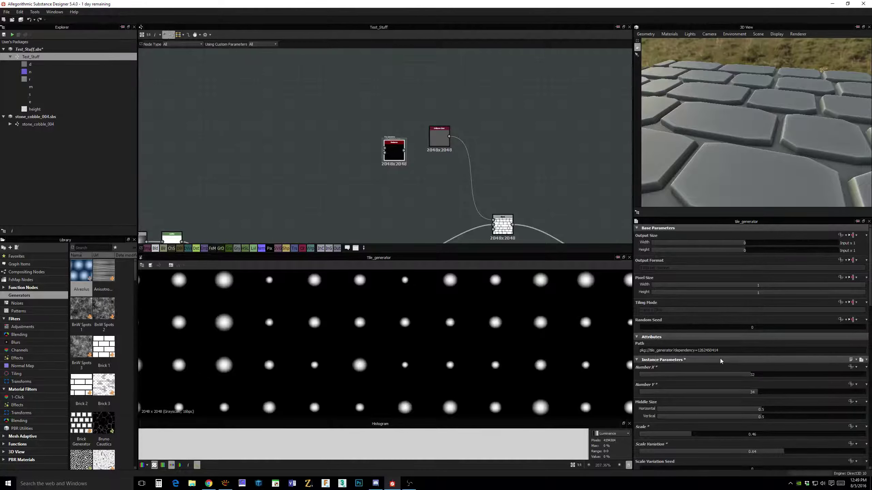
# - Scatter the dots with Position Random X 2.18 and Y 2.75, then inspect the 2D preview
pyautogui.scroll(-3, 749, 403)
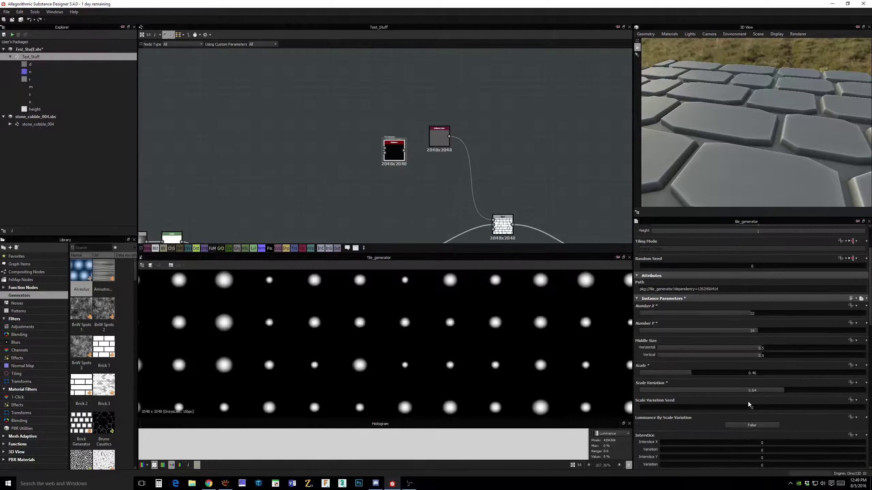
pyautogui.scroll(-3, 748, 403)
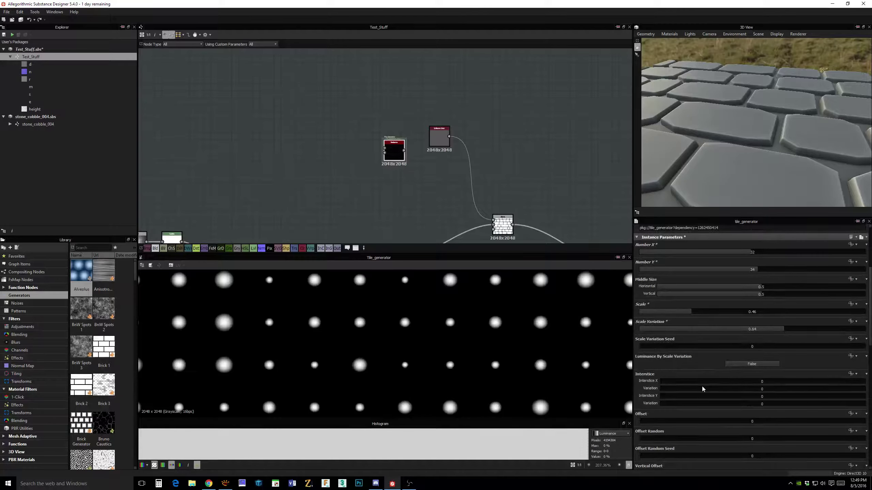
pyautogui.scroll(-3, 702, 389)
pyautogui.scroll(-4, 702, 387)
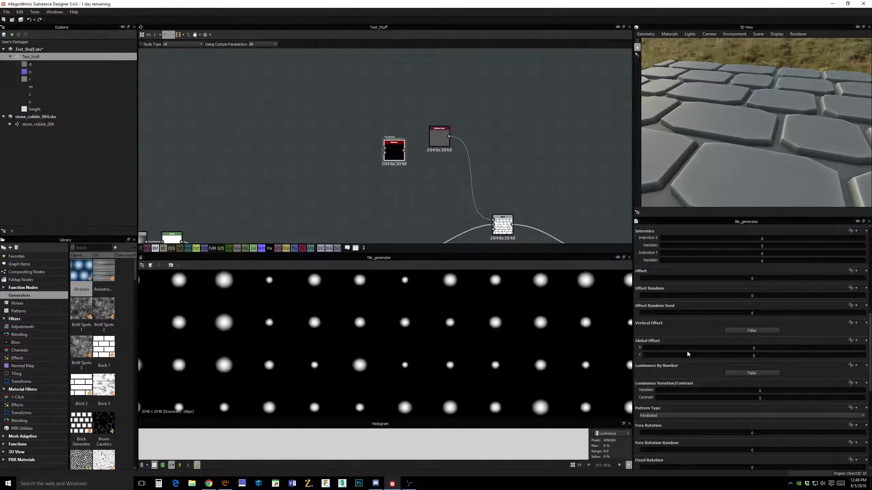
pyautogui.scroll(-4, 698, 414)
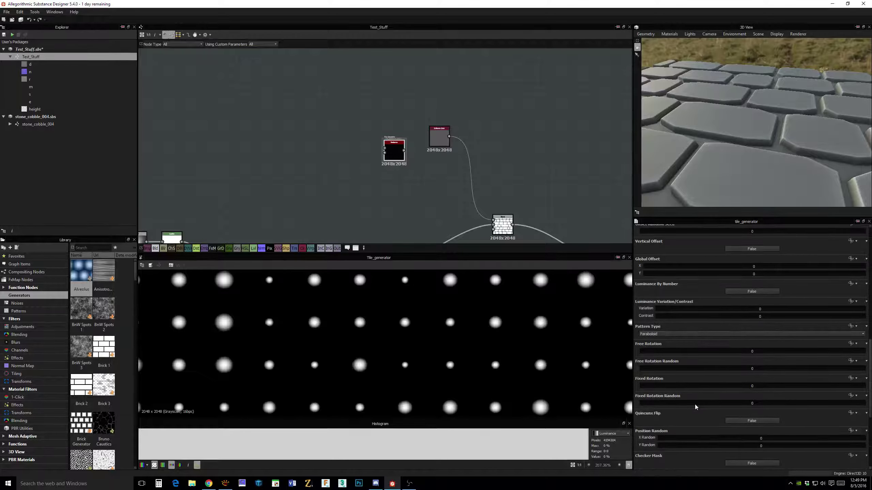
pyautogui.scroll(-4, 700, 400)
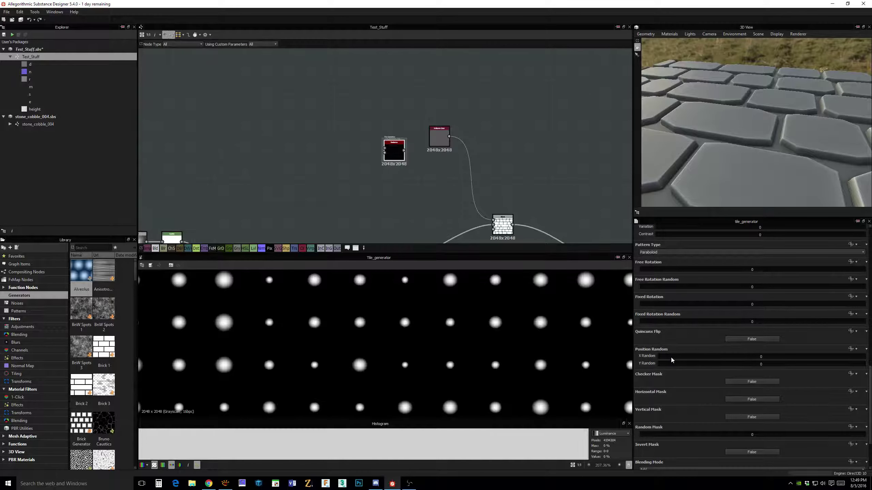
pyautogui.moveTo(664, 357); pyautogui.dragTo(715, 374)
pyautogui.scroll(6, 343, 331)
pyautogui.scroll(-6, 424, 340)
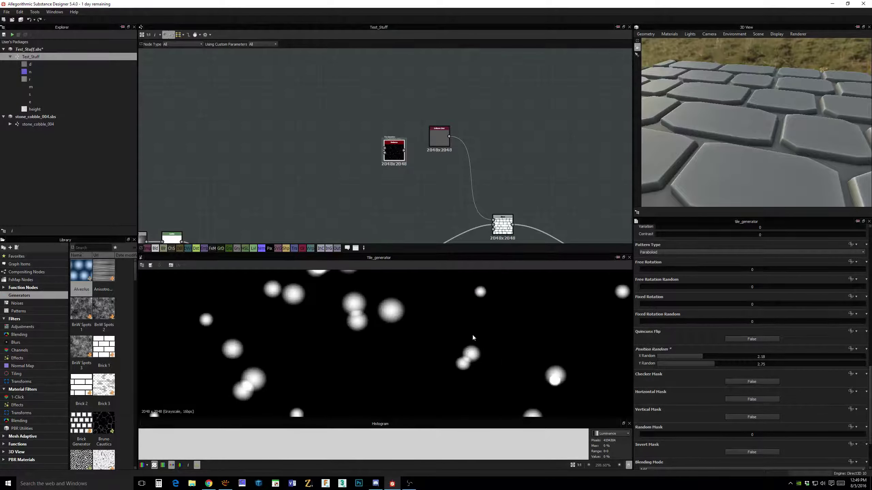
pyautogui.scroll(3, 412, 303)
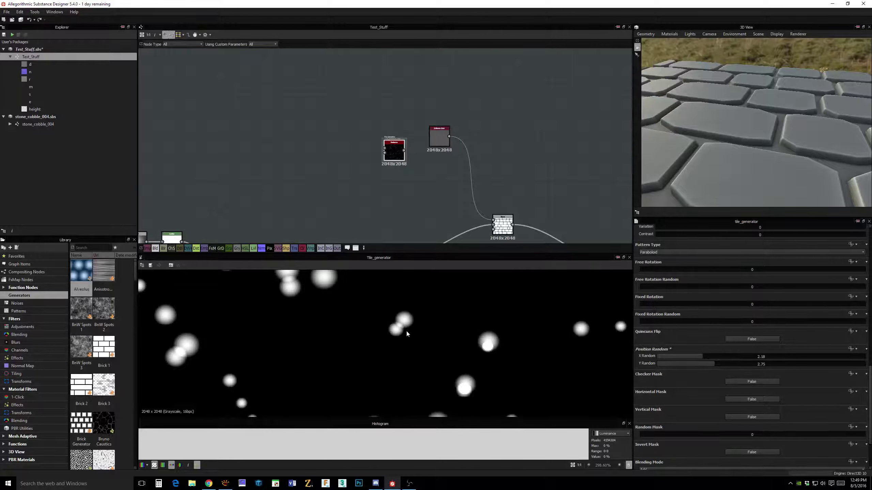
pyautogui.moveTo(517, 342); pyautogui.dragTo(483, 322, button='middle')
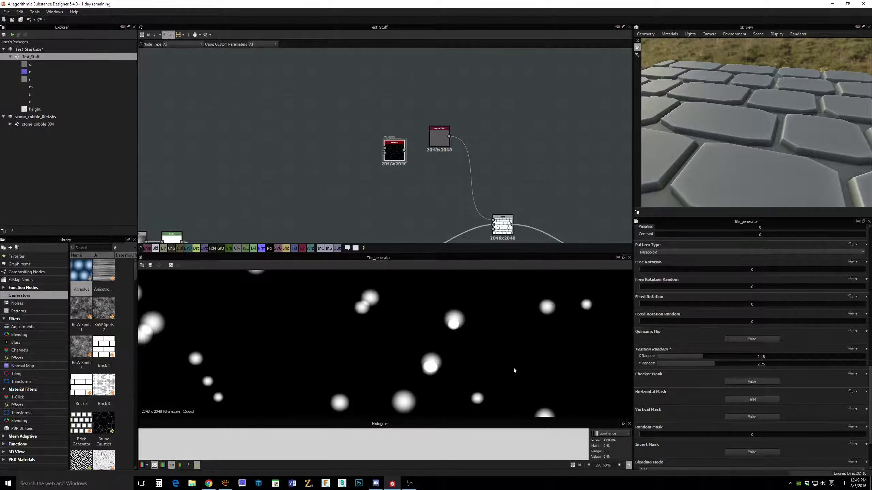
pyautogui.moveTo(514, 369); pyautogui.dragTo(494, 324, button='middle')
pyautogui.scroll(-2, 715, 389)
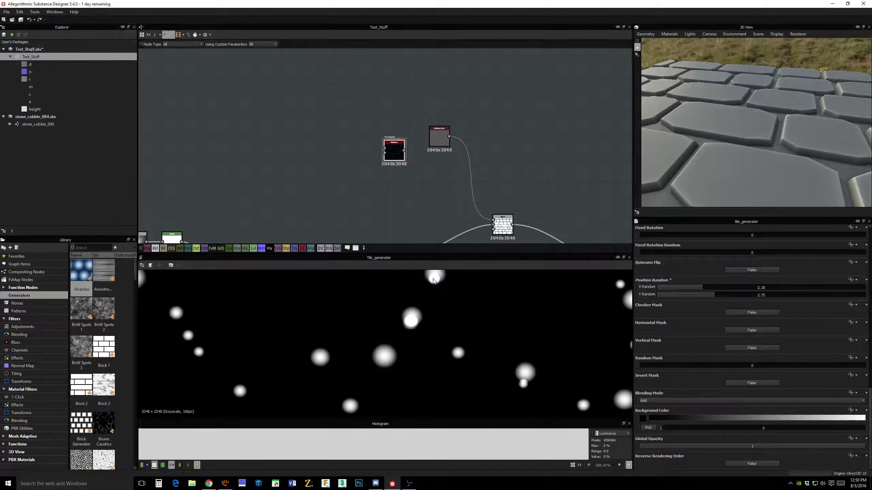
# - Set the dot generator's blending mode to Max so overlapping dots combine
pyautogui.click(650, 401)
pyautogui.click(648, 411)
pyautogui.click(505, 230)
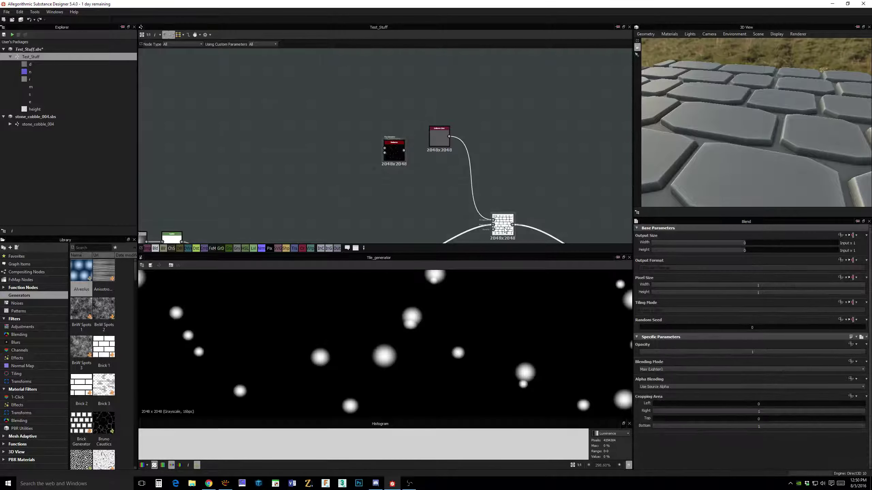
pyautogui.click(399, 156)
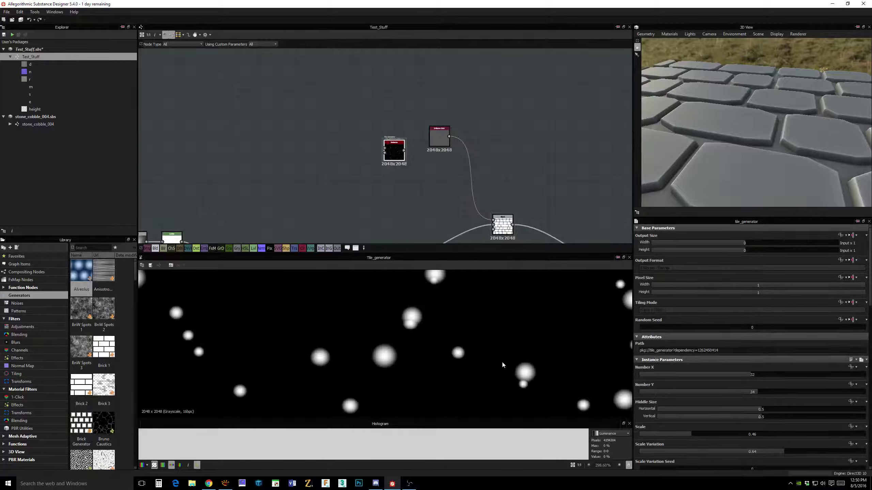
pyautogui.scroll(-5, 495, 346)
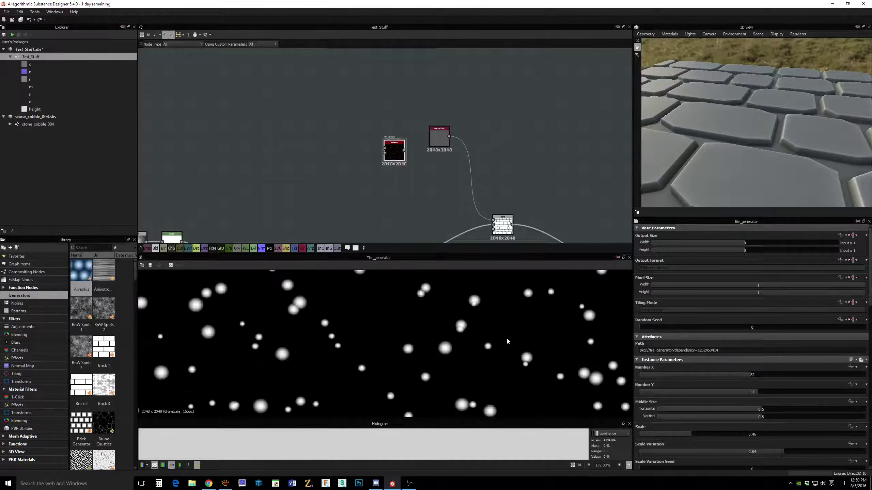
pyautogui.scroll(4, 492, 312)
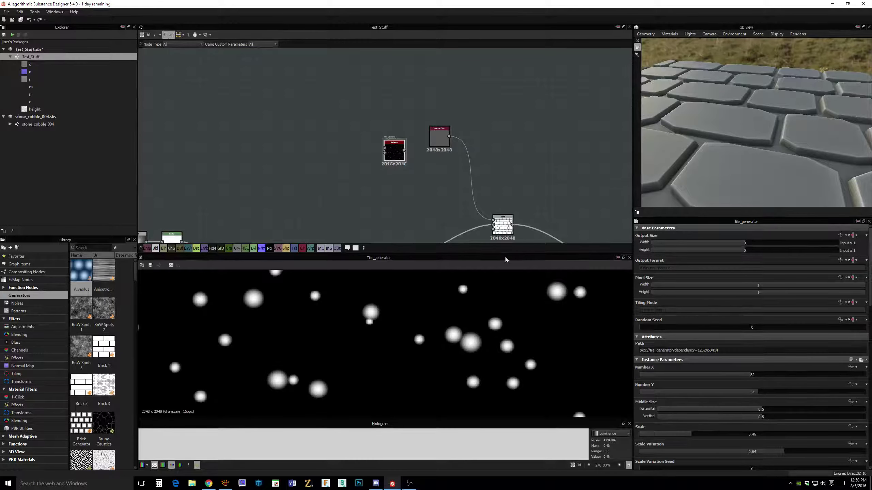
# - Raise the dot counts to 45 and rearrange the Tile Generator and Uniform Color nodes
pyautogui.moveTo(387, 158); pyautogui.dragTo(379, 197)
pyautogui.scroll(-10, 534, 349)
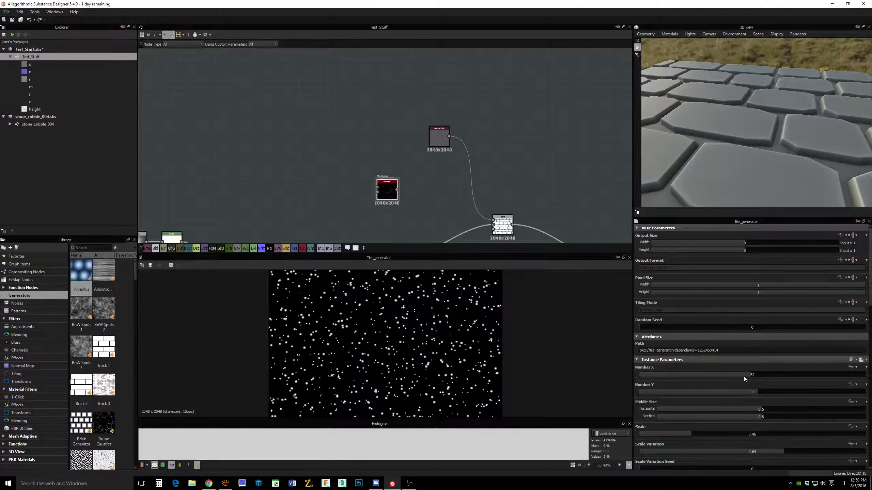
pyautogui.moveTo(738, 374); pyautogui.dragTo(795, 379)
pyautogui.moveTo(745, 394); pyautogui.dragTo(797, 393)
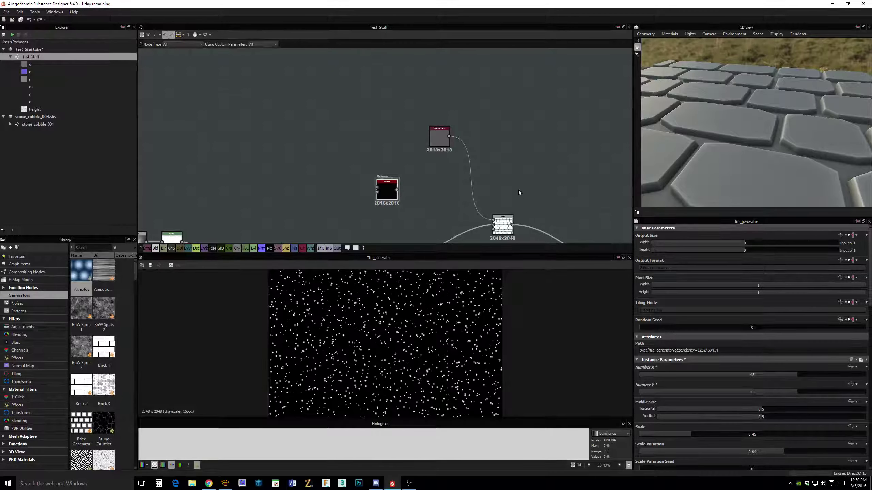
pyautogui.moveTo(514, 184); pyautogui.dragTo(510, 177, button='middle')
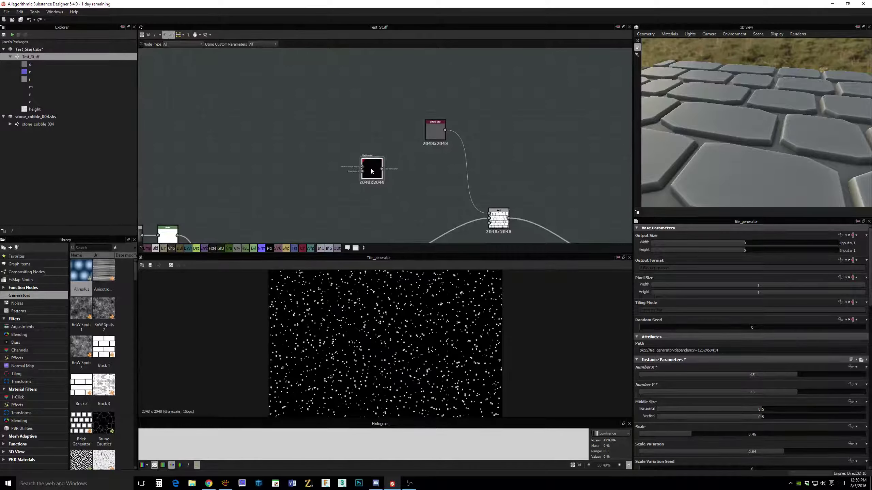
pyautogui.moveTo(522, 163); pyautogui.dragTo(517, 161, button='middle')
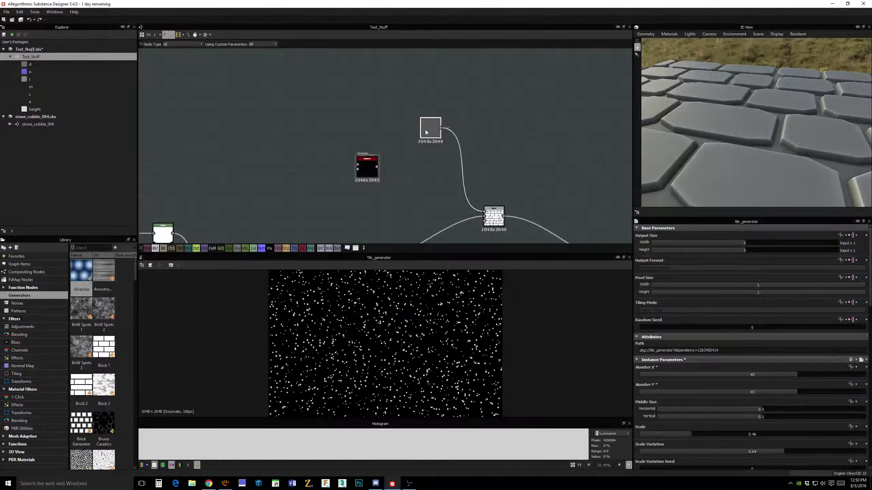
# - Add a Blend node with the uniform grey as background and the dot pattern as foreground
pyautogui.moveTo(425, 131); pyautogui.dragTo(376, 124)
pyautogui.click(465, 155)
pyautogui.press('space')
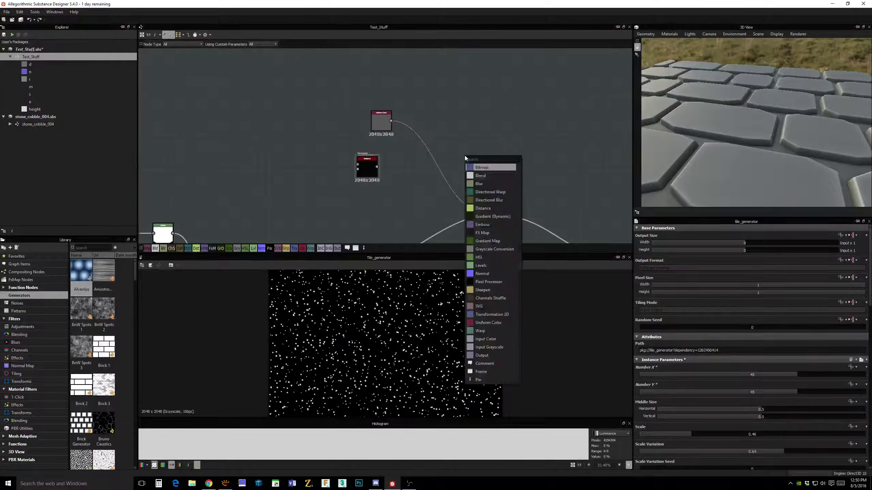
pyautogui.write('blend')
pyautogui.click(479, 167)
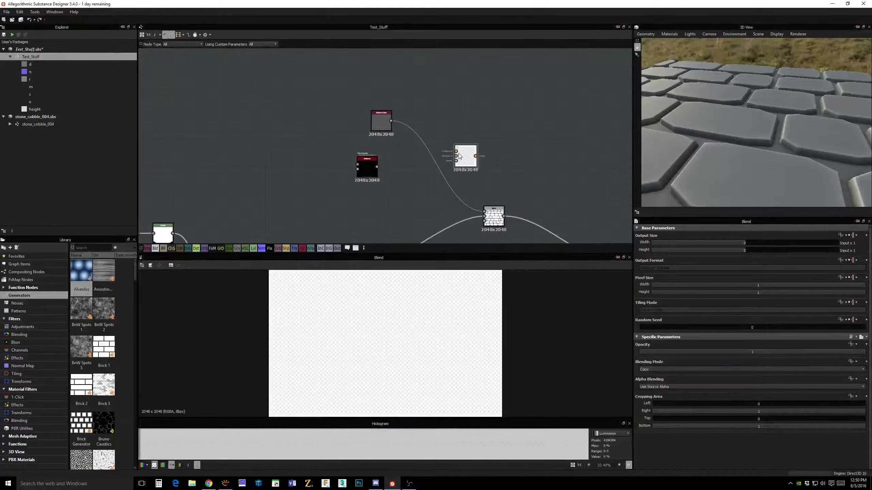
pyautogui.moveTo(391, 121); pyautogui.dragTo(456, 156)
pyautogui.moveTo(377, 167); pyautogui.dragTo(455, 156)
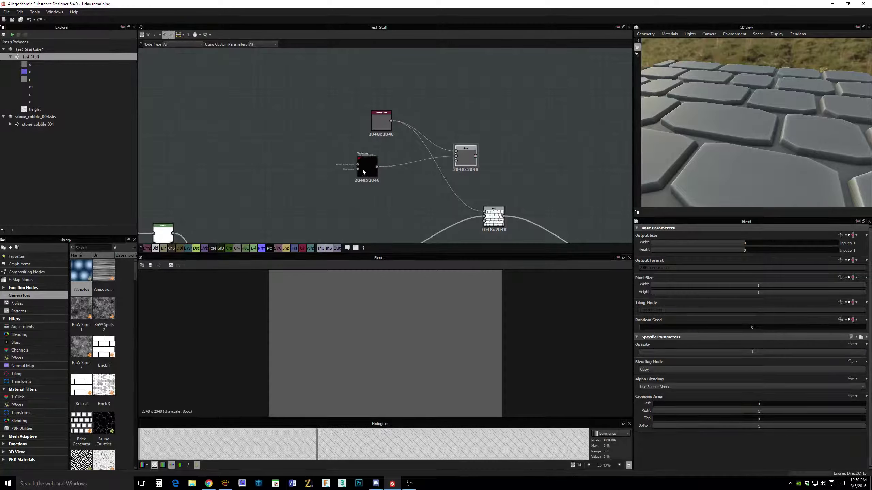
# - Set the new Blend's opacity to 0.54
pyautogui.moveTo(364, 167); pyautogui.dragTo(378, 171)
pyautogui.click(467, 158)
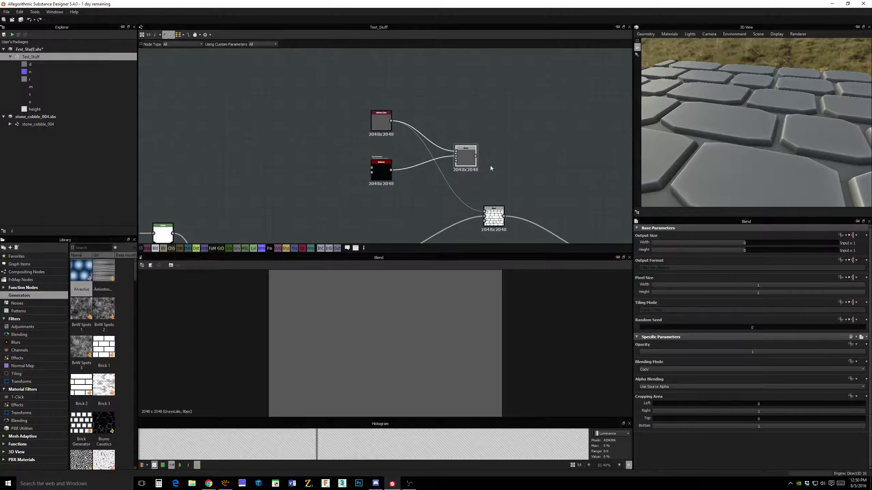
pyautogui.click(751, 352)
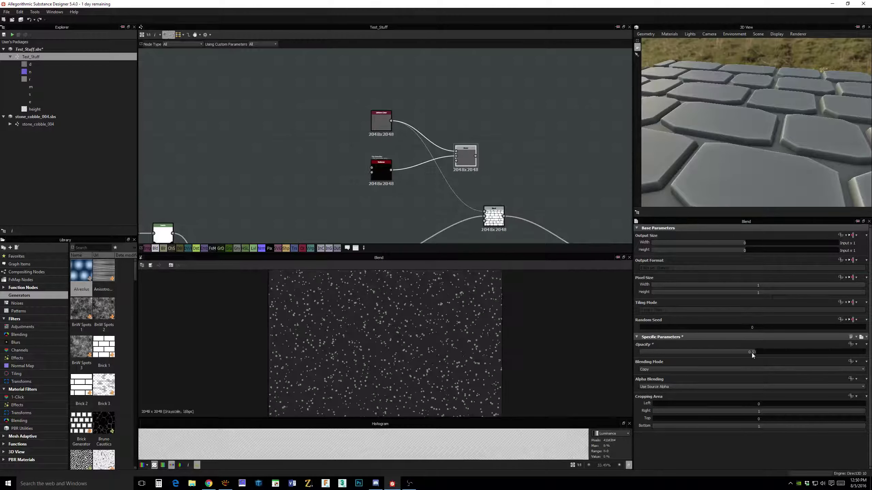
pyautogui.moveTo(749, 353); pyautogui.dragTo(762, 355)
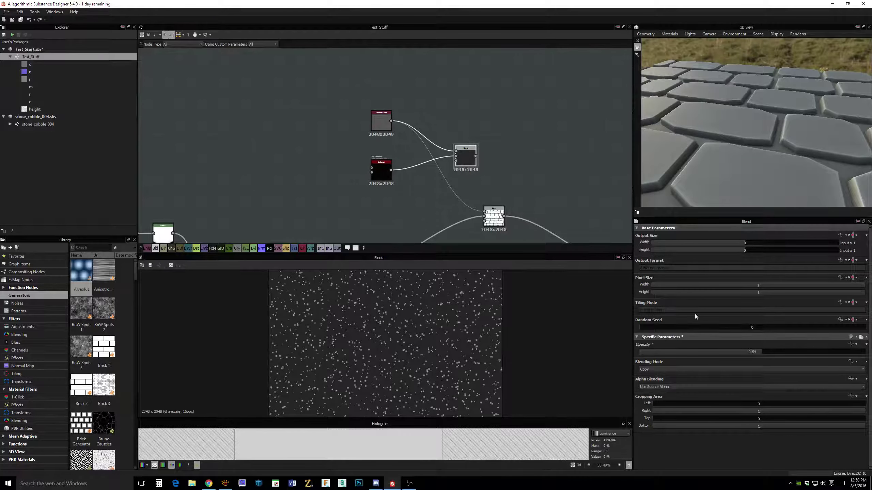
# - Feed the blended specks into the brick node and check the speckled gaps in 3D
pyautogui.moveTo(476, 157); pyautogui.dragTo(488, 213)
pyautogui.moveTo(762, 151); pyautogui.dragTo(719, 165)
pyautogui.moveTo(386, 135); pyautogui.dragTo(386, 138)
pyautogui.moveTo(467, 159); pyautogui.dragTo(453, 155)
pyautogui.moveTo(755, 176); pyautogui.dragTo(756, 171)
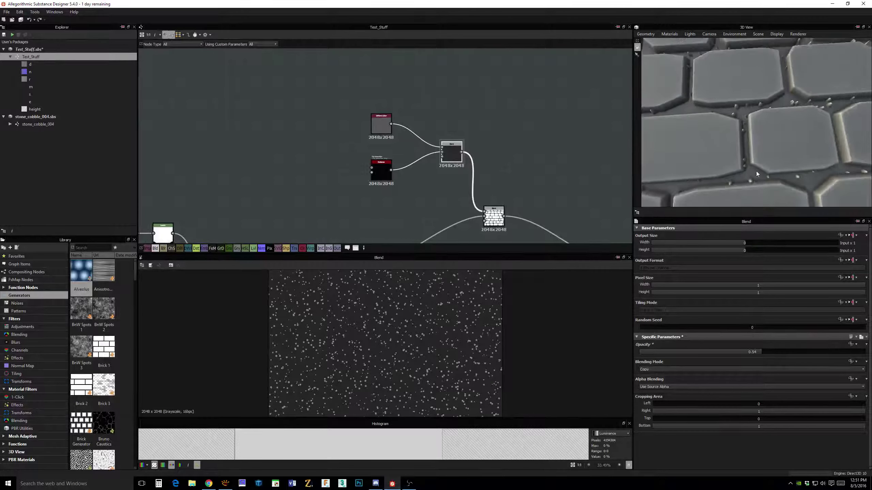
# - Lower the Tile Generator's Number Y from 45 to 44 to reshuffle the gravel specks
pyautogui.click(383, 180)
pyautogui.scroll(6, 422, 321)
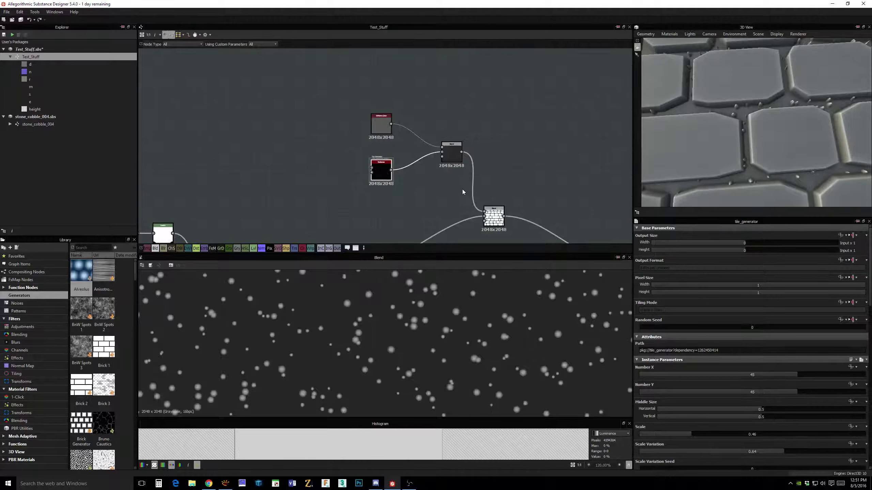
pyautogui.scroll(1, 444, 195)
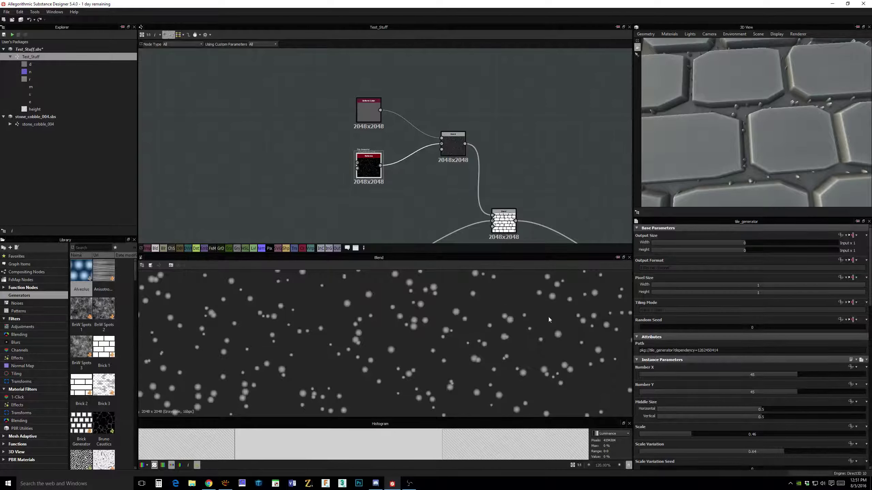
pyautogui.scroll(2, 565, 329)
pyautogui.moveTo(419, 196); pyautogui.dragTo(439, 201, button='middle')
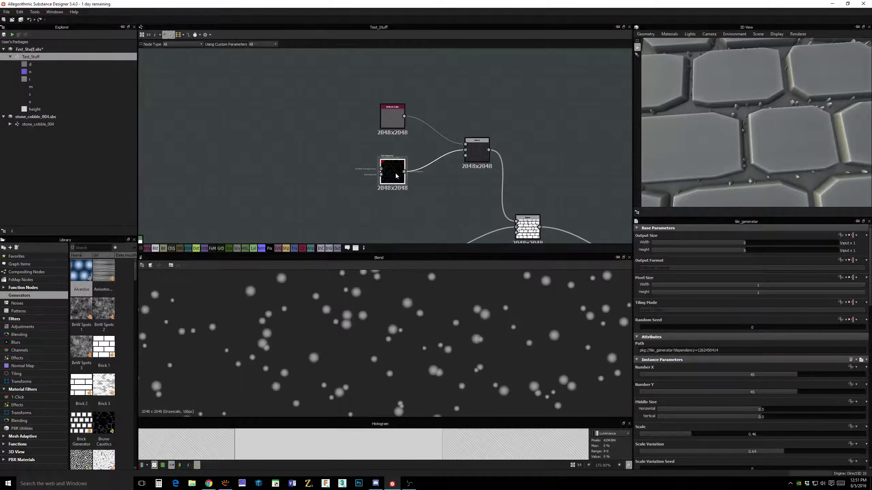
pyautogui.scroll(1, 405, 141)
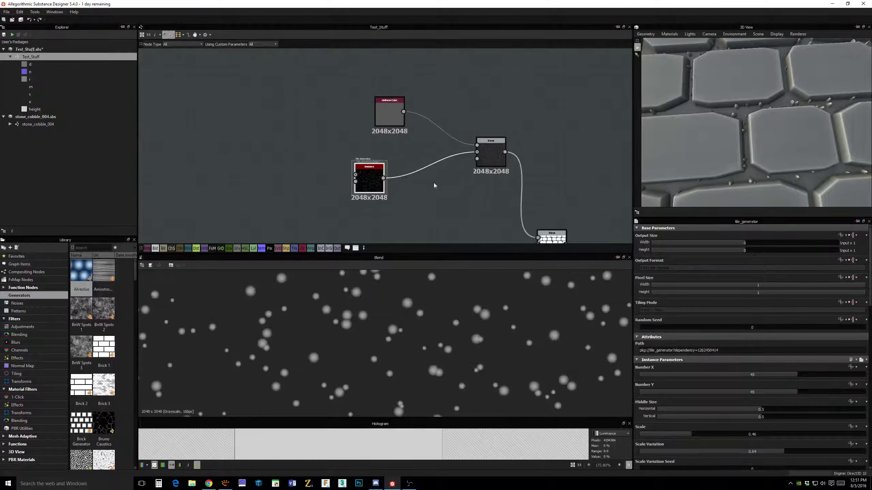
pyautogui.doubleClick(363, 180)
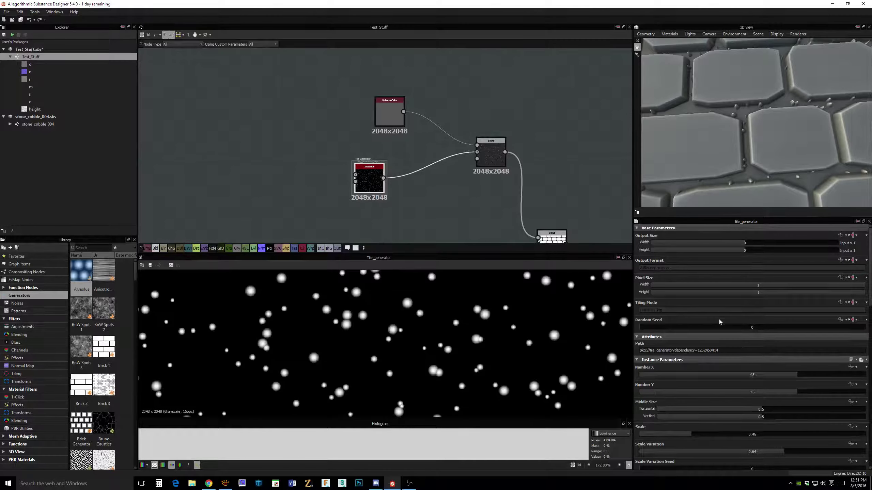
pyautogui.scroll(-1, 720, 321)
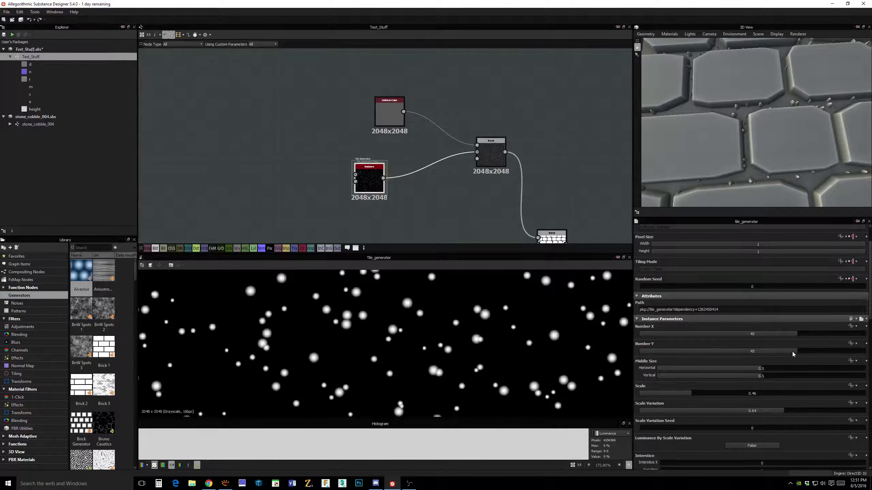
pyautogui.moveTo(792, 354); pyautogui.dragTo(794, 355)
pyautogui.scroll(5, 425, 214)
pyautogui.scroll(2, 695, 340)
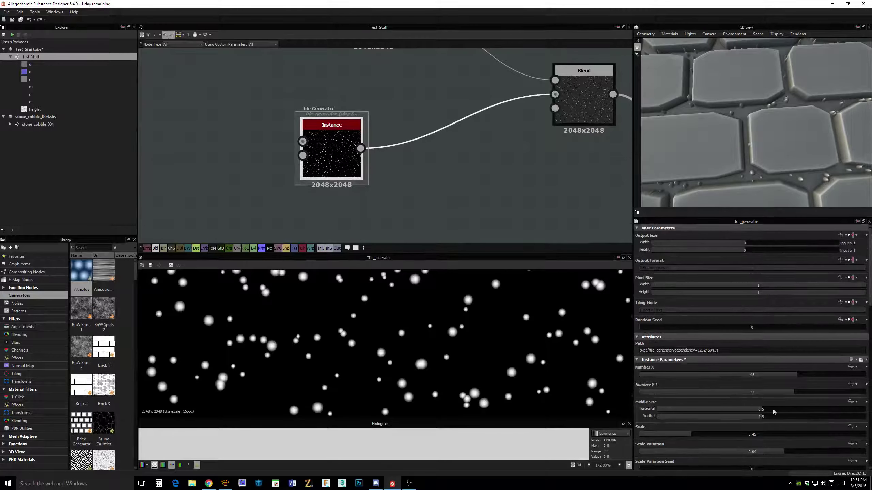
pyautogui.scroll(-5, 746, 409)
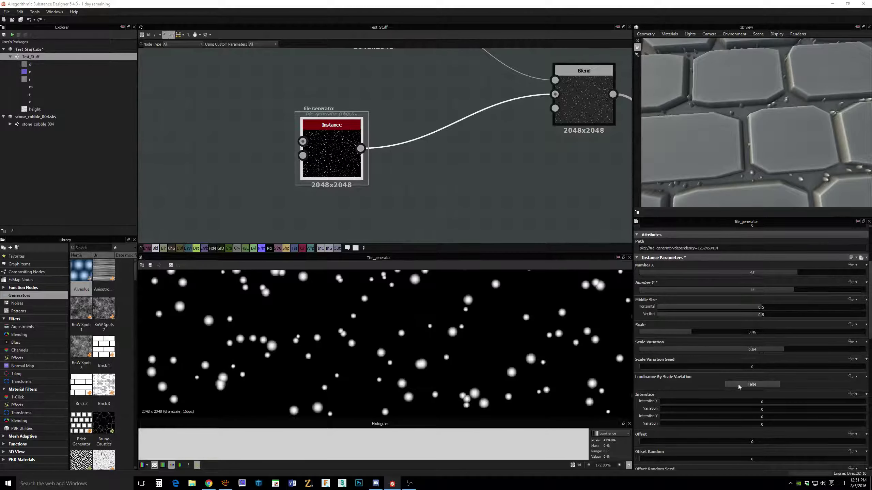
# - Set Interstice X spacing to 0.12 and add random variation to the vertical interstice
pyautogui.moveTo(671, 405); pyautogui.dragTo(713, 408)
pyautogui.scroll(3, 484, 335)
pyautogui.scroll(2, 484, 336)
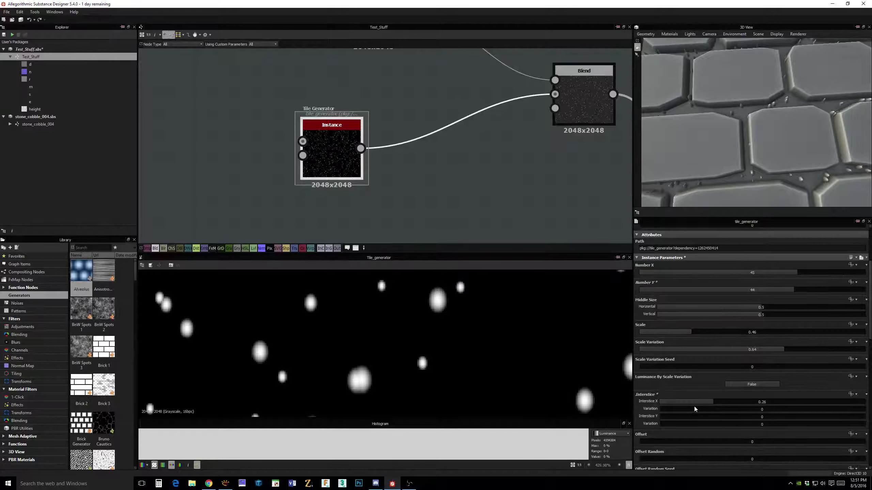
pyautogui.moveTo(694, 407); pyautogui.dragTo(751, 409)
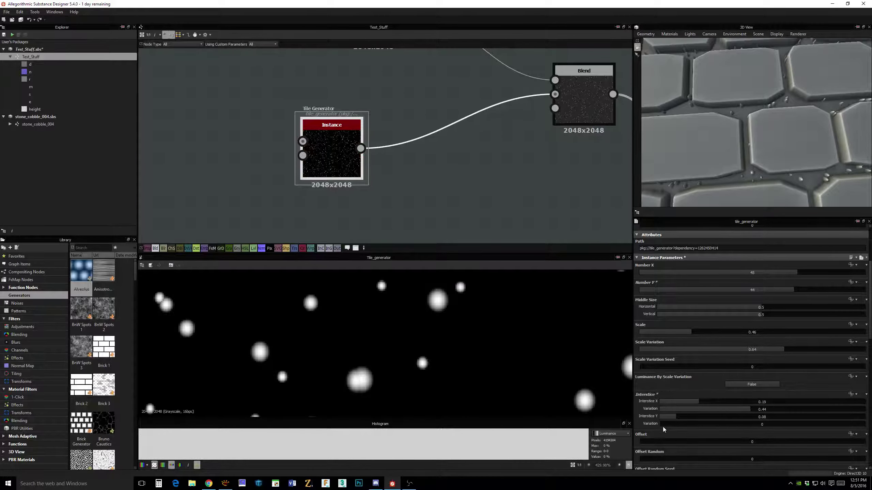
pyautogui.moveTo(662, 425); pyautogui.dragTo(755, 423)
# - Set Free Rotation to 34.75 and Free Rotation Random to 311.13 to turn the specks randomly
pyautogui.scroll(-3, 722, 399)
pyautogui.scroll(-2, 684, 378)
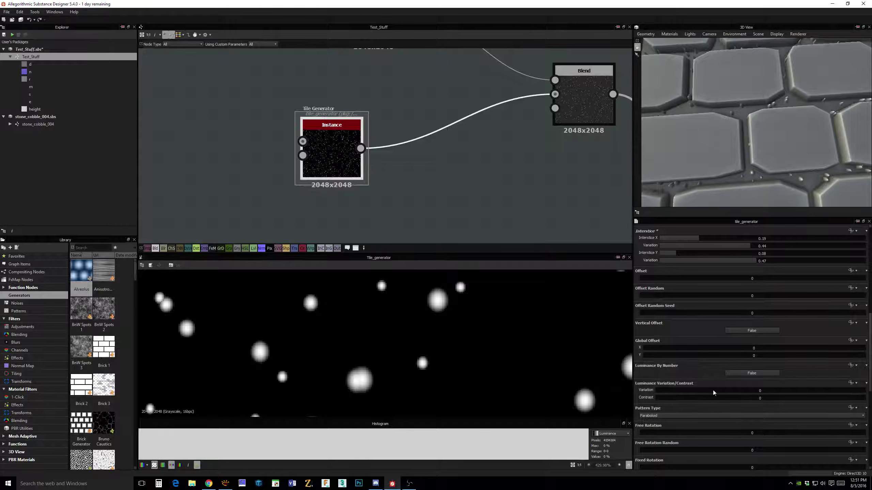
pyautogui.scroll(2, 701, 381)
pyautogui.scroll(-6, 534, 337)
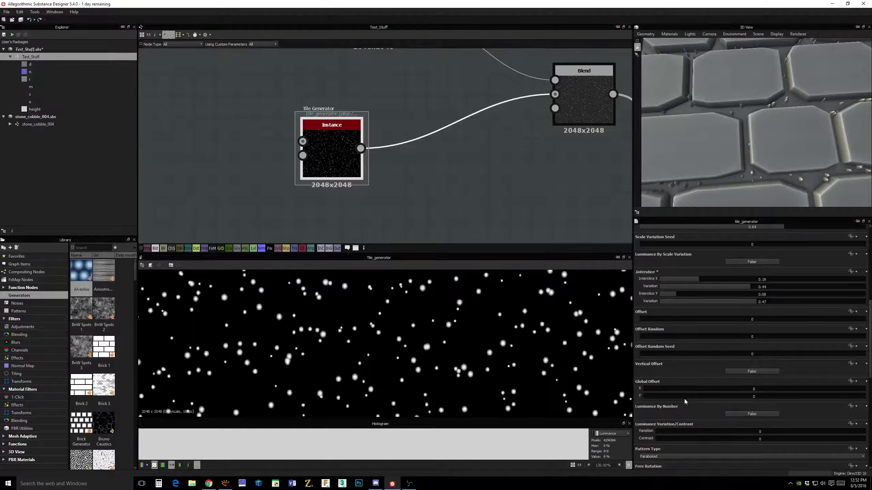
pyautogui.scroll(-2, 693, 406)
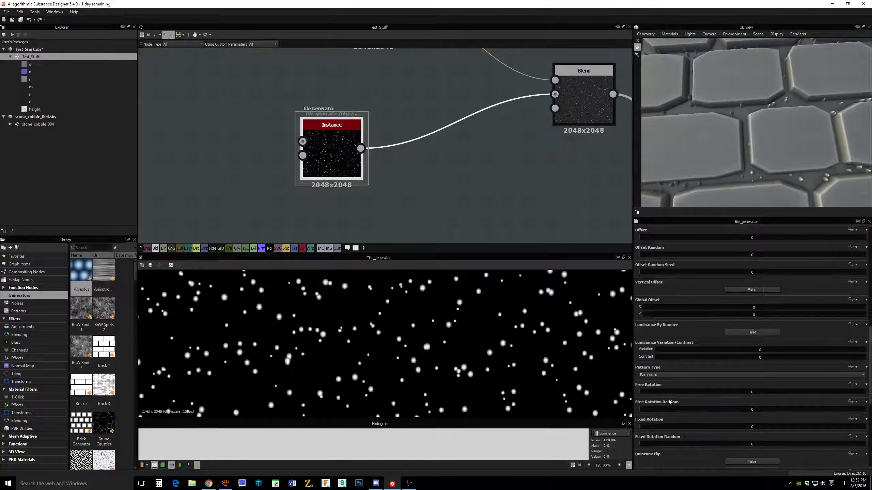
pyautogui.moveTo(662, 391); pyautogui.dragTo(835, 406)
pyautogui.scroll(5, 403, 326)
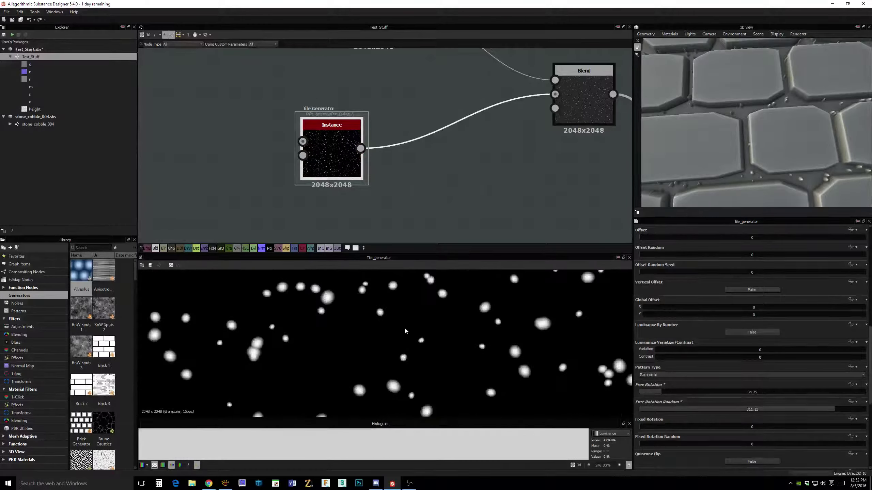
pyautogui.scroll(1, 304, 323)
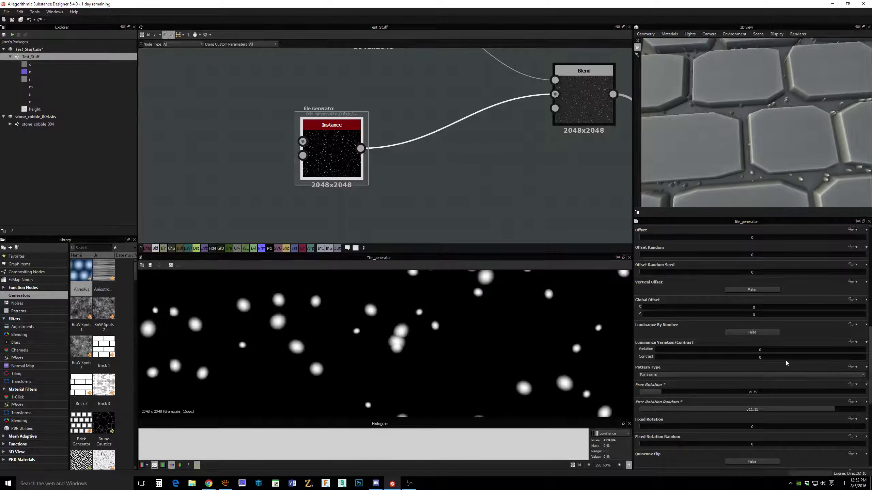
pyautogui.scroll(-1, 490, 200)
pyautogui.moveTo(781, 150); pyautogui.dragTo(766, 145)
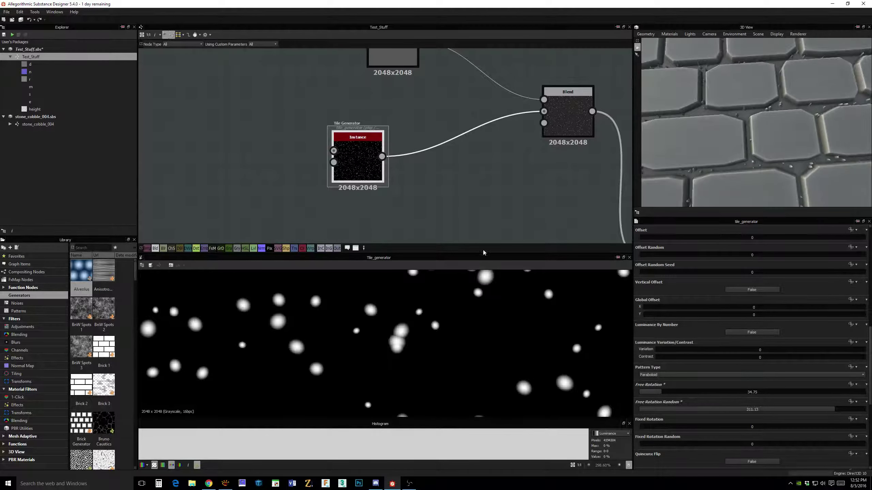
# - Reposition the Tile Generator, check the Uniform Color grey, and raise the Blend opacity to about 0.58
pyautogui.moveTo(371, 164); pyautogui.dragTo(388, 148)
pyautogui.moveTo(801, 180); pyautogui.dragTo(795, 158)
pyautogui.click(570, 117)
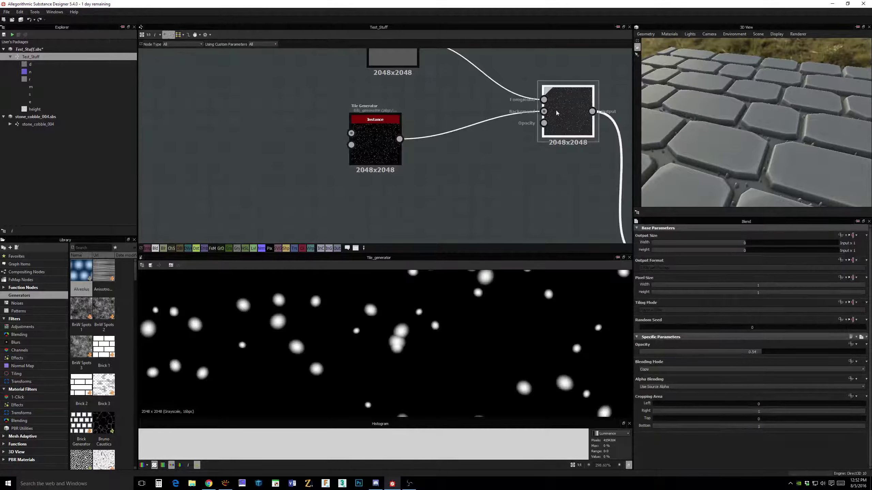
pyautogui.moveTo(446, 83); pyautogui.dragTo(444, 113, button='middle')
pyautogui.click(405, 81)
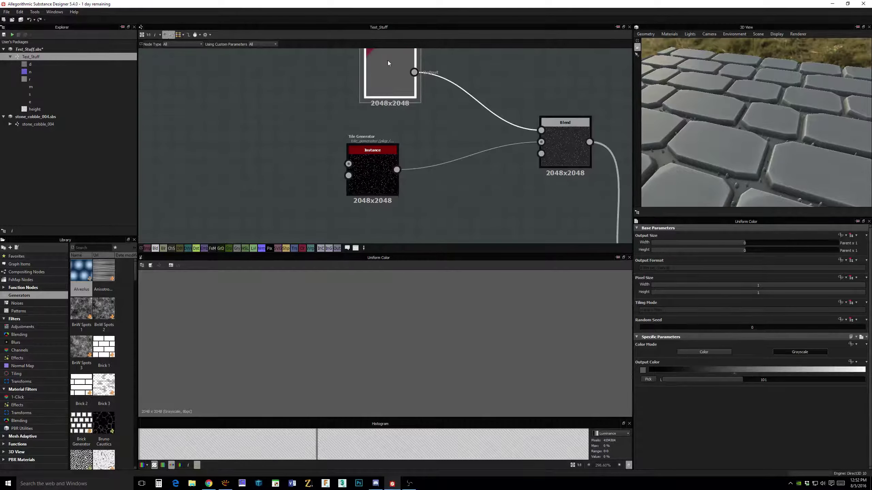
pyautogui.click(555, 152)
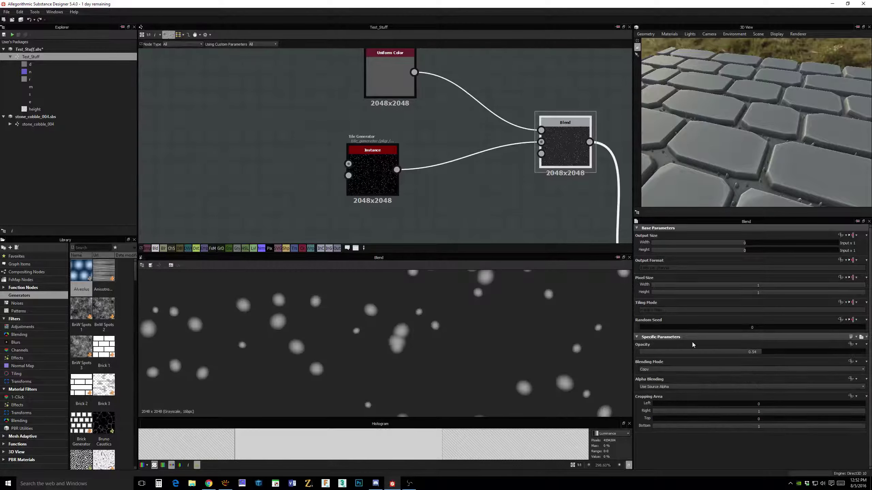
pyautogui.moveTo(751, 356); pyautogui.dragTo(769, 353)
# - Lower the speck Blend node's opacity to 0.05
pyautogui.click(378, 173)
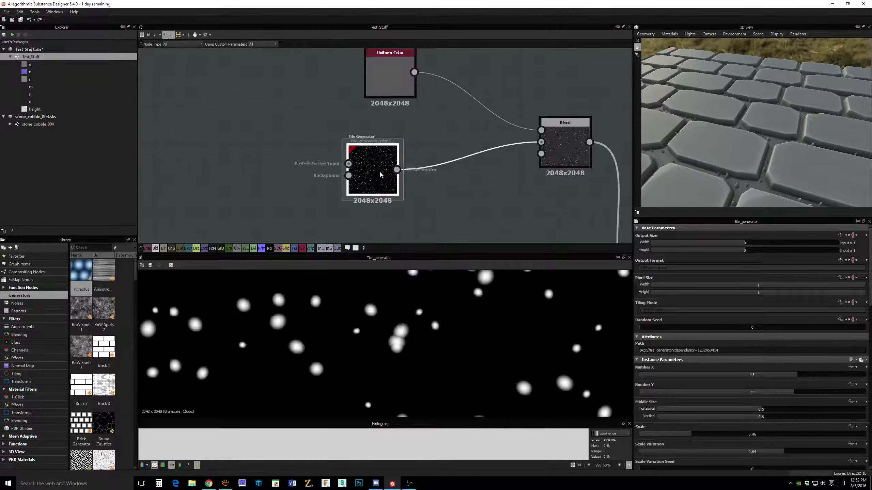
pyautogui.scroll(2, 380, 175)
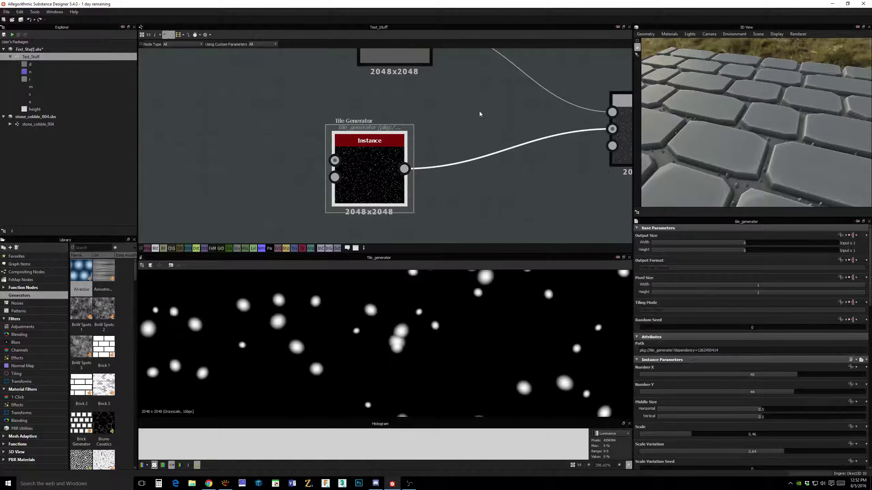
pyautogui.click(621, 100)
pyautogui.scroll(1, 557, 224)
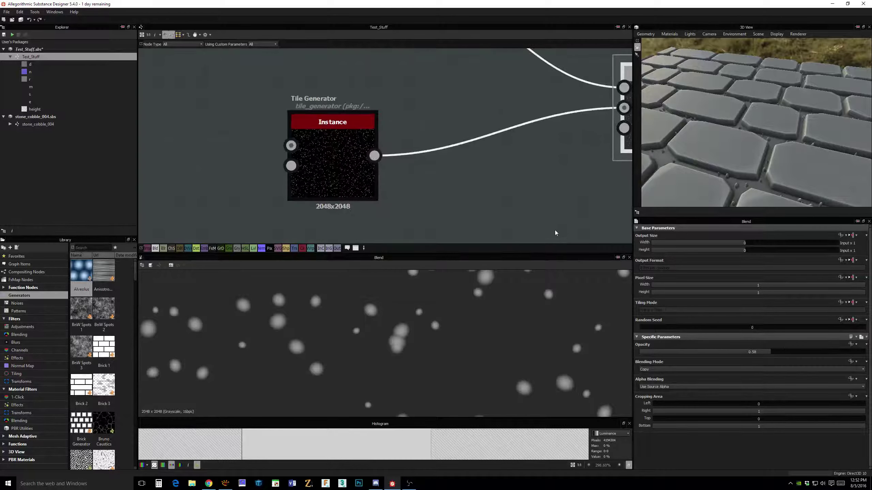
pyautogui.scroll(-1, 535, 206)
pyautogui.scroll(-1, 619, 160)
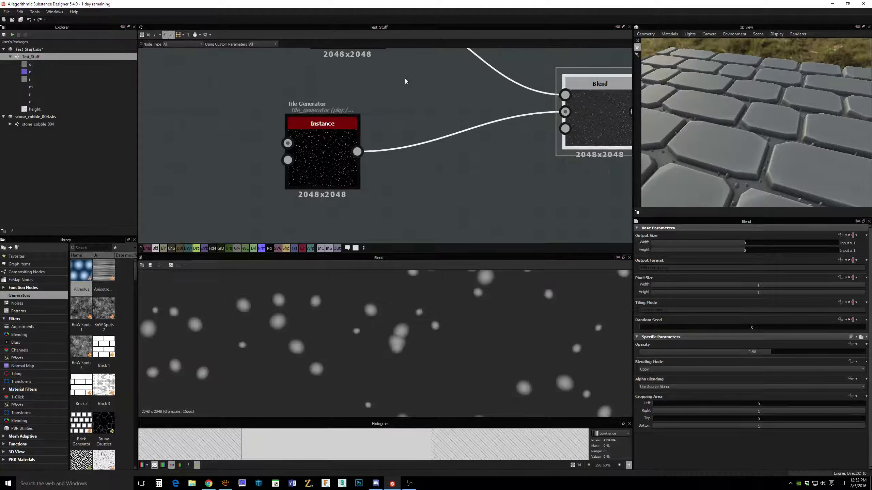
pyautogui.moveTo(405, 82); pyautogui.dragTo(427, 128, button='middle')
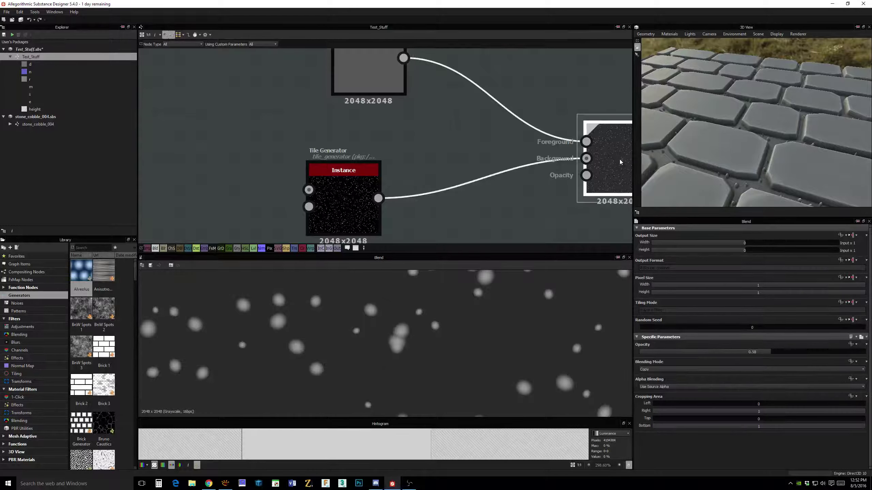
pyautogui.moveTo(763, 352)
pyautogui.mouseDown()
pyautogui.moveTo(652, 357)
pyautogui.moveTo(778, 356)
pyautogui.moveTo(754, 357)
pyautogui.mouseUp()
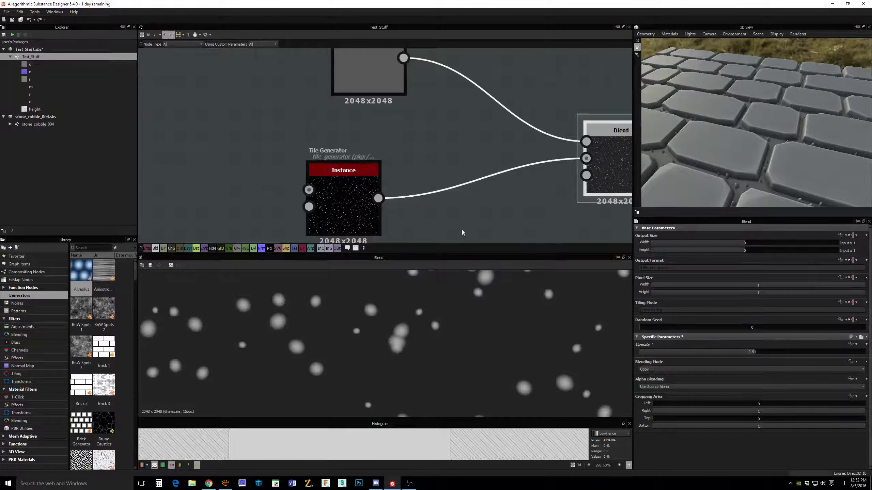
# - Preview the Tile Generator and move it closer to the Blend node
pyautogui.moveTo(462, 233); pyautogui.dragTo(474, 187, button='middle')
pyautogui.doubleClick(343, 181)
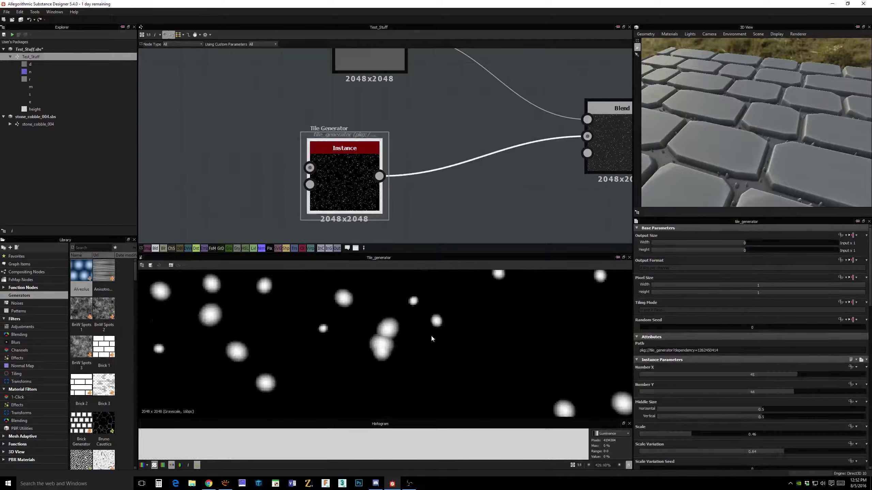
pyautogui.scroll(-1, 473, 203)
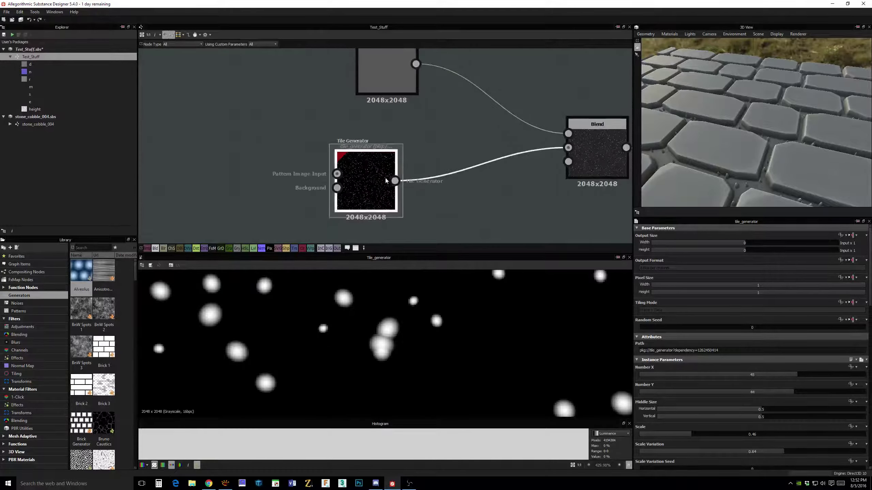
pyautogui.moveTo(385, 177); pyautogui.dragTo(320, 168)
# - Insert a Levels node on the link between Tile Generator and Blend
pyautogui.rightClick(387, 156)
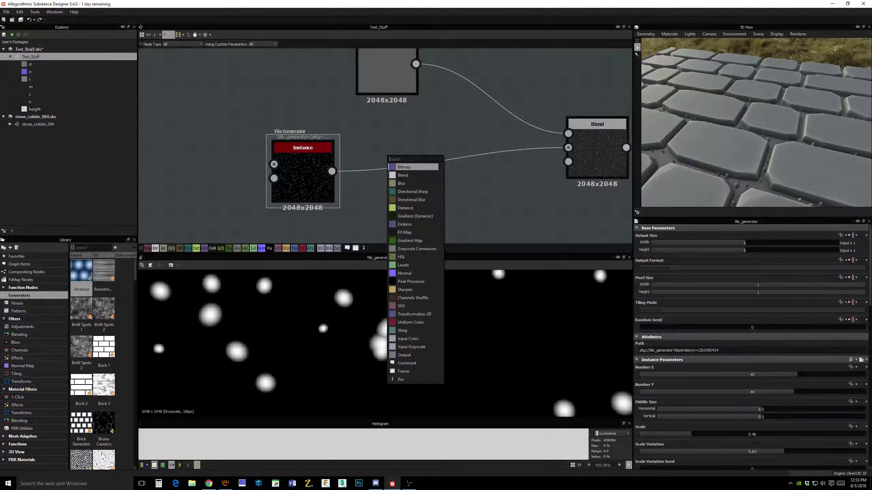
pyautogui.write('le')
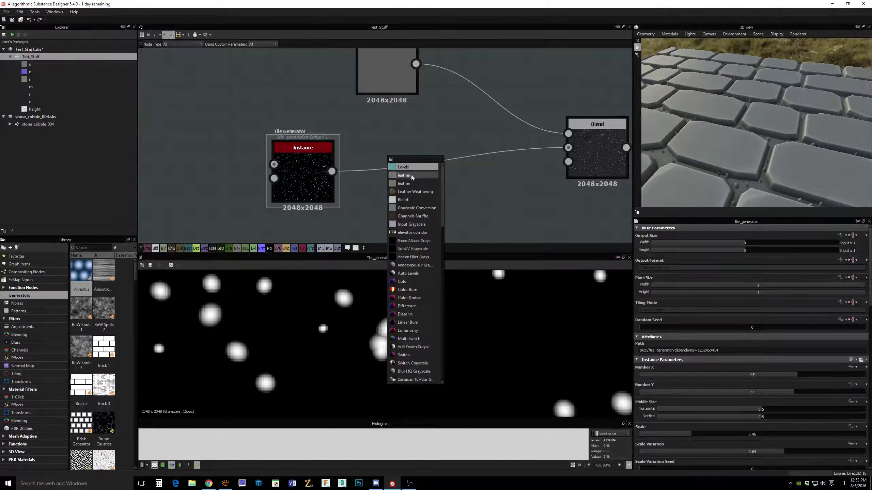
pyautogui.press('Return')
pyautogui.moveTo(393, 173); pyautogui.dragTo(412, 185)
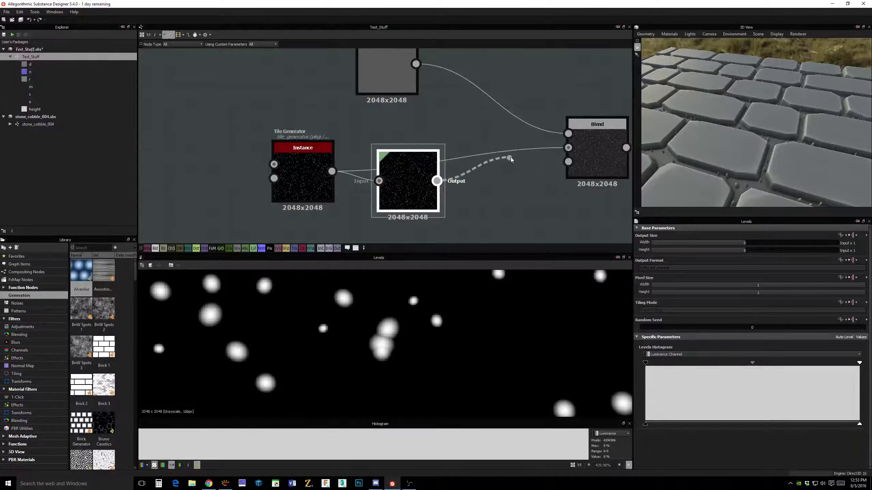
pyautogui.moveTo(398, 164); pyautogui.dragTo(397, 160)
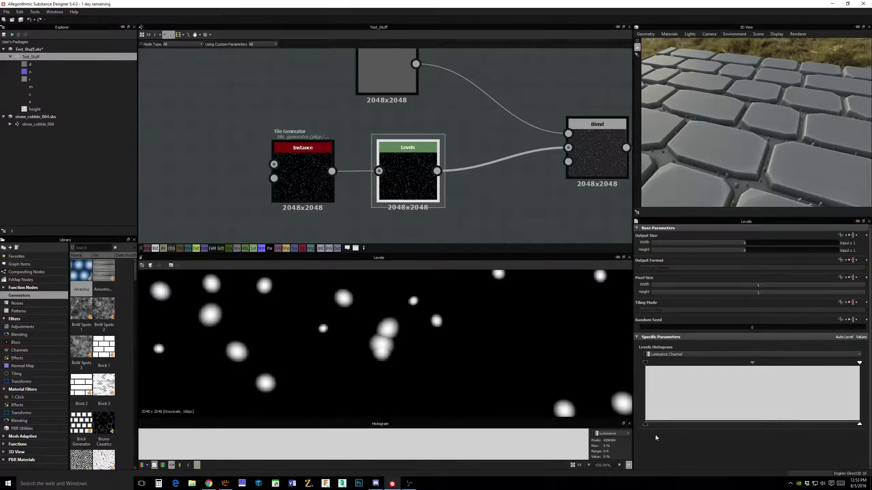
# - Raise the Levels output black to grey and lower the input white, then inspect the Blend result
pyautogui.moveTo(651, 427); pyautogui.dragTo(748, 425)
pyautogui.moveTo(861, 425); pyautogui.dragTo(823, 426)
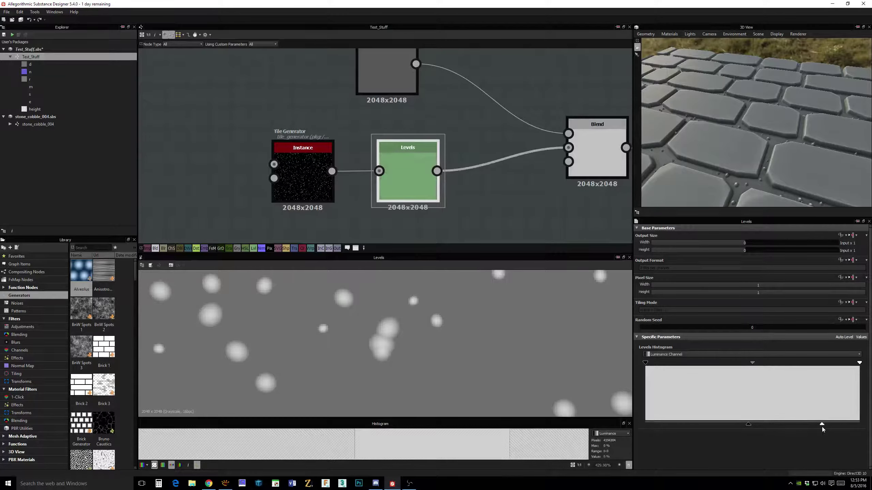
pyautogui.click(406, 81)
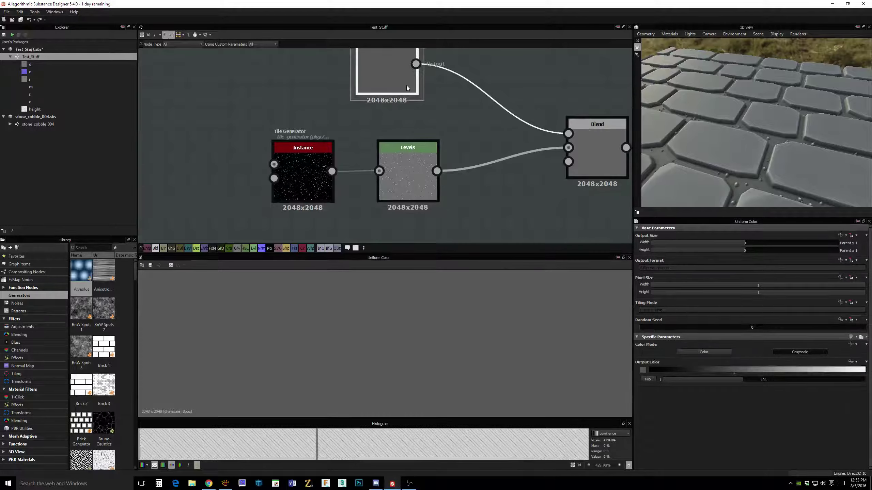
pyautogui.click(595, 150)
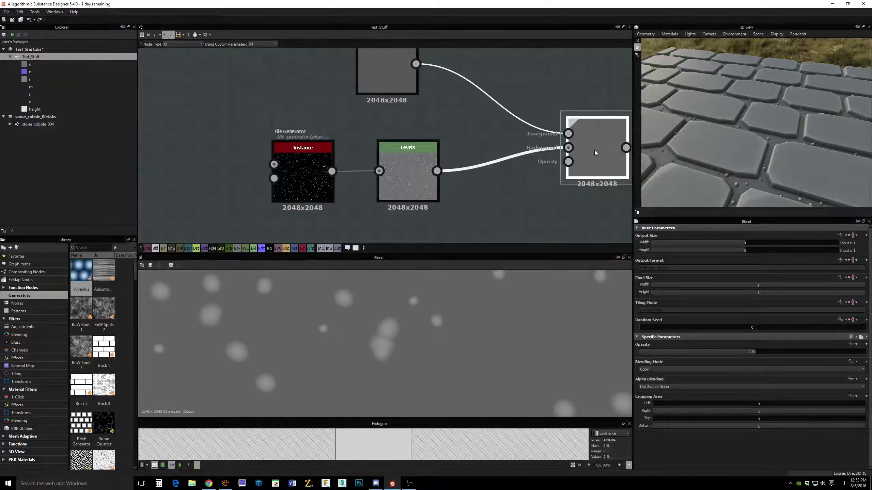
pyautogui.scroll(10, 749, 192)
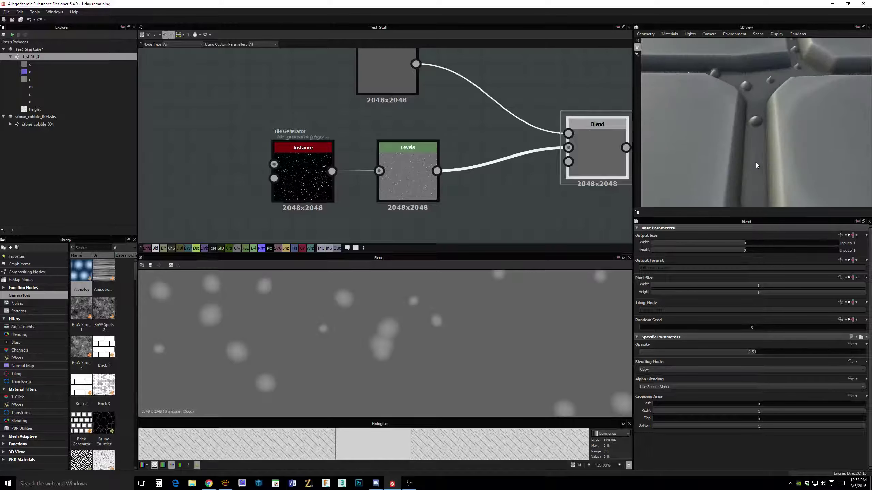
pyautogui.moveTo(756, 162); pyautogui.dragTo(742, 180)
pyautogui.scroll(3, 742, 180)
pyautogui.scroll(-5, 742, 180)
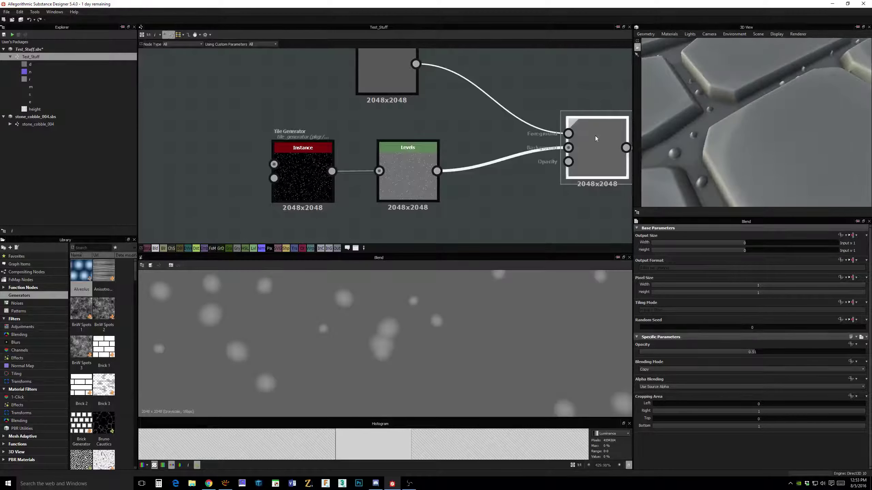
pyautogui.click(320, 164)
# - Shift the Levels node right and move the Tile Generator up and left
pyautogui.moveTo(415, 164); pyautogui.dragTo(436, 164)
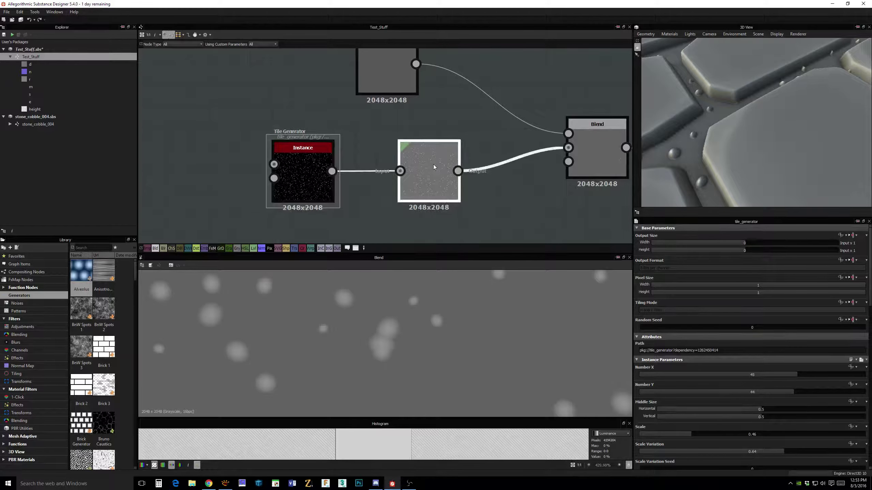
pyautogui.doubleClick(314, 166)
pyautogui.scroll(-2, 489, 215)
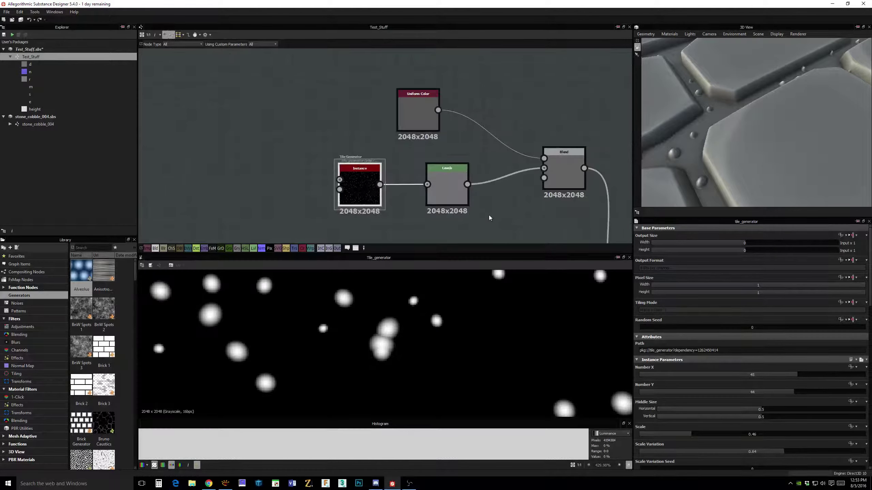
pyautogui.moveTo(489, 216); pyautogui.dragTo(532, 187, button='middle')
pyautogui.moveTo(422, 163); pyautogui.dragTo(393, 141)
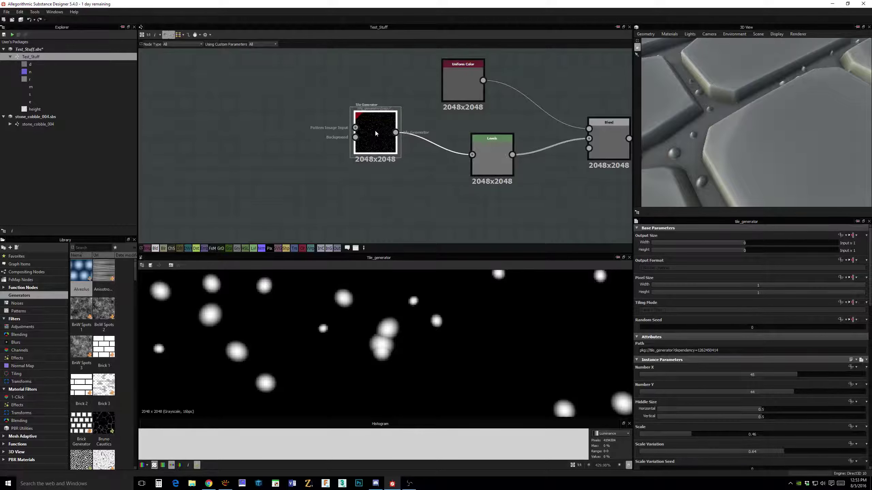
# - Duplicate the Tile Generator with Ctrl+D and place the copy below the original
pyautogui.hotkey('ctrl', 'd')
pyautogui.moveTo(385, 147); pyautogui.dragTo(370, 206)
pyautogui.moveTo(381, 208); pyautogui.dragTo(396, 197, button='middle')
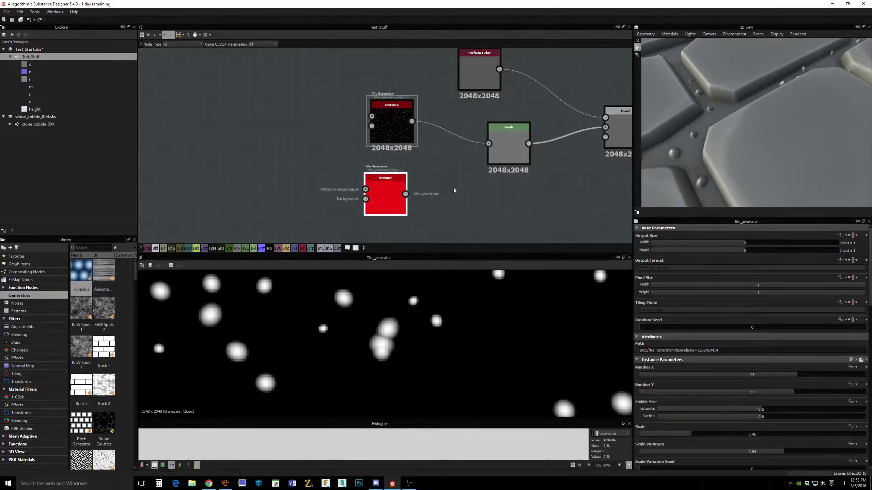
pyautogui.scroll(-2, 480, 184)
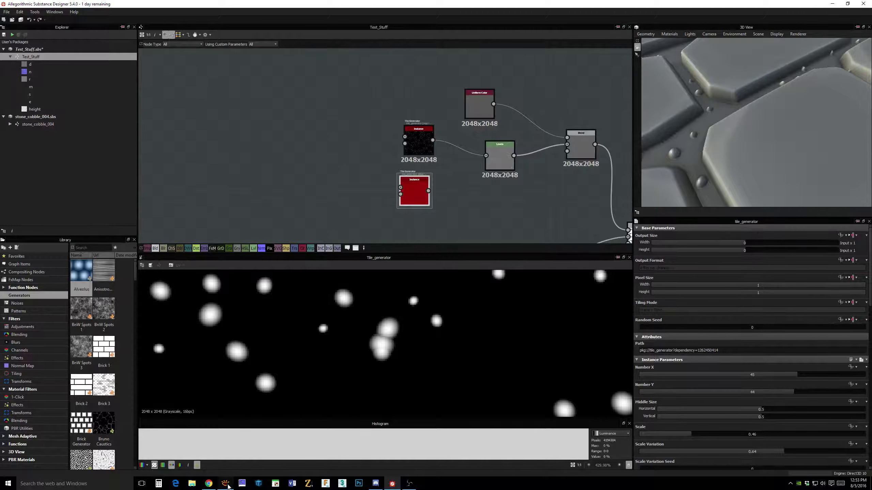
pyautogui.scroll(-2, 347, 128)
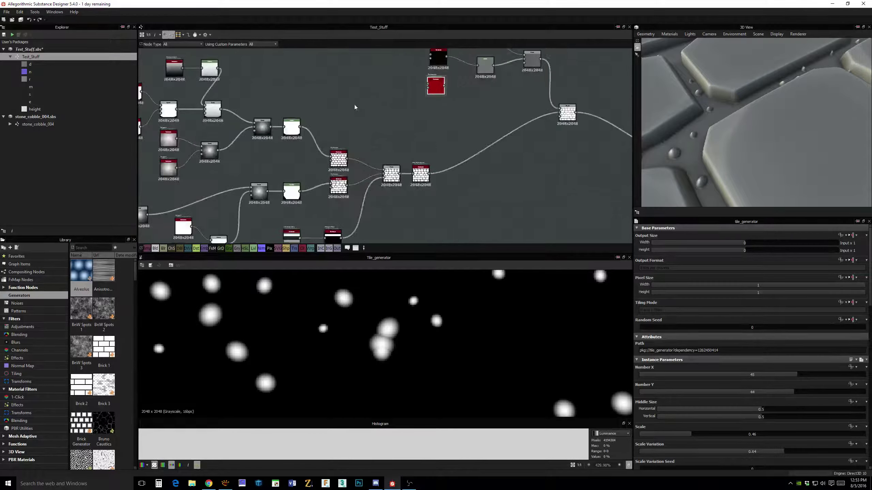
# - Bring the rest of the material graph into view and select the Polygon 1 node
pyautogui.moveTo(346, 129); pyautogui.dragTo(478, 158, button='middle')
pyautogui.scroll(1, 329, 110)
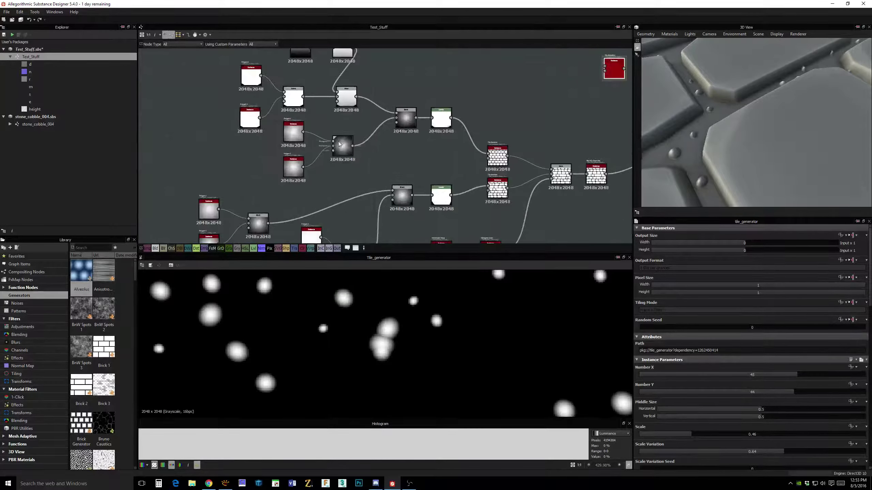
pyautogui.click(281, 181)
pyautogui.scroll(3, 431, 126)
# - Paste the copied Polygon and Blend nodes and connect the Blend to the lower Tile Generator
pyautogui.moveTo(431, 127); pyautogui.dragTo(339, 175, button='middle')
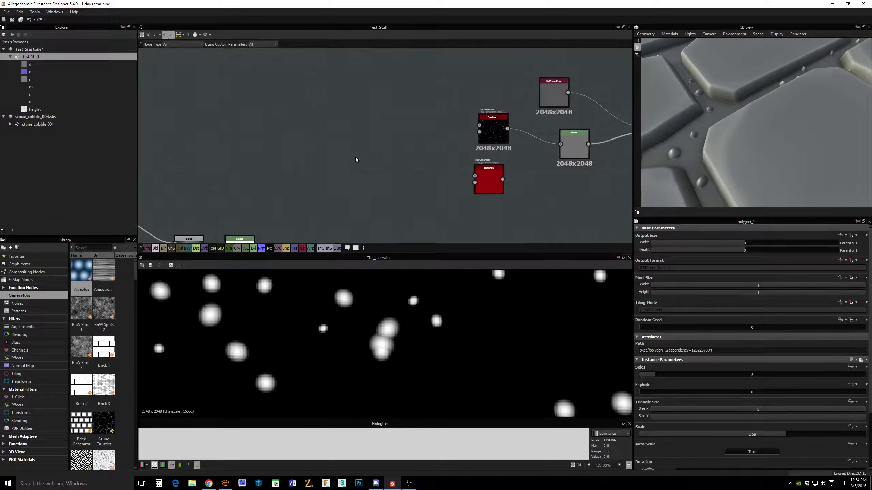
pyautogui.hotkey('ctrl', 'v')
pyautogui.click(394, 182)
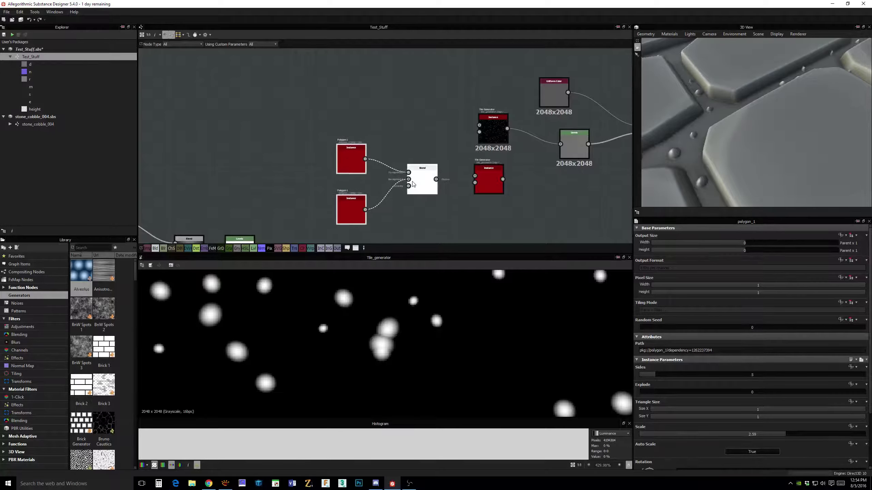
pyautogui.scroll(1, 461, 198)
pyautogui.moveTo(429, 200); pyautogui.dragTo(475, 195)
# - Set the lower Tile Generator's Pattern Type to Image Input
pyautogui.click(493, 198)
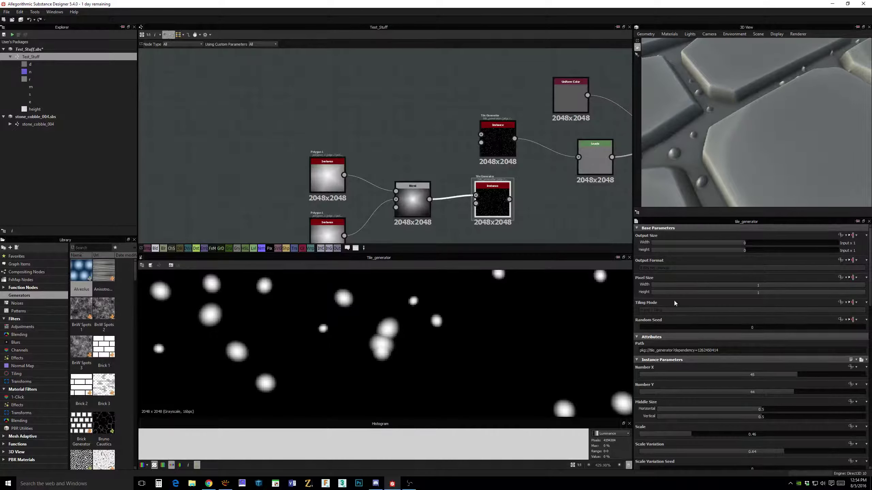
pyautogui.scroll(-4, 674, 300)
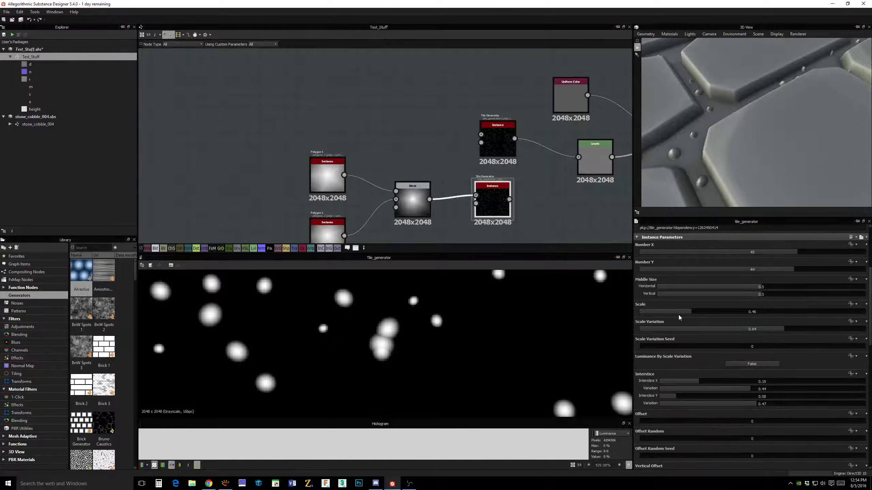
pyautogui.scroll(-2, 680, 328)
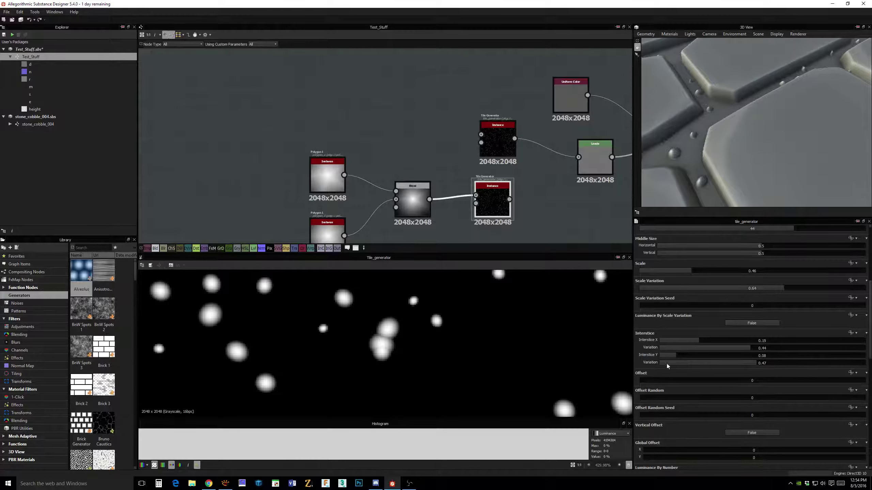
pyautogui.scroll(8, 666, 315)
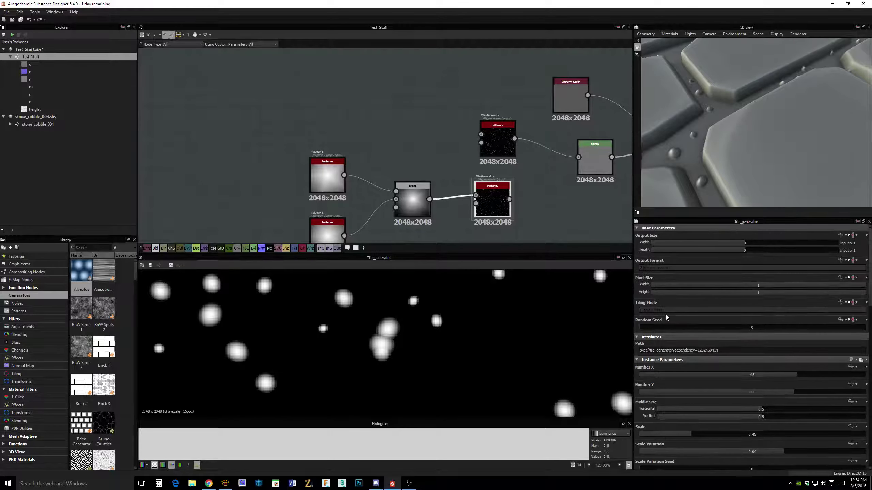
pyautogui.scroll(-4, 679, 349)
pyautogui.scroll(-7, 678, 349)
pyautogui.scroll(-3, 679, 350)
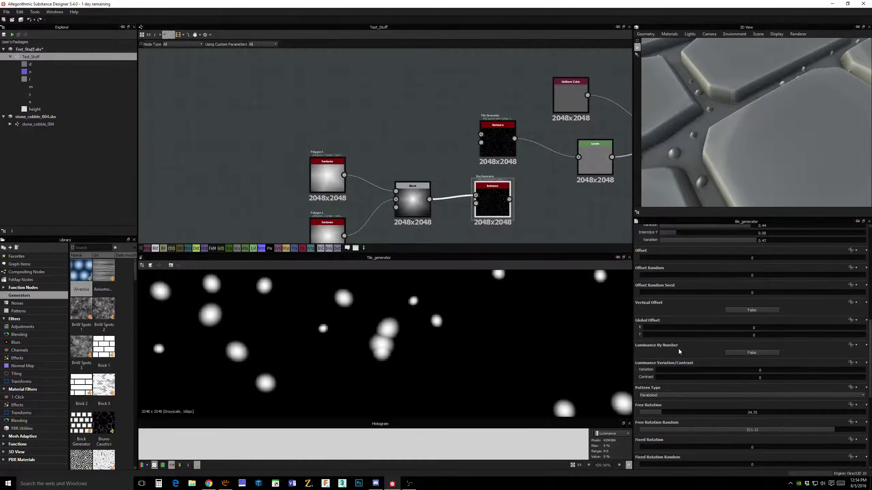
pyautogui.click(649, 397)
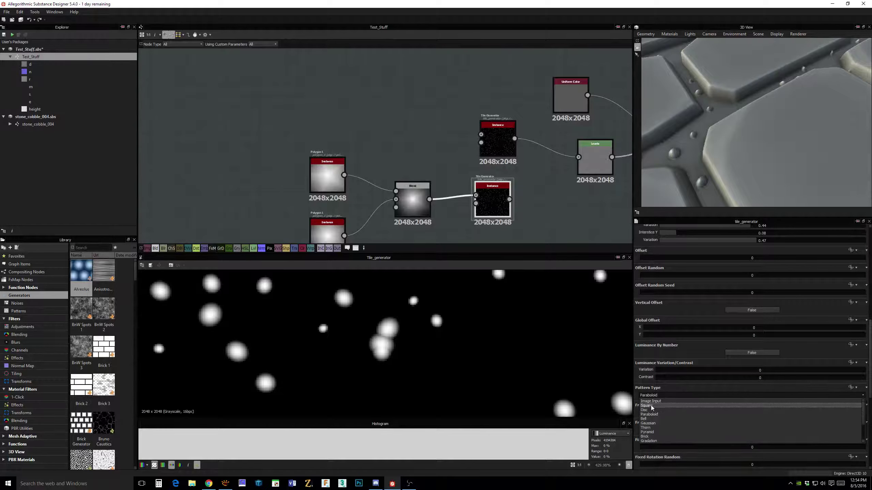
pyautogui.click(650, 403)
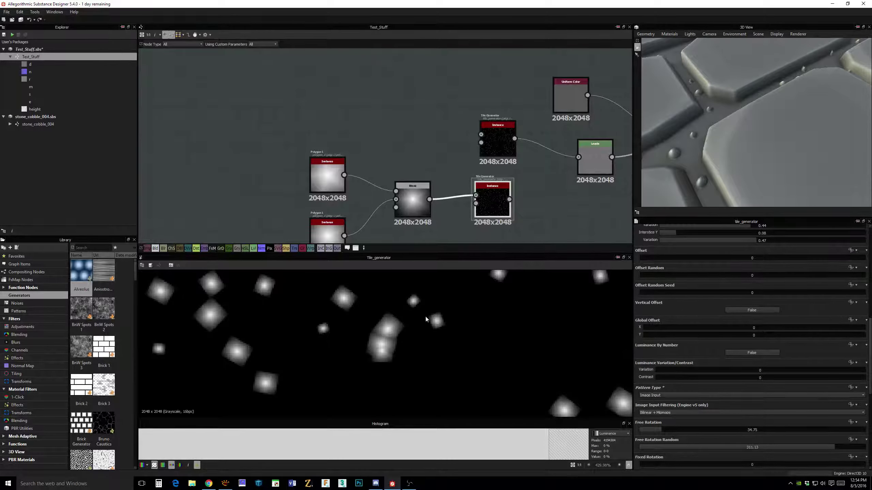
# - Move the two Polygon 1 nodes to the left
pyautogui.moveTo(430, 183); pyautogui.dragTo(431, 132, button='middle')
pyautogui.moveTo(316, 110); pyautogui.dragTo(292, 89)
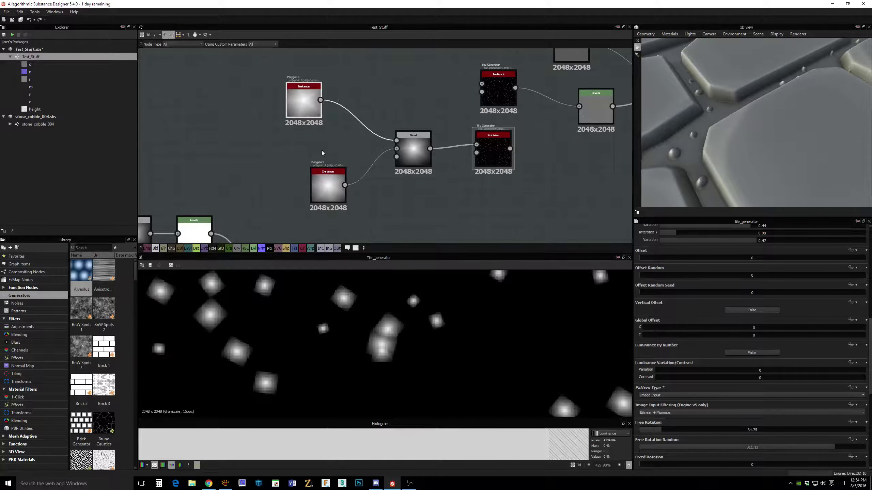
pyautogui.moveTo(331, 171); pyautogui.dragTo(301, 170)
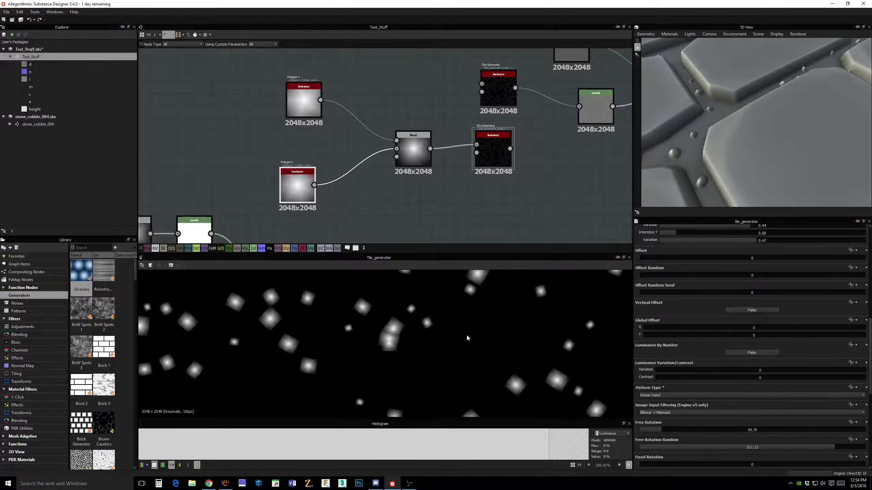
pyautogui.scroll(1, 467, 316)
# - Move the Blend node left and the Tile Generator right to open space between them
pyautogui.click(415, 156)
pyautogui.moveTo(414, 154); pyautogui.dragTo(402, 149)
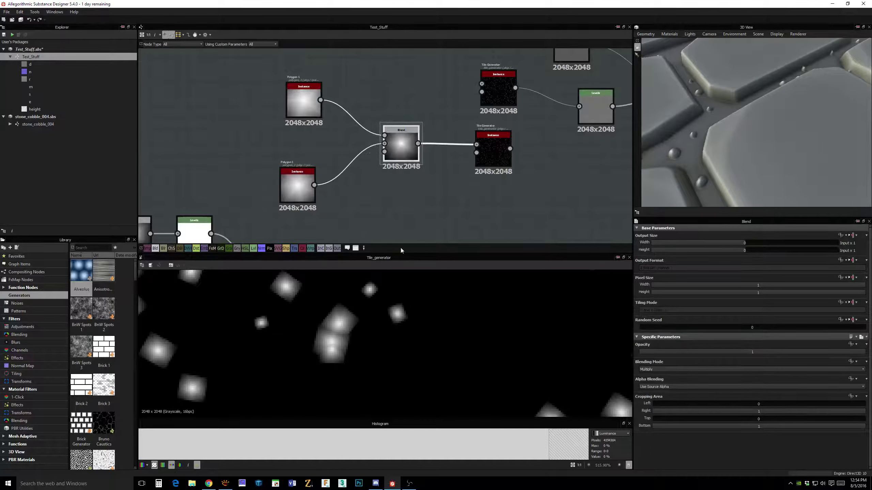
pyautogui.scroll(2, 393, 334)
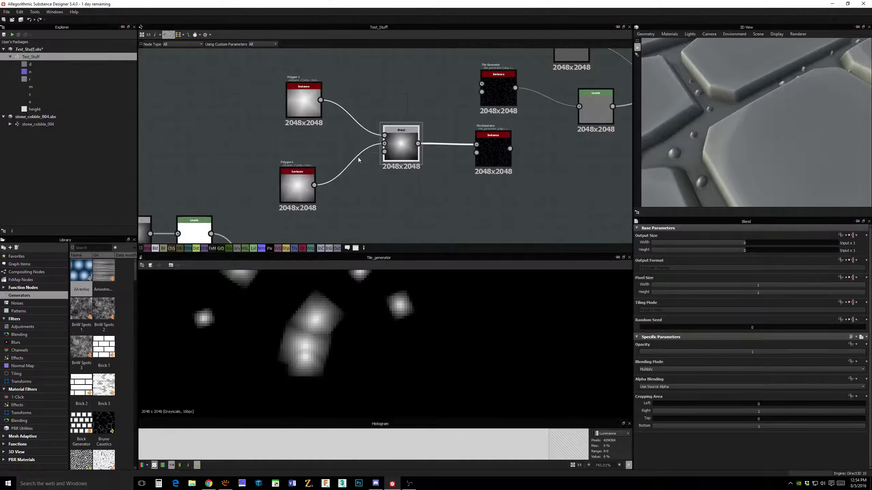
pyautogui.moveTo(373, 330); pyautogui.dragTo(363, 326, button='middle')
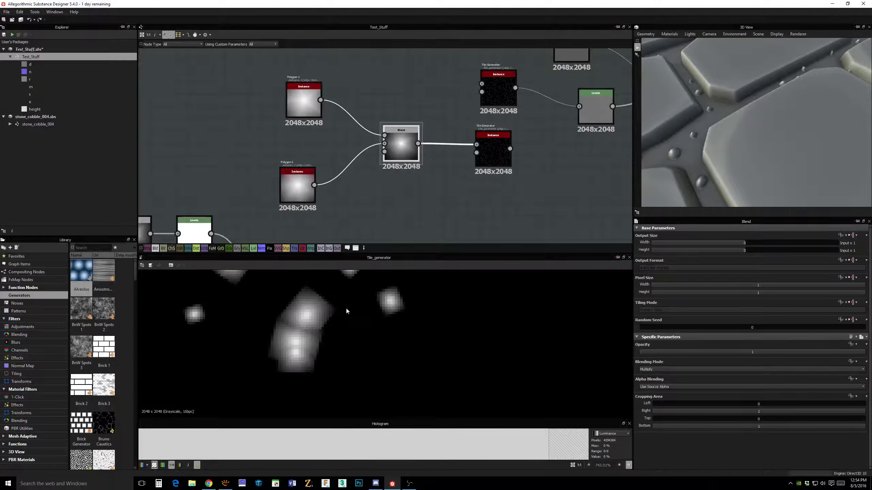
pyautogui.moveTo(398, 153); pyautogui.dragTo(374, 151)
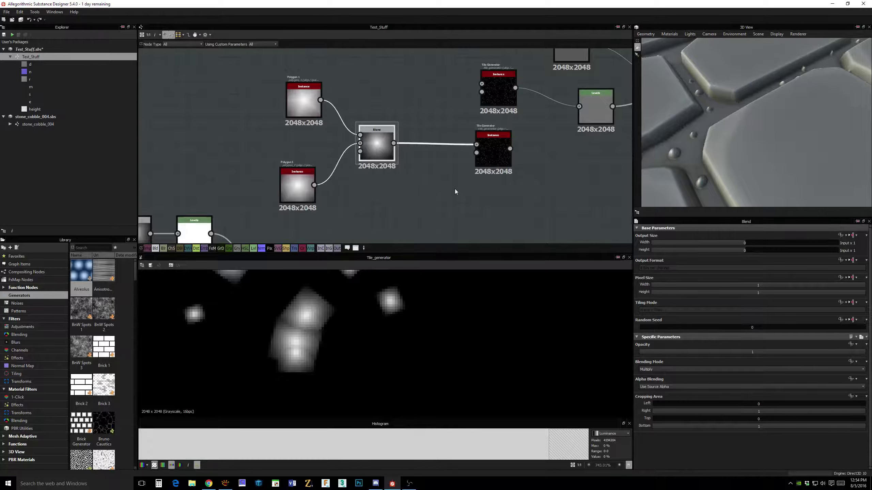
pyautogui.moveTo(500, 146); pyautogui.dragTo(524, 150)
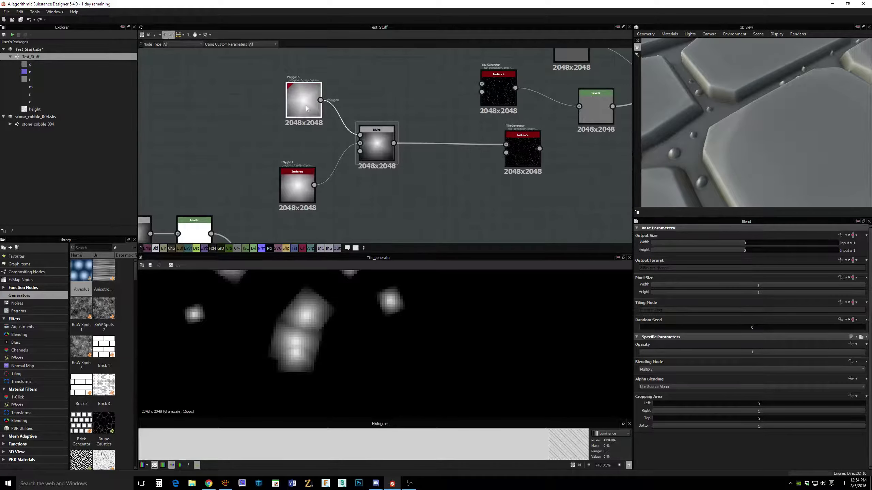
# - Wire a new Levels node between the Blend and Tile Generator and auto-level it
pyautogui.moveTo(306, 106); pyautogui.dragTo(294, 106)
pyautogui.press('space')
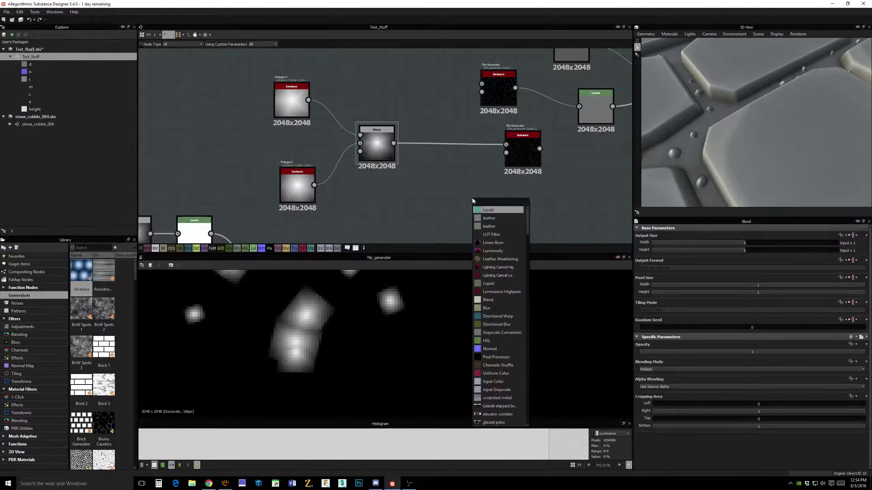
pyautogui.press('Escape')
pyautogui.moveTo(394, 144); pyautogui.dragTo(446, 174)
pyautogui.moveTo(506, 145); pyautogui.dragTo(453, 155)
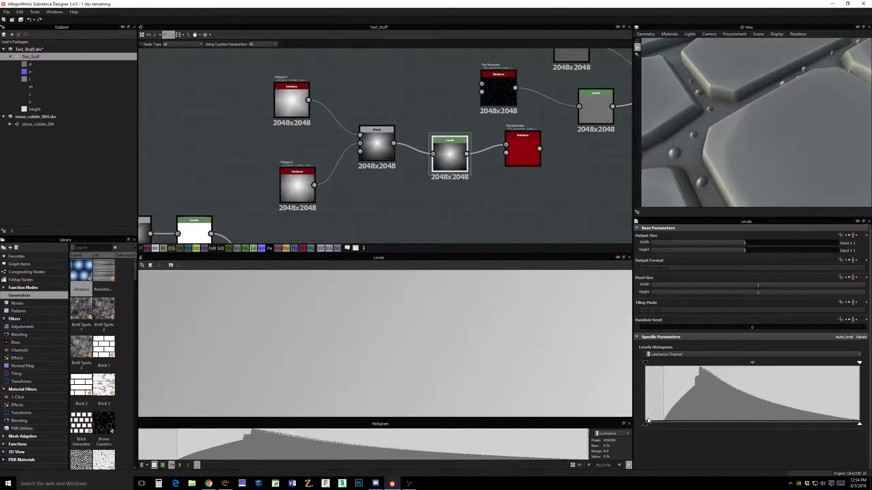
pyautogui.click(844, 337)
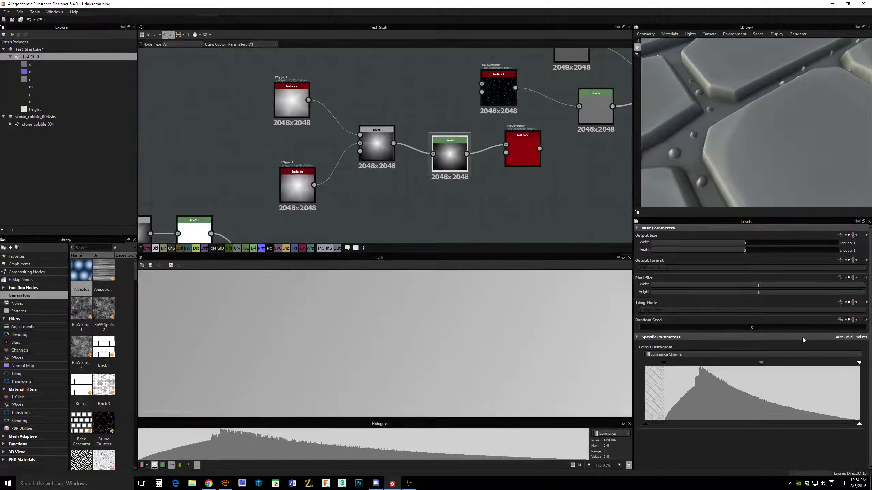
# - Raise the Levels black point to shrink the scattered spots
pyautogui.doubleClick(518, 148)
pyautogui.moveTo(450, 154); pyautogui.dragTo(451, 147)
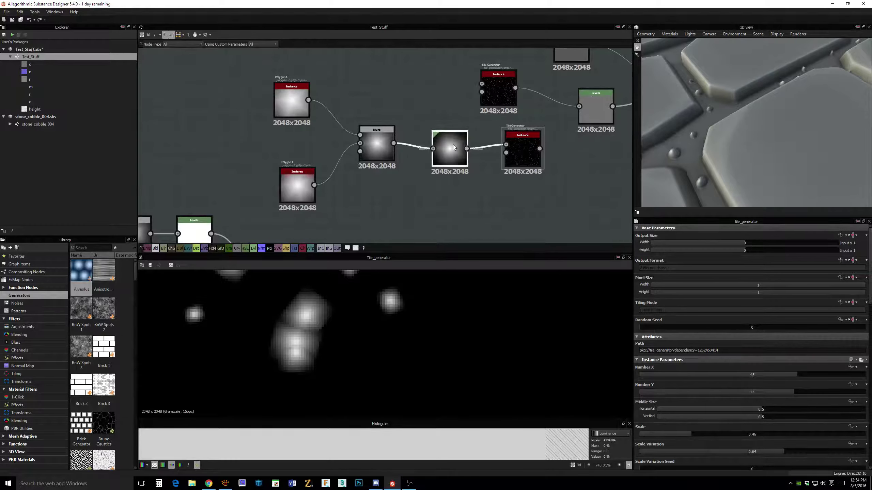
pyautogui.doubleClick(453, 145)
pyautogui.click(521, 164)
pyautogui.doubleClick(520, 164)
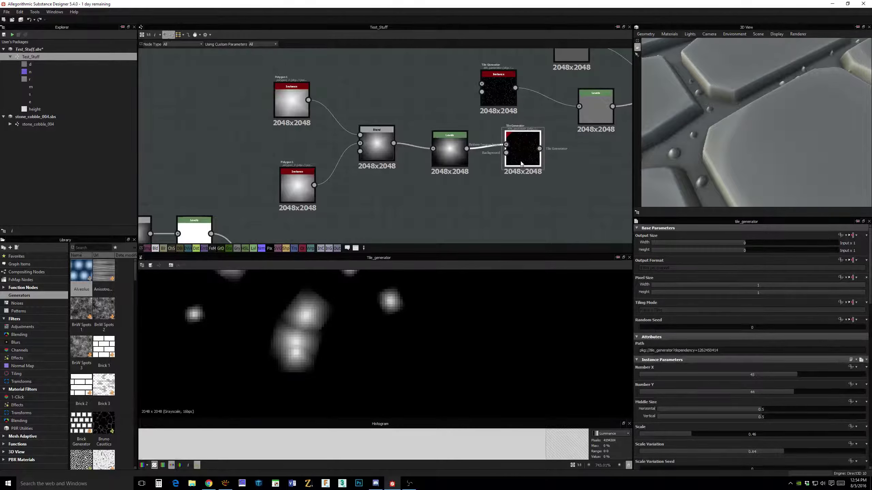
pyautogui.click(456, 161)
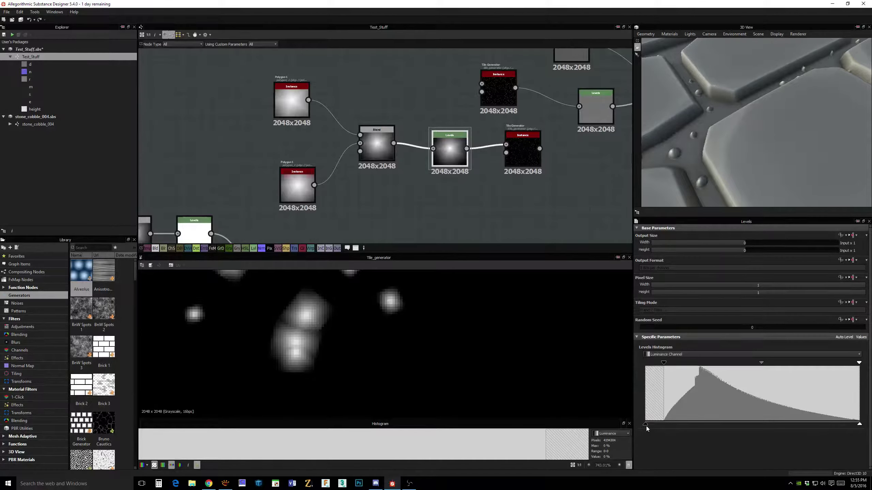
pyautogui.moveTo(664, 364); pyautogui.dragTo(715, 371)
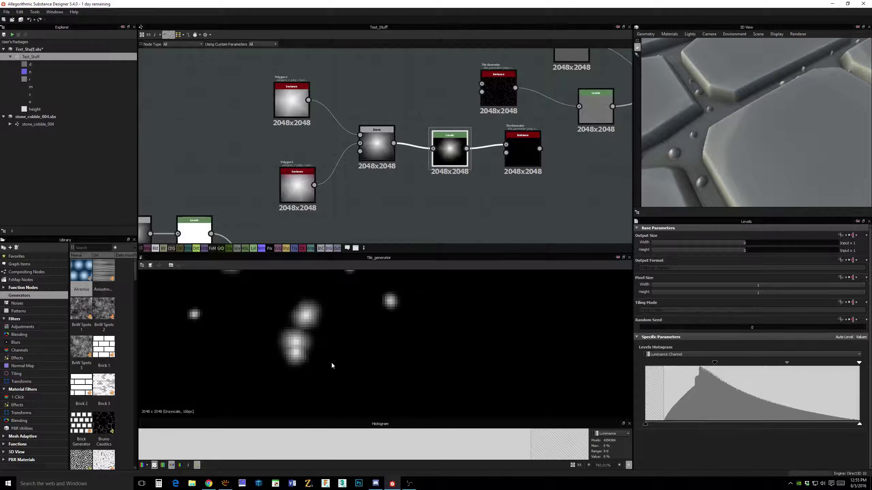
# - Rearrange the Tile Generator and Levels nodes in the graph
pyautogui.moveTo(342, 350); pyautogui.dragTo(501, 348, button='middle')
pyautogui.scroll(-1, 427, 331)
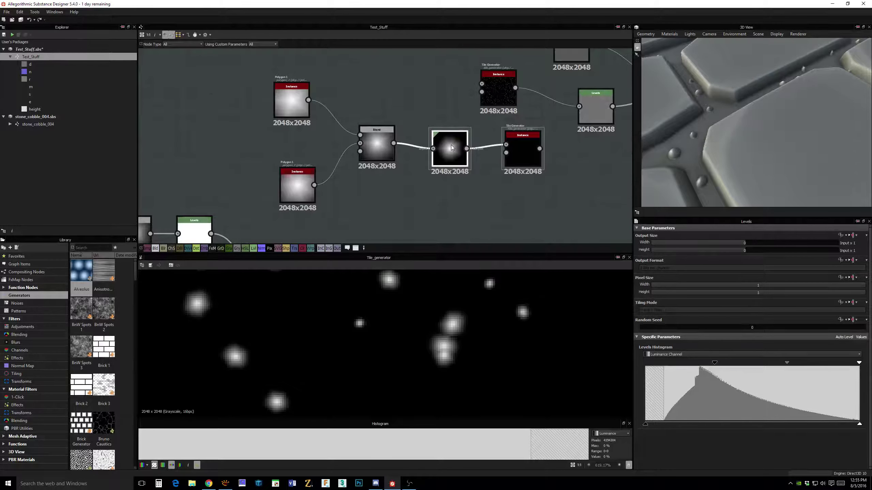
pyautogui.click(519, 139)
pyautogui.moveTo(598, 167); pyautogui.dragTo(489, 187, button='middle')
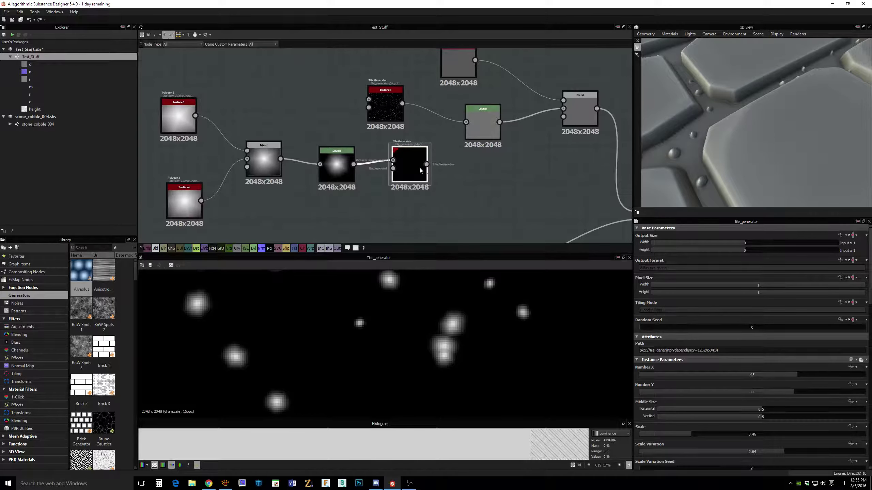
pyautogui.moveTo(415, 163); pyautogui.dragTo(440, 188)
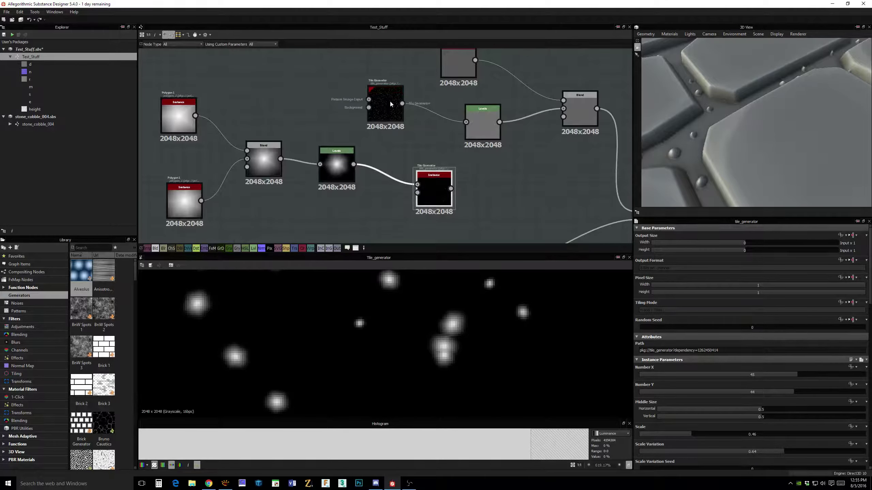
pyautogui.moveTo(390, 101); pyautogui.dragTo(362, 96)
pyautogui.moveTo(476, 121); pyautogui.dragTo(453, 113)
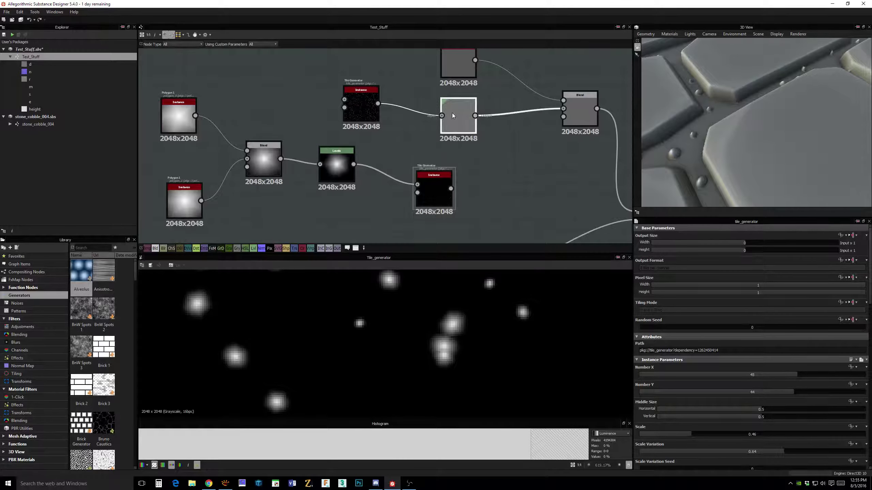
pyautogui.moveTo(501, 172); pyautogui.dragTo(464, 171, button='middle')
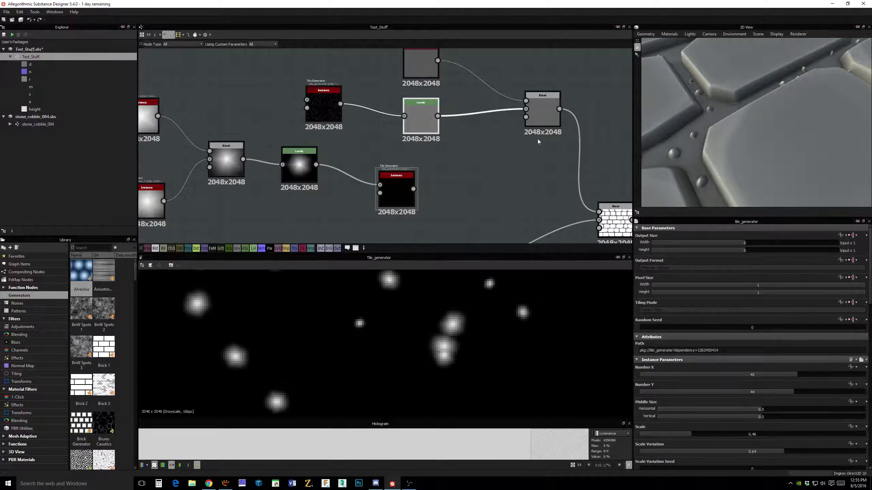
# - Tidy the Blend, Levels and lower Tile Generator node positions
pyautogui.moveTo(550, 118); pyautogui.dragTo(537, 120)
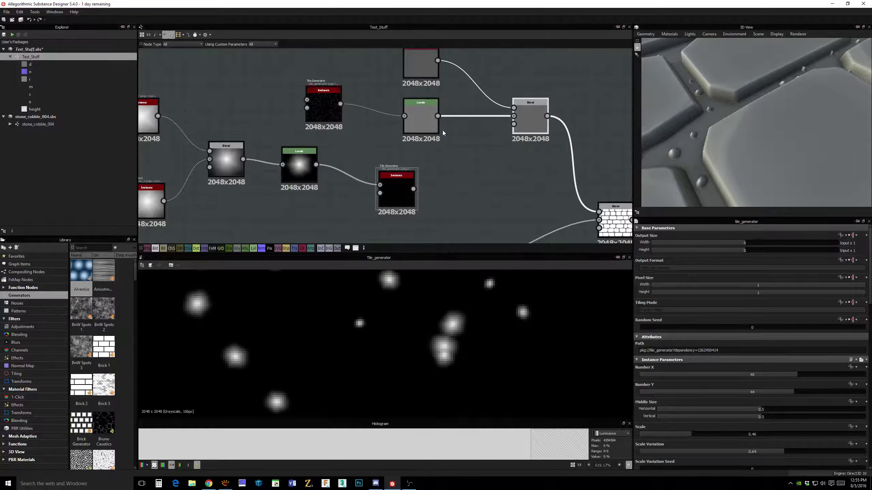
pyautogui.moveTo(436, 115); pyautogui.dragTo(473, 102)
pyautogui.moveTo(395, 188); pyautogui.dragTo(371, 175)
pyautogui.click(455, 161)
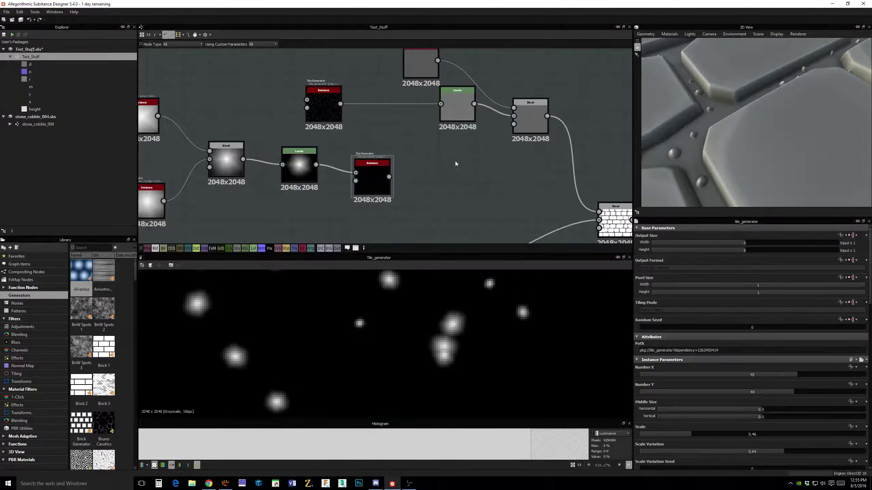
pyautogui.rightClick(413, 182)
pyautogui.press('Escape')
# - Duplicate the Levels node, feed the lower Tile Generator into it, and compare outputs
pyautogui.click(467, 113)
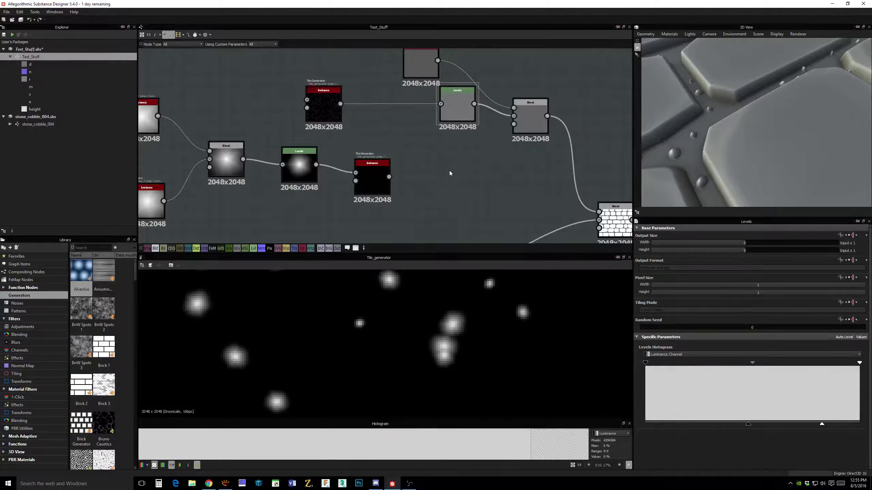
pyautogui.hotkey('ctrl', 'd')
pyautogui.moveTo(407, 159); pyautogui.dragTo(451, 182)
pyautogui.moveTo(389, 177); pyautogui.dragTo(435, 179)
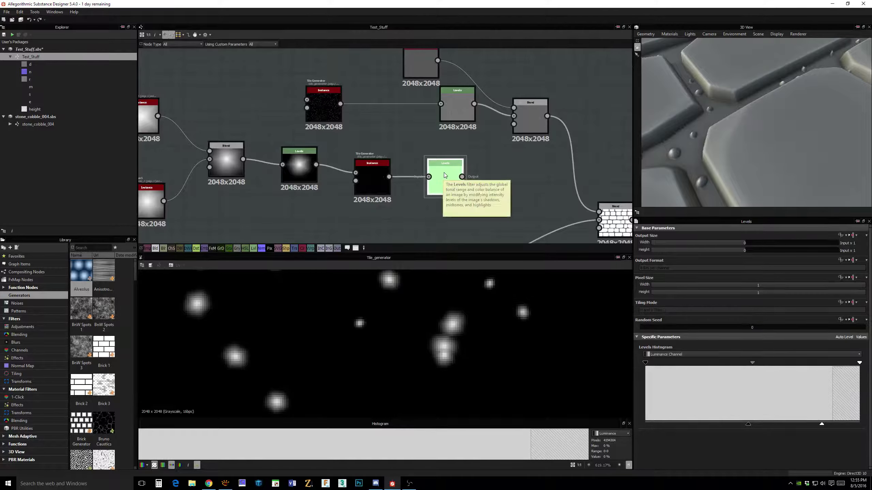
pyautogui.doubleClick(444, 173)
pyautogui.doubleClick(456, 109)
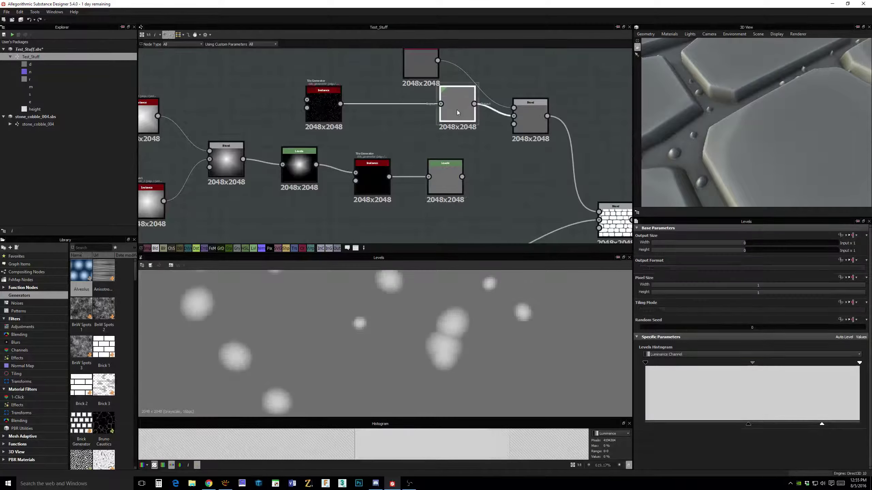
pyautogui.click(374, 181)
pyautogui.doubleClick(374, 181)
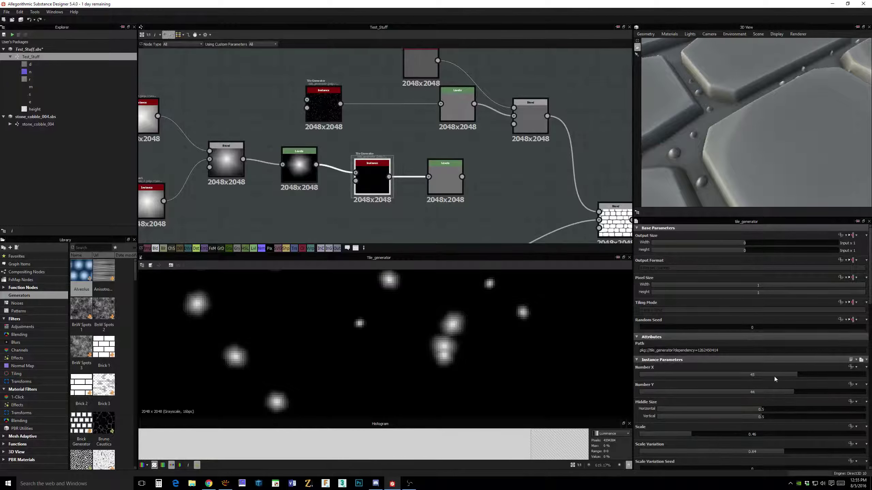
# - Lower Number X from 45 to 38 and set Random Seed to 53113
pyautogui.moveTo(771, 373); pyautogui.dragTo(756, 394)
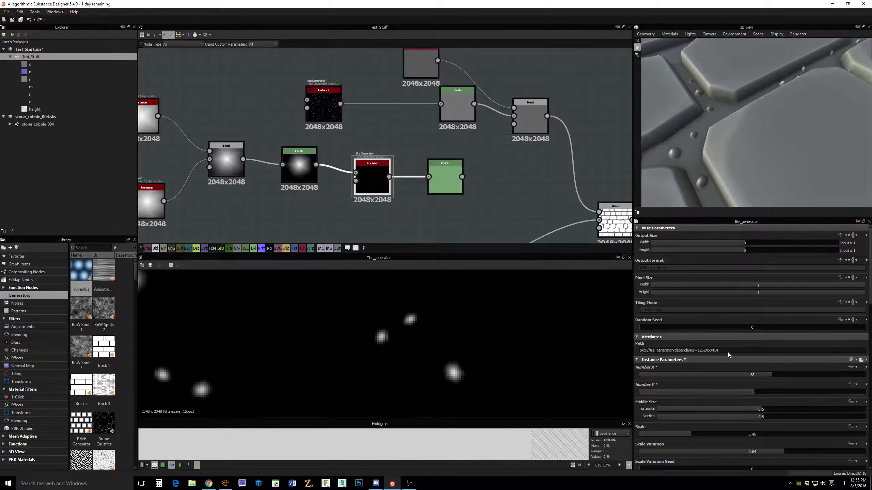
pyautogui.moveTo(664, 324); pyautogui.dragTo(750, 328)
pyautogui.press('Return')
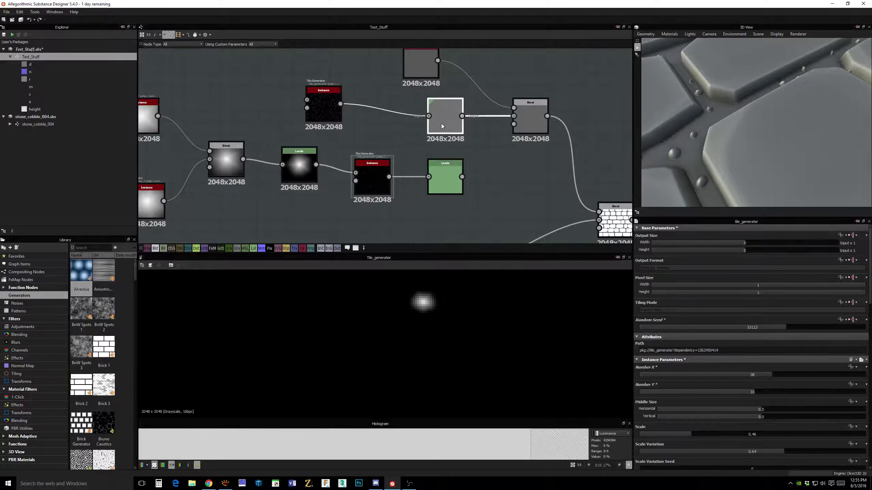
# - Compare the upper and lower Levels node outputs
pyautogui.click(442, 123)
pyautogui.scroll(-8, 470, 352)
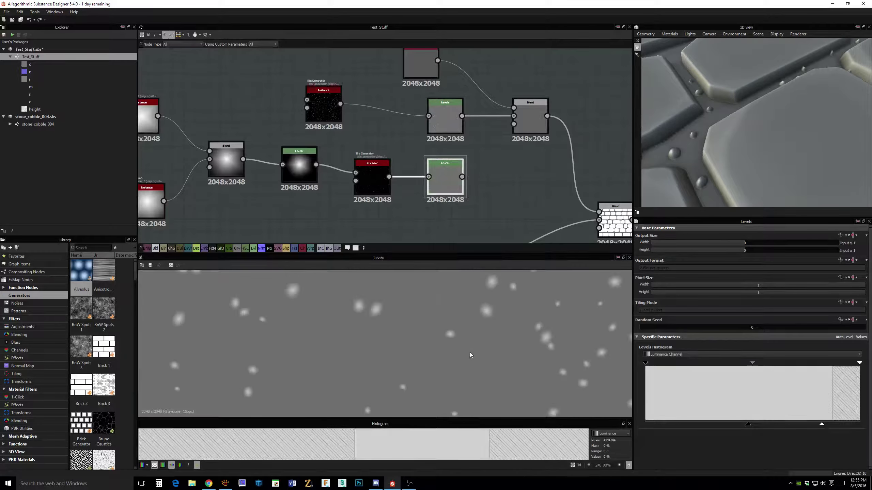
pyautogui.click(447, 119)
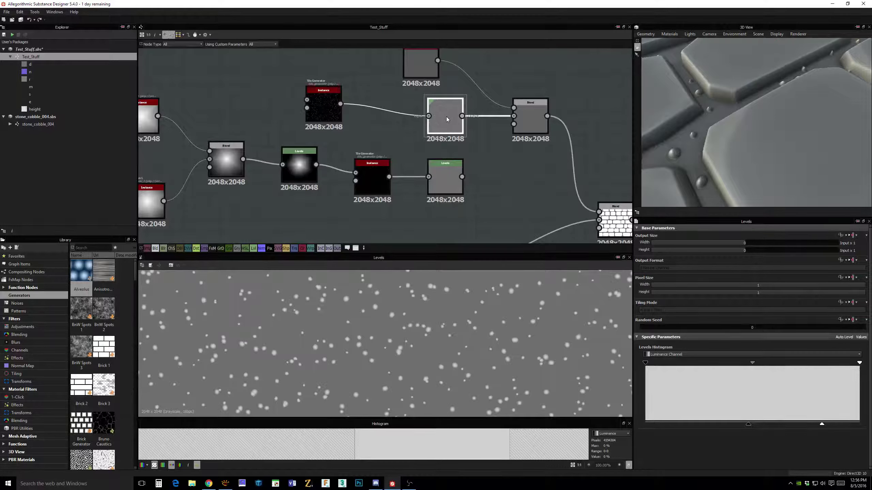
pyautogui.click(442, 177)
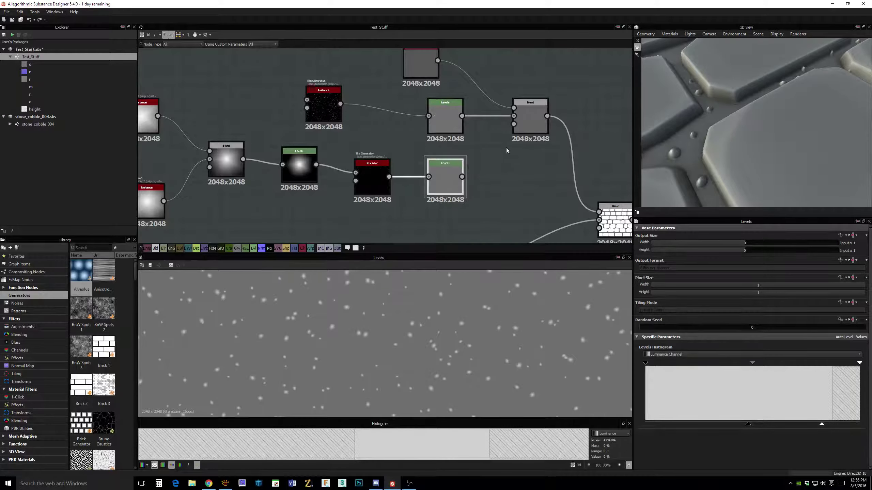
pyautogui.moveTo(535, 131); pyautogui.dragTo(473, 129, button='middle')
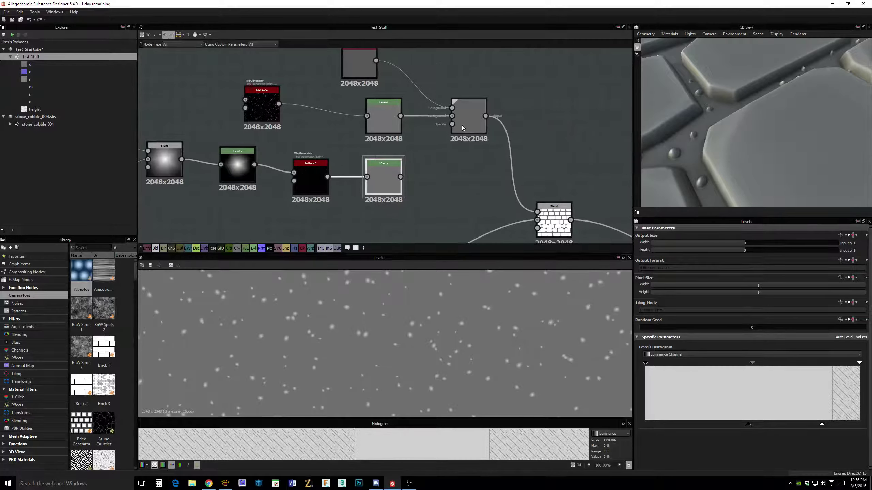
# - Rearrange the tile spot nodes and delete both old Levels nodes
pyautogui.moveTo(462, 128); pyautogui.dragTo(498, 127)
pyautogui.rightClick(476, 185)
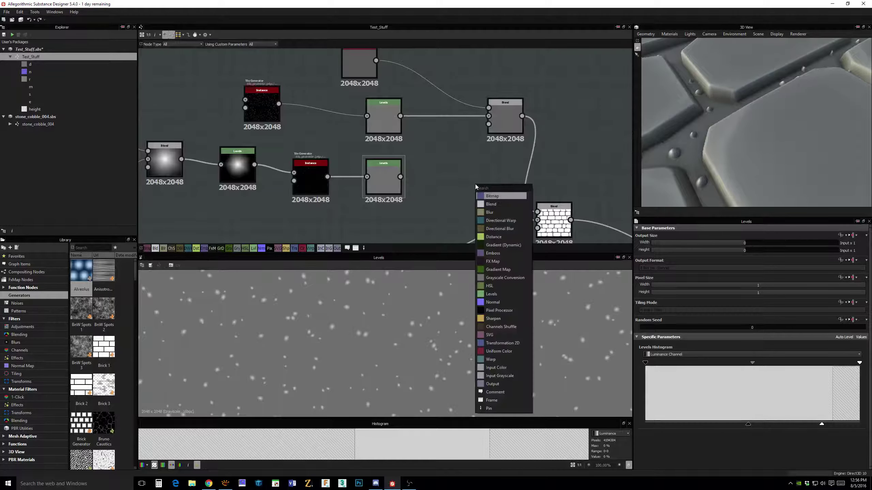
pyautogui.write('blen')
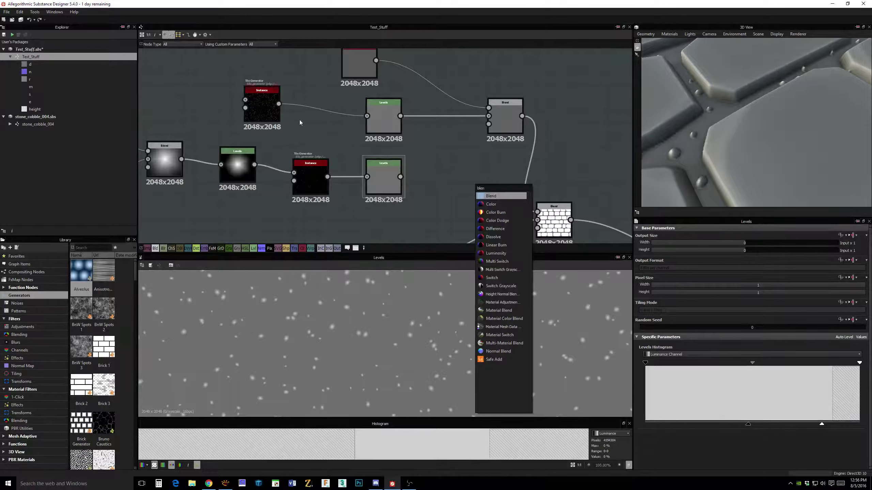
pyautogui.moveTo(254, 105); pyautogui.dragTo(308, 117)
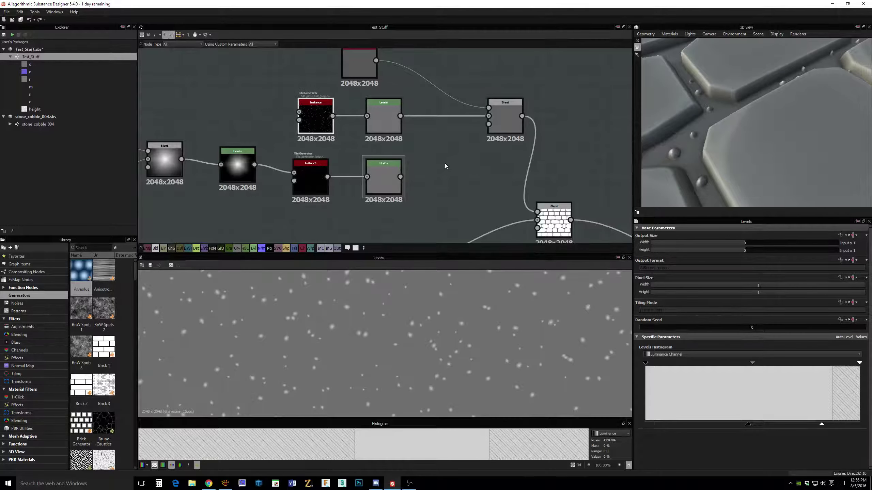
pyautogui.press('Delete')
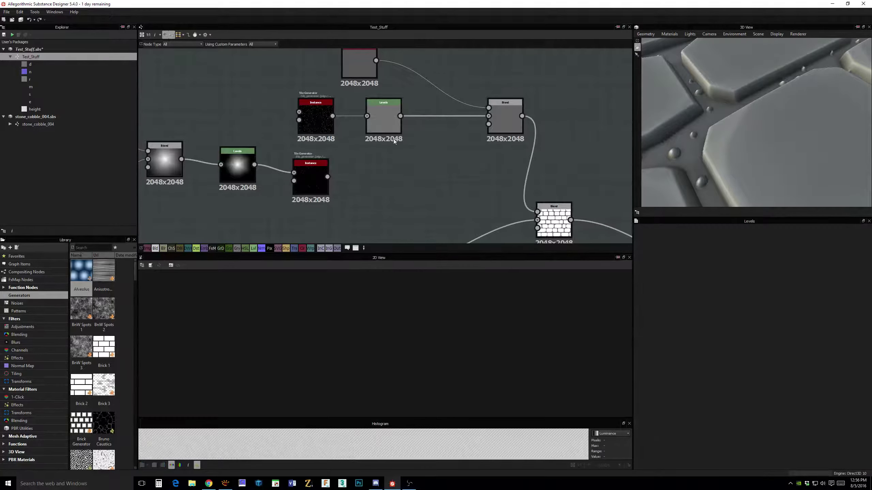
pyautogui.click(385, 125)
pyautogui.press('Delete')
pyautogui.moveTo(319, 118); pyautogui.dragTo(314, 118)
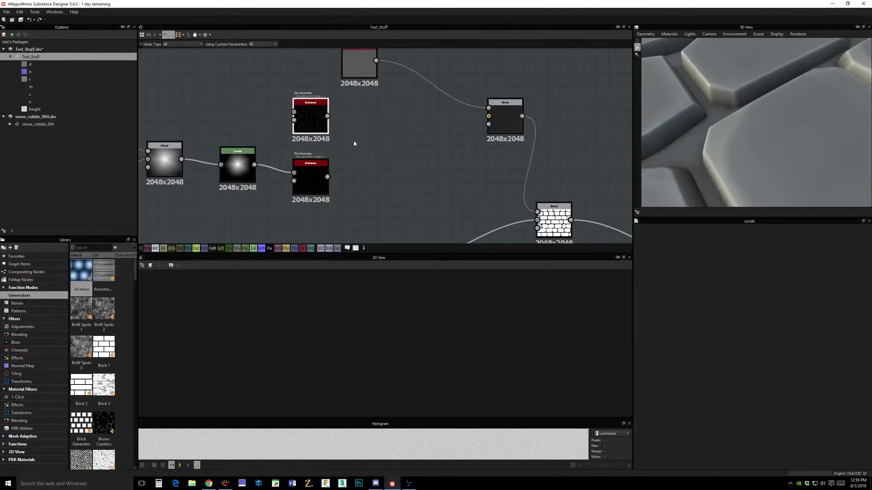
pyautogui.doubleClick(321, 112)
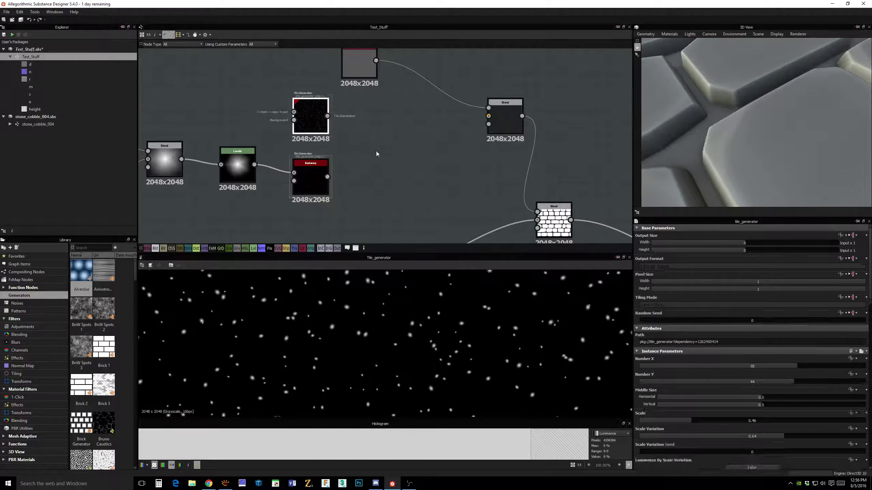
# - Add a Blend node fed by both Tile Generators and set it to Max (Lighten)
pyautogui.click(319, 187)
pyautogui.press('space')
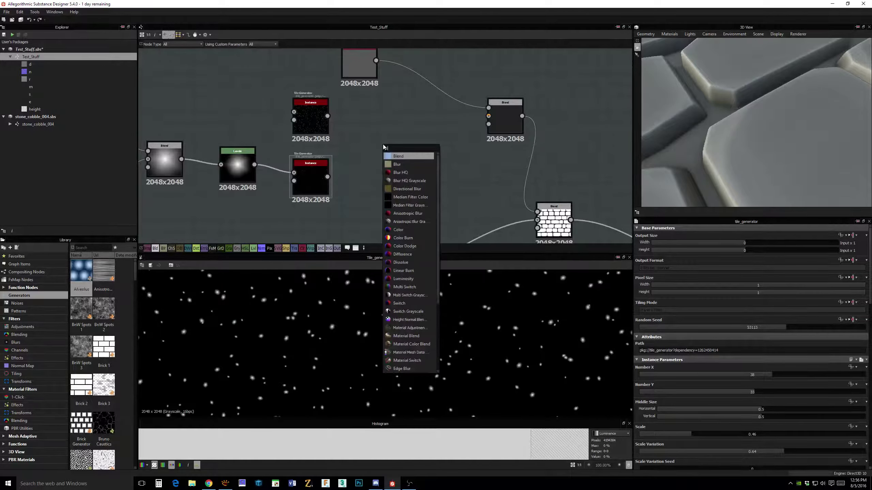
pyautogui.write('blen')
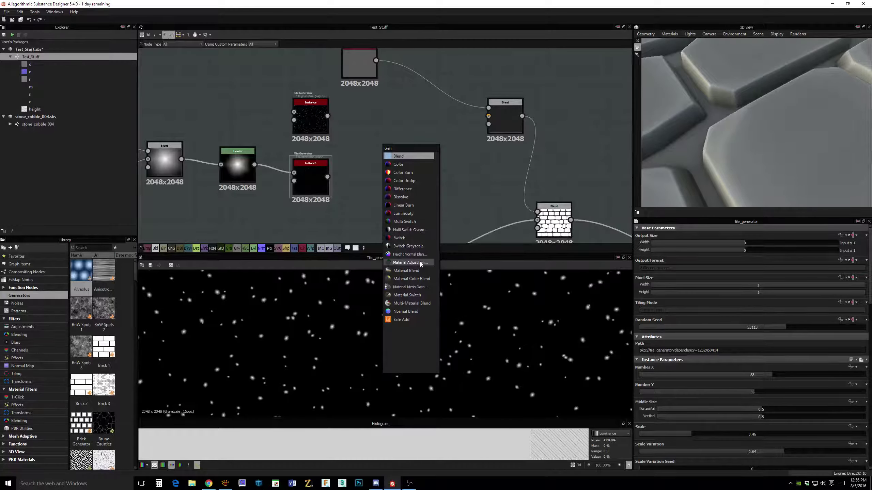
pyautogui.click(408, 157)
pyautogui.moveTo(328, 116); pyautogui.dragTo(328, 176)
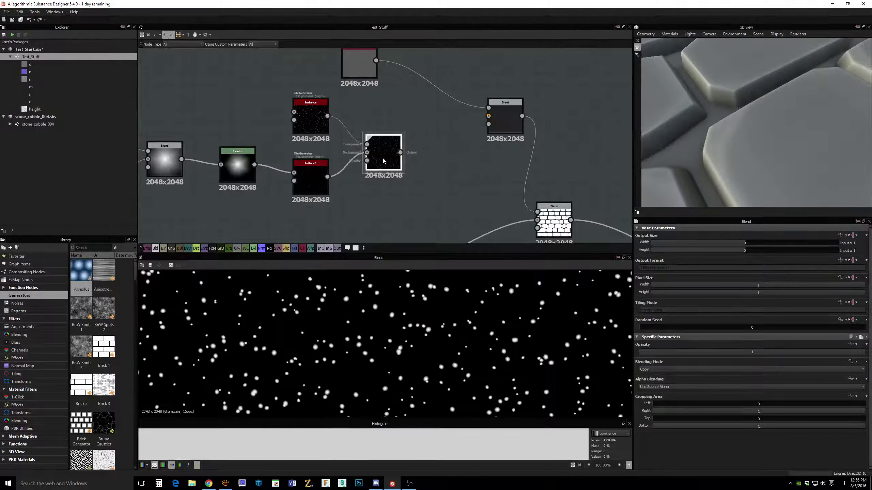
pyautogui.moveTo(385, 144); pyautogui.dragTo(380, 157)
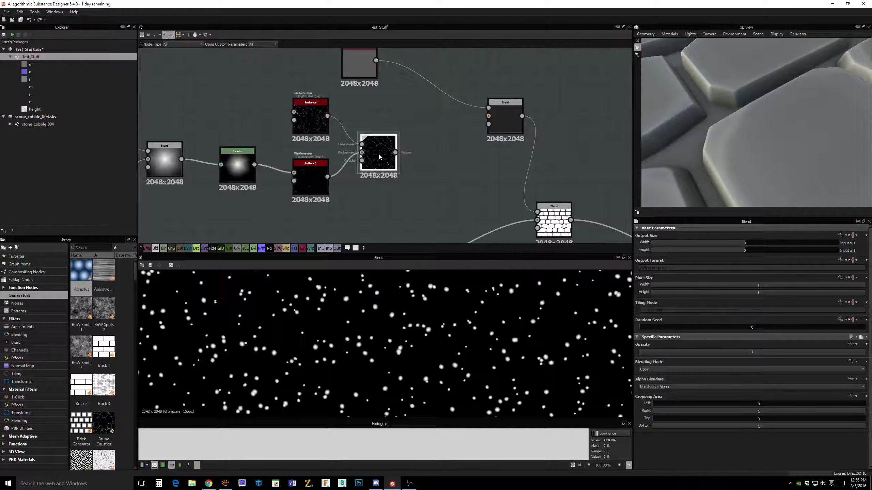
pyautogui.click(659, 369)
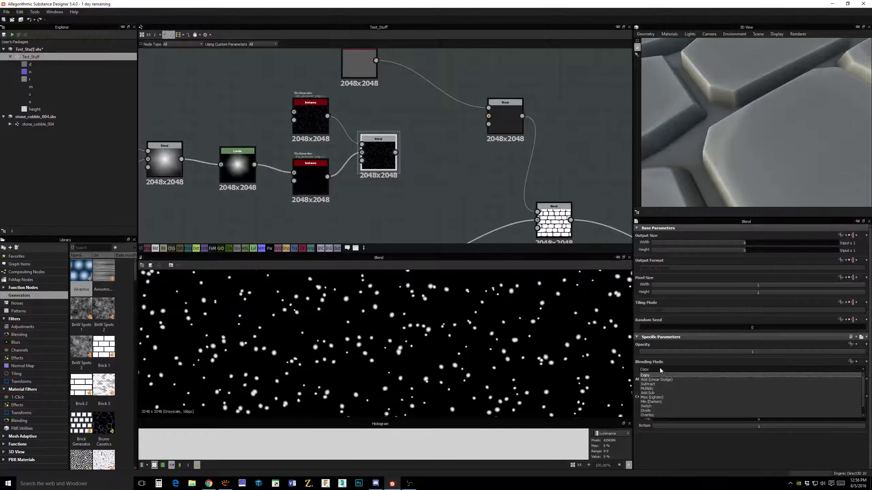
pyautogui.click(665, 398)
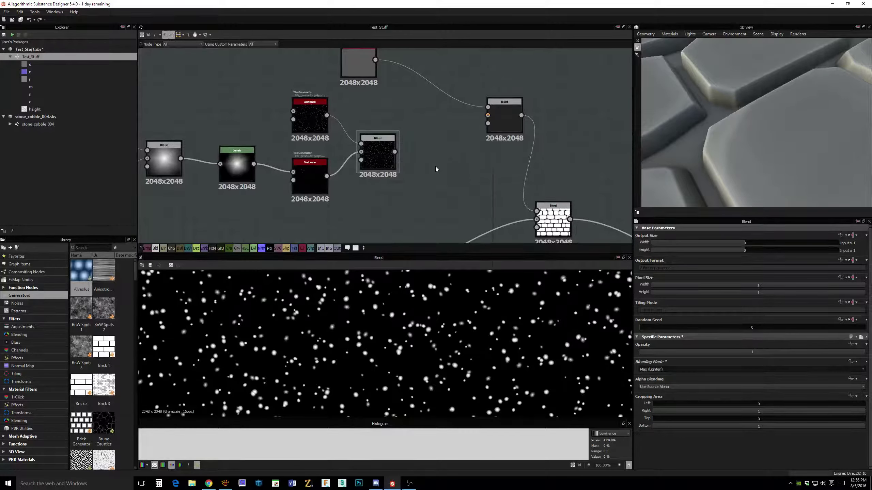
pyautogui.press('space')
# - Add a Levels node after the merged-spots Blend and wire it into the gap Blend
pyautogui.write('lev')
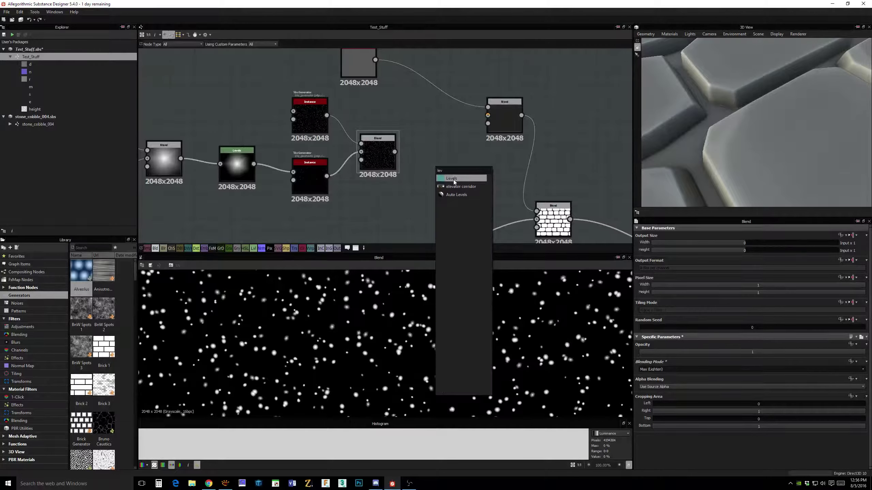
pyautogui.click(454, 182)
pyautogui.moveTo(426, 170)
pyautogui.mouseDown()
pyautogui.moveTo(425, 152)
pyautogui.moveTo(431, 158)
pyautogui.mouseUp()
pyautogui.moveTo(480, 122); pyautogui.dragTo(487, 116)
pyautogui.doubleClick(507, 119)
pyautogui.click(438, 154)
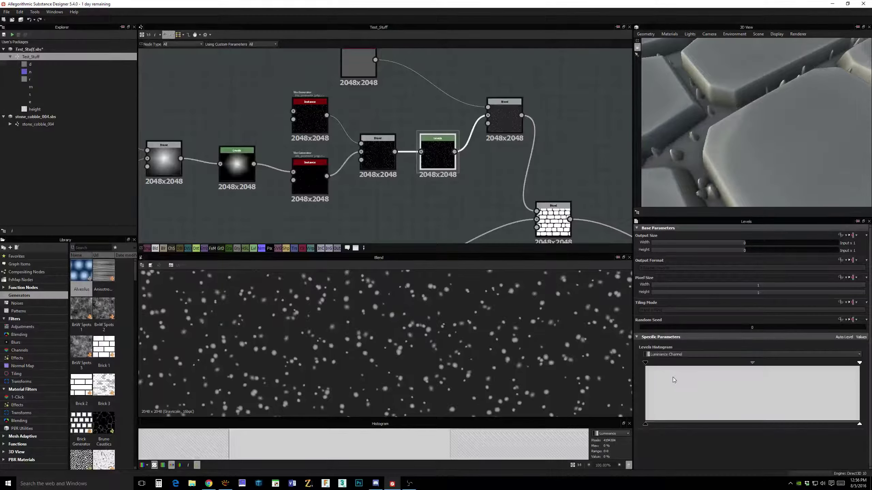
# - Adjust the Levels black, mid and white points so the spots become small gravel bumps
pyautogui.moveTo(750, 367); pyautogui.dragTo(720, 366)
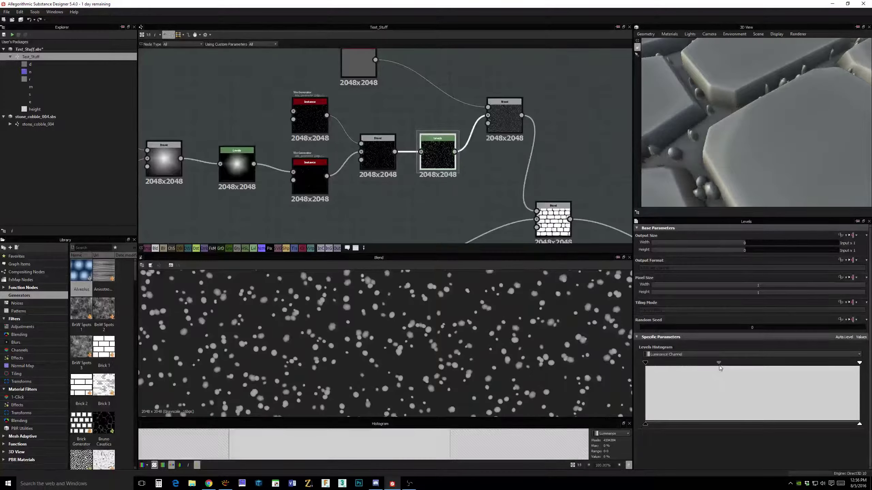
pyautogui.moveTo(645, 425); pyautogui.dragTo(713, 424)
pyautogui.moveTo(719, 366); pyautogui.dragTo(745, 368)
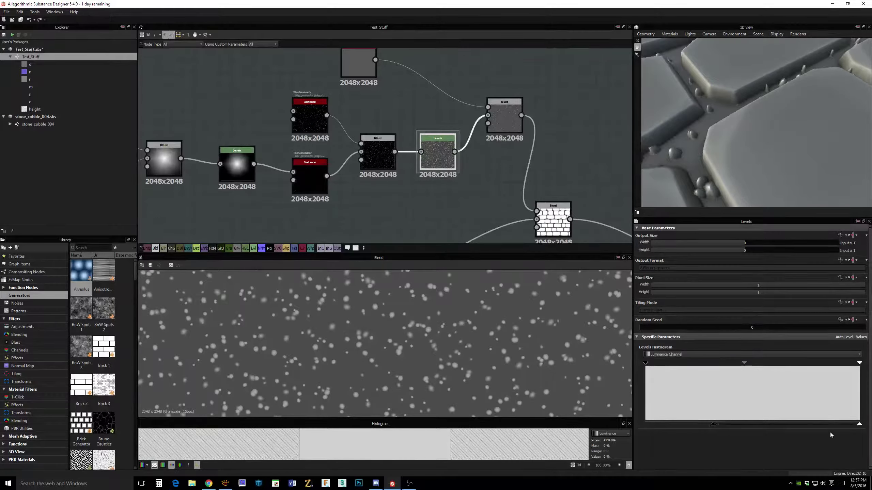
pyautogui.moveTo(860, 424); pyautogui.dragTo(791, 432)
pyautogui.moveTo(685, 190); pyautogui.dragTo(728, 194)
pyautogui.moveTo(789, 425)
pyautogui.mouseDown()
pyautogui.moveTo(771, 427)
pyautogui.moveTo(786, 427)
pyautogui.mouseUp()
pyautogui.moveTo(752, 172); pyautogui.dragTo(772, 138)
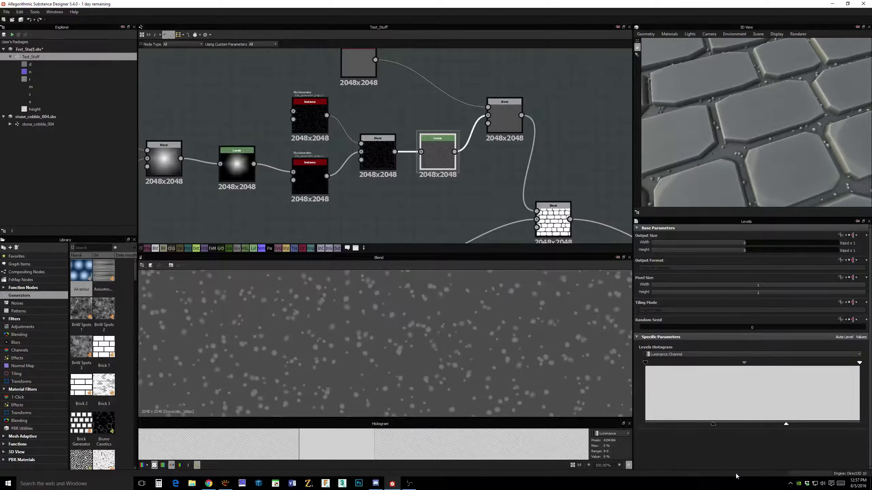
pyautogui.moveTo(510, 183); pyautogui.dragTo(466, 165, button='middle')
pyautogui.moveTo(467, 164); pyautogui.dragTo(481, 150)
pyautogui.moveTo(480, 150); pyautogui.dragTo(455, 114, button='middle')
# - Tidy the graph by moving the left-hand node group and the Uniform Color node
pyautogui.scroll(-3, 509, 206)
pyautogui.moveTo(512, 210); pyautogui.dragTo(559, 206, button='middle')
pyautogui.moveTo(192, 109); pyautogui.dragTo(461, 191)
pyautogui.moveTo(460, 162); pyautogui.dragTo(422, 153)
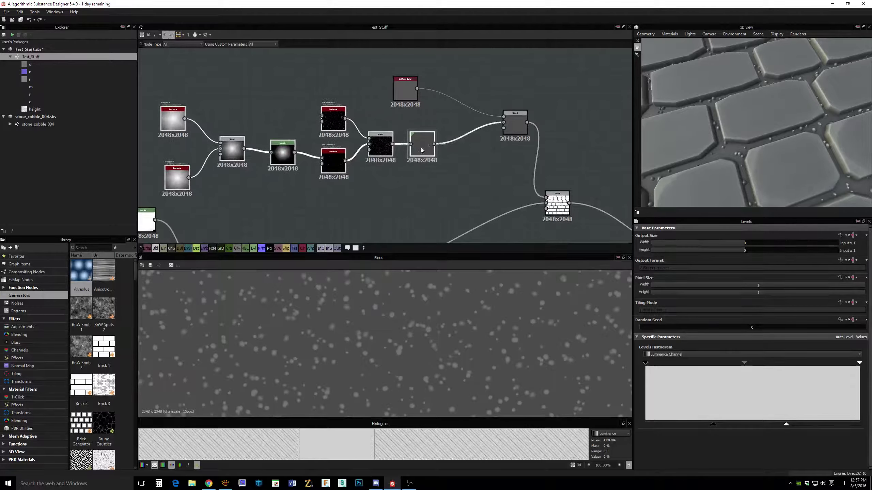
pyautogui.moveTo(397, 91); pyautogui.dragTo(397, 104)
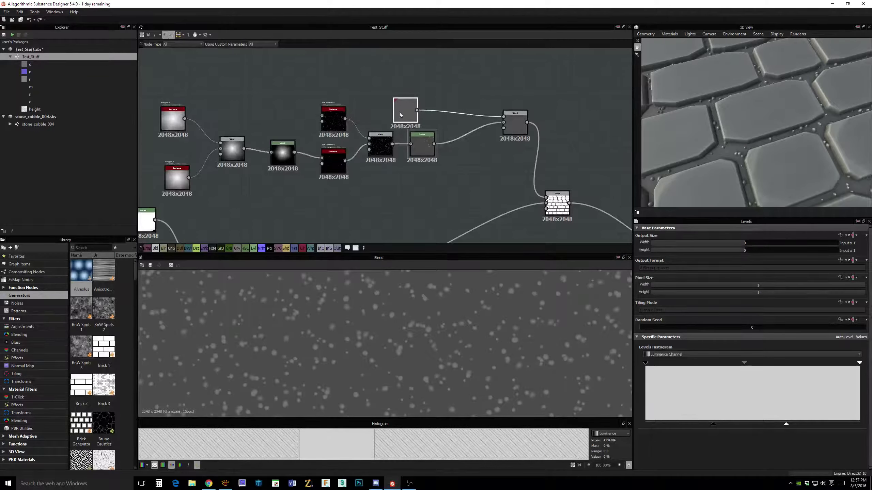
pyautogui.moveTo(468, 101); pyautogui.dragTo(481, 164, button='middle')
pyautogui.moveTo(412, 163); pyautogui.dragTo(449, 104)
# - Add Dirt 4 and Dirt 2 noise nodes above the gravel-spots chain and preview each
pyautogui.rightClick(316, 76)
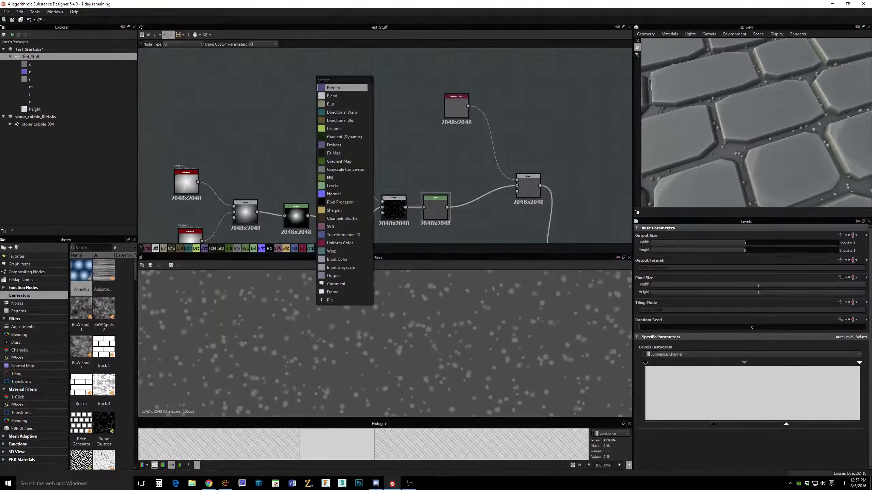
pyautogui.write('di')
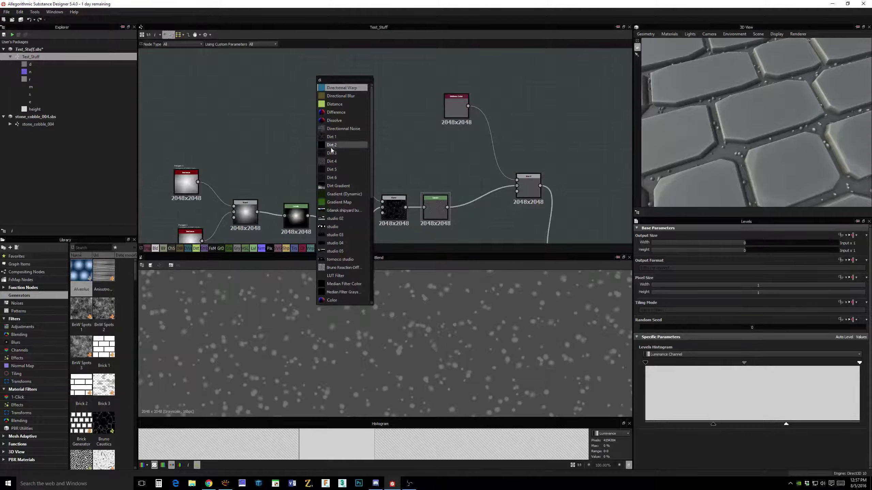
pyautogui.click(328, 162)
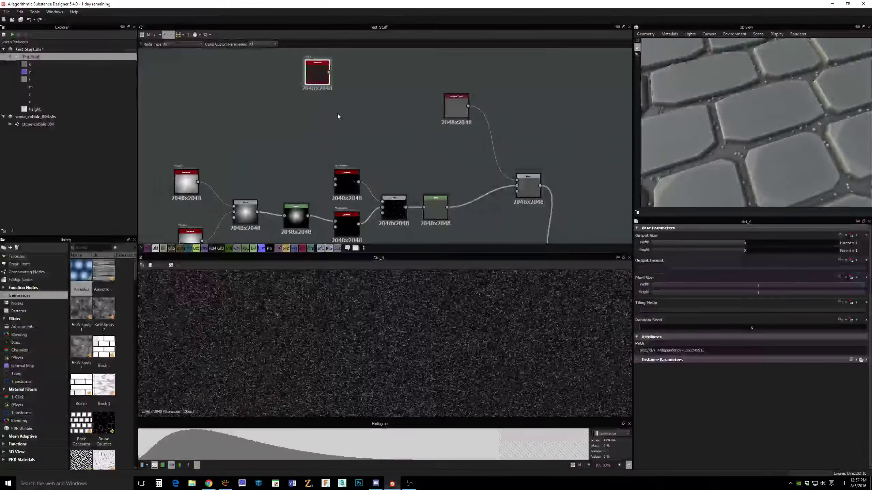
pyautogui.moveTo(317, 74); pyautogui.dragTo(341, 116)
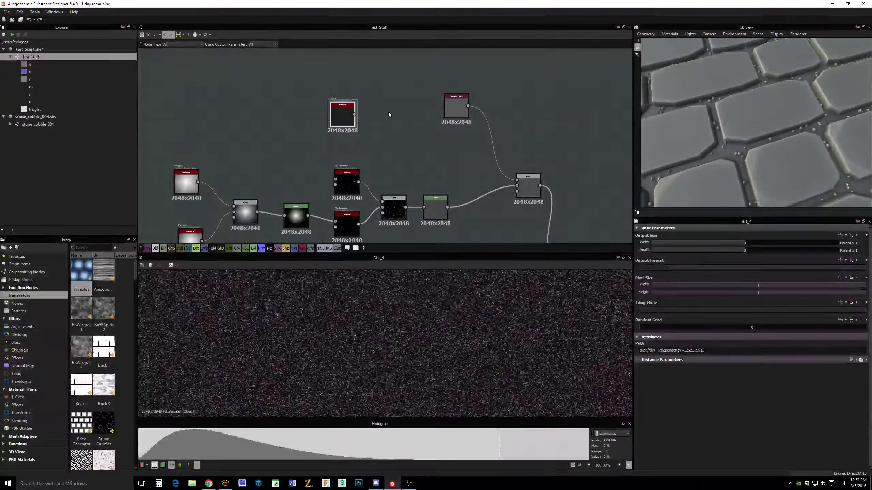
pyautogui.press('space')
pyautogui.write('dirt')
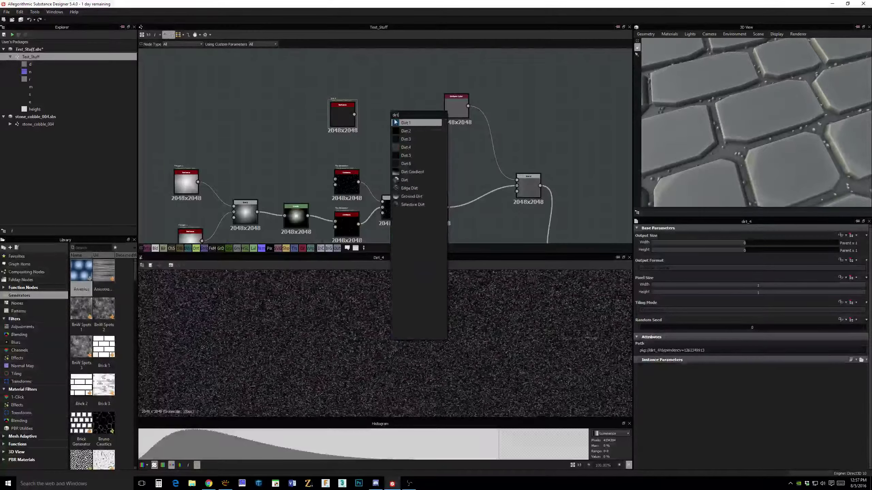
pyautogui.click(400, 131)
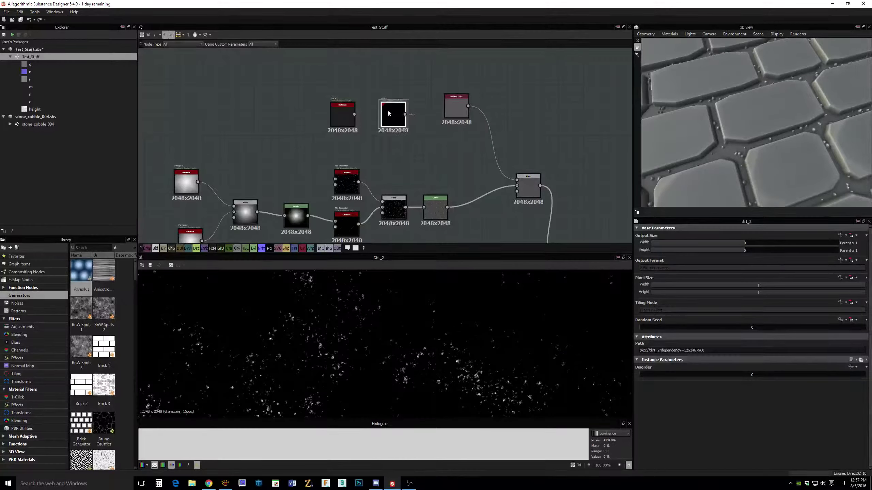
pyautogui.moveTo(386, 117); pyautogui.dragTo(344, 72)
pyautogui.doubleClick(343, 115)
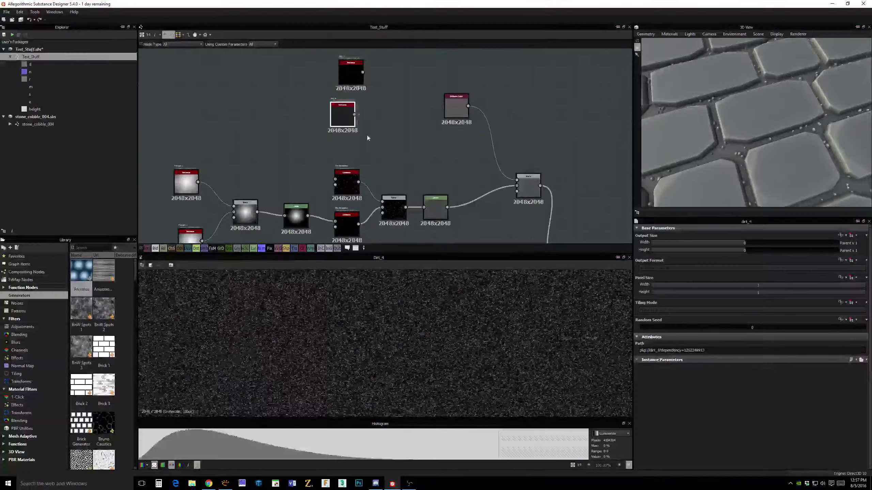
pyautogui.doubleClick(352, 68)
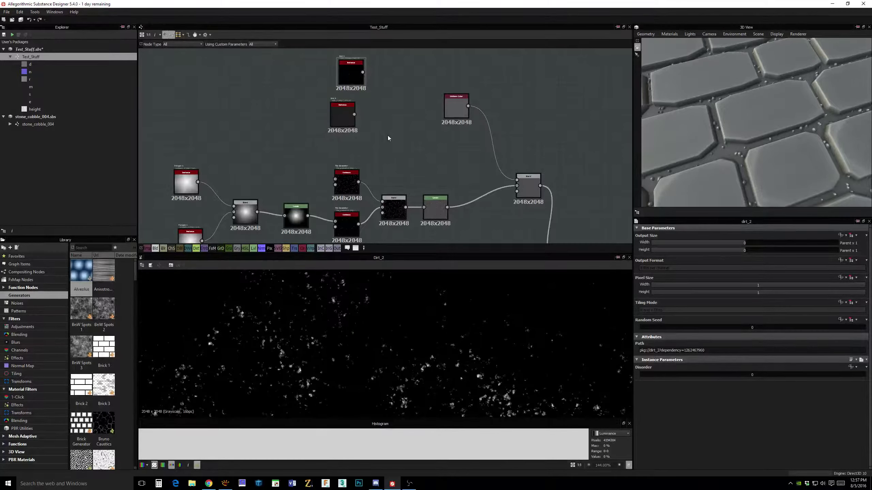
# - Add a second Dirt 4 node beside the other noises
pyautogui.press('space')
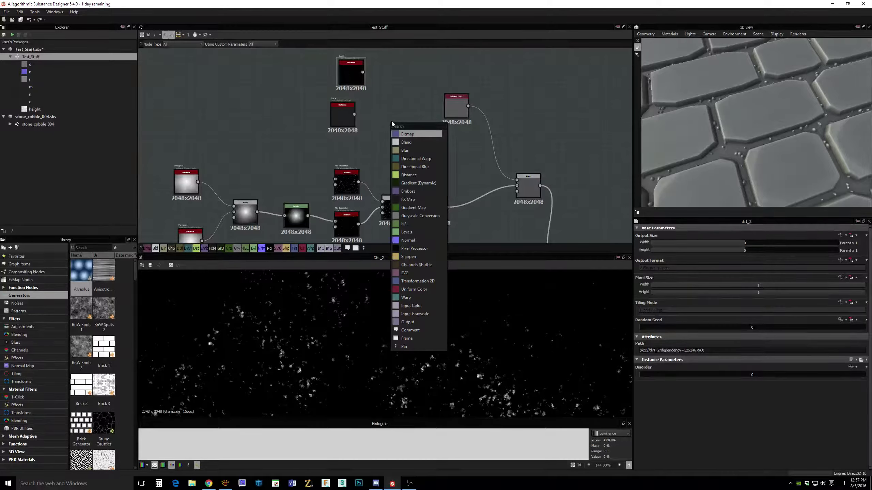
pyautogui.press('space')
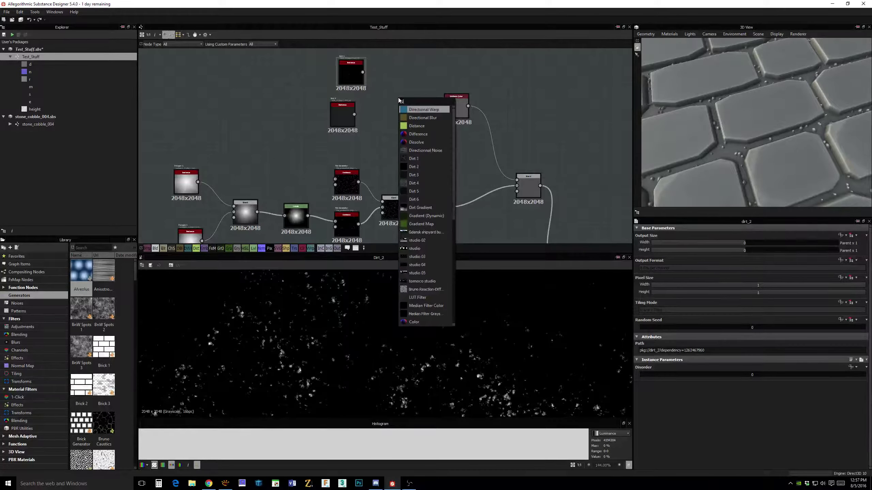
pyautogui.write('dirt')
pyautogui.click(408, 134)
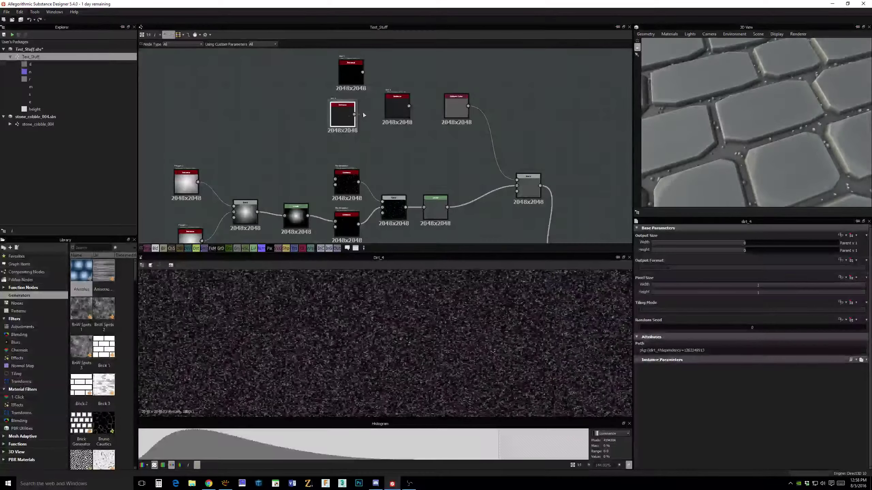
# - Replace the extra Dirt 4 with a BnW Spots 1 node and arrange the noise nodes
pyautogui.press('Delete')
pyautogui.press('space')
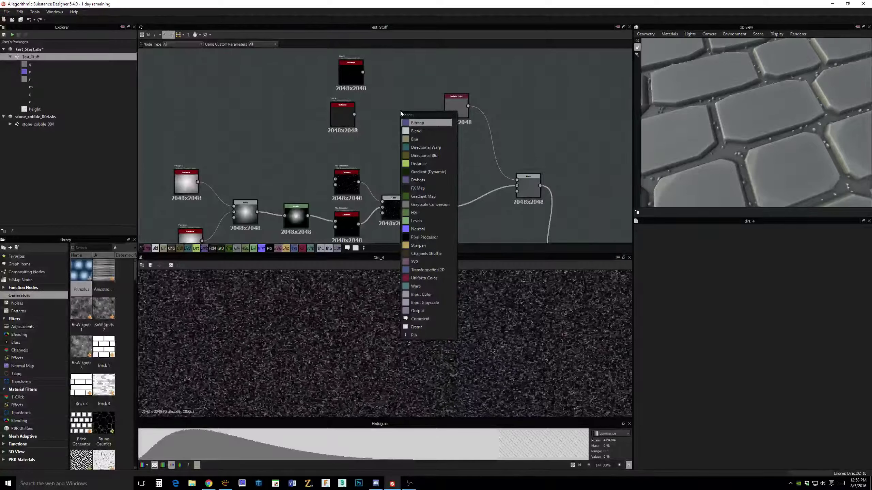
pyautogui.write('spot')
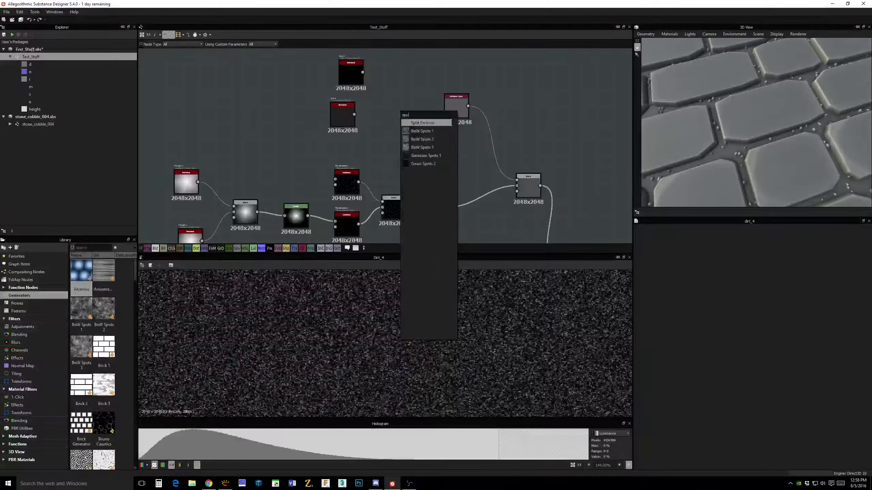
pyautogui.click(410, 132)
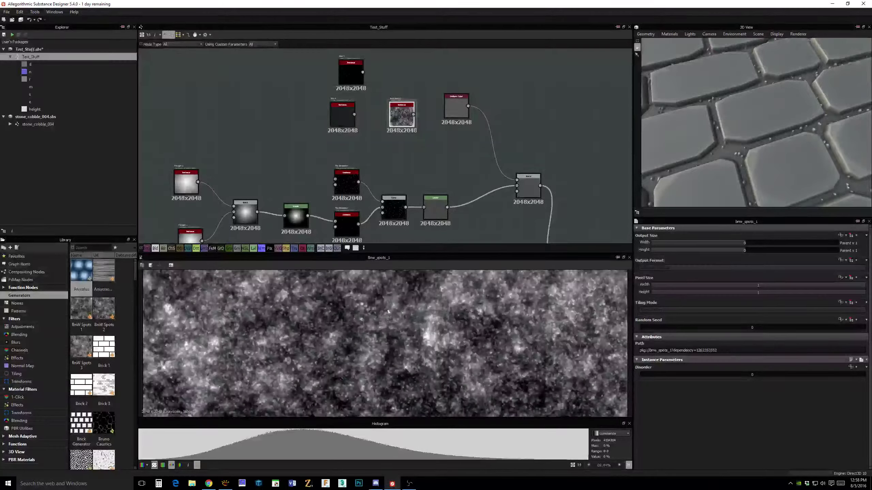
pyautogui.click(340, 117)
pyautogui.moveTo(394, 115); pyautogui.dragTo(366, 132)
pyautogui.moveTo(351, 73); pyautogui.dragTo(325, 73)
pyautogui.moveTo(343, 116); pyautogui.dragTo(372, 98)
pyautogui.moveTo(456, 107); pyautogui.dragTo(470, 133)
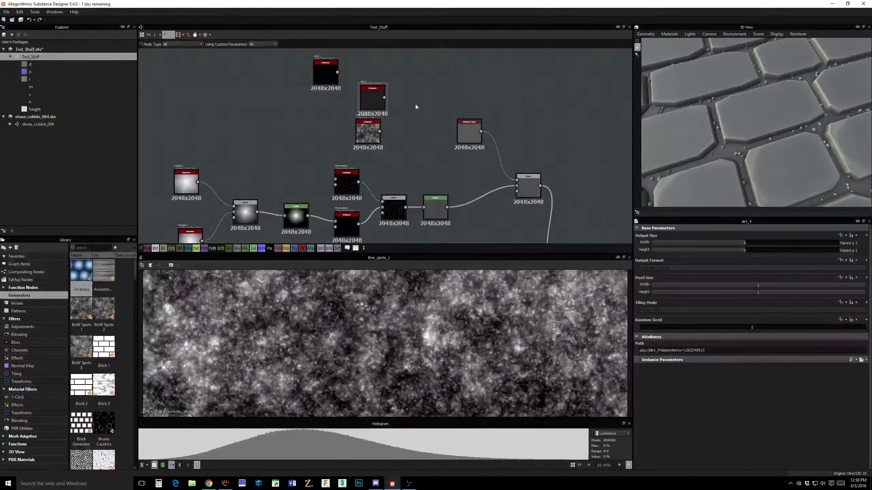
# - Add a Blend node with Dirt 4 as foreground, initially in Max (Lighten) mode
pyautogui.press('space')
pyautogui.write('blend')
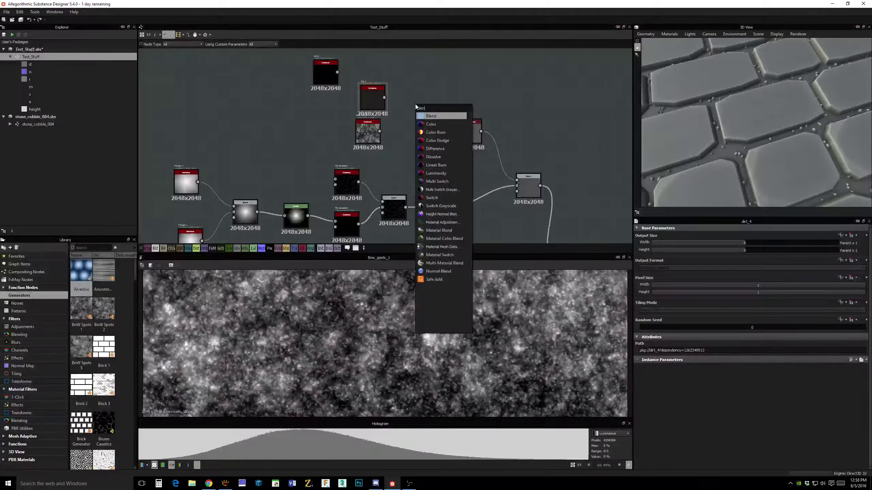
pyautogui.click(429, 117)
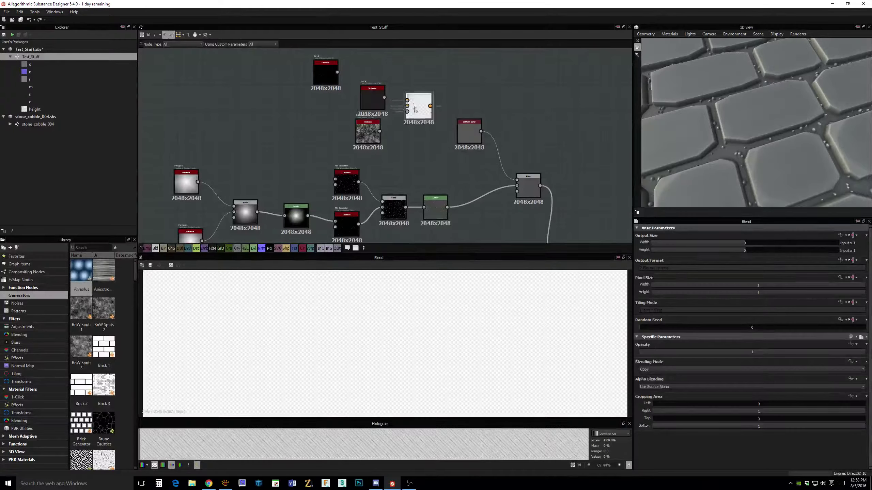
pyautogui.moveTo(385, 97)
pyautogui.mouseDown()
pyautogui.moveTo(407, 115)
pyautogui.moveTo(371, 100)
pyautogui.mouseUp()
pyautogui.click(414, 116)
pyautogui.click(659, 370)
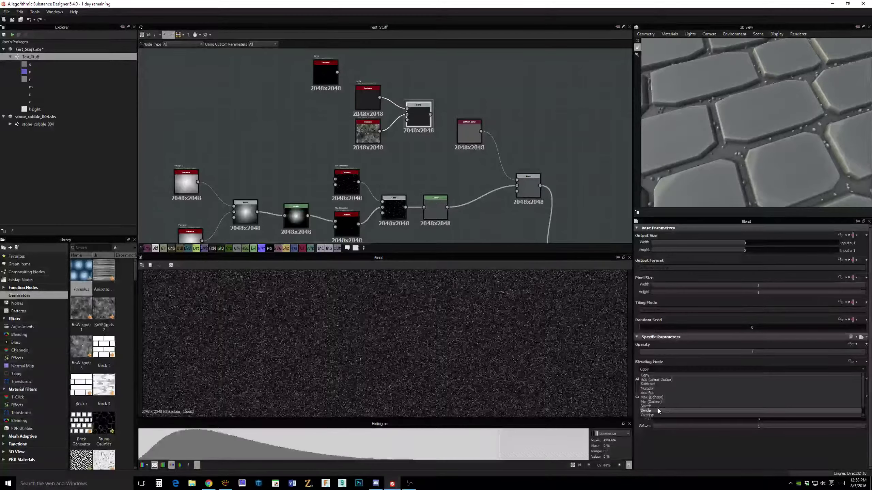
pyautogui.click(656, 397)
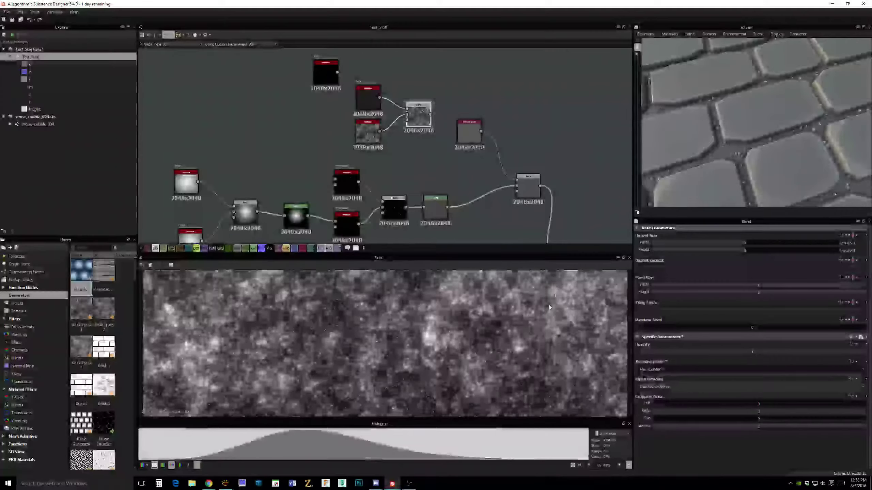
# - Switch the Blend to Copy mode and settle its opacity around 0.4
pyautogui.doubleClick(371, 104)
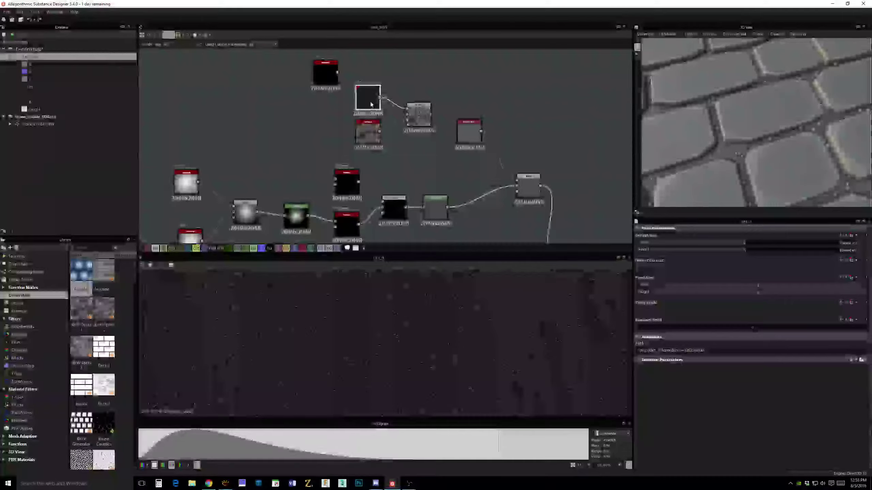
pyautogui.doubleClick(419, 115)
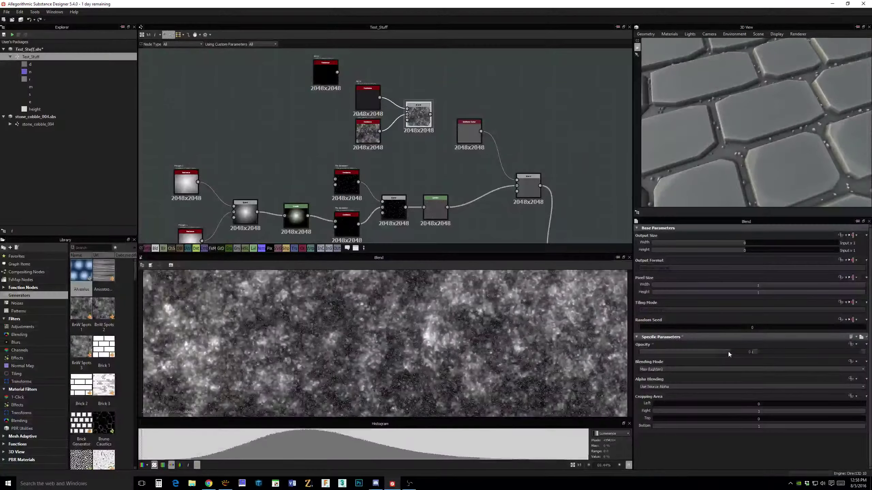
pyautogui.moveTo(724, 352); pyautogui.dragTo(740, 351)
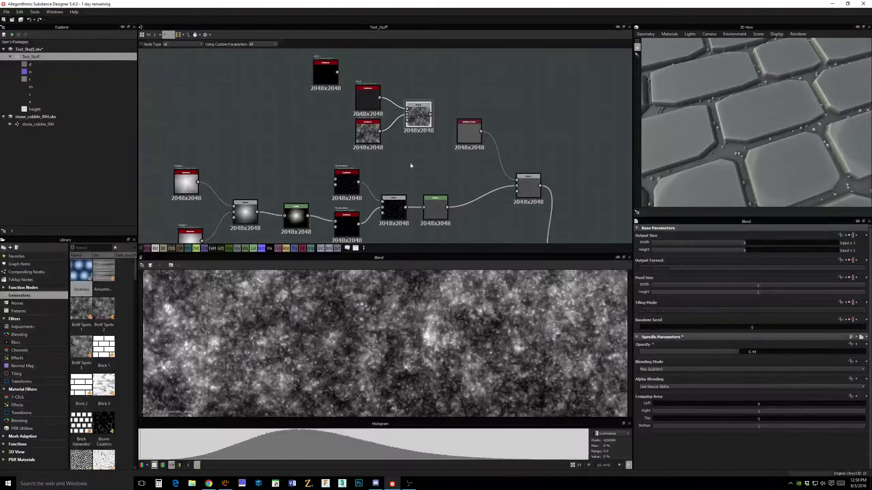
pyautogui.doubleClick(367, 133)
pyautogui.click(414, 111)
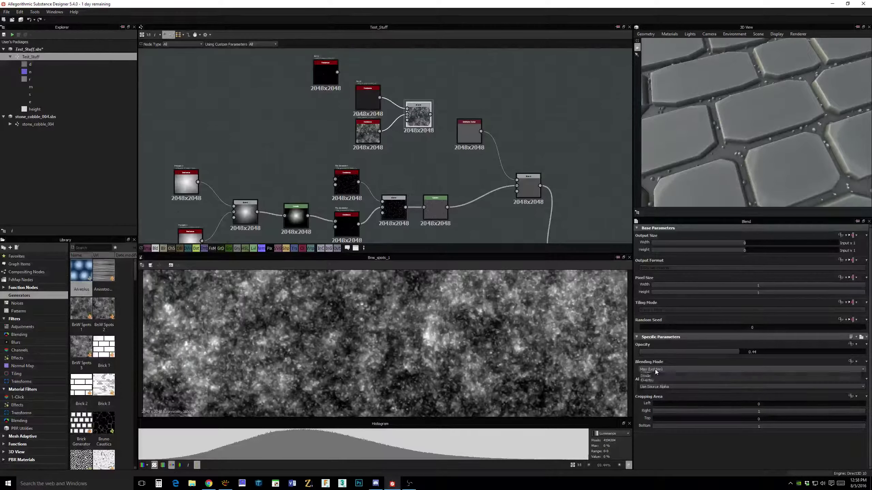
pyautogui.click(655, 370)
pyautogui.click(654, 376)
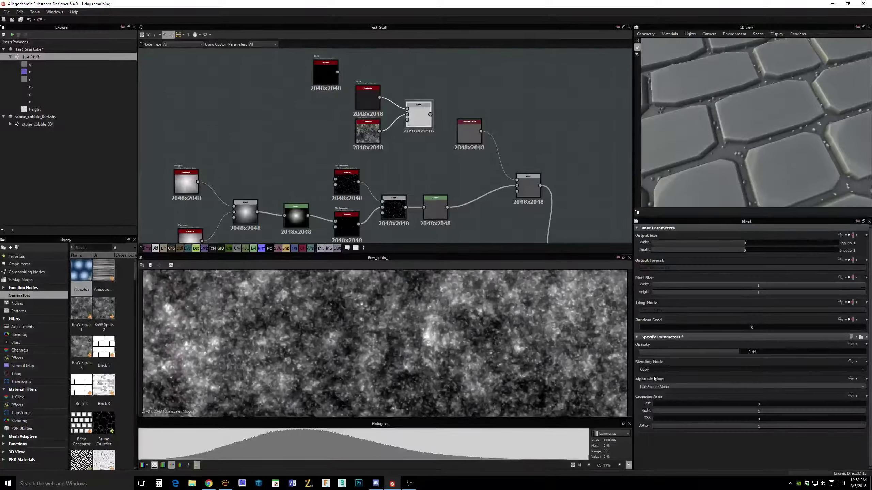
pyautogui.moveTo(727, 351); pyautogui.dragTo(697, 351)
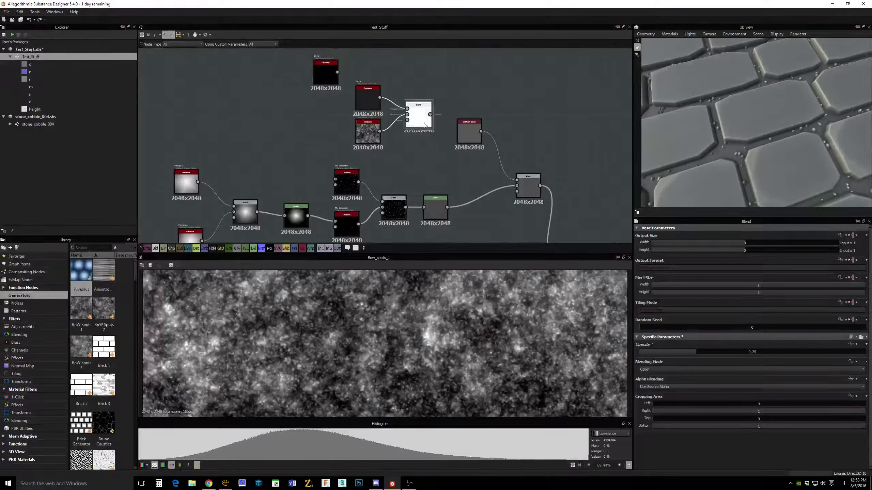
pyautogui.doubleClick(418, 113)
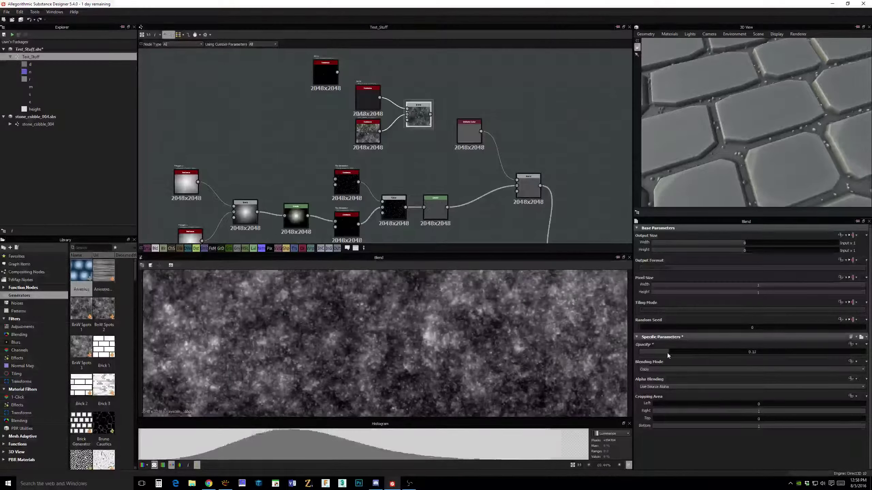
pyautogui.moveTo(670, 352); pyautogui.dragTo(726, 353)
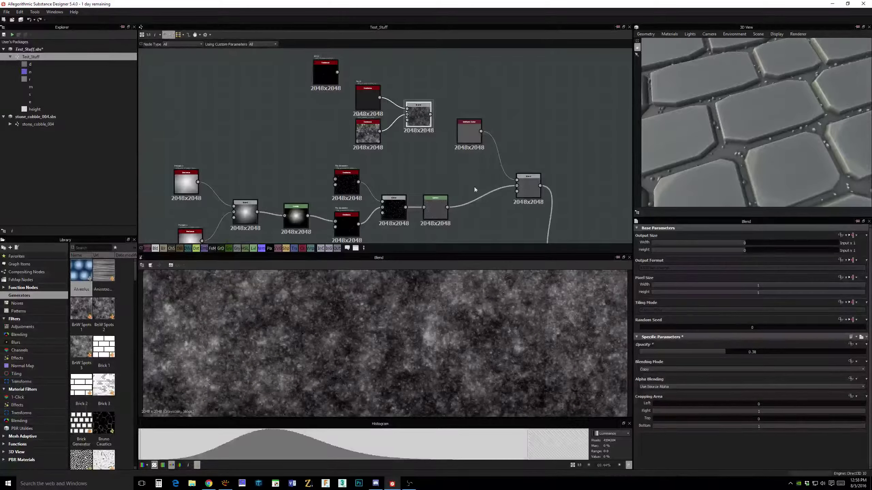
pyautogui.scroll(-4, 439, 362)
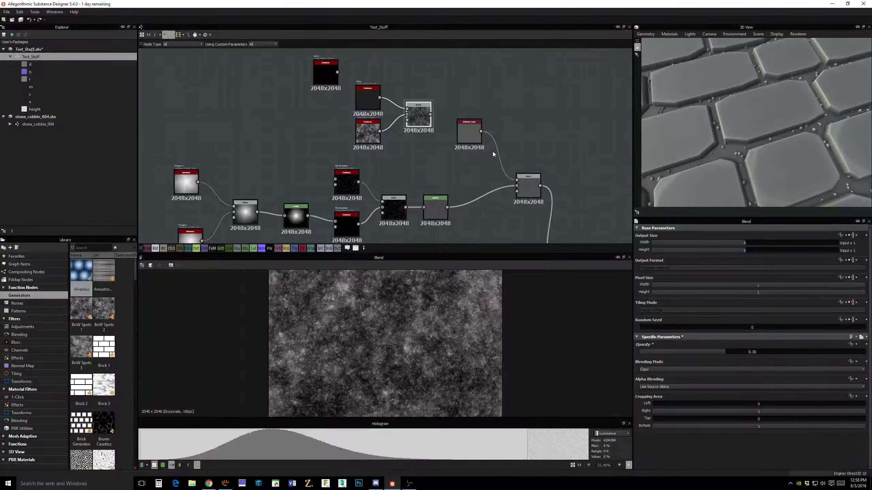
pyautogui.moveTo(471, 133); pyautogui.dragTo(483, 99)
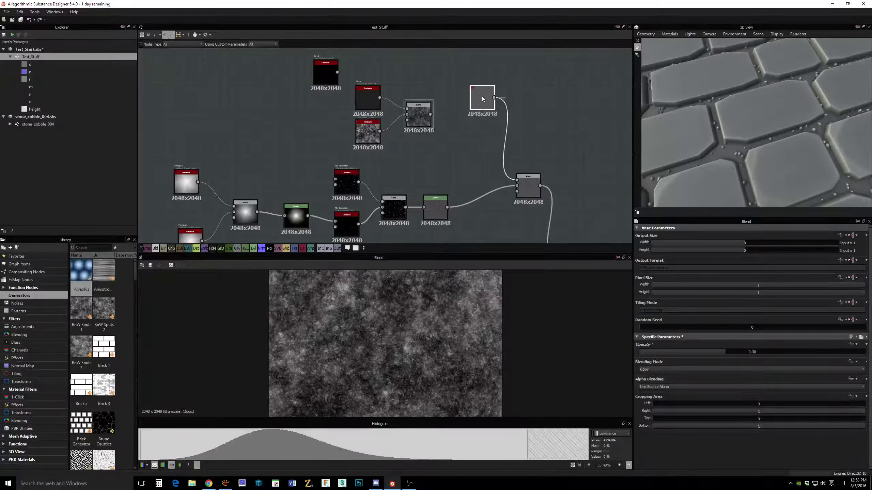
# - Duplicate the Levels node and place the copy beside Uniform Color
pyautogui.click(440, 204)
pyautogui.hotkey('ctrl', 'd')
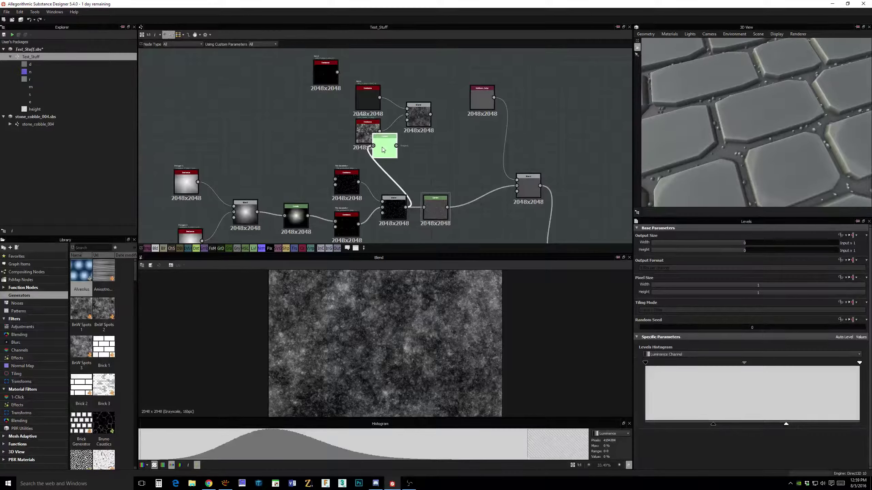
pyautogui.moveTo(383, 144); pyautogui.dragTo(501, 102)
pyautogui.moveTo(463, 127); pyautogui.dragTo(462, 120)
pyautogui.doubleClick(461, 119)
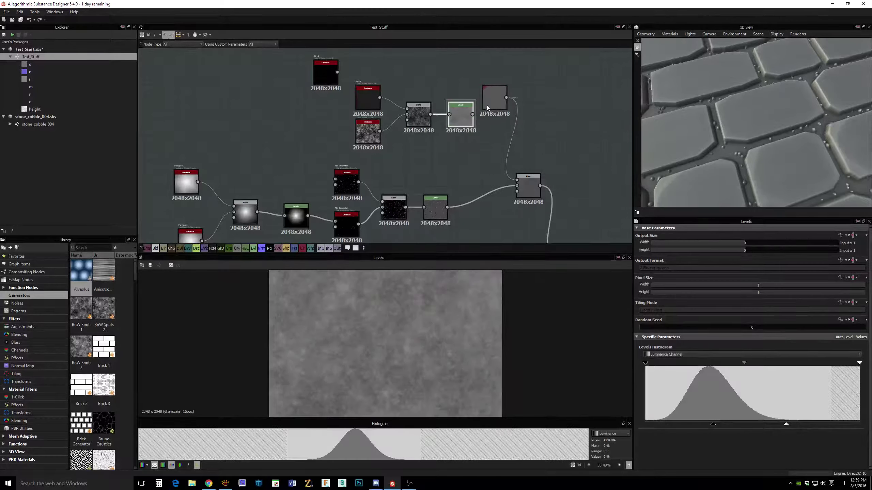
pyautogui.moveTo(528, 189)
pyautogui.mouseDown()
pyautogui.moveTo(574, 197)
pyautogui.moveTo(540, 191)
pyautogui.mouseUp()
pyautogui.click(540, 154)
# - Add a Blend fed by the lower Levels output and set it to Max (Lighten)
pyautogui.press('space')
pyautogui.write('blen')
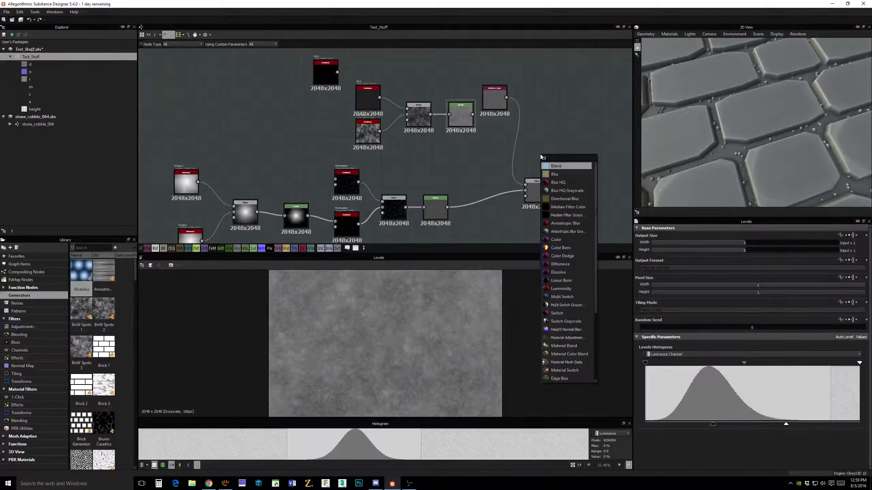
pyautogui.click(555, 166)
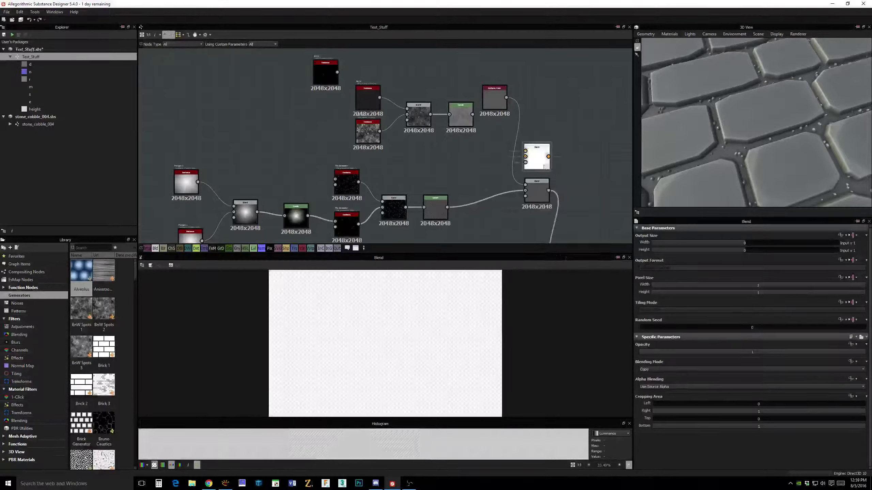
pyautogui.moveTo(533, 161); pyautogui.dragTo(525, 153)
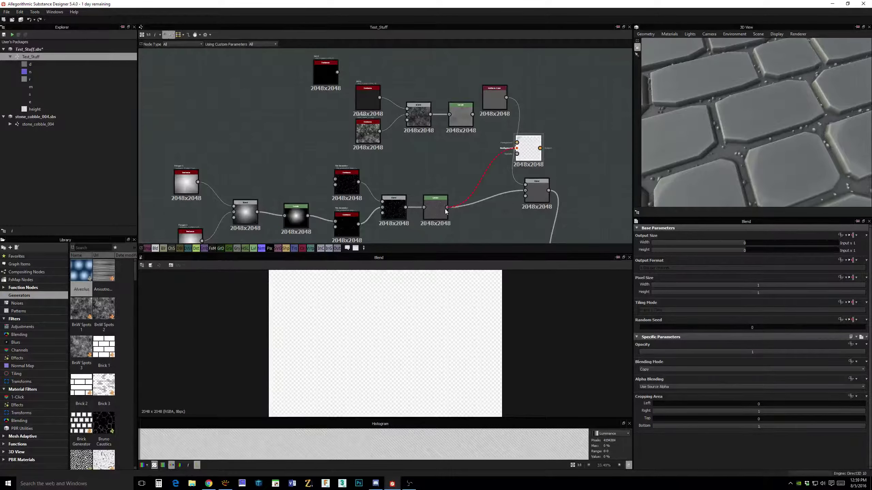
pyautogui.moveTo(447, 207); pyautogui.dragTo(517, 151)
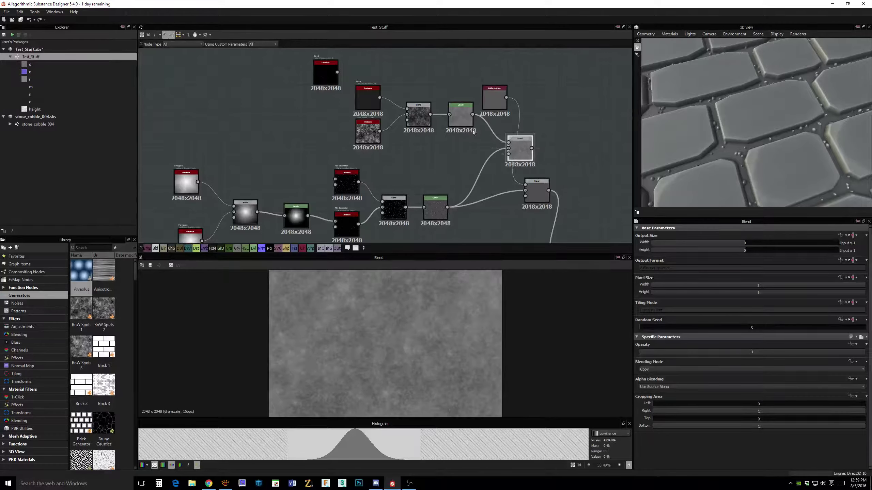
pyautogui.click(461, 116)
pyautogui.click(521, 151)
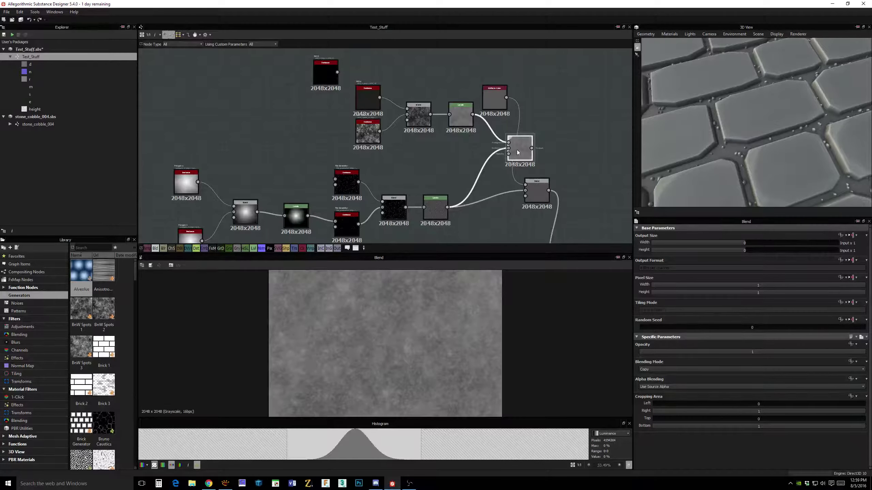
pyautogui.click(661, 369)
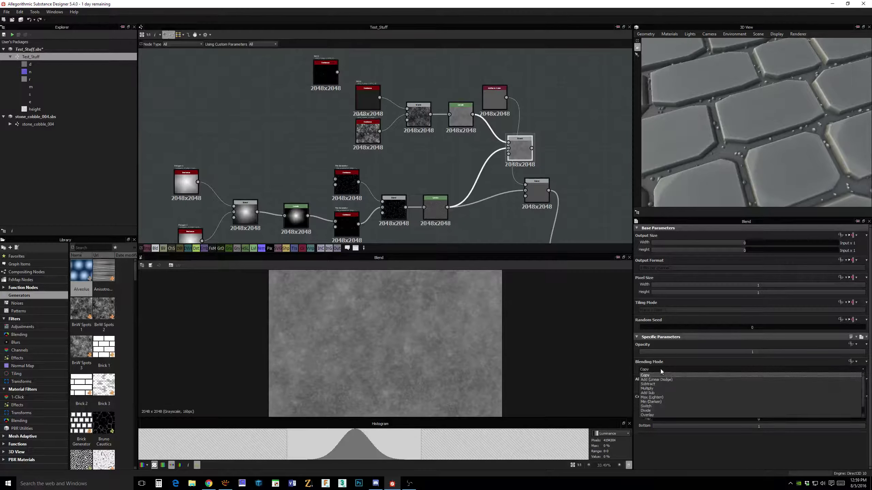
pyautogui.click(660, 397)
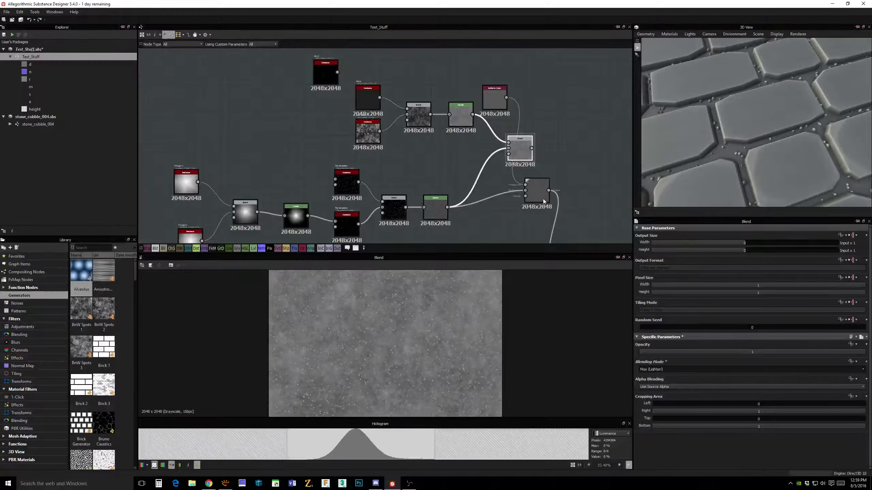
pyautogui.scroll(3, 438, 342)
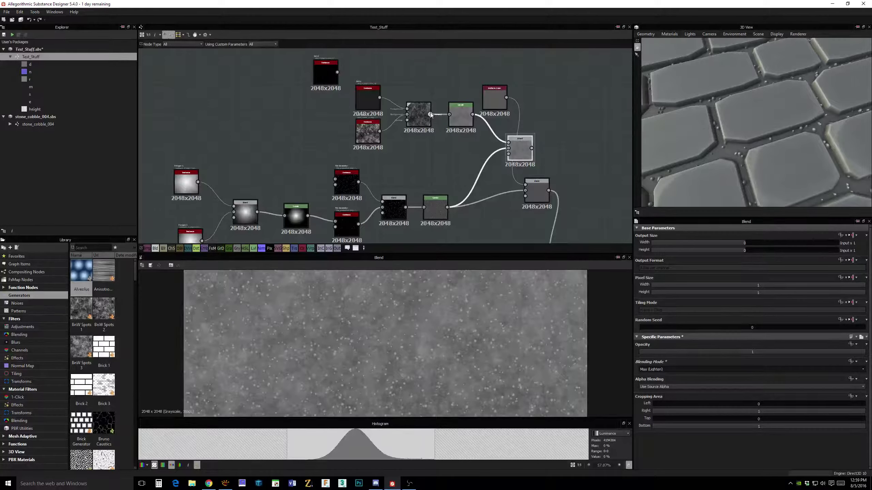
# - Pull the upper Levels node's white point left to brighten the noise
pyautogui.click(455, 120)
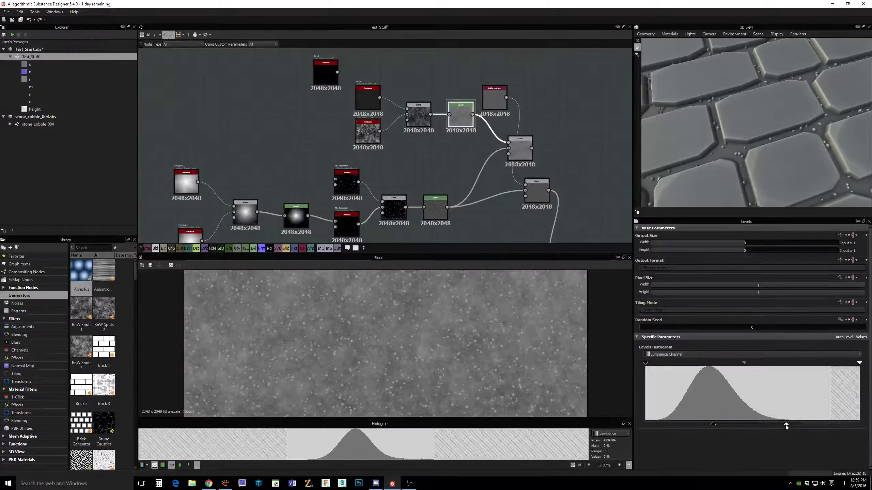
pyautogui.moveTo(786, 425); pyautogui.dragTo(693, 429)
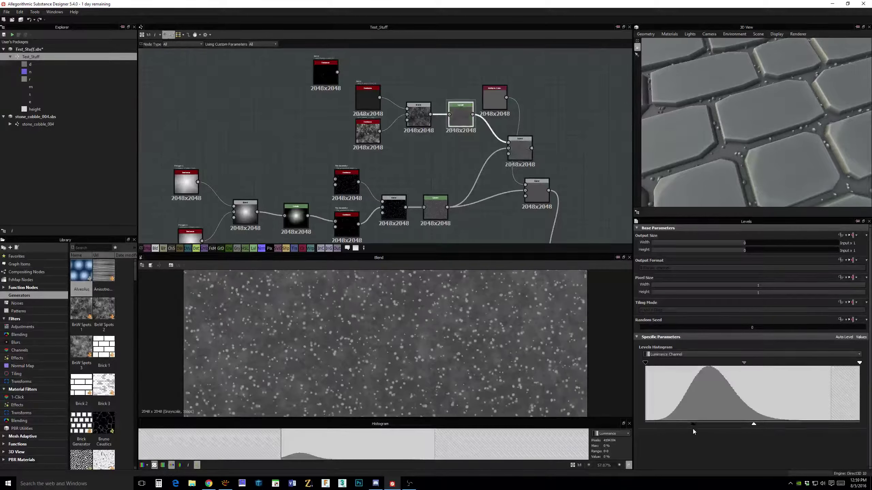
pyautogui.scroll(2, 467, 321)
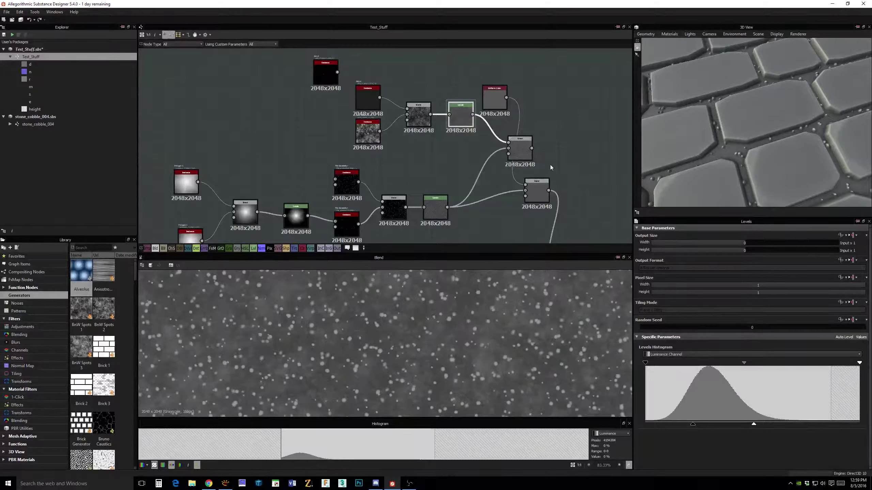
# - Connect the upper Blend output to the final gap Blend's Background input
pyautogui.moveTo(539, 189); pyautogui.dragTo(581, 190)
pyautogui.moveTo(518, 150); pyautogui.dragTo(568, 190)
pyautogui.click(577, 187)
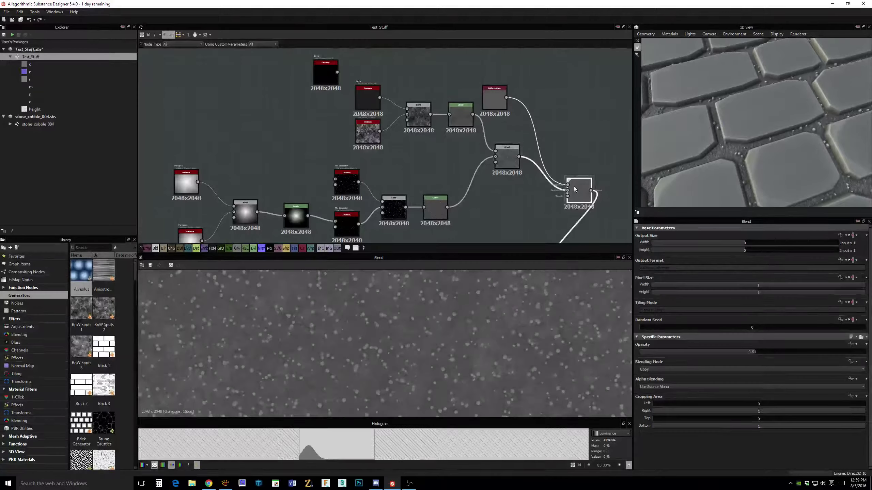
pyautogui.moveTo(494, 99); pyautogui.dragTo(503, 99)
pyautogui.click(572, 185)
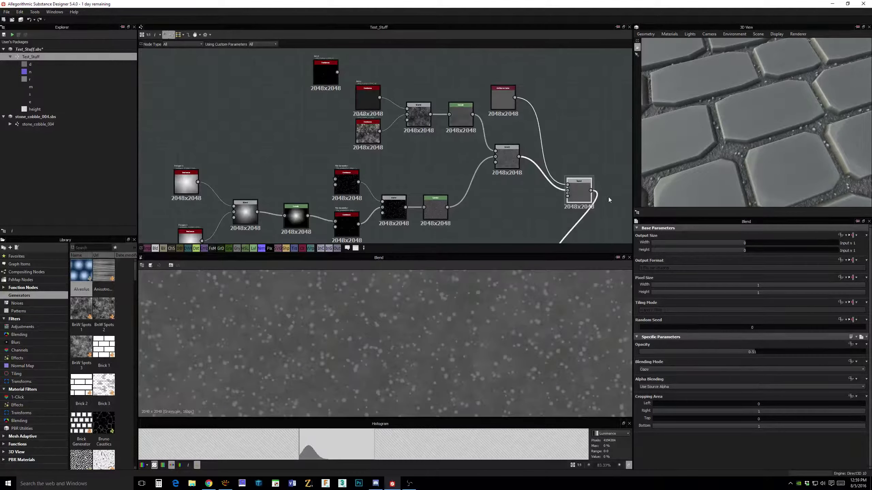
pyautogui.scroll(6, 707, 161)
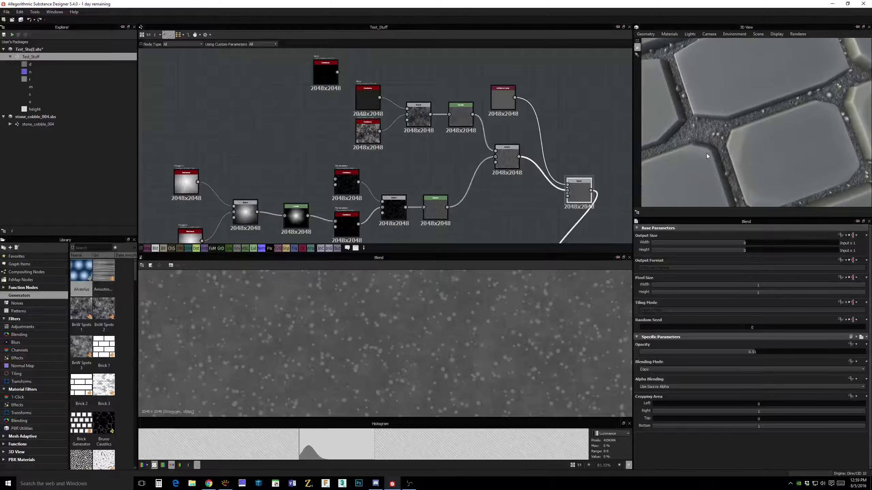
pyautogui.click(503, 97)
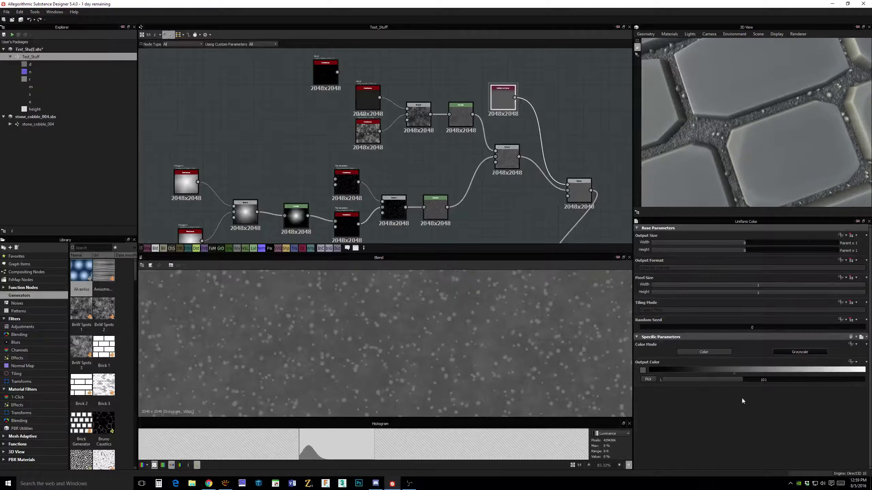
pyautogui.moveTo(736, 381); pyautogui.dragTo(768, 383)
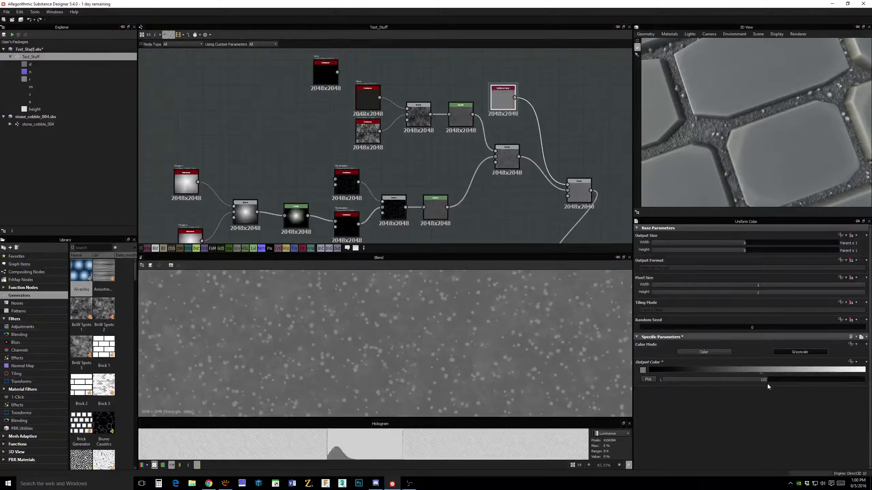
pyautogui.moveTo(503, 102); pyautogui.dragTo(511, 111)
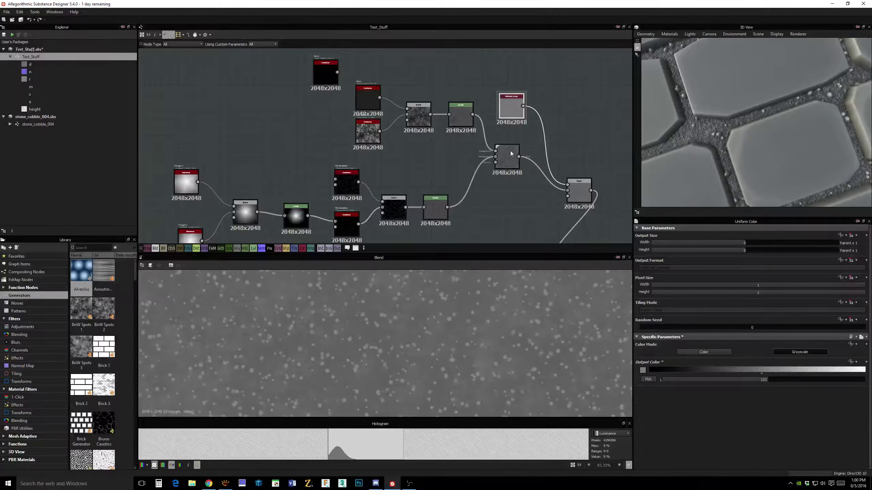
pyautogui.moveTo(735, 174)
pyautogui.mouseDown()
pyautogui.moveTo(717, 137)
pyautogui.moveTo(728, 166)
pyautogui.mouseUp()
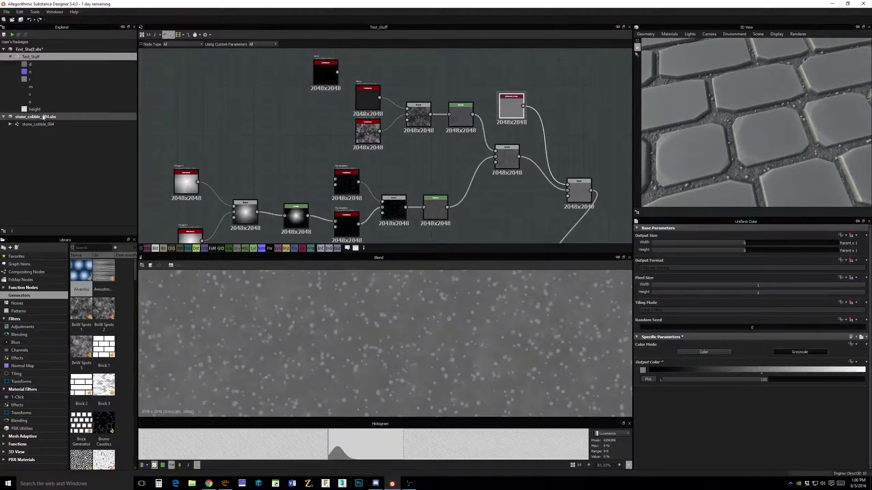
# - Open the stone_cobble_004 graph and orbit the 3D preview to a low grazing angle
pyautogui.doubleClick(37, 125)
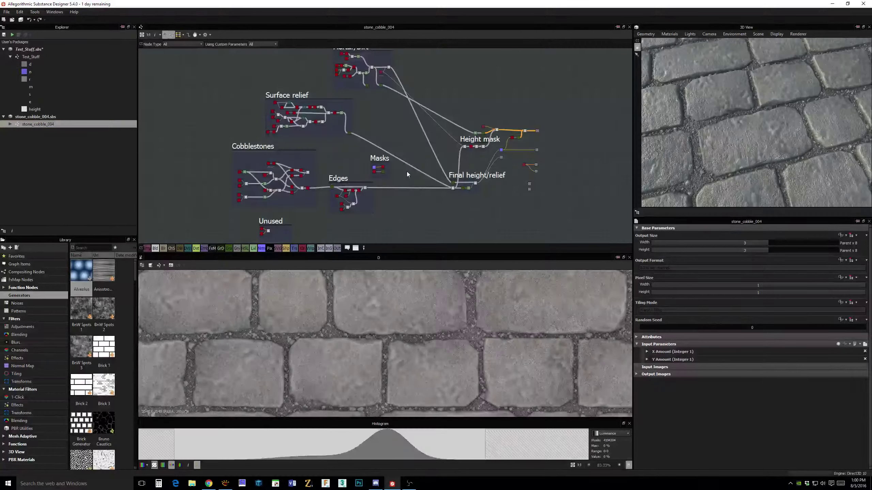
pyautogui.moveTo(408, 118); pyautogui.dragTo(427, 154, button='middle')
pyautogui.scroll(3, 408, 155)
pyautogui.moveTo(783, 139); pyautogui.dragTo(754, 166)
pyautogui.scroll(2, 754, 165)
pyautogui.scroll(2, 361, 162)
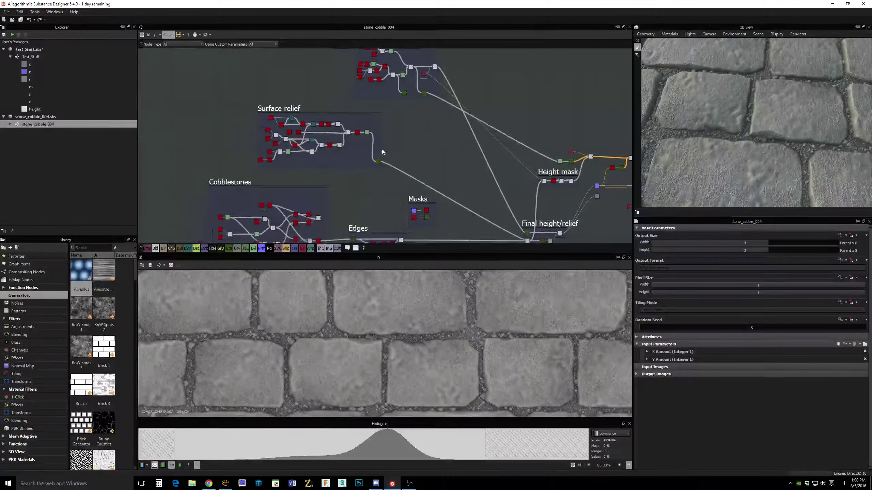
# - Inspect the Surface relief, Cobblestones, Masks and Edges frames and the cobblestones up close in 3D
pyautogui.moveTo(371, 148); pyautogui.dragTo(458, 150, button='middle')
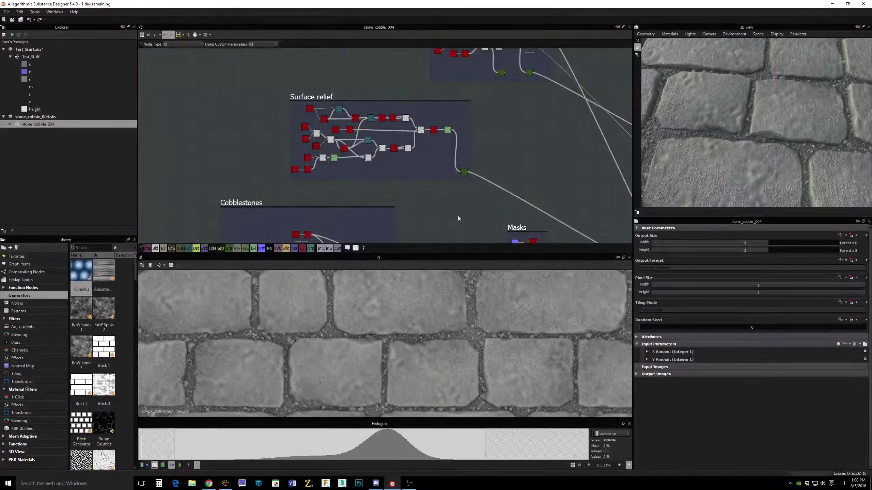
pyautogui.moveTo(452, 217); pyautogui.dragTo(426, 102, button='middle')
pyautogui.scroll(-5, 738, 147)
pyautogui.moveTo(739, 148)
pyautogui.mouseDown()
pyautogui.moveTo(766, 166)
pyautogui.moveTo(746, 145)
pyautogui.moveTo(737, 149)
pyautogui.mouseUp()
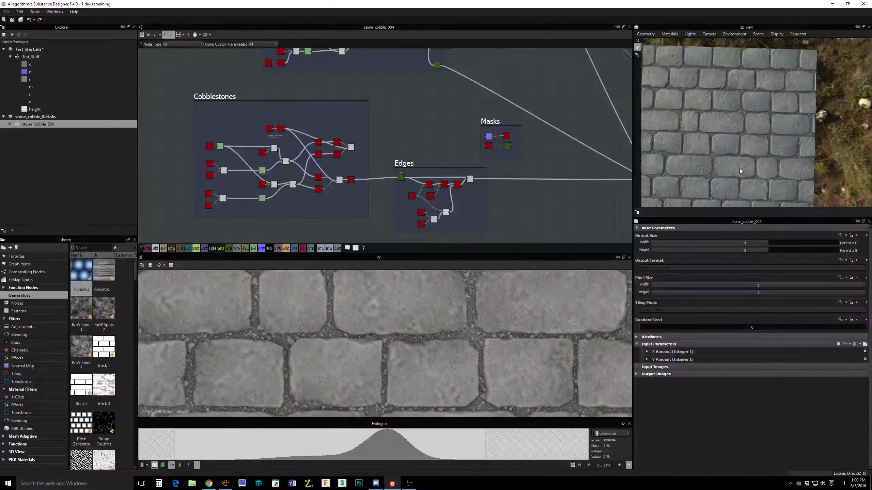
pyautogui.moveTo(740, 168); pyautogui.dragTo(738, 86)
pyautogui.scroll(3, 742, 152)
pyautogui.moveTo(734, 137); pyautogui.dragTo(726, 151)
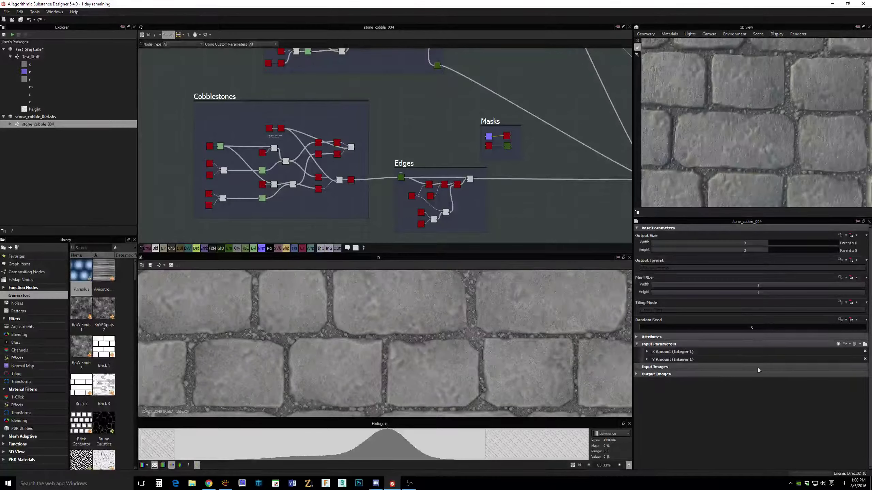
pyautogui.click(226, 485)
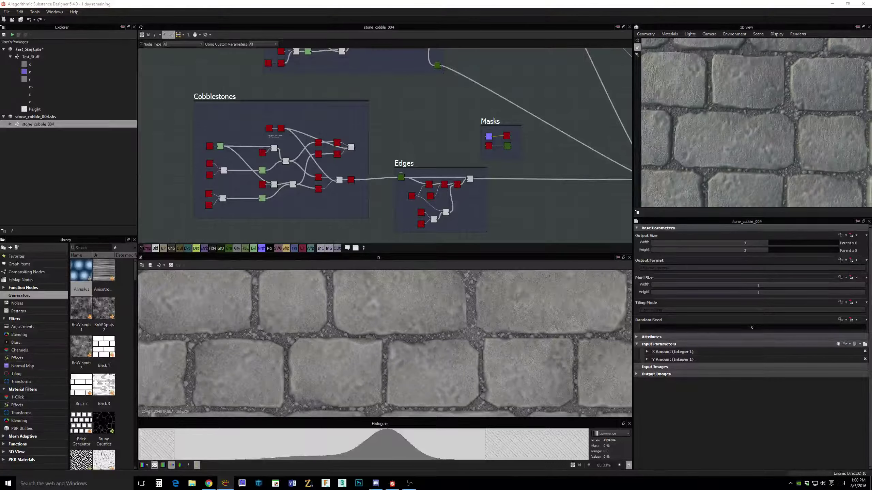
# - View the stone_cobble_004.psd reference photo in XnView at different zooms, then move it aside
pyautogui.click(225, 484)
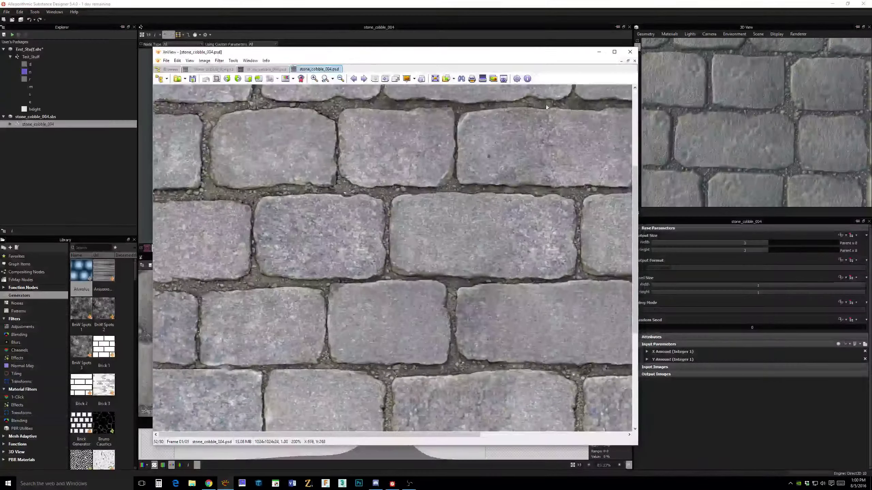
pyautogui.scroll(-3, 770, 139)
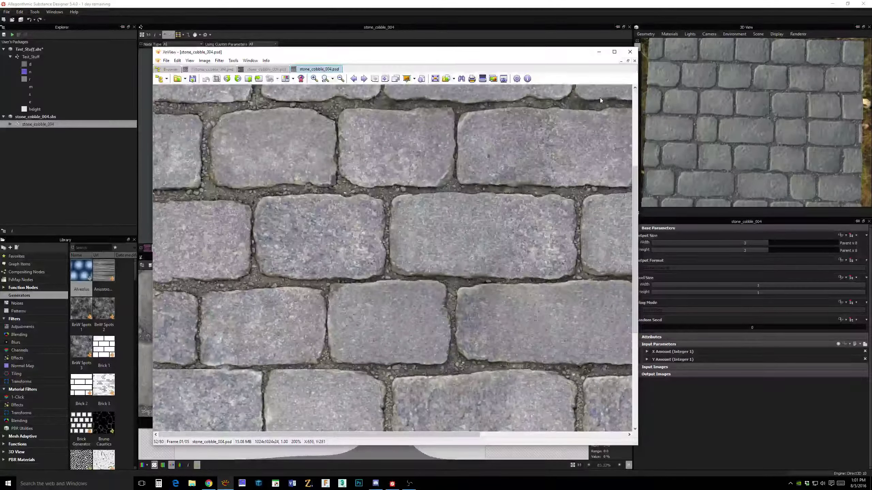
pyautogui.scroll(-1, 534, 154)
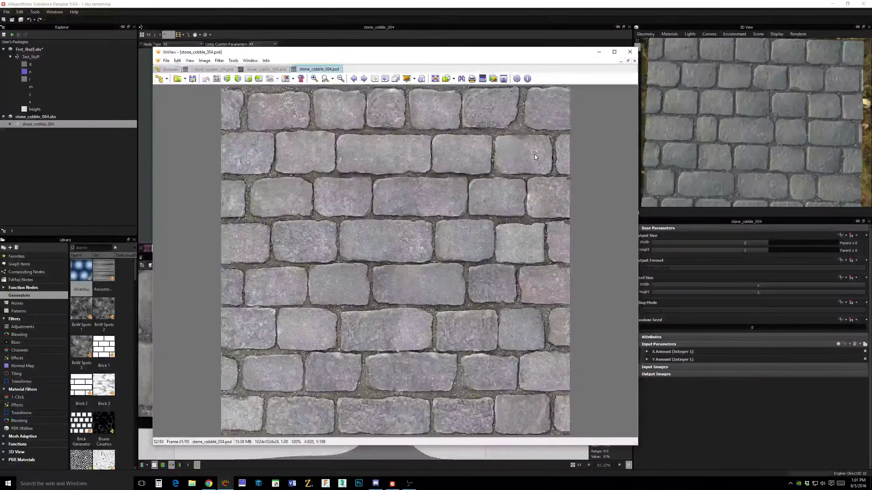
pyautogui.scroll(1, 498, 164)
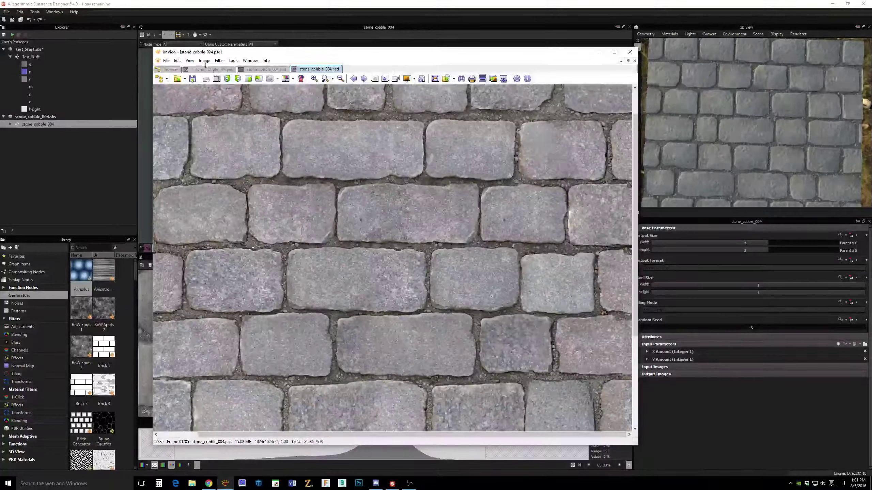
pyautogui.moveTo(204, 54); pyautogui.dragTo(390, 78)
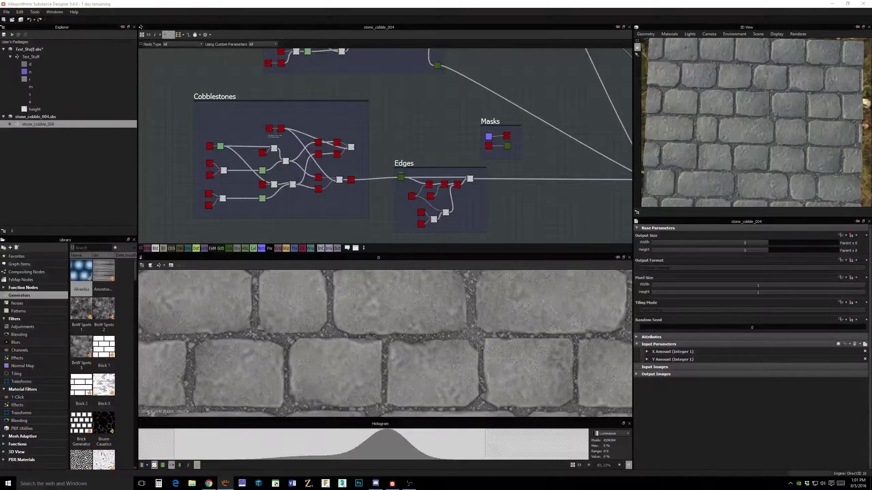
pyautogui.scroll(-2, 557, 146)
pyautogui.moveTo(556, 146); pyautogui.dragTo(463, 162, button='middle')
pyautogui.scroll(-2, 571, 129)
pyautogui.moveTo(571, 129); pyautogui.dragTo(494, 140, button='middle')
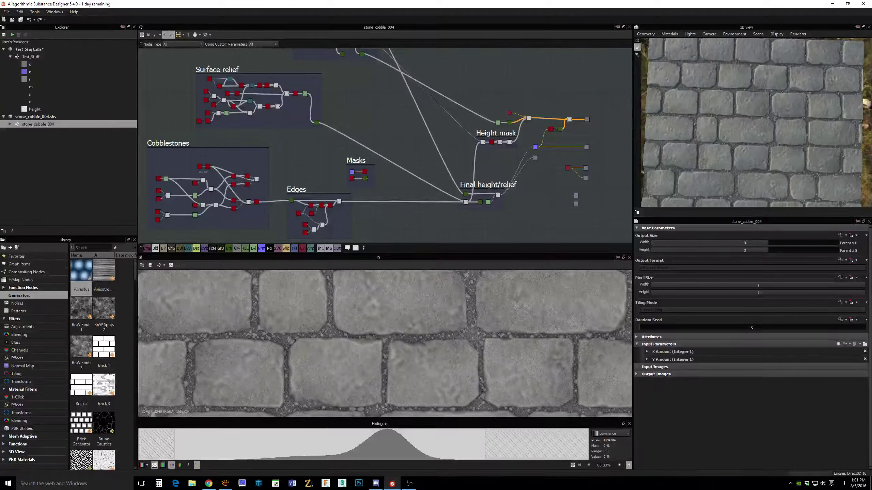
pyautogui.hotkey('alt', 'Tab')
pyautogui.hotkey('alt', 'Tab')
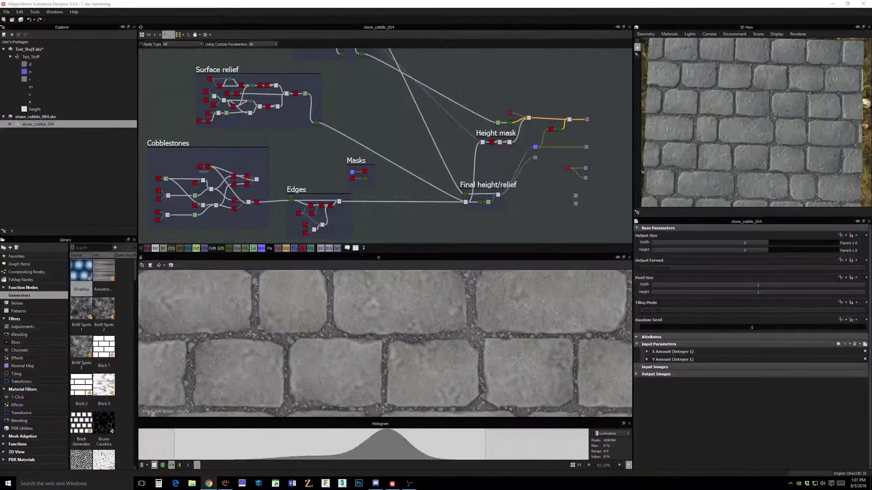